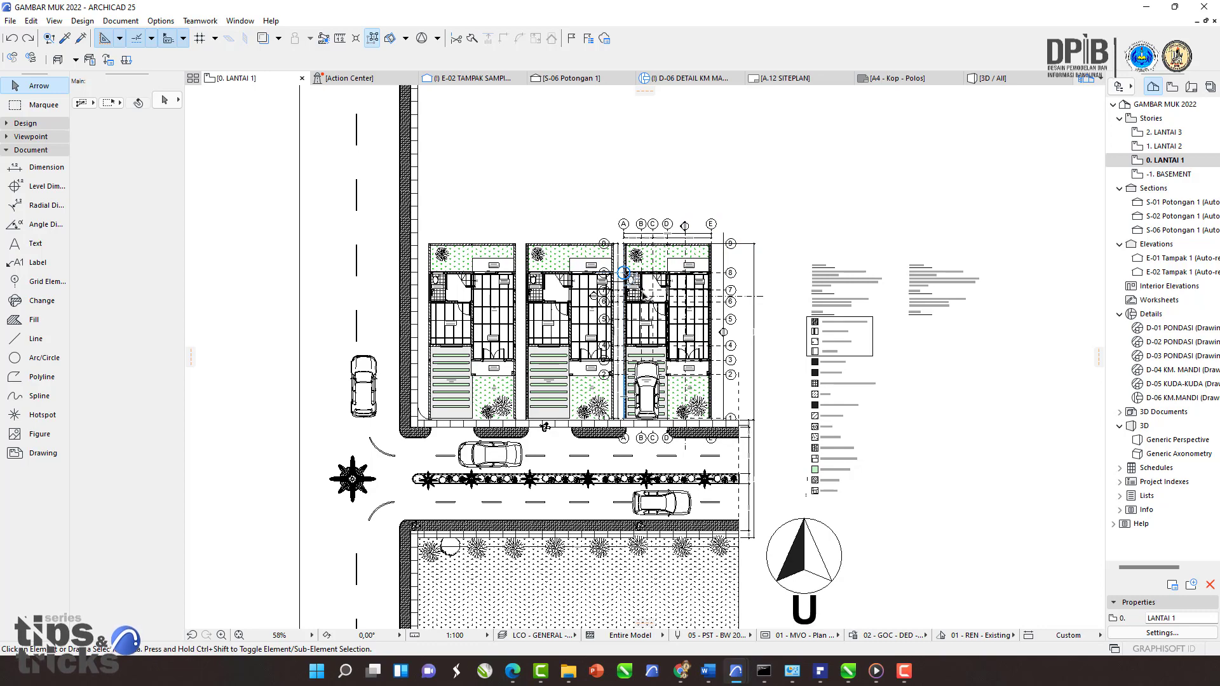
pyautogui.scroll(3, 651, 309)
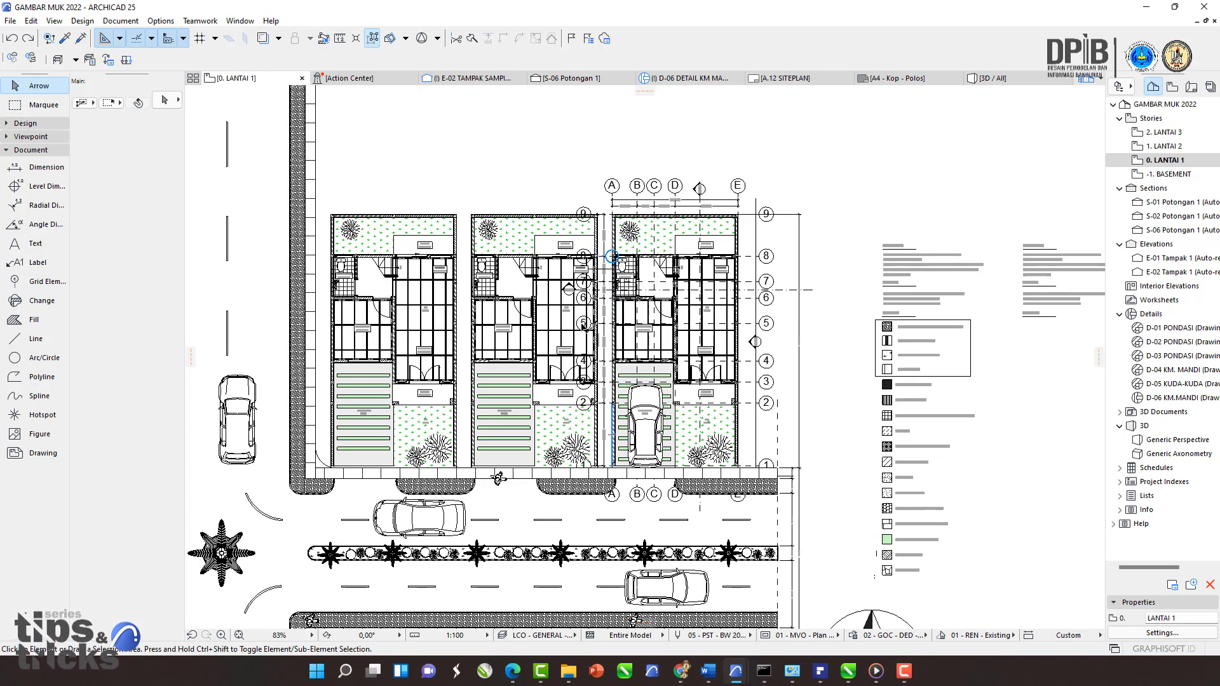
pyautogui.scroll(1, 615, 337)
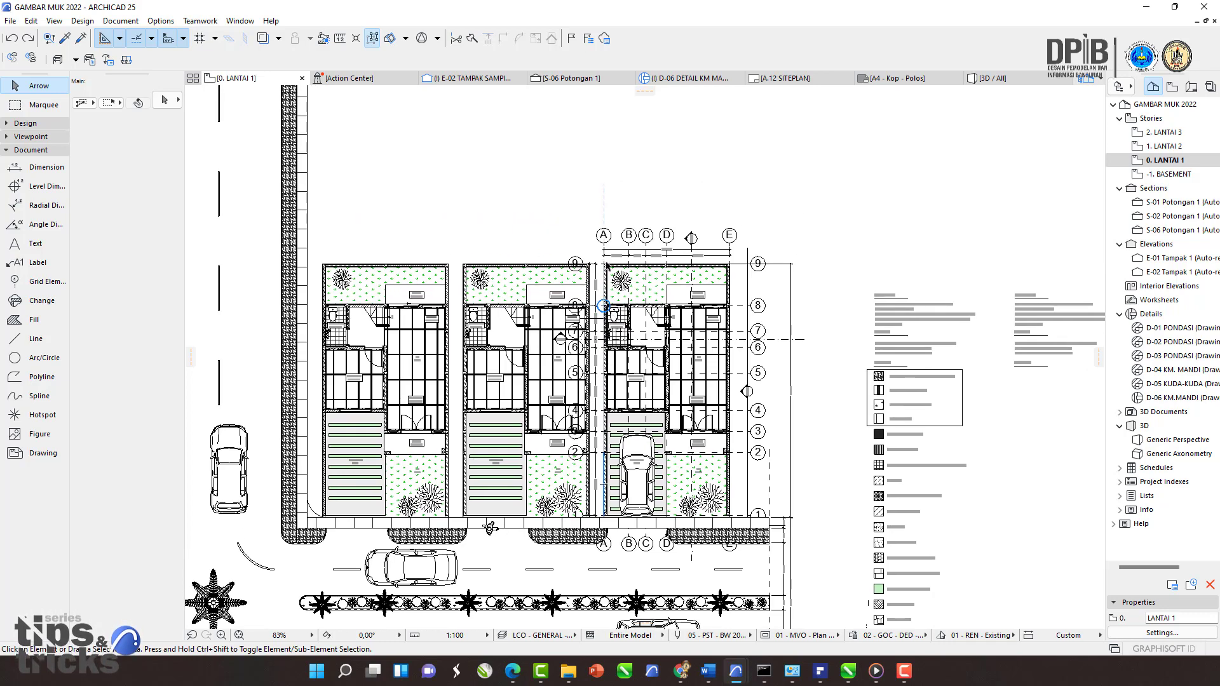
pyautogui.scroll(2, 568, 367)
pyautogui.moveTo(568, 367); pyautogui.dragTo(549, 275, button='middle')
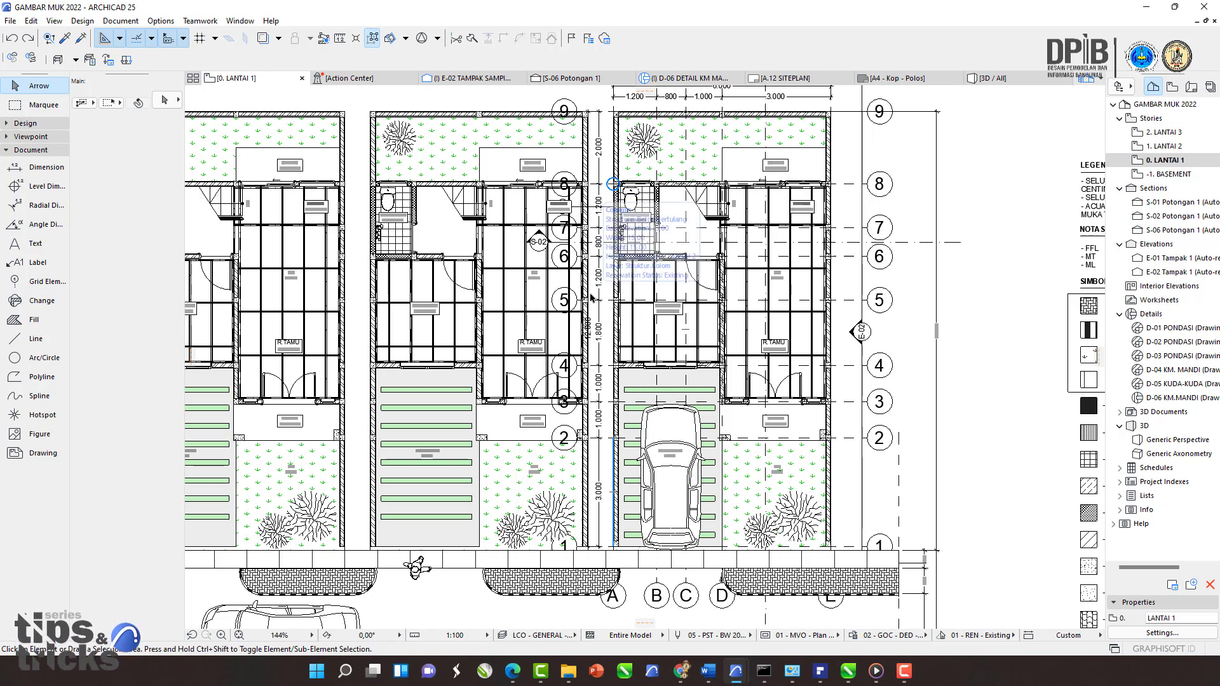
pyautogui.scroll(-1, 614, 273)
pyautogui.scroll(2, 634, 307)
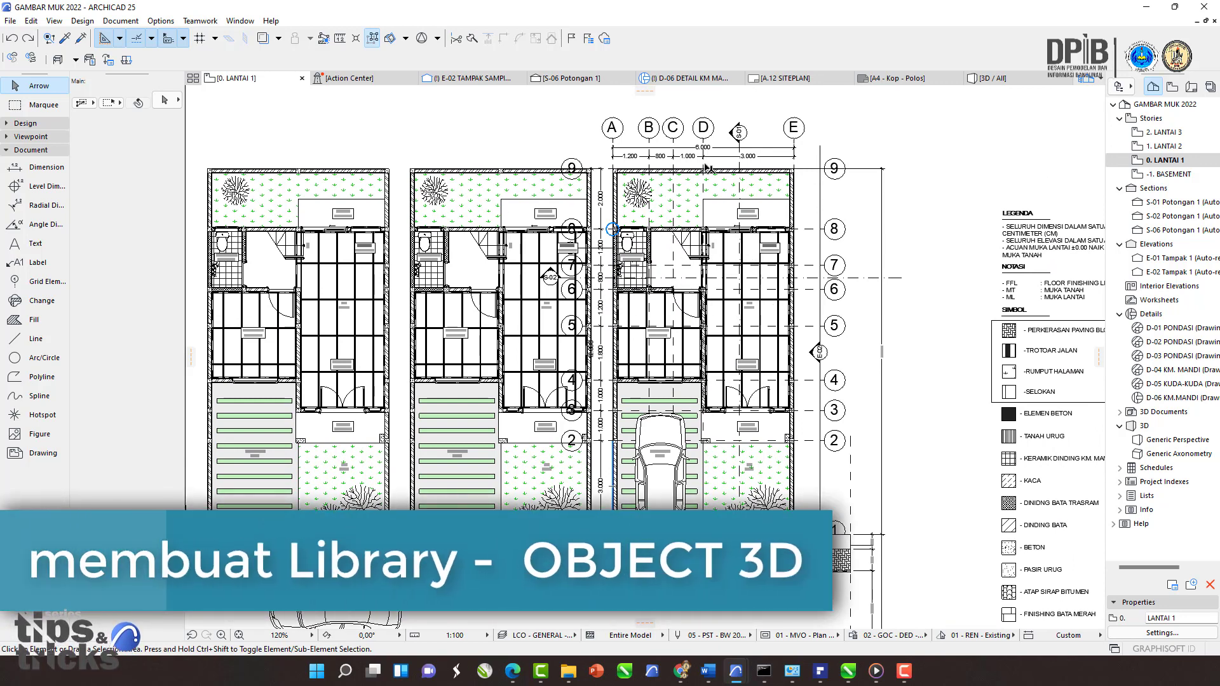
# Step: Select the roof in the 3D view and move it up 400 to expose the truss structure beneath
pyautogui.click(990, 79)
pyautogui.click(748, 233)
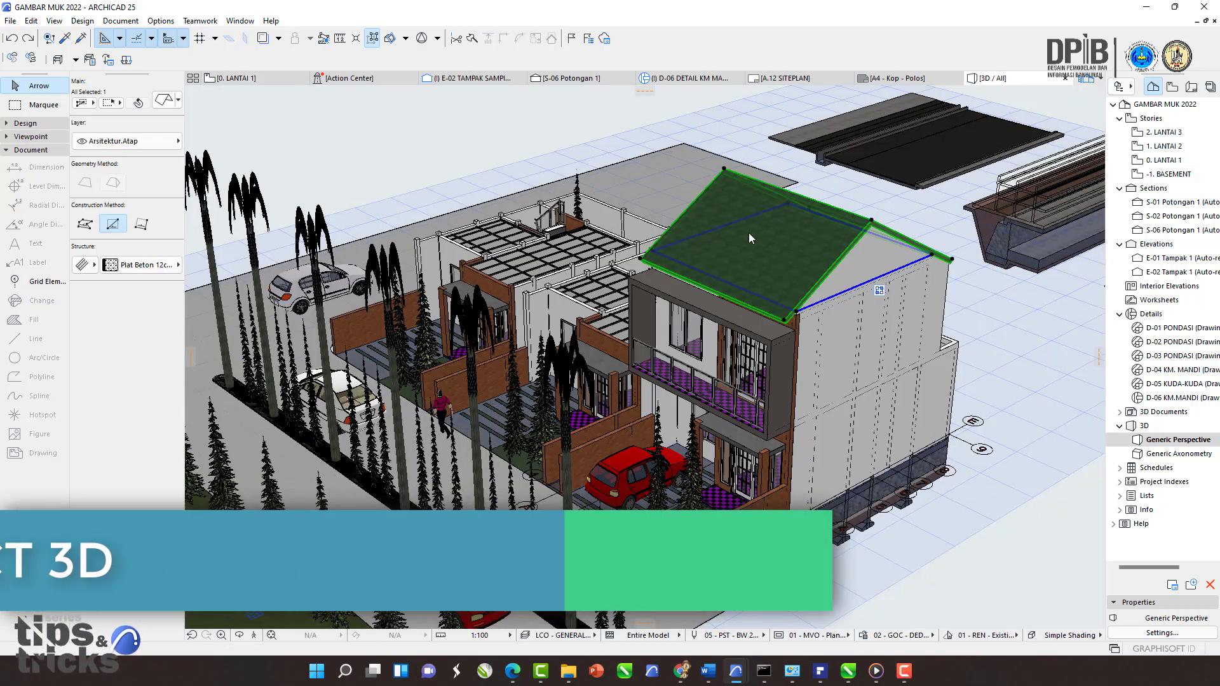
pyautogui.moveTo(749, 233); pyautogui.dragTo(602, 310, button='middle')
pyautogui.scroll(5, 617, 251)
pyautogui.hotkey('ctrl', 'd')
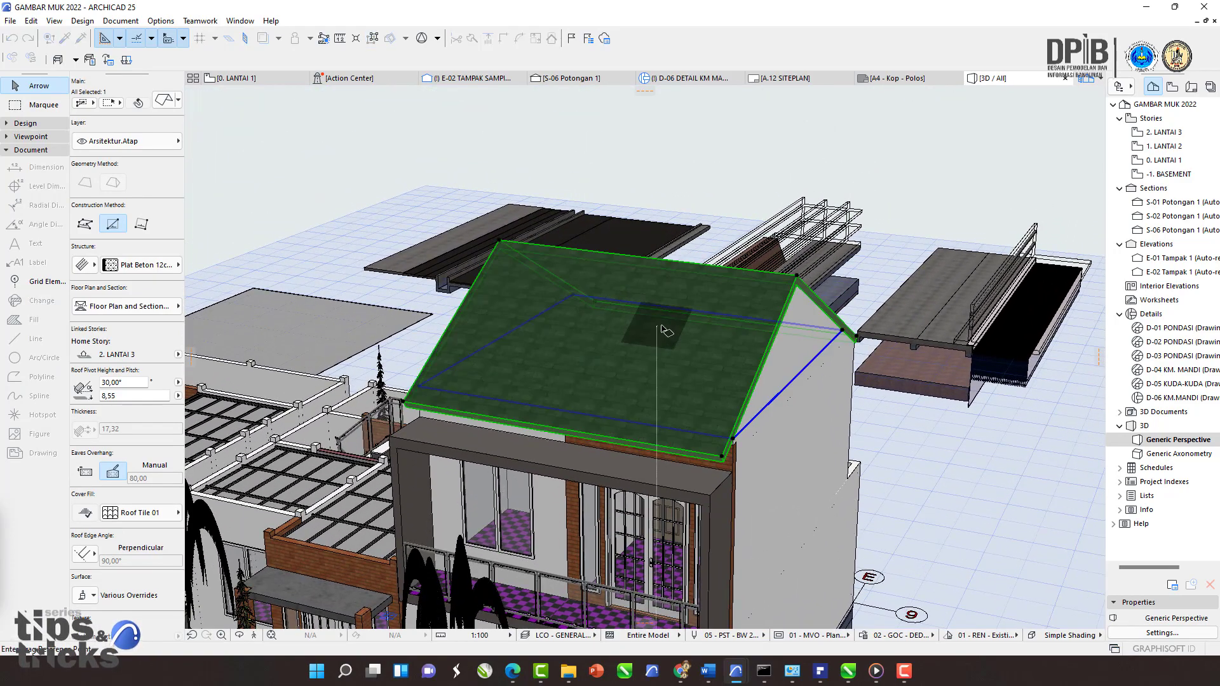
pyautogui.click(678, 303)
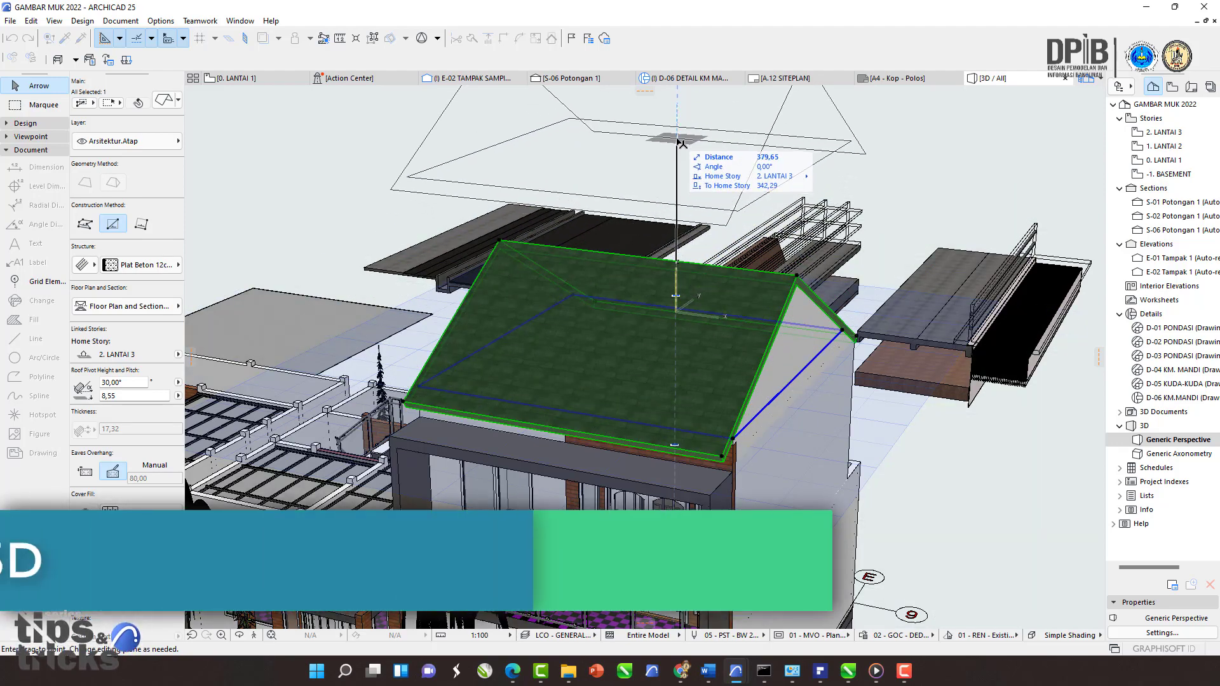
pyautogui.click(678, 132)
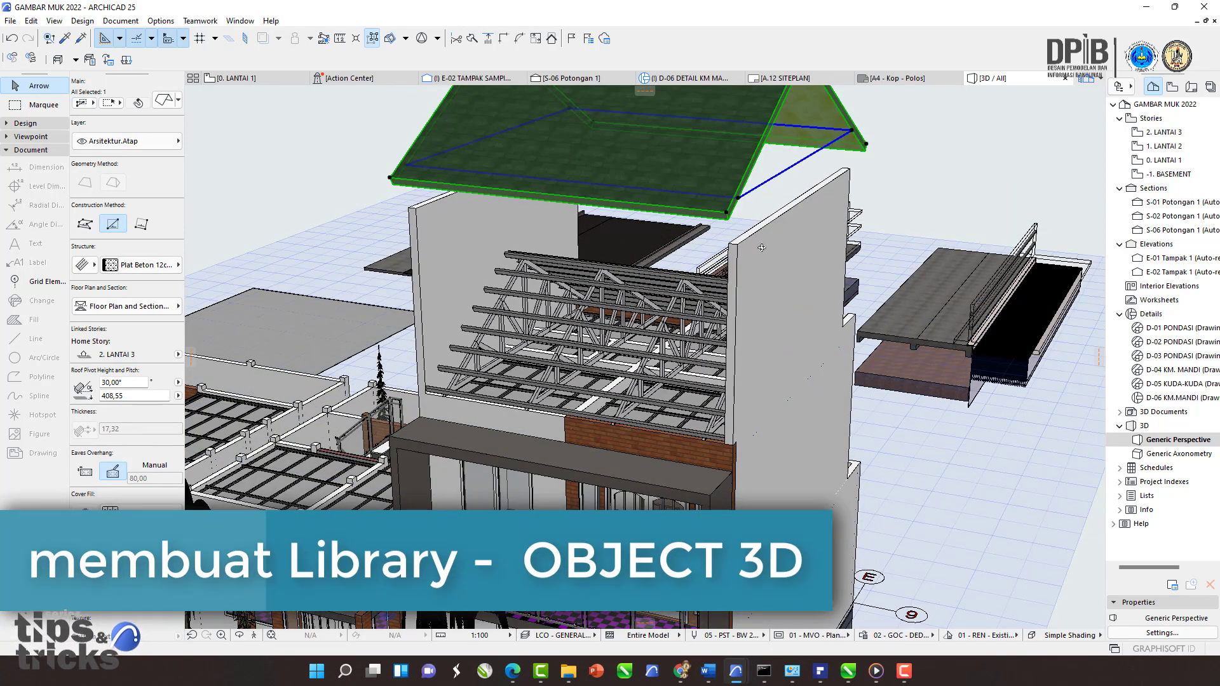
# Step: Inspect a purlin and a roof truss to check their element types and layers
pyautogui.scroll(5, 605, 315)
pyautogui.keyDown('shift'); pyautogui.moveTo(606, 316); pyautogui.dragTo(572, 289, button='middle'); pyautogui.keyUp('shift')
pyautogui.scroll(4, 572, 288)
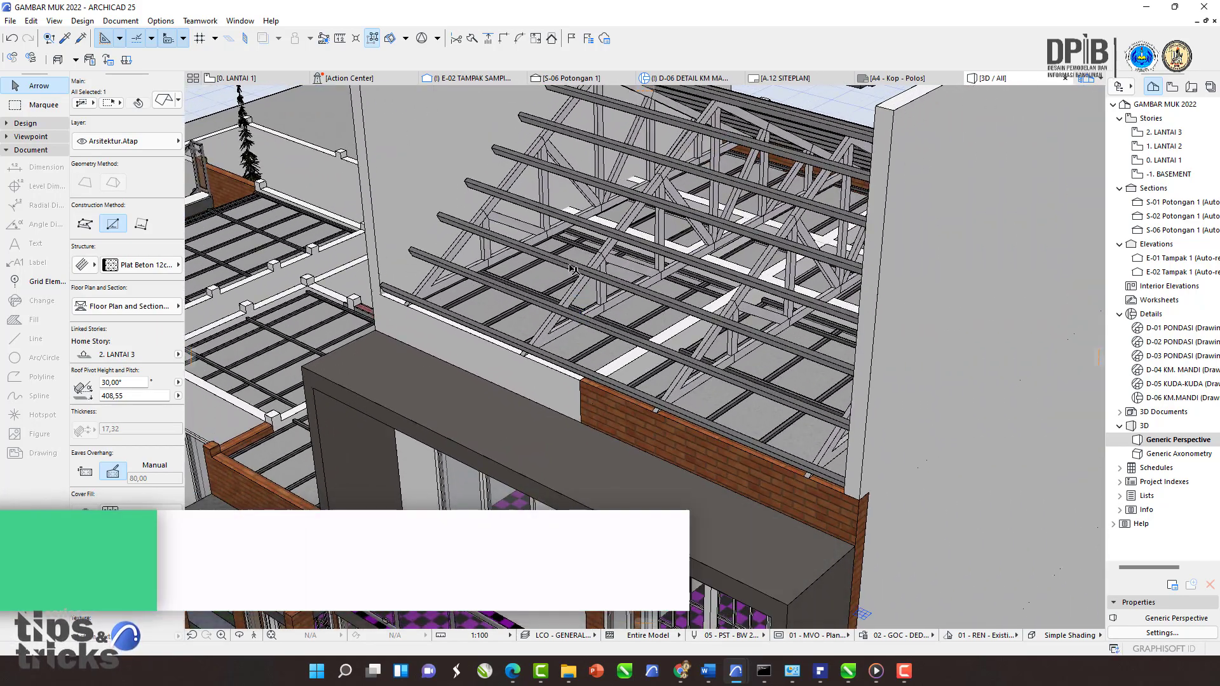
pyautogui.click(574, 267)
pyautogui.moveTo(595, 324); pyautogui.dragTo(558, 331, button='middle')
pyautogui.scroll(1, 558, 332)
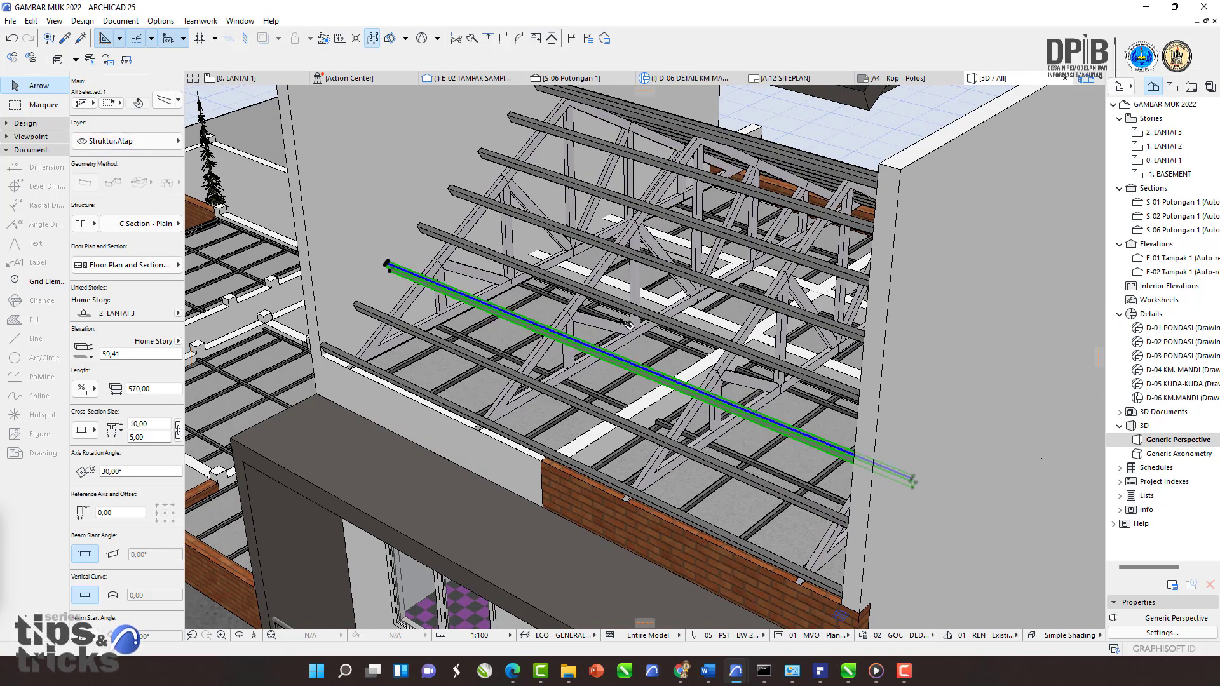
pyautogui.click(580, 307)
pyautogui.click(585, 312)
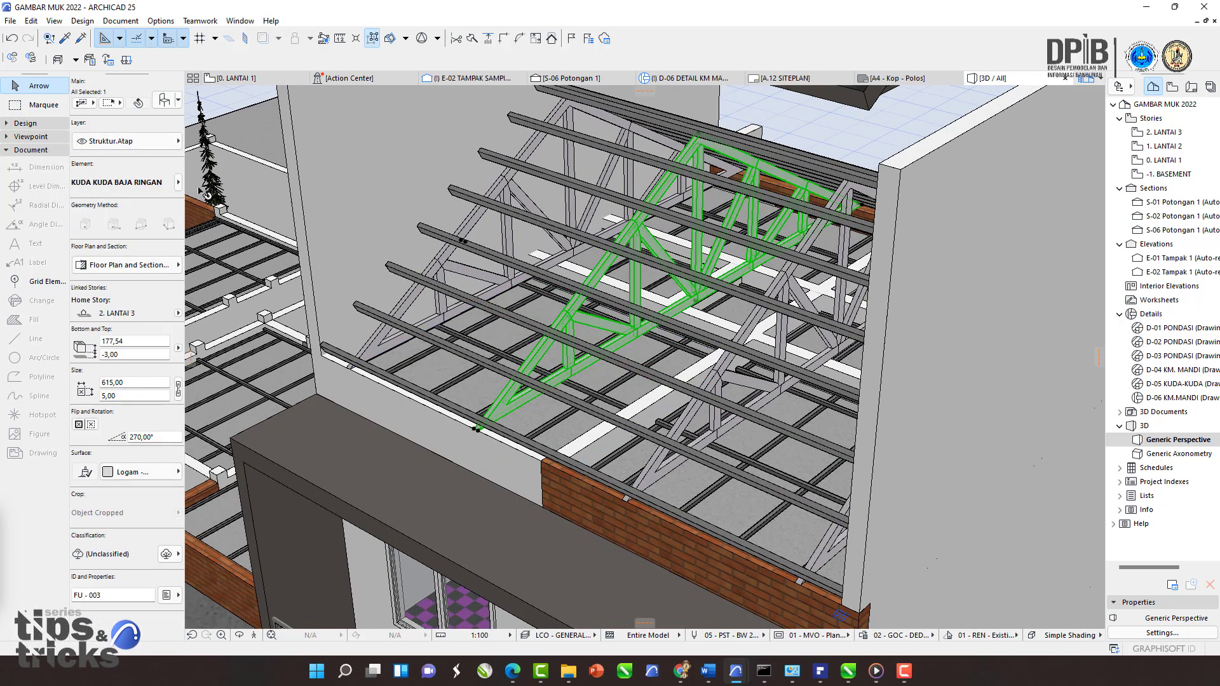
pyautogui.press('Escape')
pyautogui.keyDown('shift'); pyautogui.moveTo(573, 330); pyautogui.dragTo(627, 352, button='middle'); pyautogui.keyUp('shift')
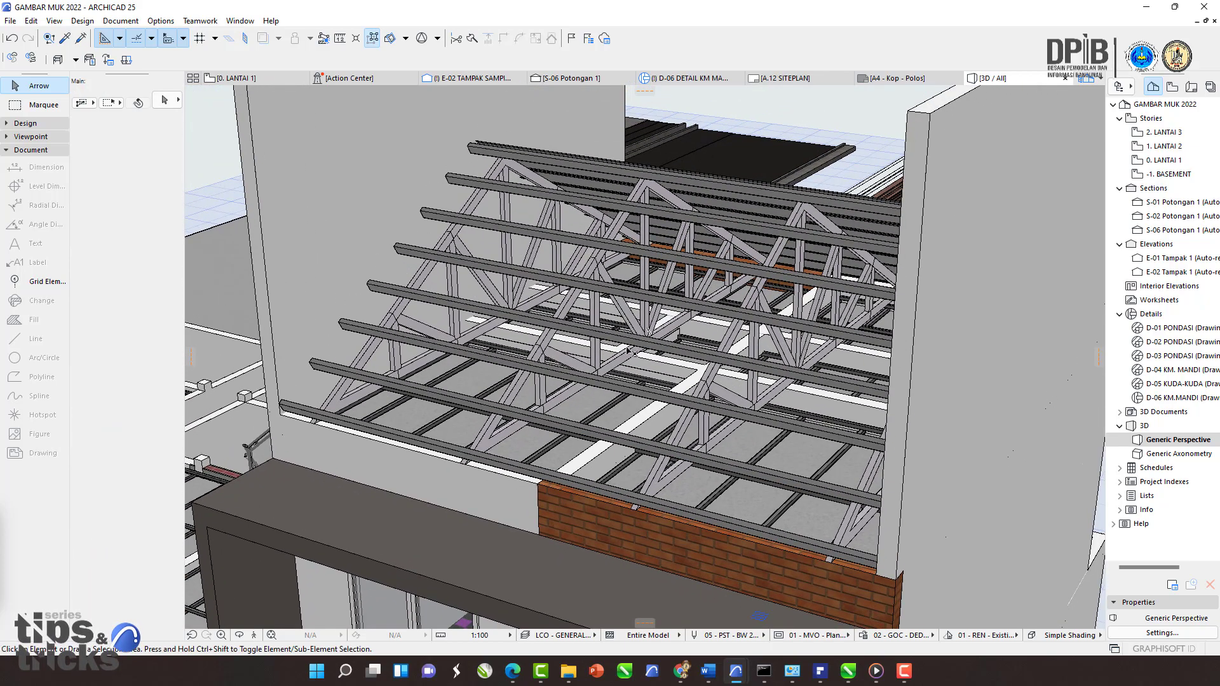
# Step: Open Find & Select and add another Layer criterion
pyautogui.hotkey('ctrl', 'f')
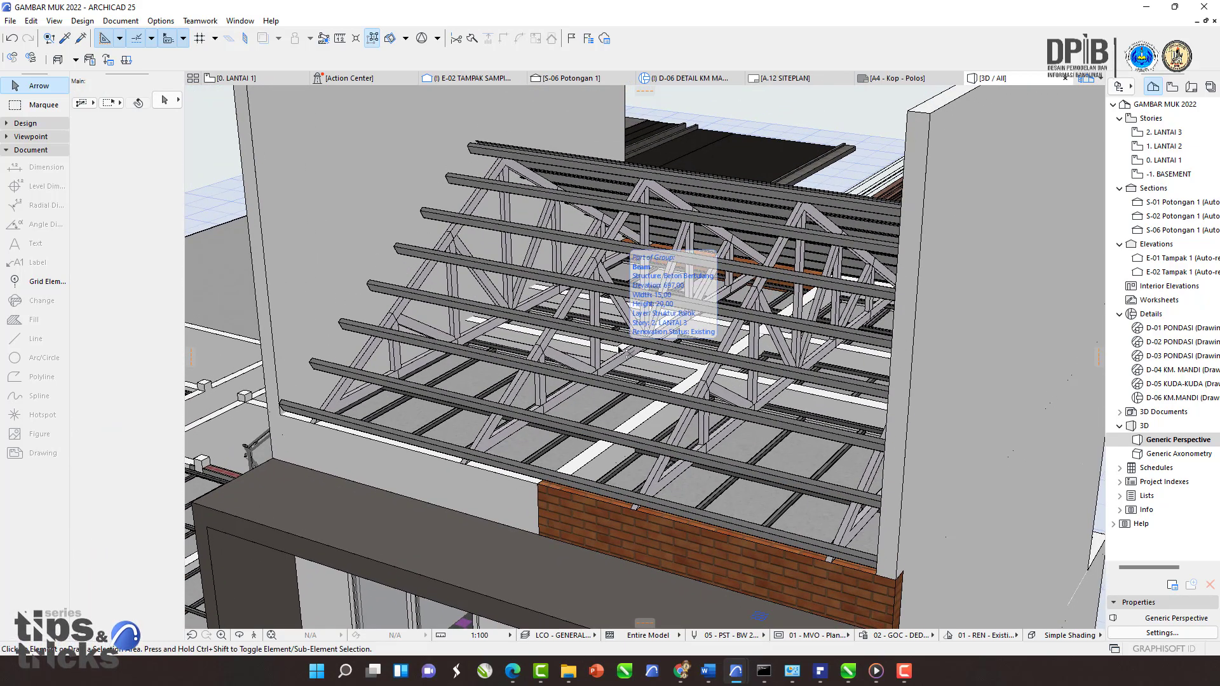
pyautogui.moveTo(764, 287); pyautogui.dragTo(458, 208)
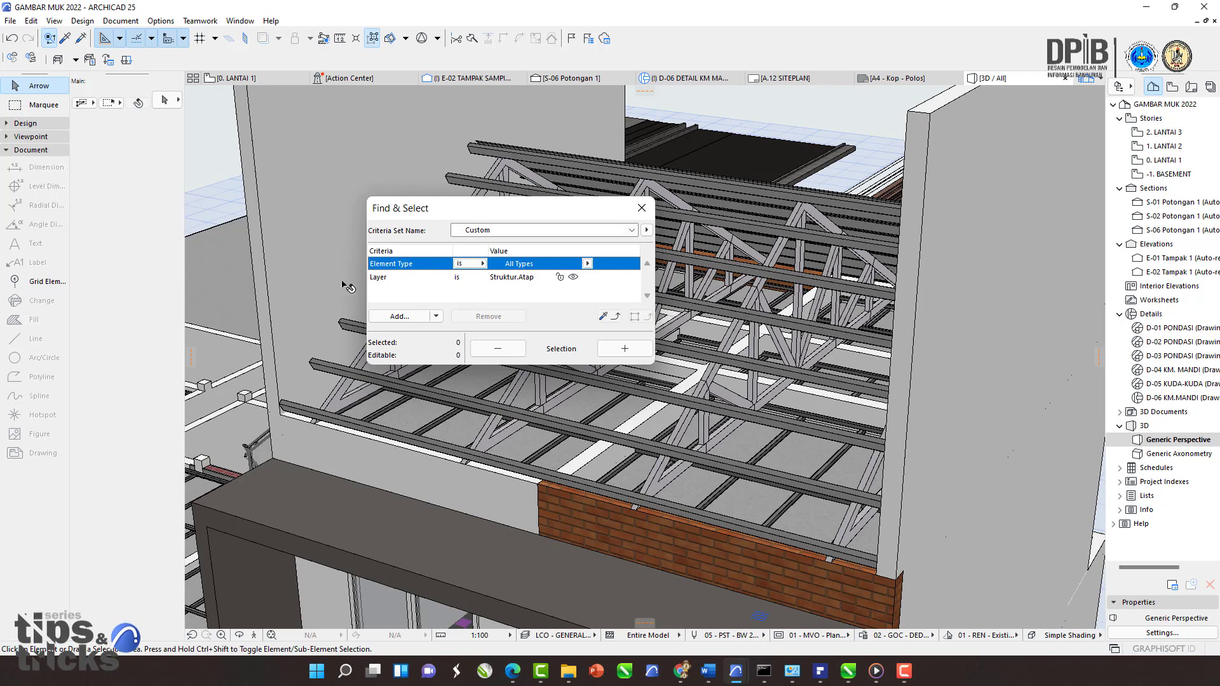
pyautogui.click(391, 316)
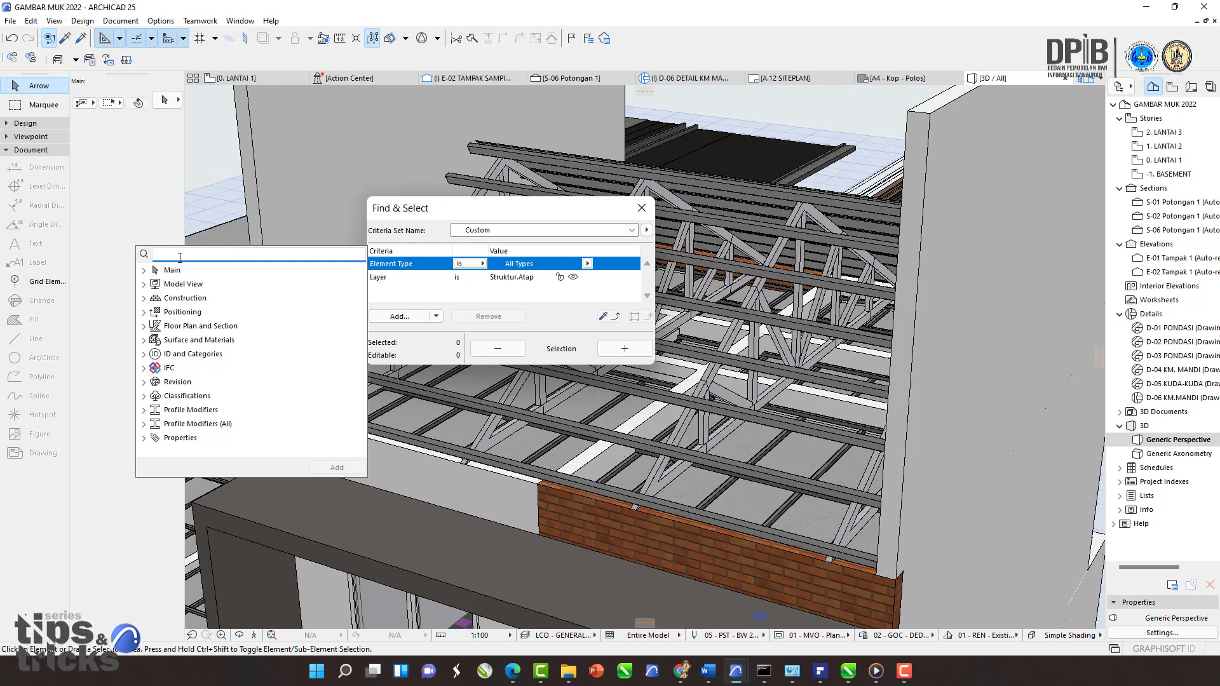
pyautogui.write('layer')
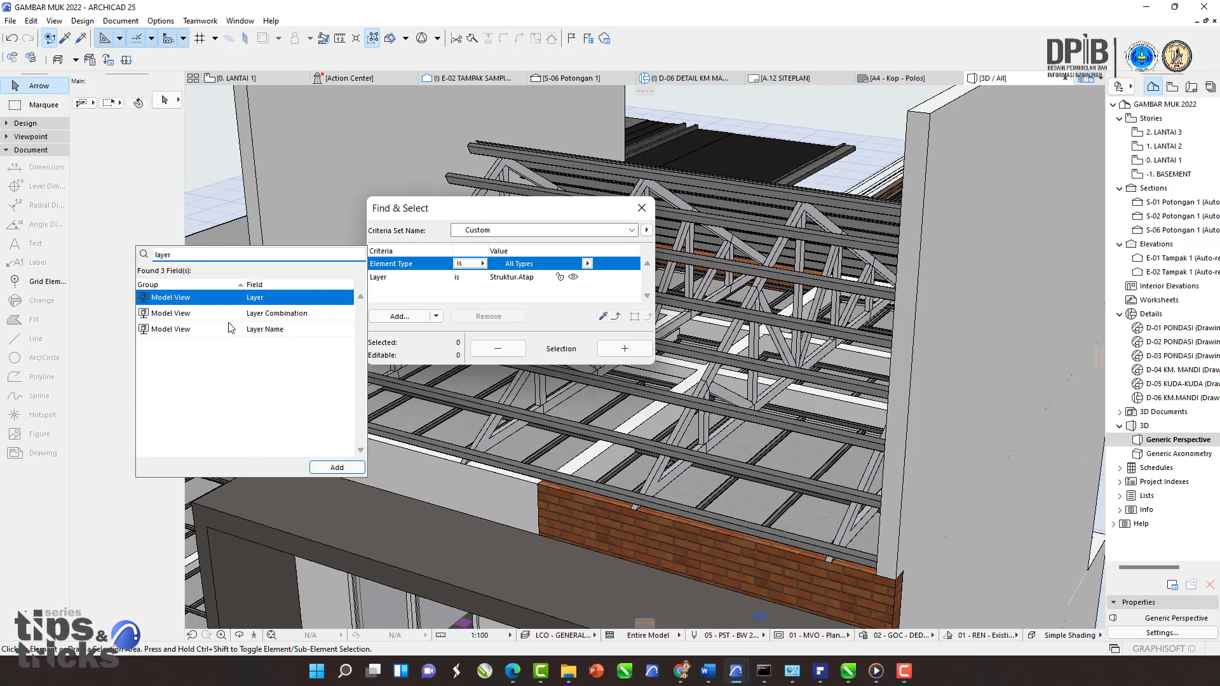
pyautogui.click(337, 468)
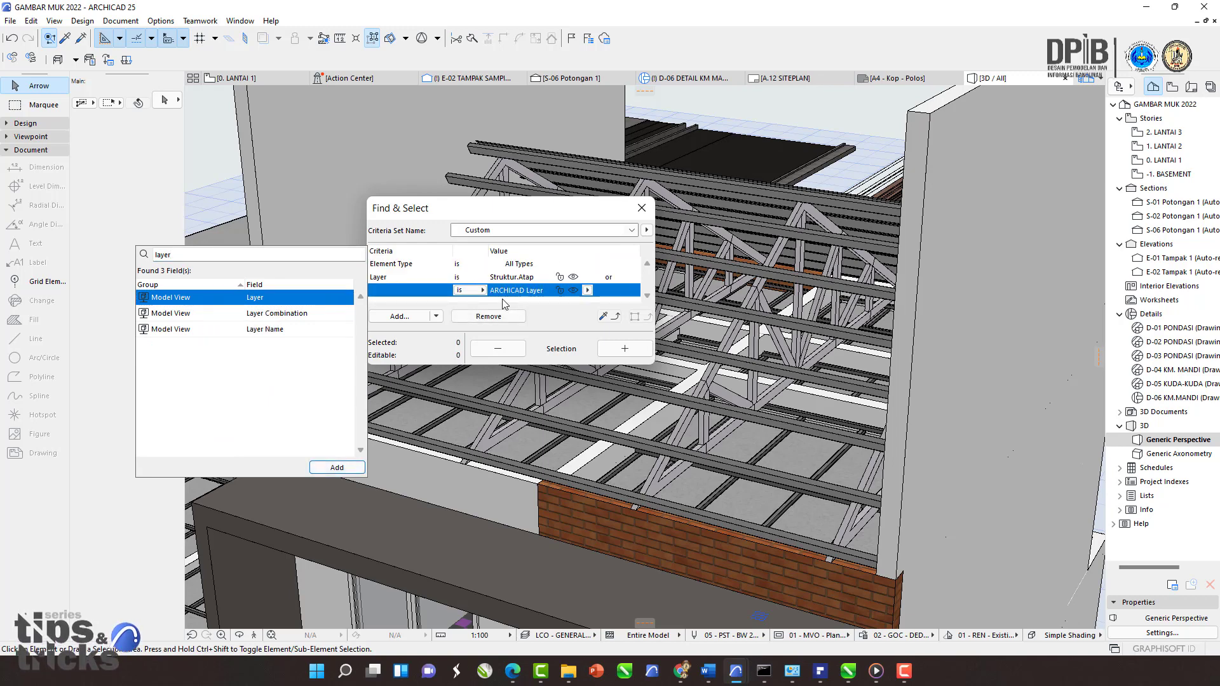
# Step: Set the new layer criterion to Struktur.Atap, add all matching elements to the selection, and close the dialog
pyautogui.click(588, 291)
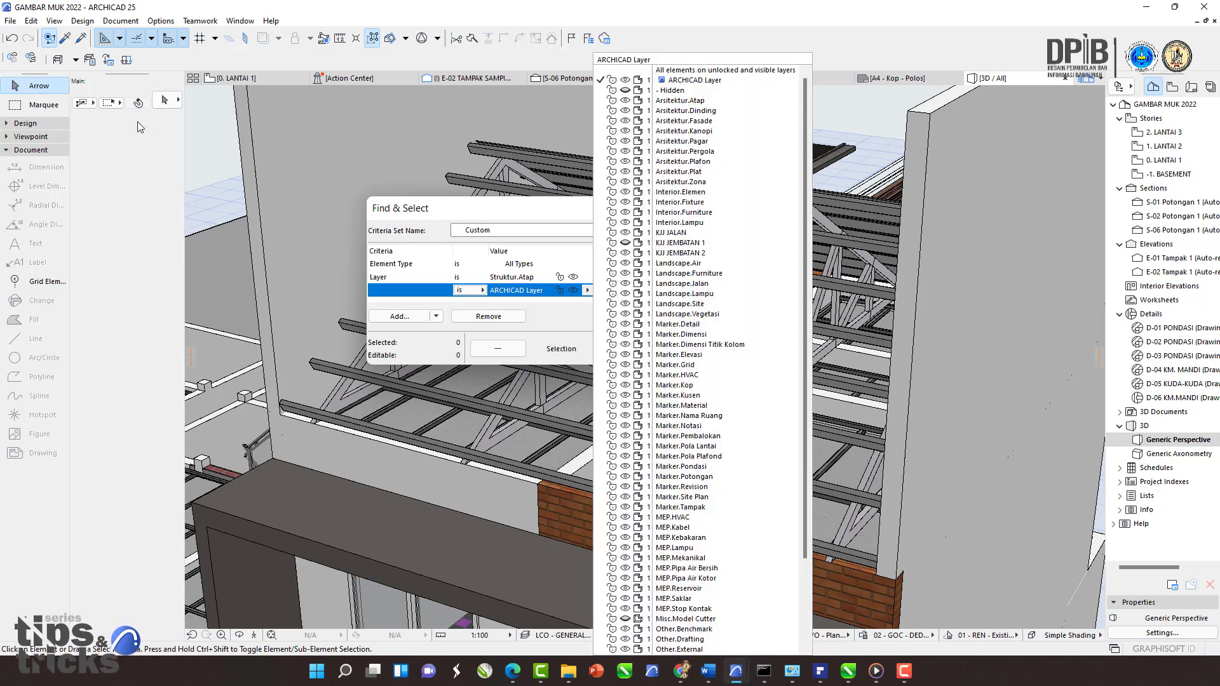
pyautogui.scroll(-3, 668, 359)
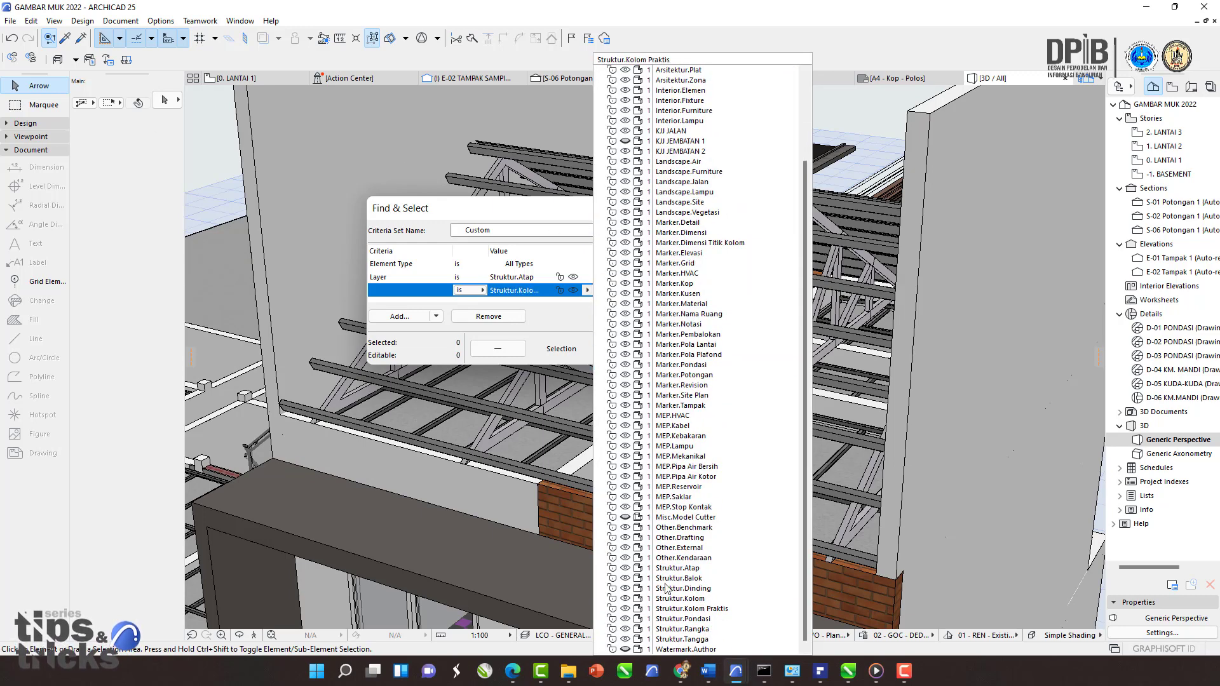
pyautogui.click(679, 568)
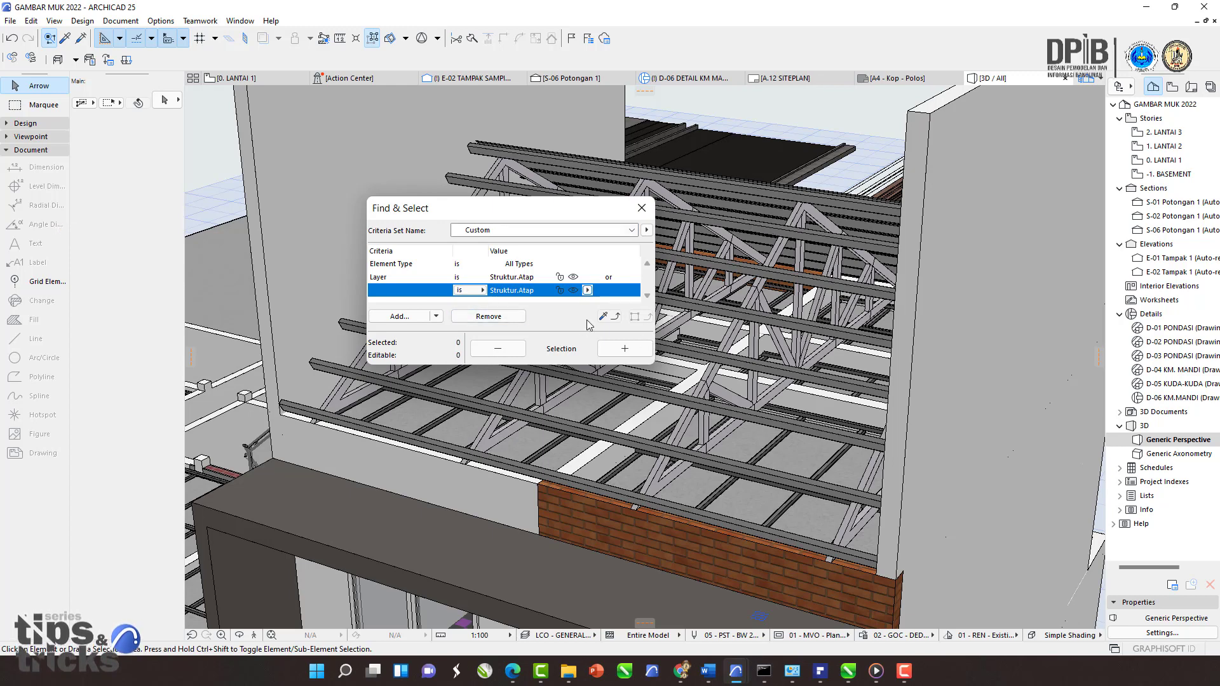
pyautogui.click(634, 350)
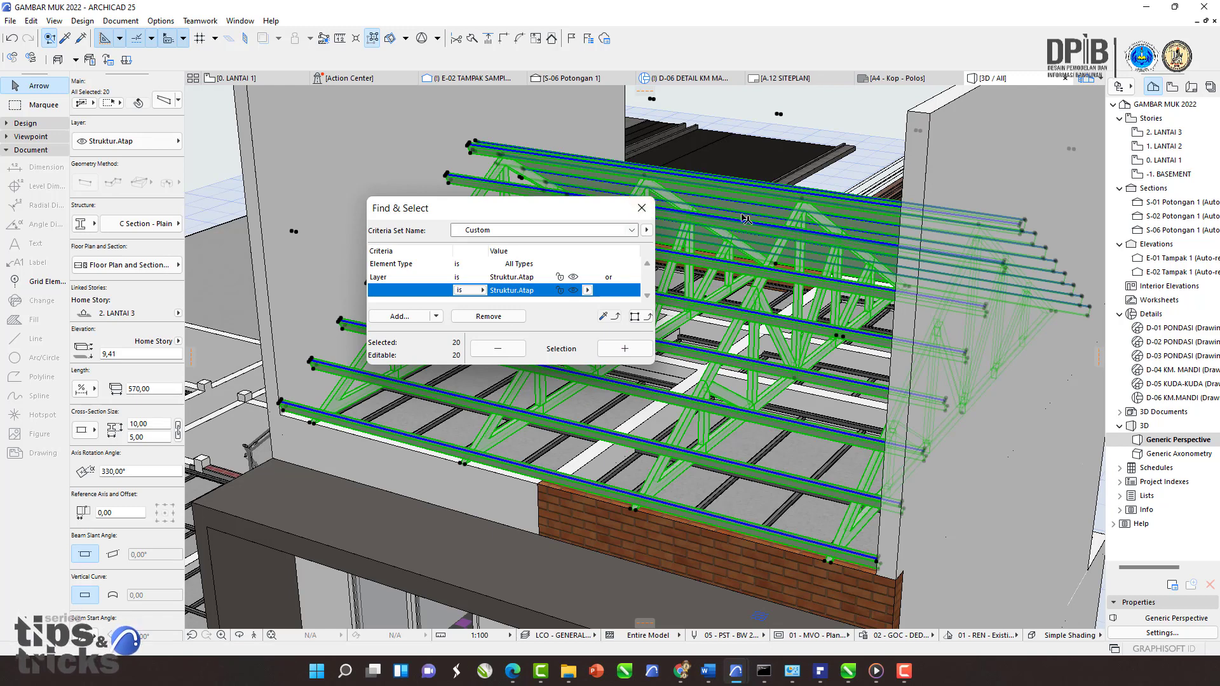
pyautogui.moveTo(546, 219); pyautogui.dragTo(544, 232)
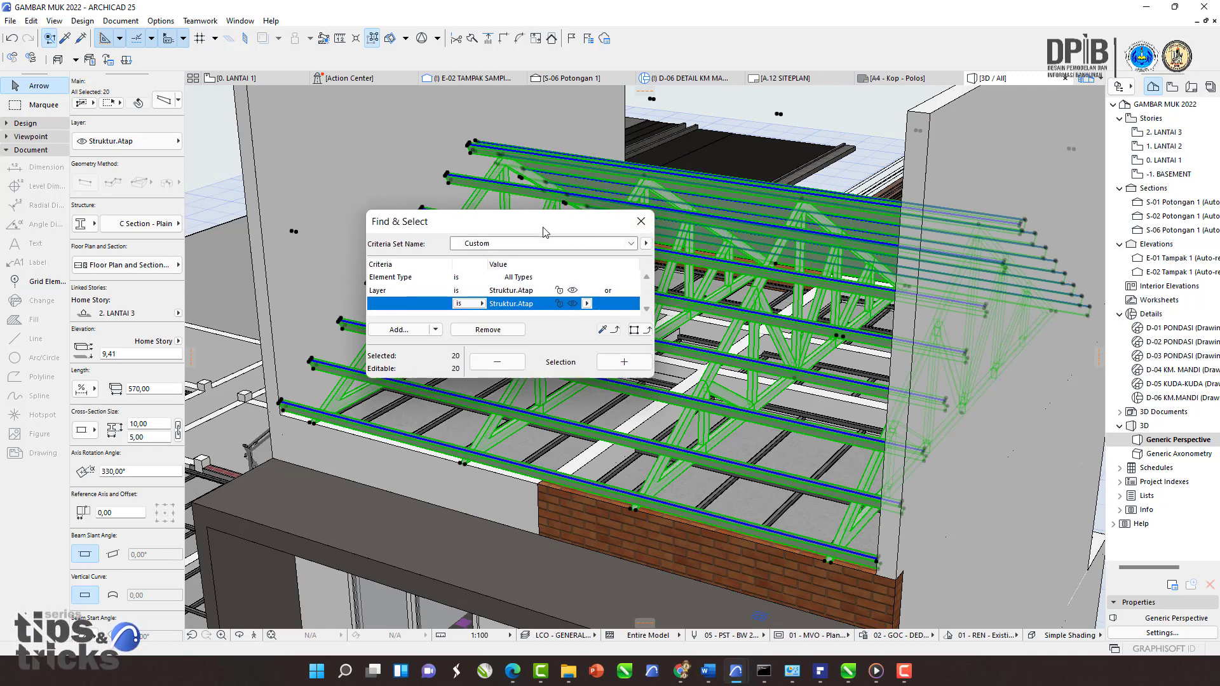
pyautogui.click(641, 221)
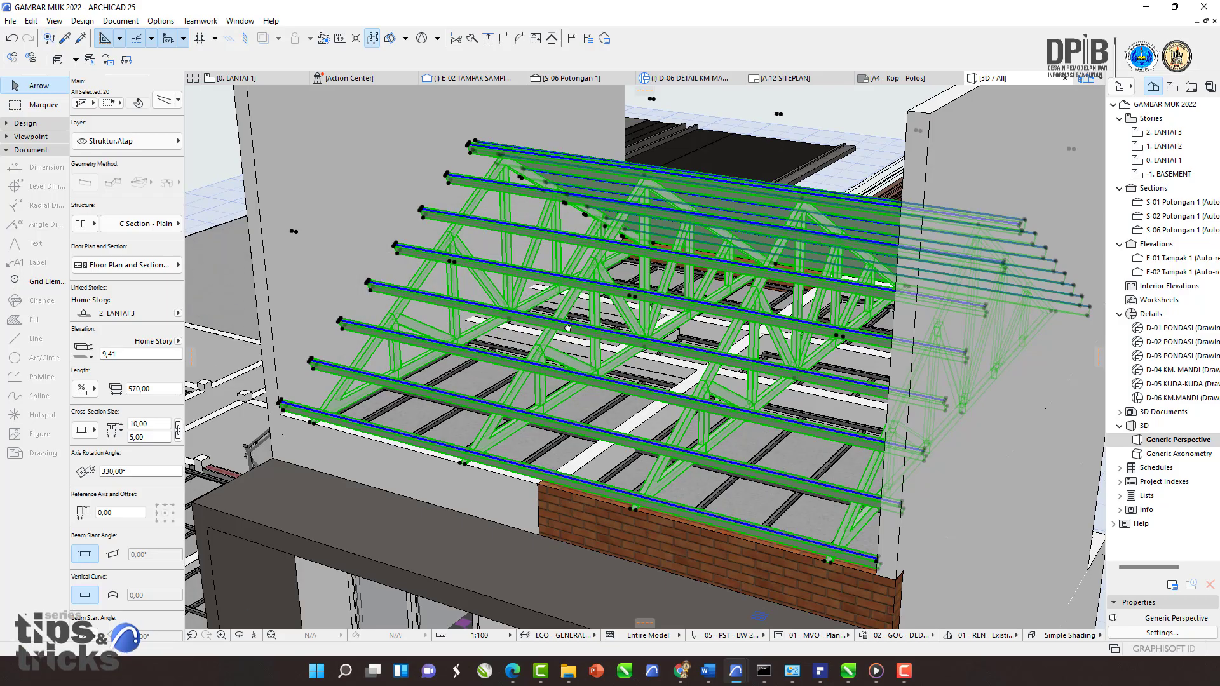
# Step: Examine the selected roof frame and trusses from several angles
pyautogui.keyDown('shift'); pyautogui.moveTo(568, 328); pyautogui.dragTo(453, 235, button='middle'); pyautogui.keyUp('shift')
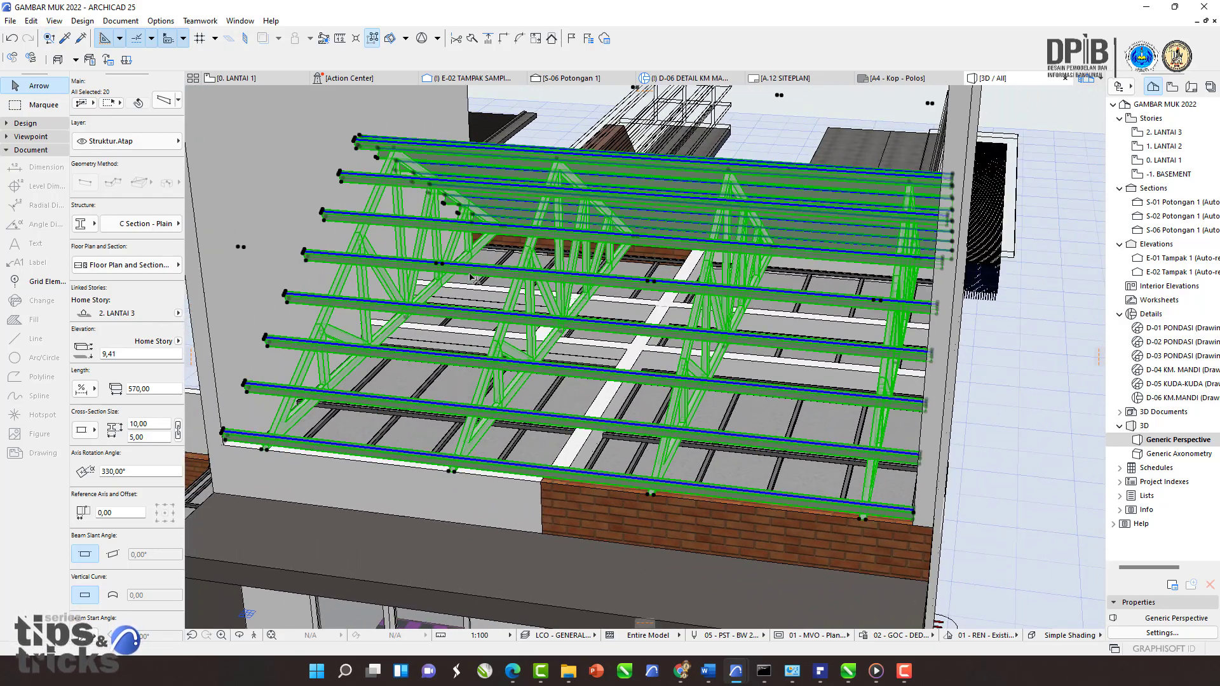
pyautogui.keyDown('shift'); pyautogui.moveTo(470, 277); pyautogui.dragTo(500, 250, button='middle'); pyautogui.keyUp('shift')
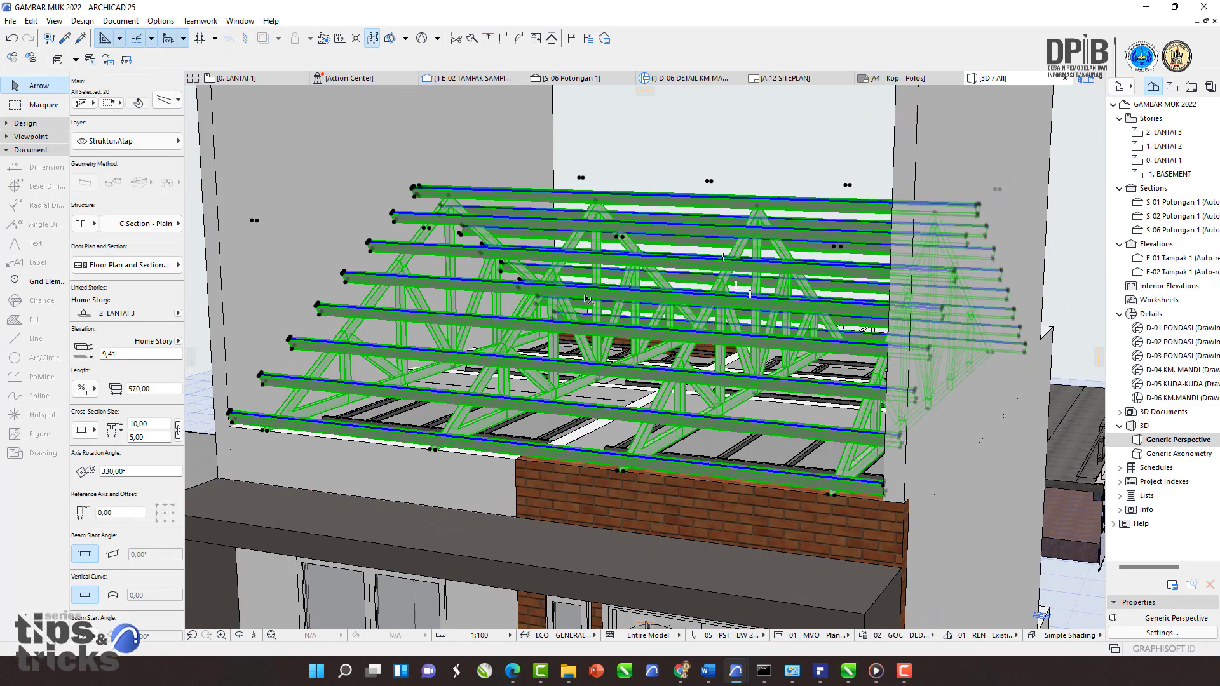
pyautogui.scroll(2, 460, 264)
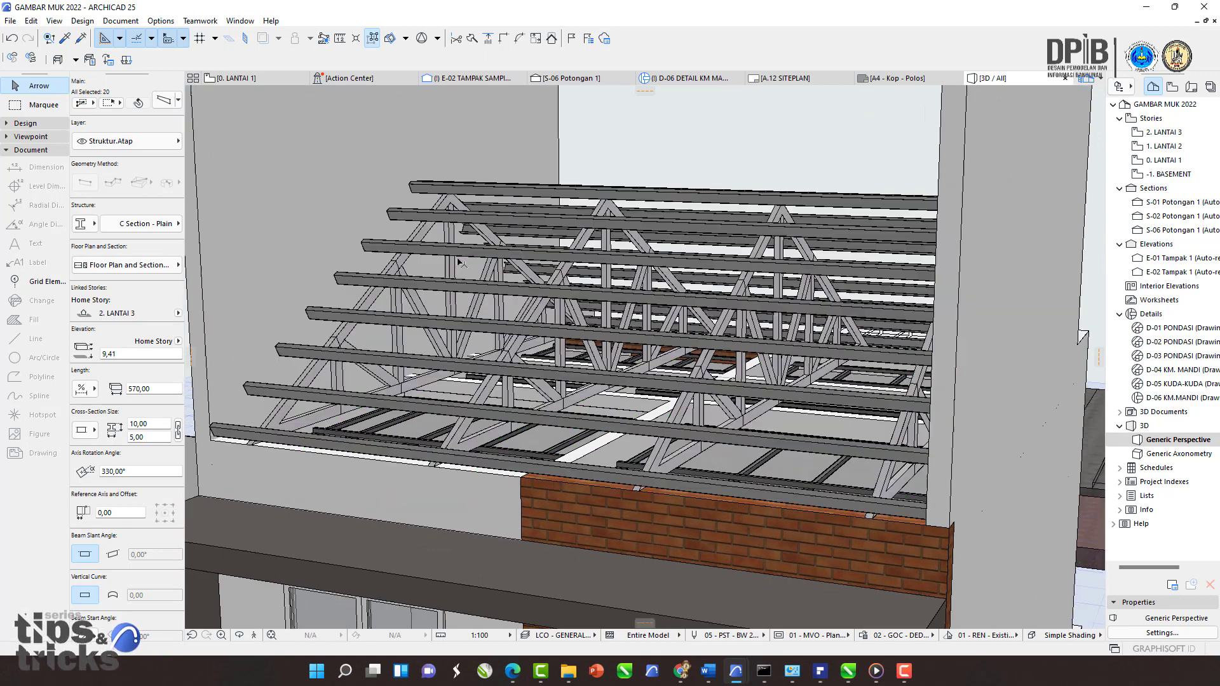
pyautogui.keyDown('shift'); pyautogui.moveTo(529, 292); pyautogui.dragTo(617, 288, button='middle'); pyautogui.keyUp('shift')
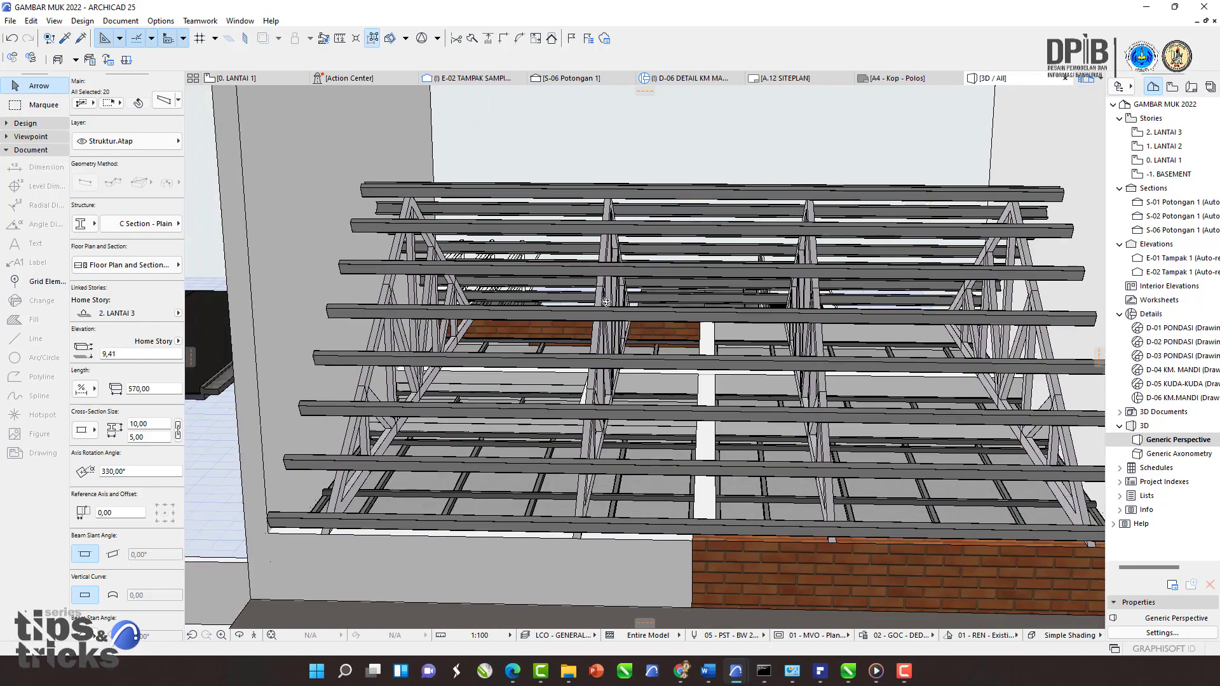
pyautogui.keyDown('shift'); pyautogui.moveTo(540, 282); pyautogui.dragTo(487, 281, button='middle'); pyautogui.keyUp('shift')
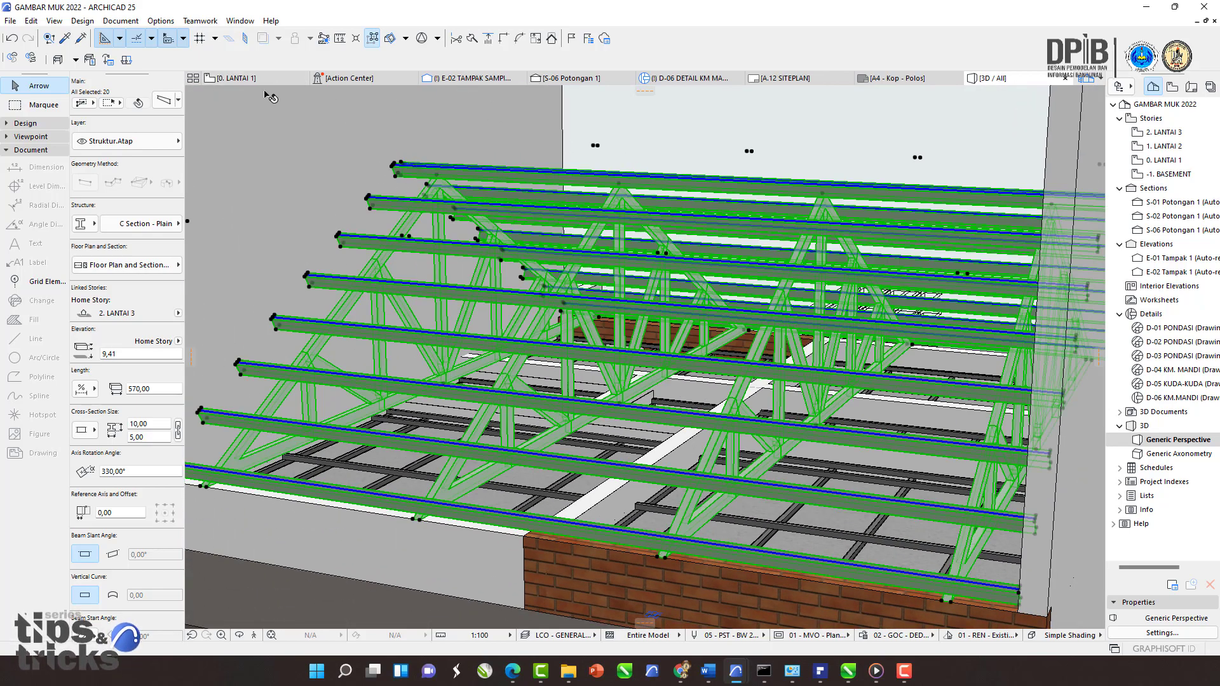
pyautogui.keyDown('shift'); pyautogui.moveTo(525, 287); pyautogui.dragTo(552, 223, button='middle'); pyautogui.keyUp('shift')
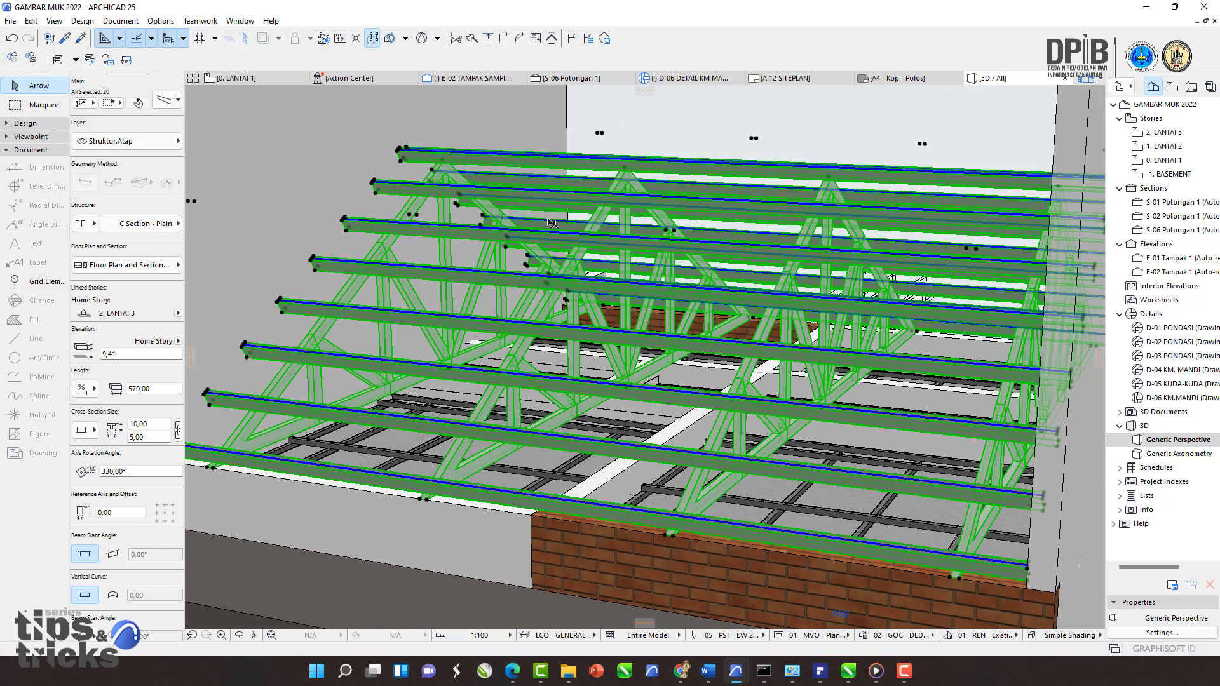
# Step: Save the selected roof structure as a library object named STRUKTUR ATAP in the Embedded Library, accepting its basic settings
pyautogui.click(12, 21)
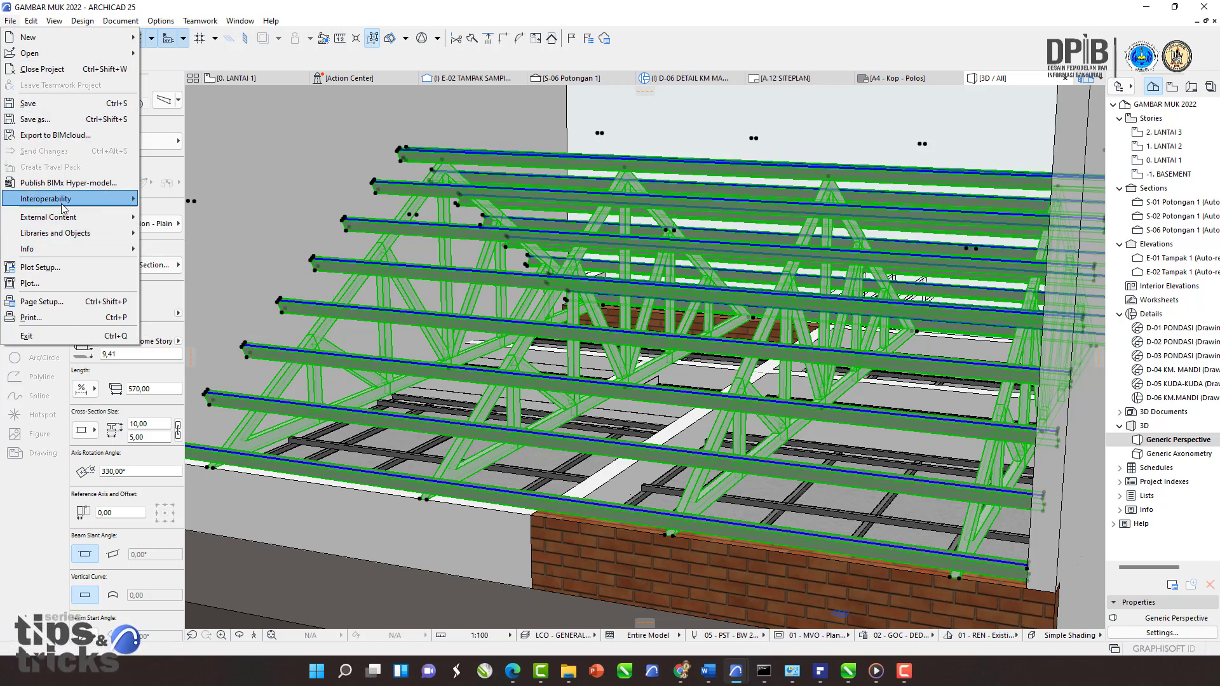
pyautogui.moveTo(89, 235)
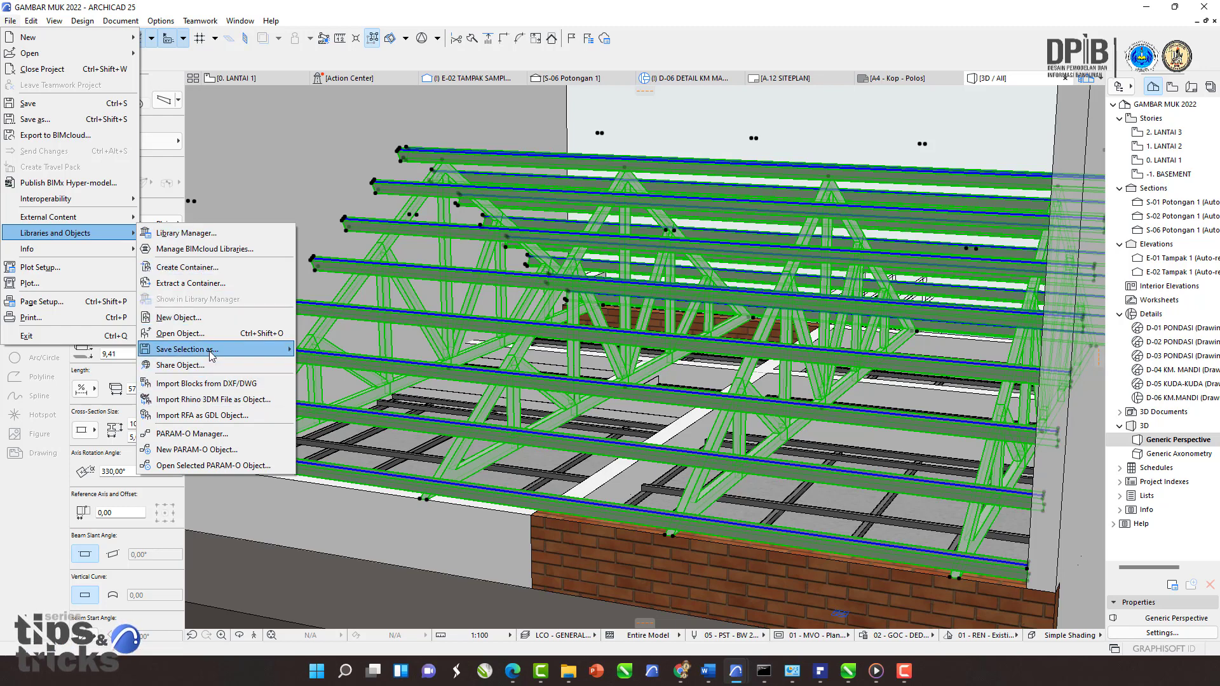
pyautogui.moveTo(230, 355)
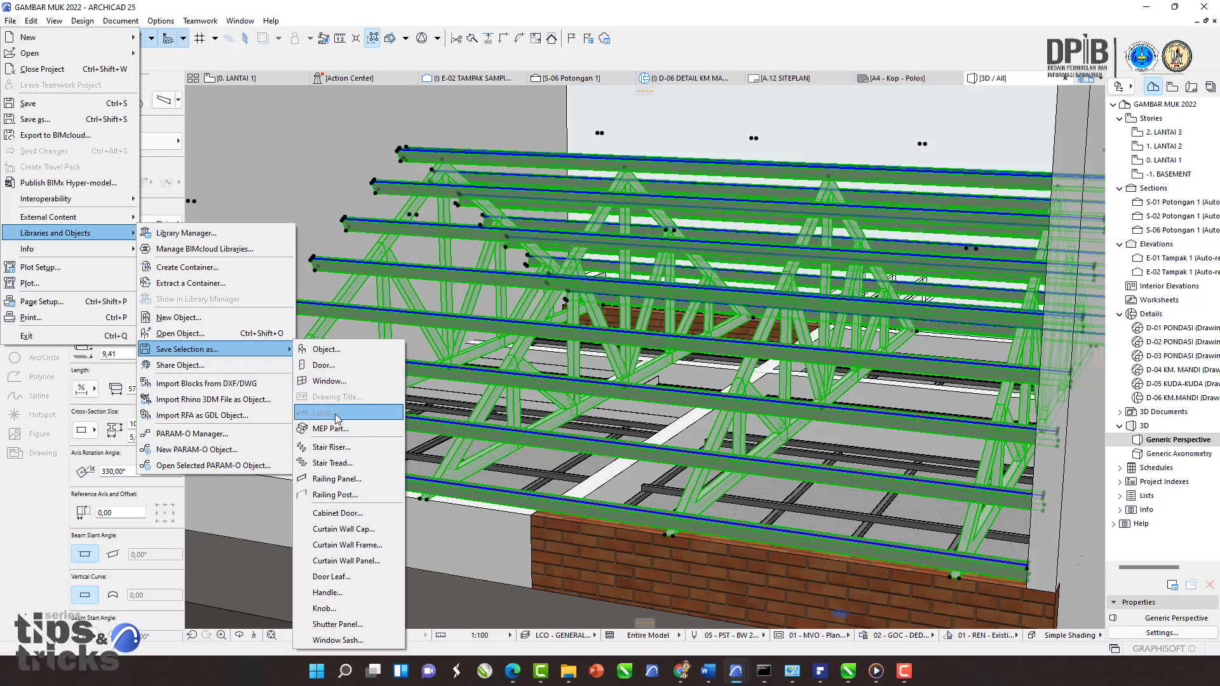
pyautogui.click(337, 352)
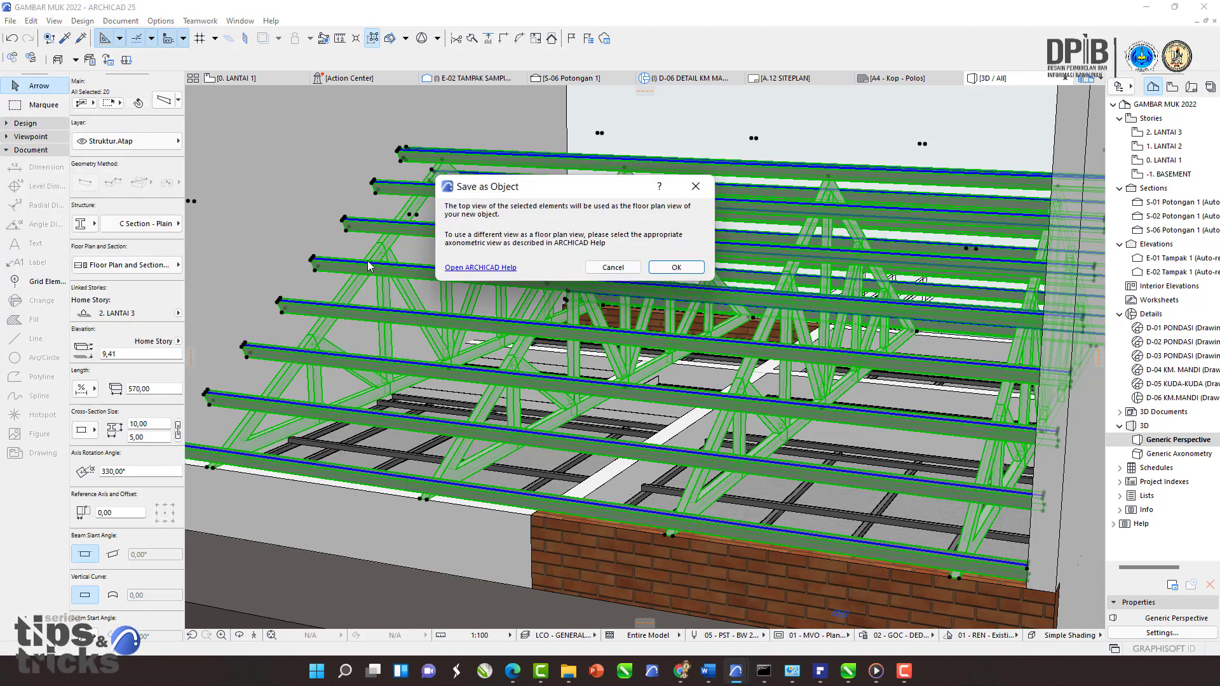
pyautogui.moveTo(501, 191); pyautogui.dragTo(439, 195)
pyautogui.click(614, 271)
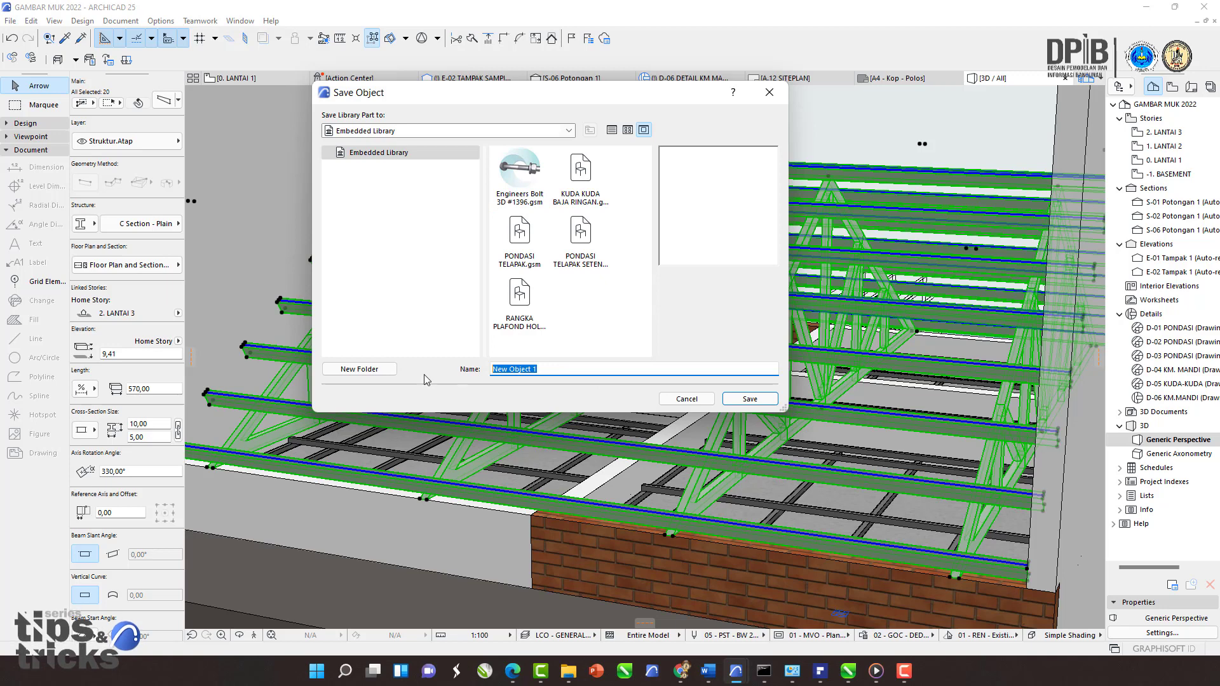
pyautogui.write('STRUKTUR ATAP')
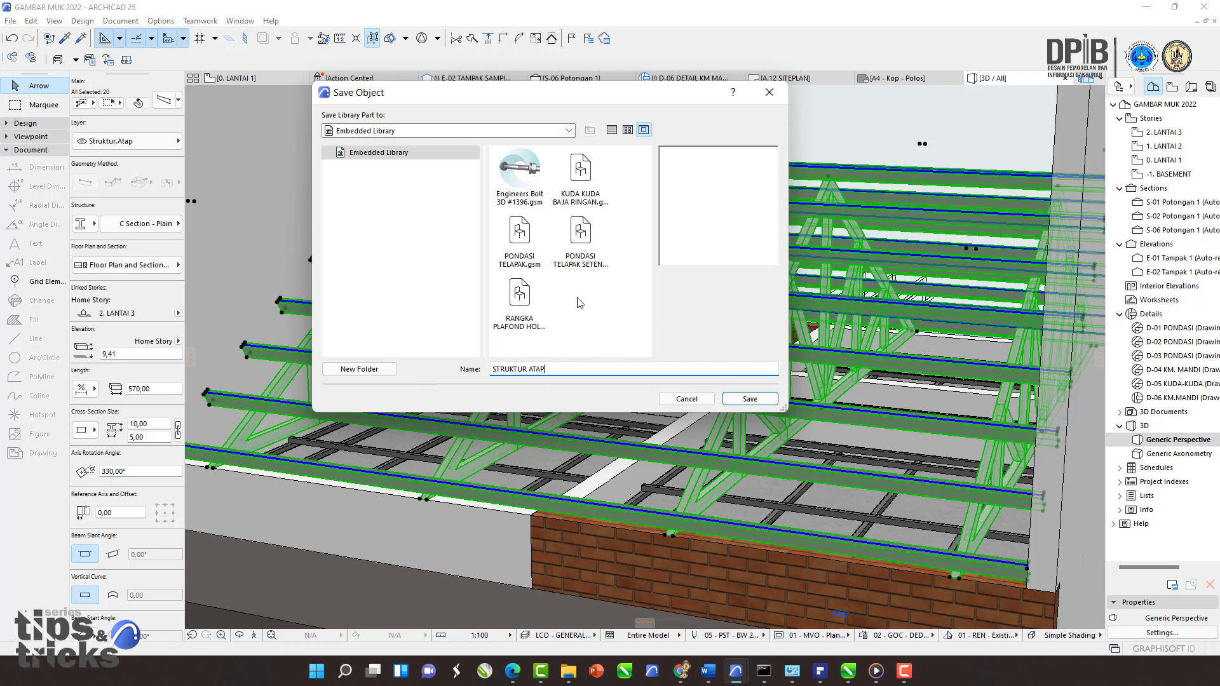
pyautogui.click(750, 399)
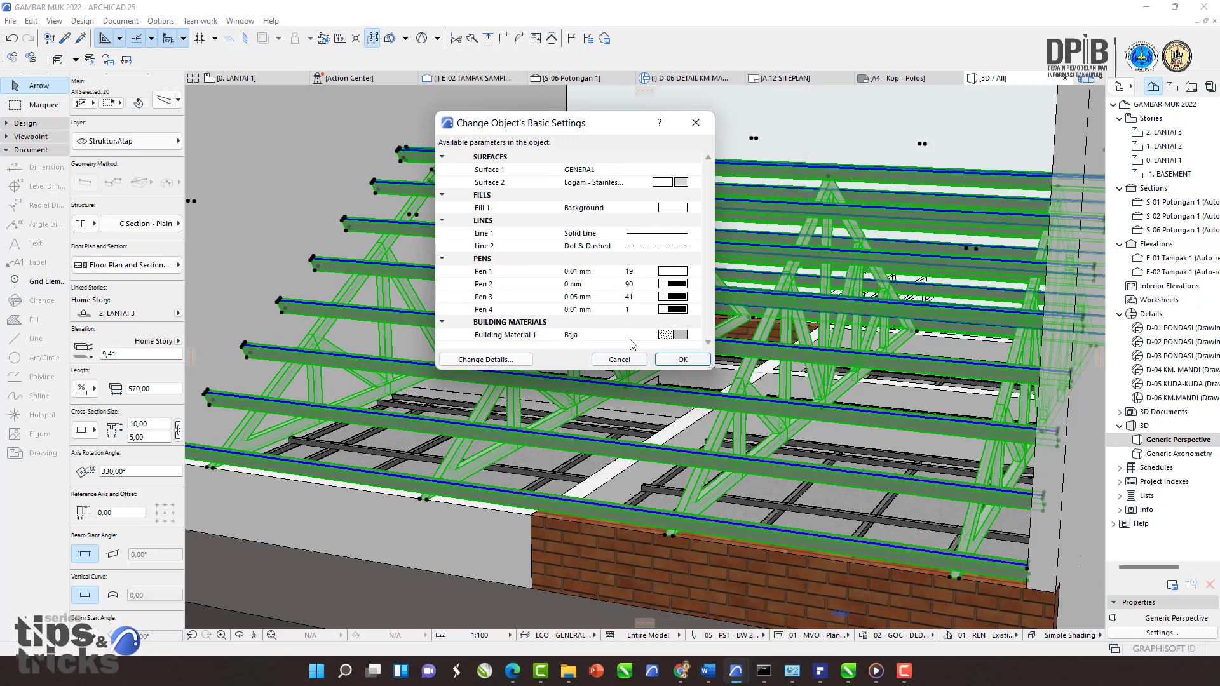
pyautogui.click(679, 359)
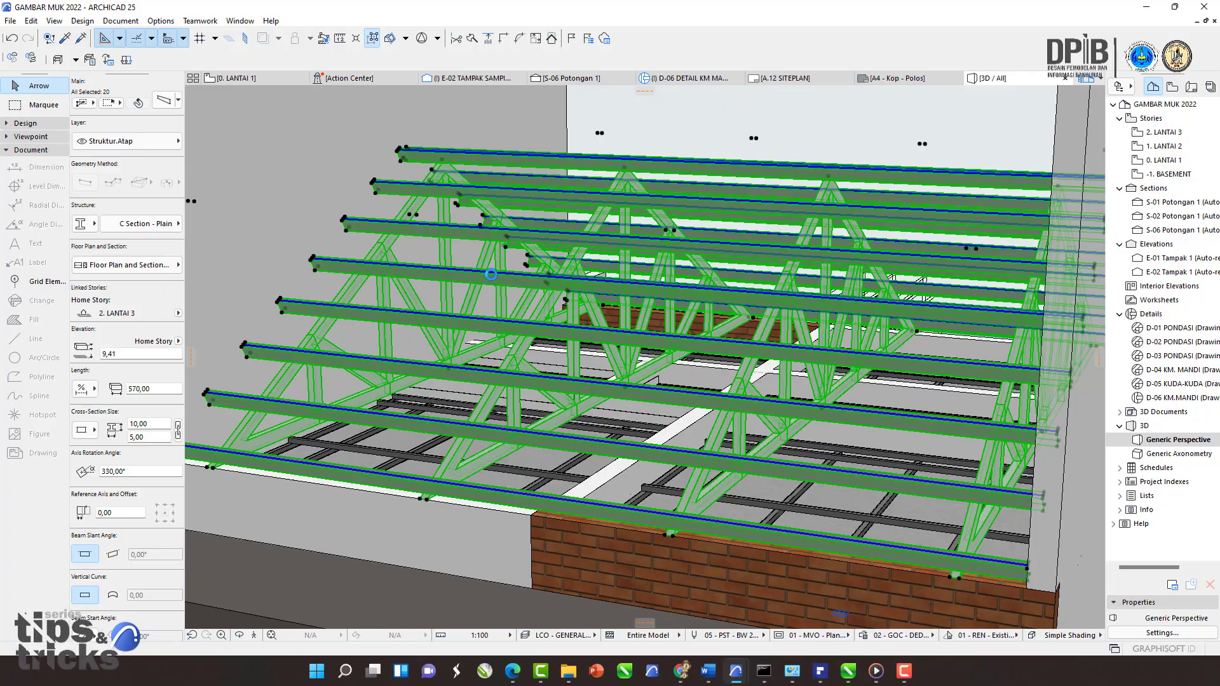
# Step: Deselect the roof elements and activate the Object tool
pyautogui.scroll(-5, 497, 289)
pyautogui.keyDown('shift'); pyautogui.moveTo(499, 290); pyautogui.dragTo(574, 223, button='middle'); pyautogui.keyUp('shift')
pyautogui.scroll(-5, 555, 285)
pyautogui.scroll(3, 566, 277)
pyautogui.press('Escape')
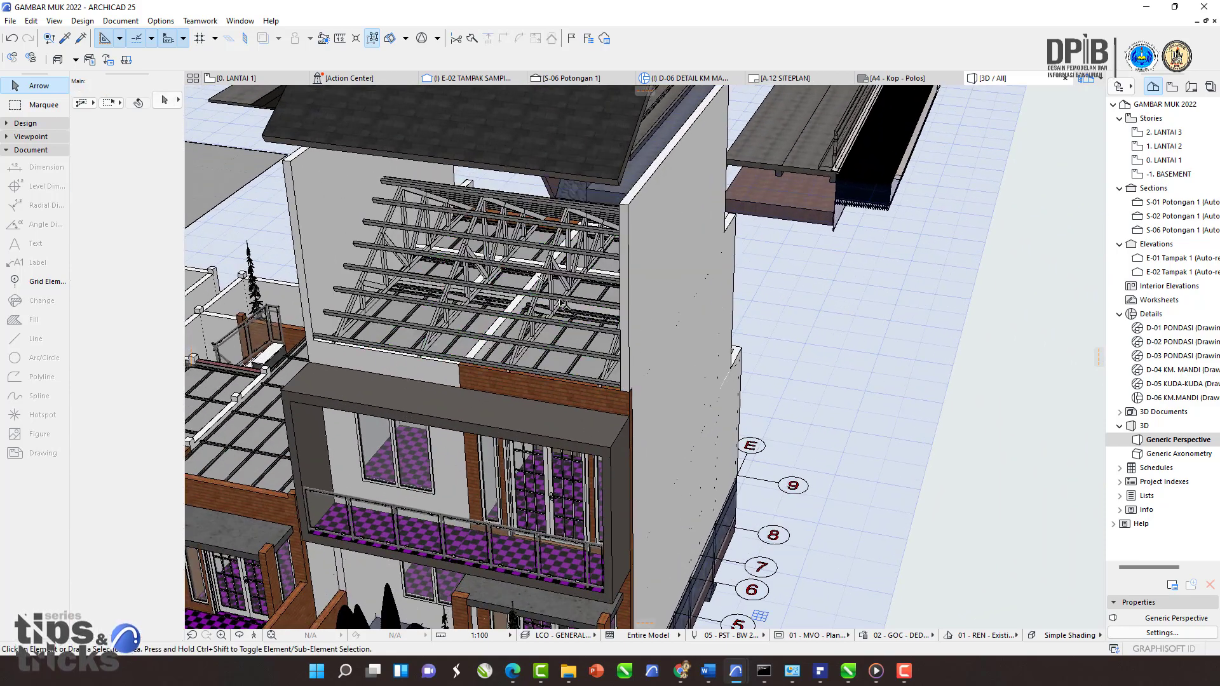
pyautogui.keyDown('shift'); pyautogui.moveTo(570, 325); pyautogui.dragTo(569, 289, button='middle'); pyautogui.keyUp('shift')
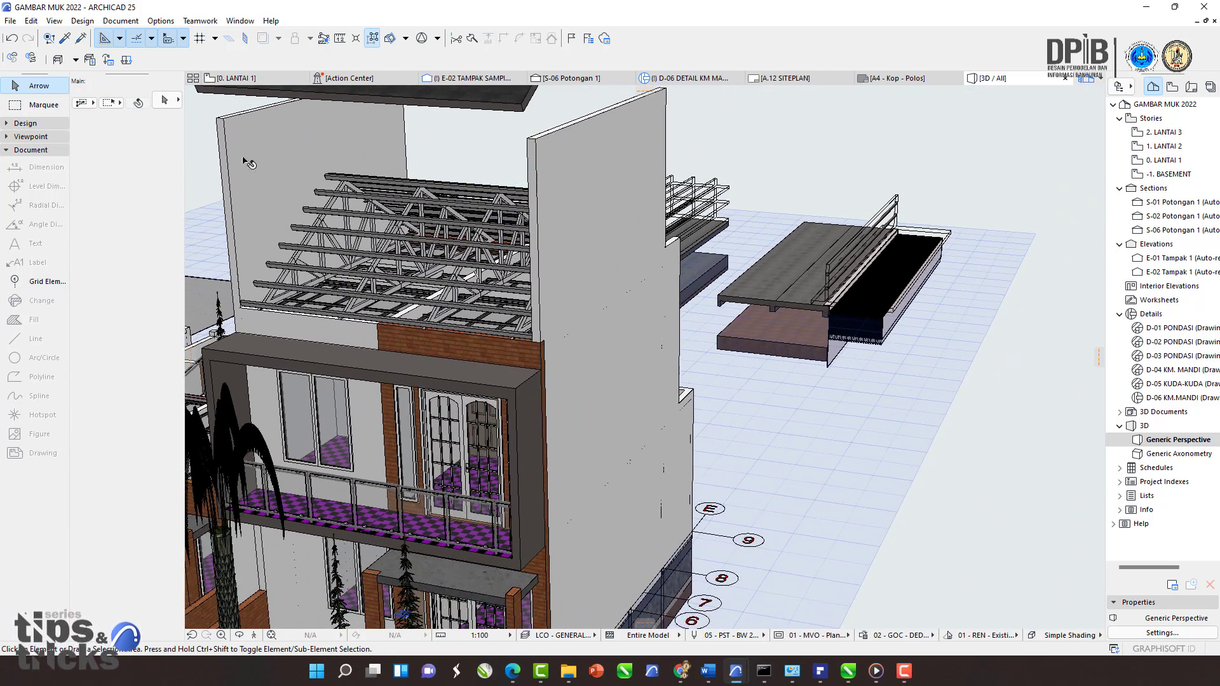
pyautogui.click(32, 124)
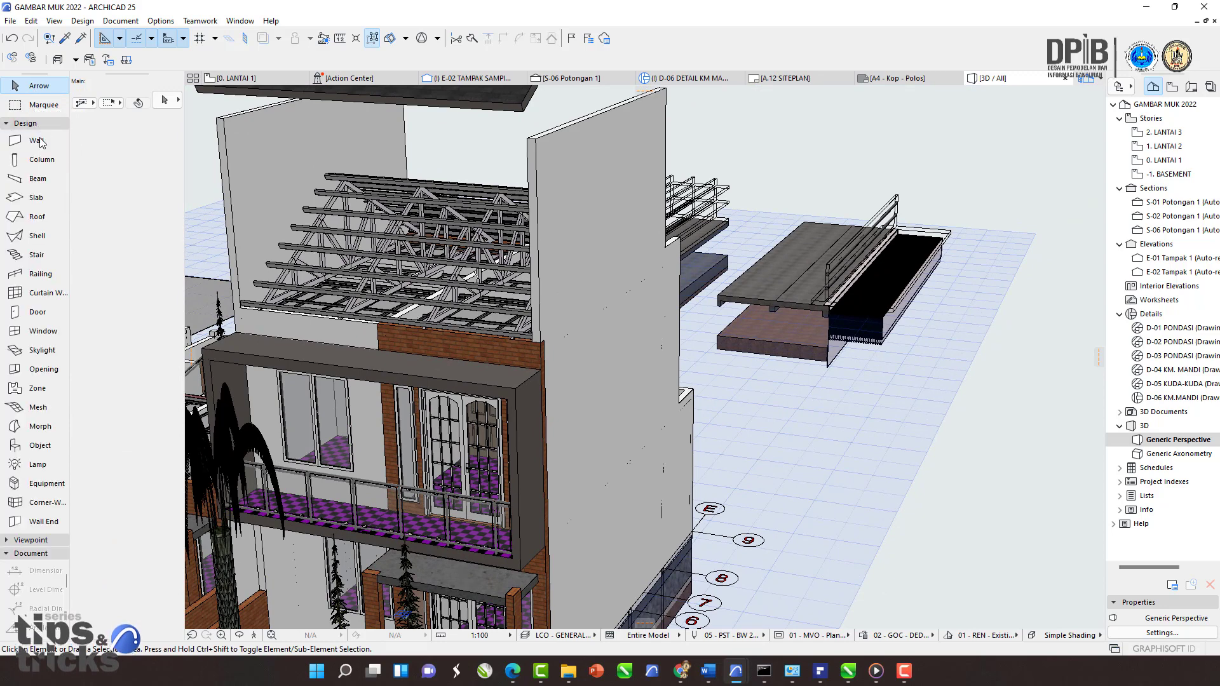
pyautogui.click(29, 445)
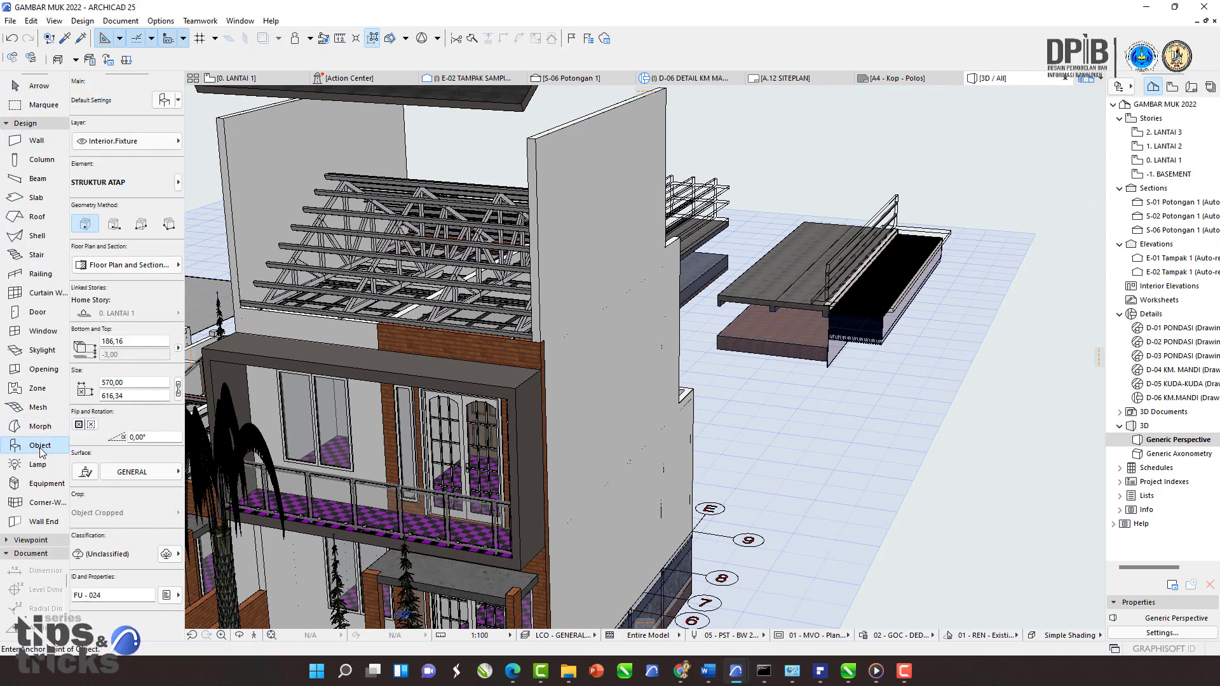
# Step: Search the object library for STRUKTUR and choose the STRUKTUR ATAP object as the default
pyautogui.click(165, 101)
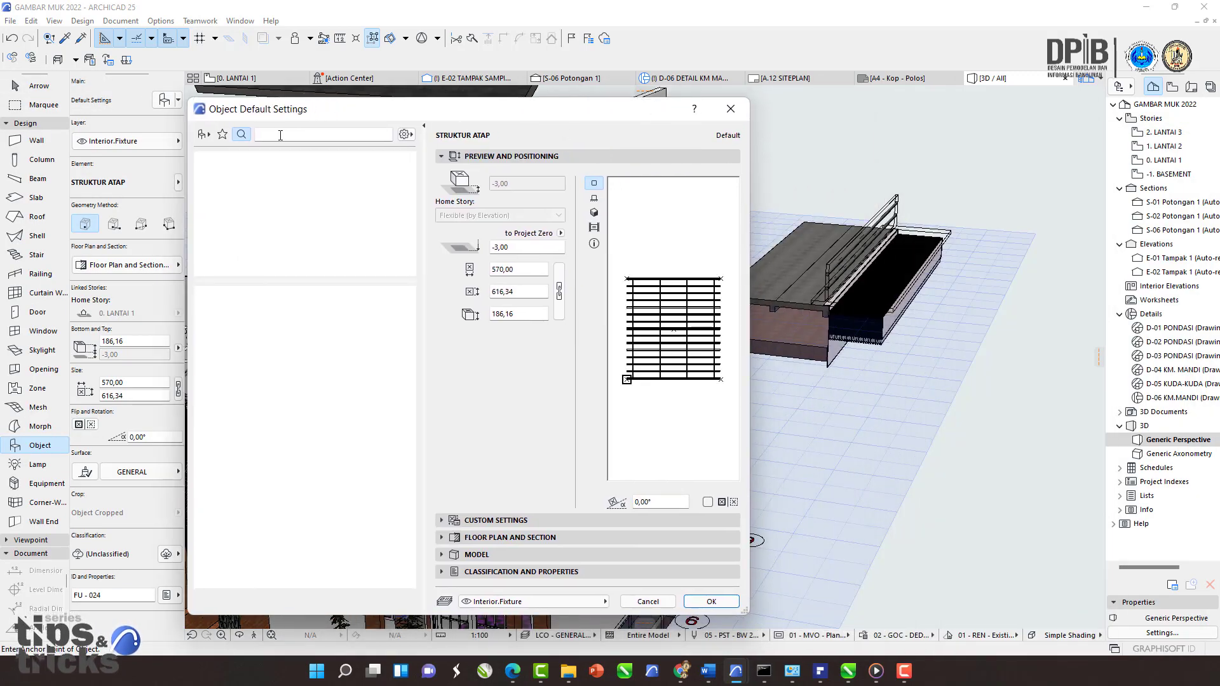
pyautogui.click(281, 136)
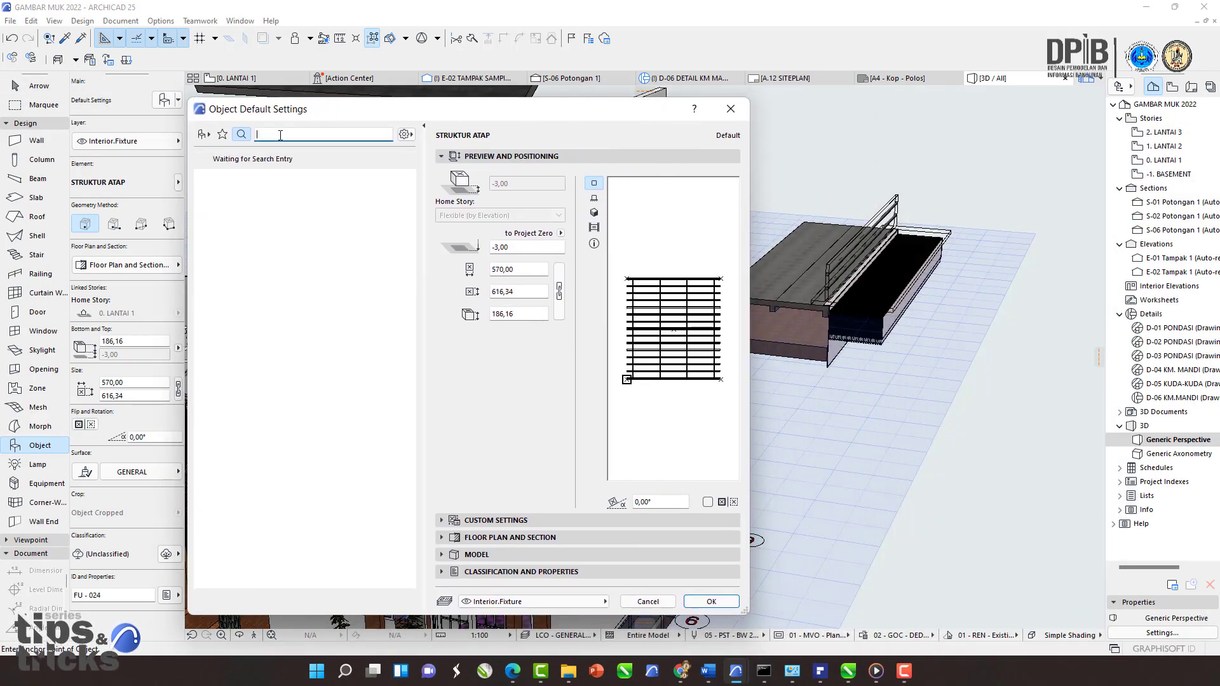
pyautogui.write('ST')
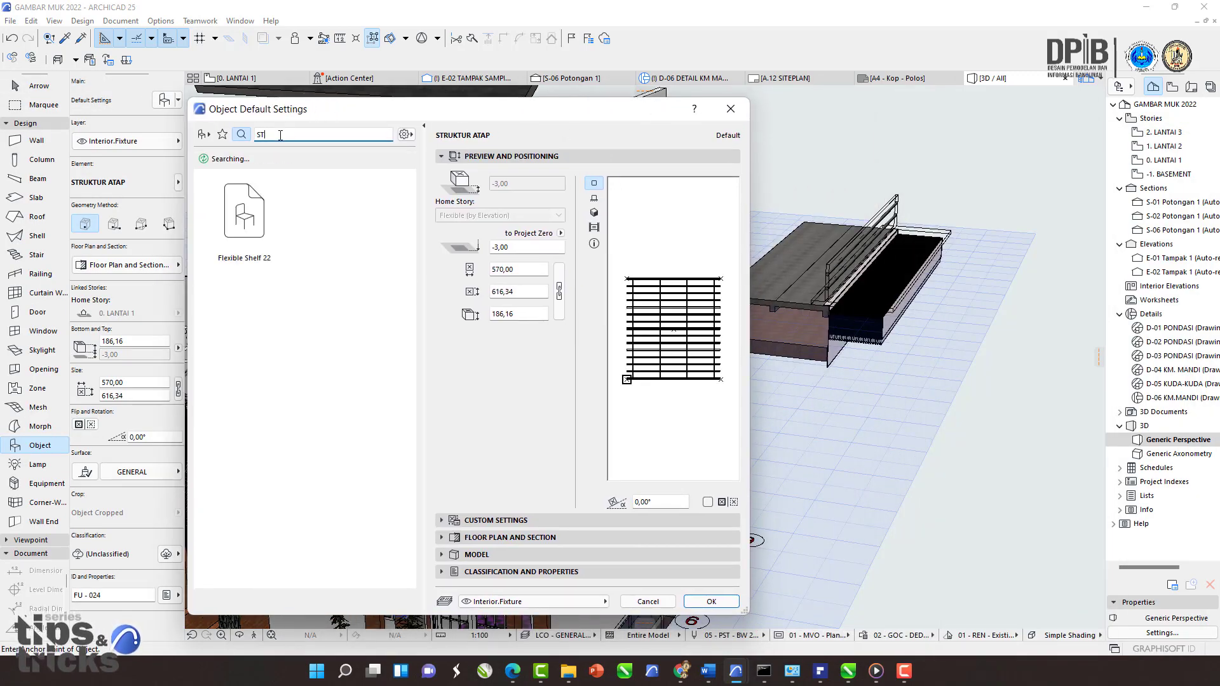
pyautogui.write('RUKTUR')
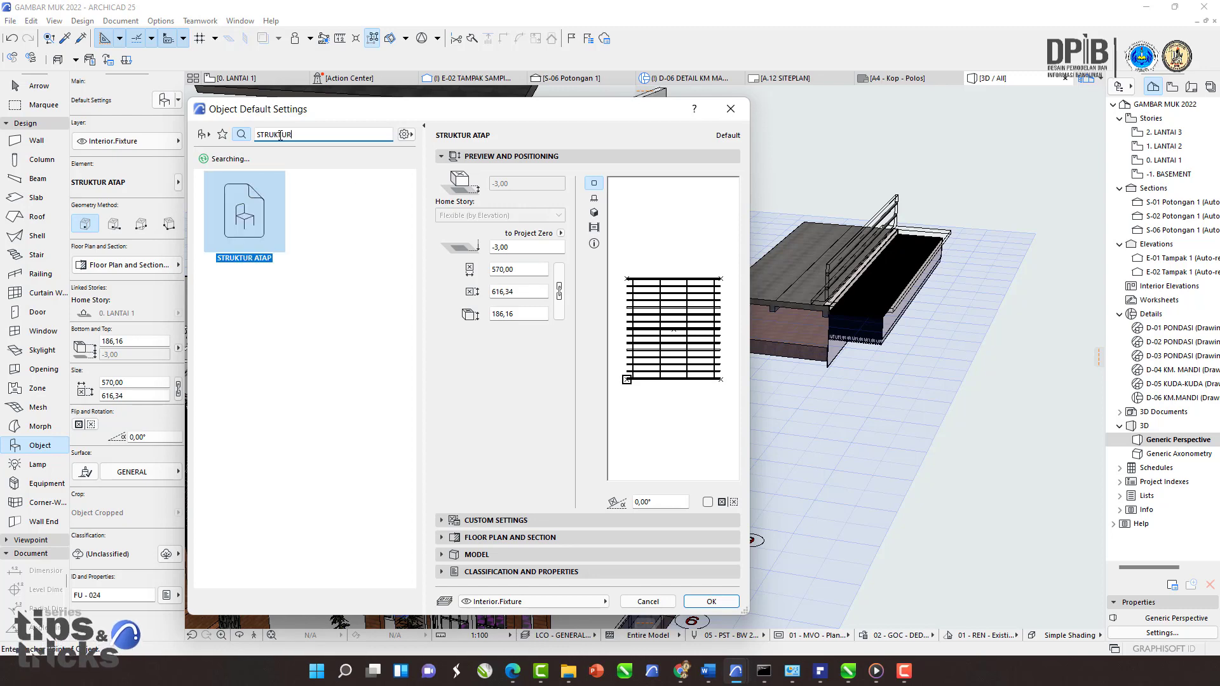
pyautogui.click(247, 231)
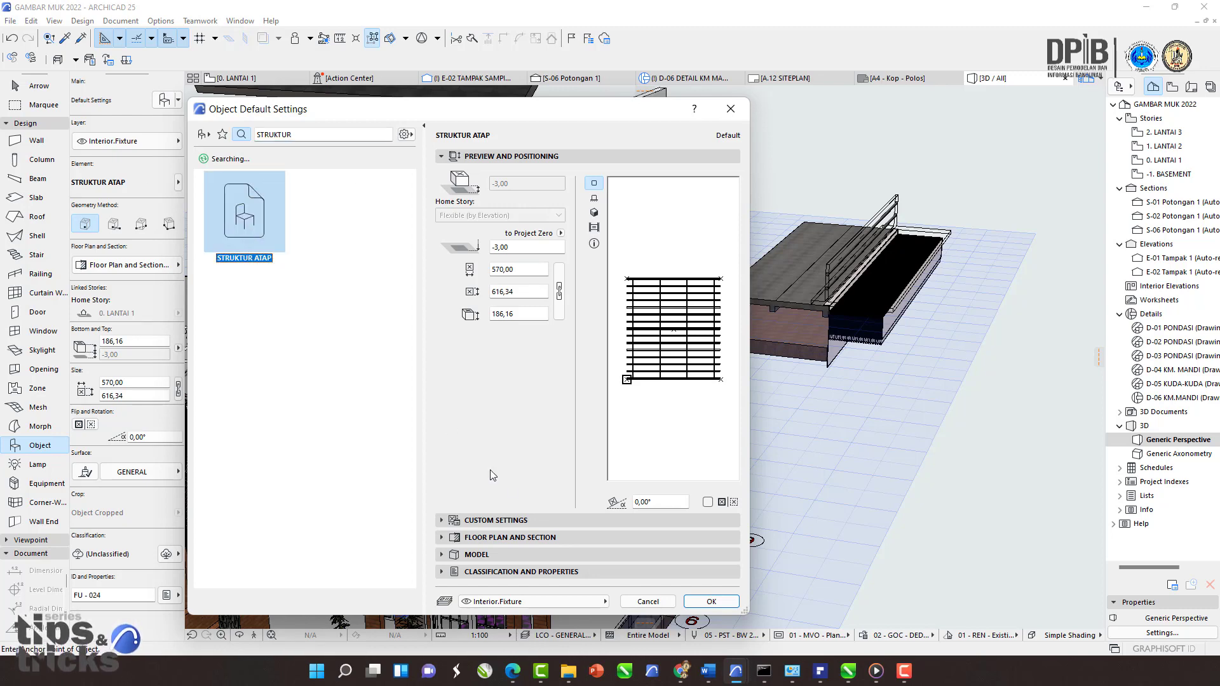
pyautogui.click(713, 603)
# Step: Place the STRUKTUR ATAP object on the ground beside the house
pyautogui.scroll(-3, 639, 561)
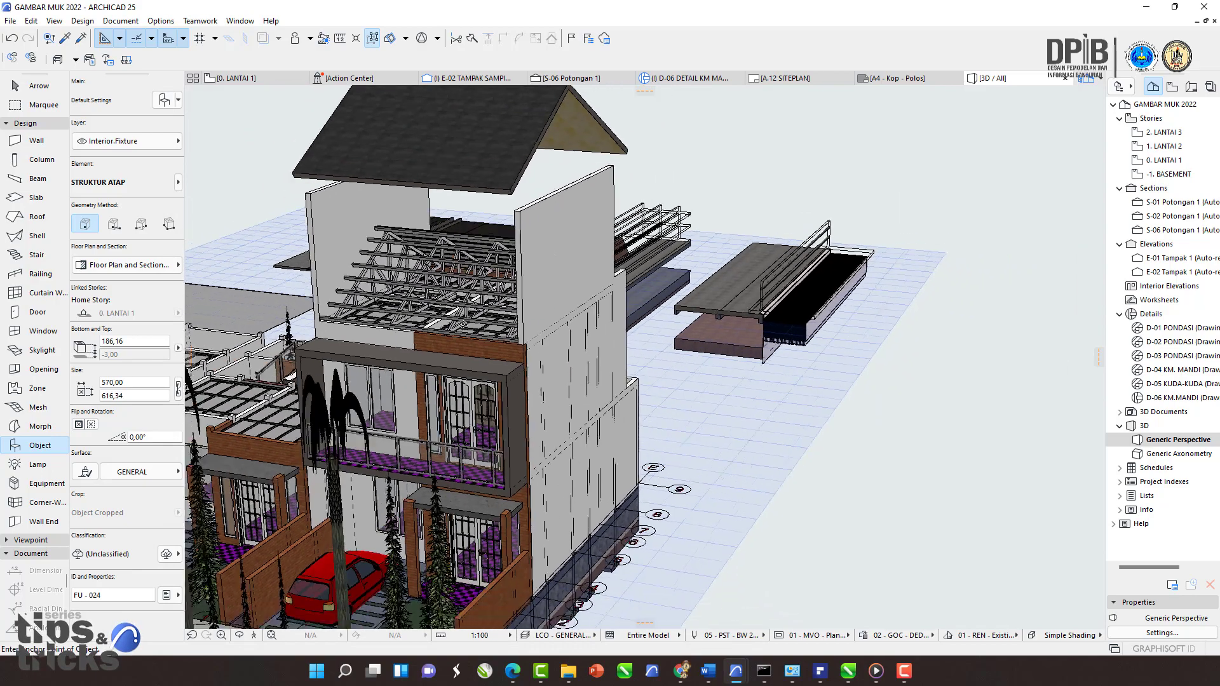
pyautogui.click(653, 565)
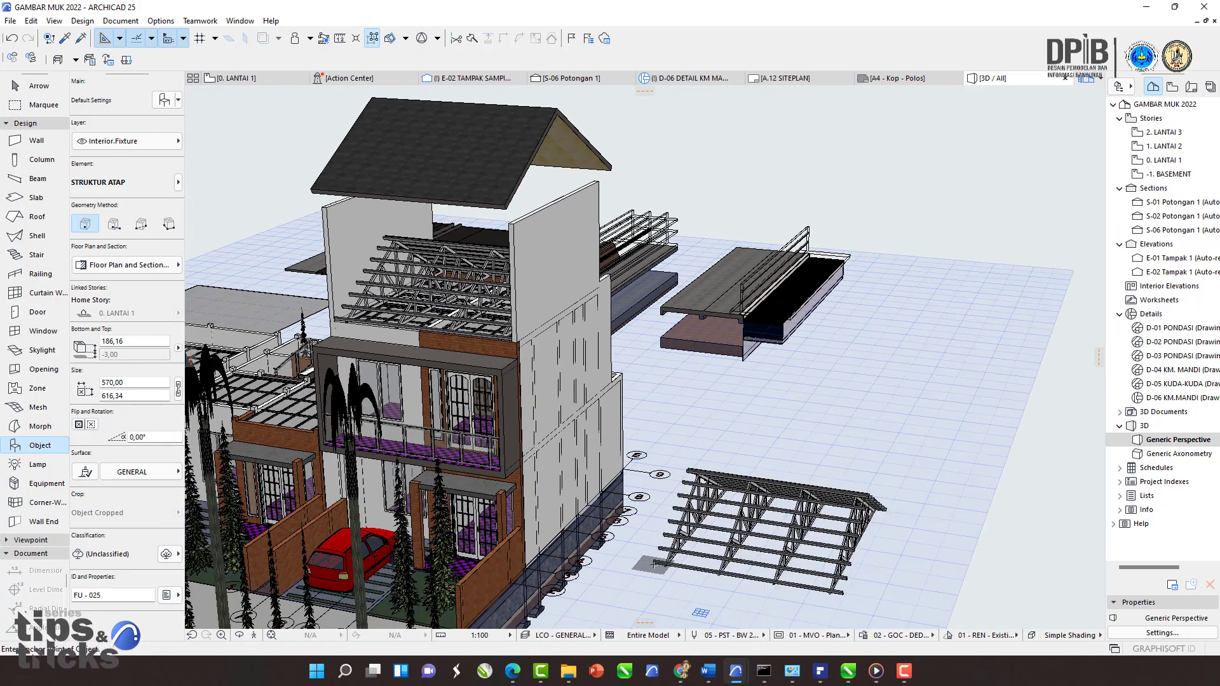
pyautogui.moveTo(659, 568); pyautogui.dragTo(602, 528, button='middle')
pyautogui.press('Escape')
# Step: Select the placed roof object and examine it from several angles
pyautogui.click(643, 469)
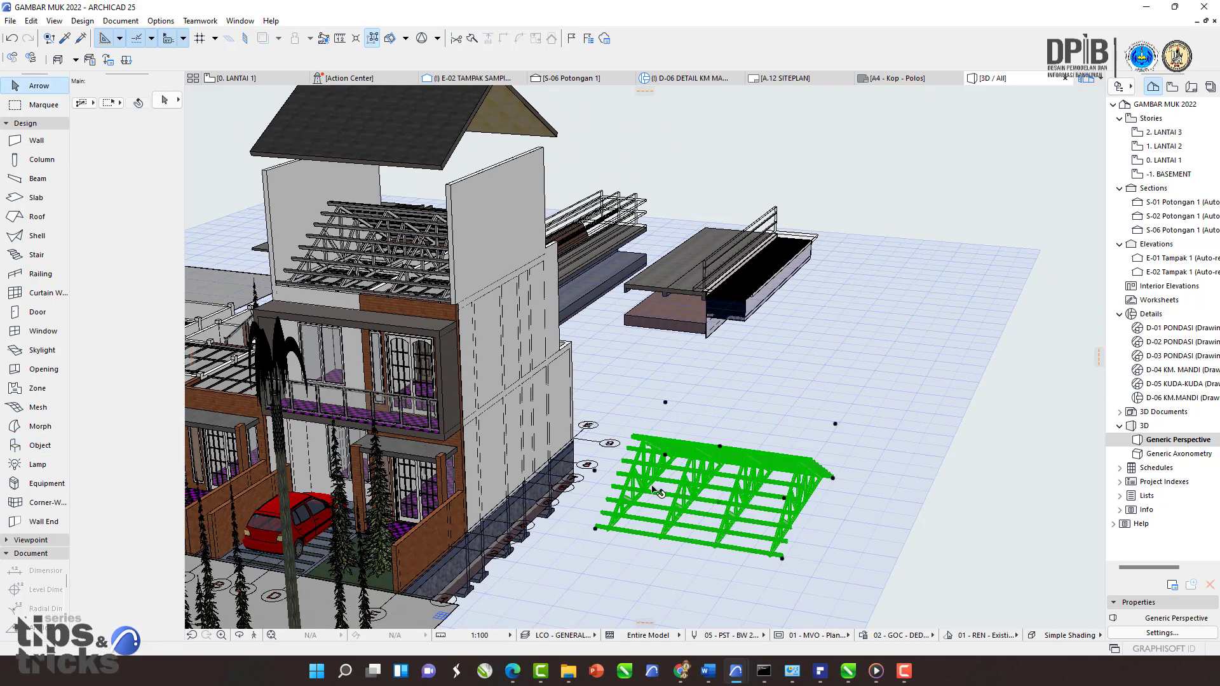
pyautogui.scroll(3, 643, 470)
pyautogui.keyDown('shift'); pyautogui.moveTo(643, 481); pyautogui.dragTo(782, 518, button='middle'); pyautogui.keyUp('shift')
pyautogui.scroll(2, 477, 401)
pyautogui.scroll(-2, 730, 476)
pyautogui.moveTo(248, 143); pyautogui.dragTo(425, 178, button='middle')
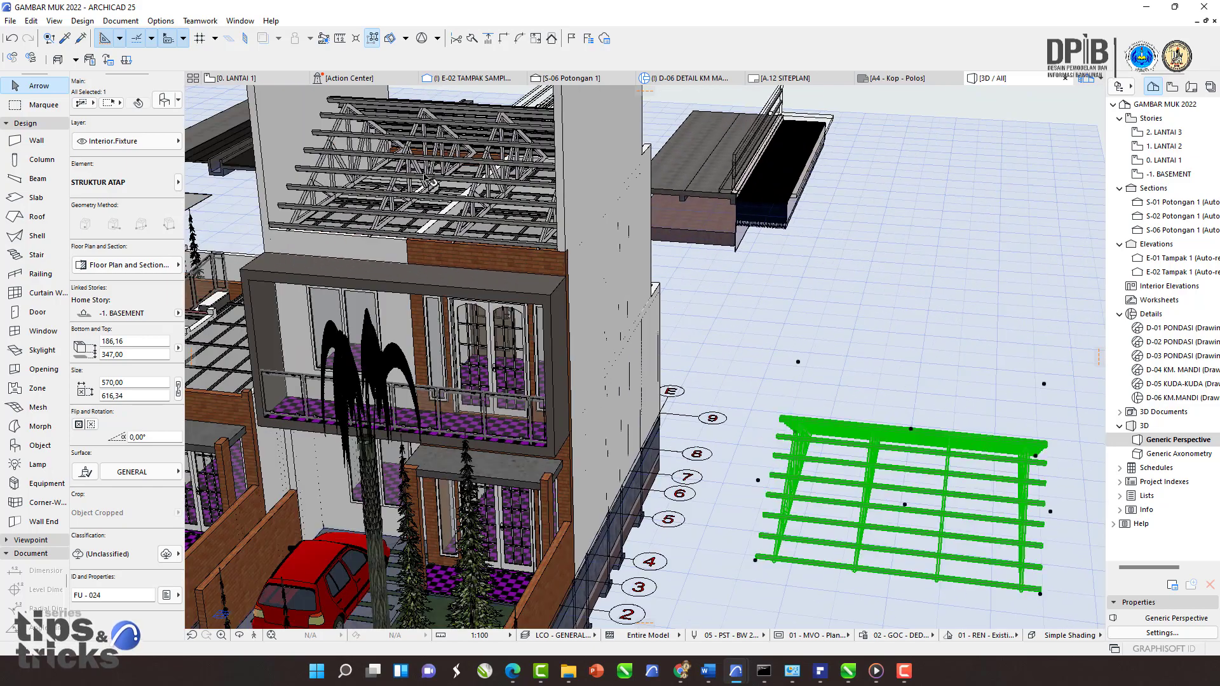
# Step: Inspect a purlin and a truss of the original roof to compare with the placed object
pyautogui.click(467, 218)
pyautogui.moveTo(326, 207); pyautogui.dragTo(309, 207, button='middle')
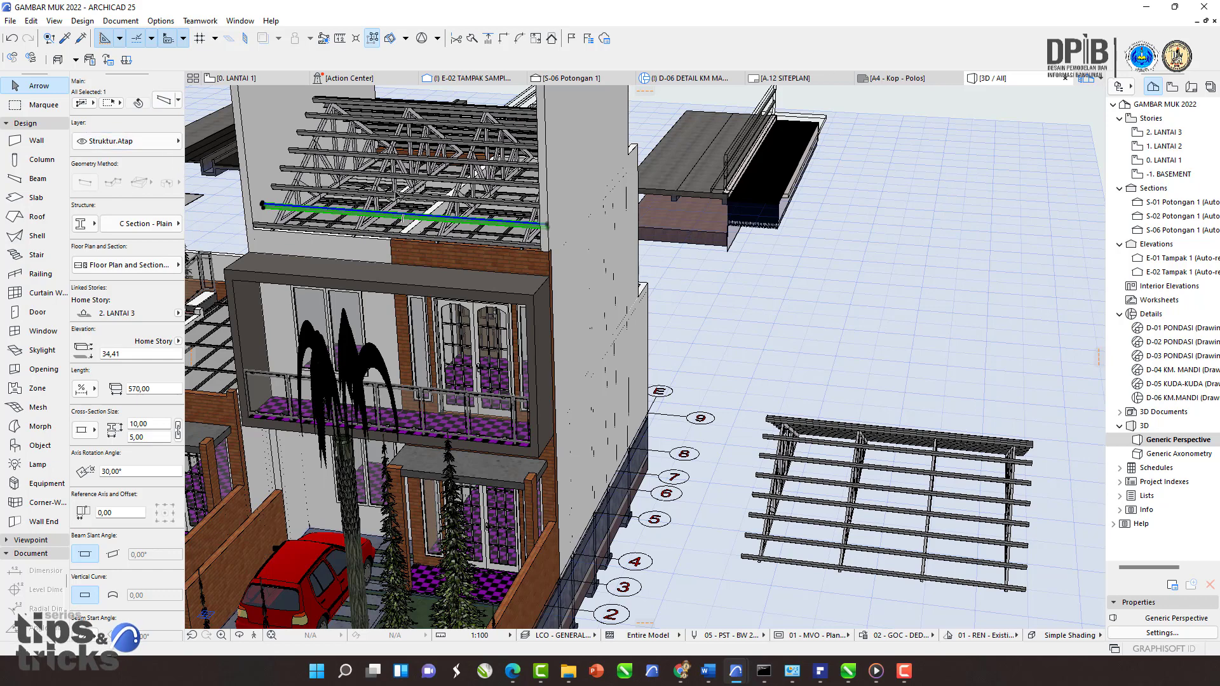
pyautogui.press('Escape')
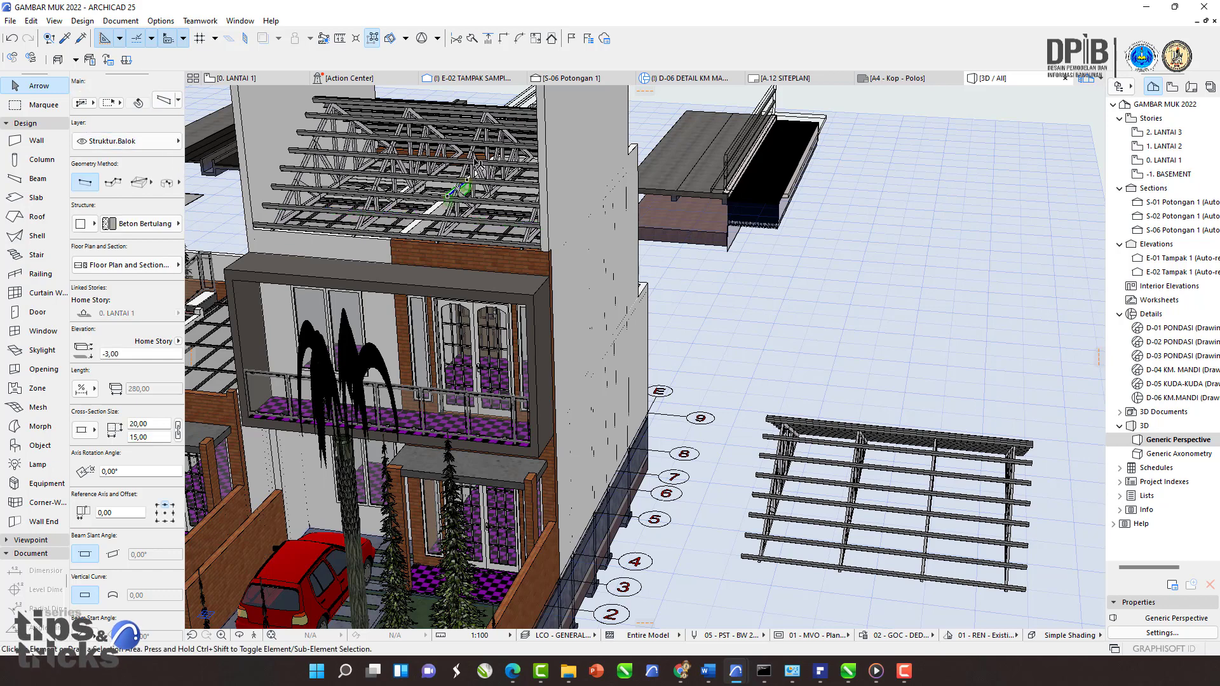
pyautogui.scroll(3, 461, 184)
pyautogui.click(468, 176)
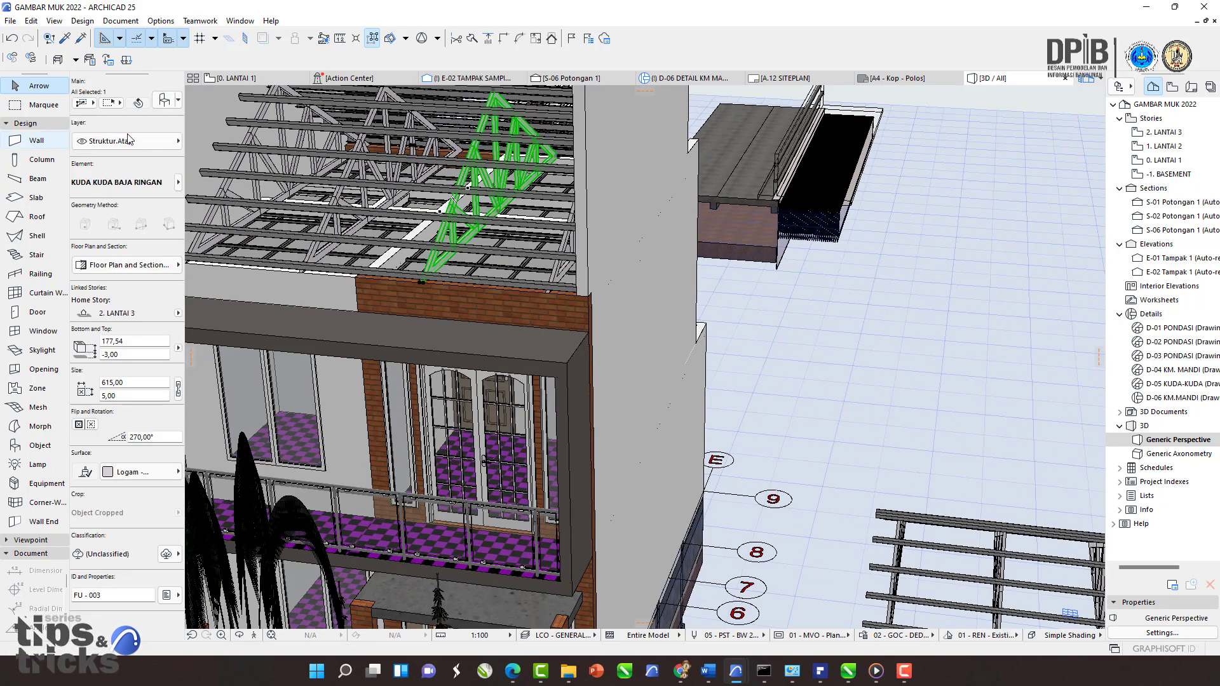
pyautogui.scroll(-5, 445, 305)
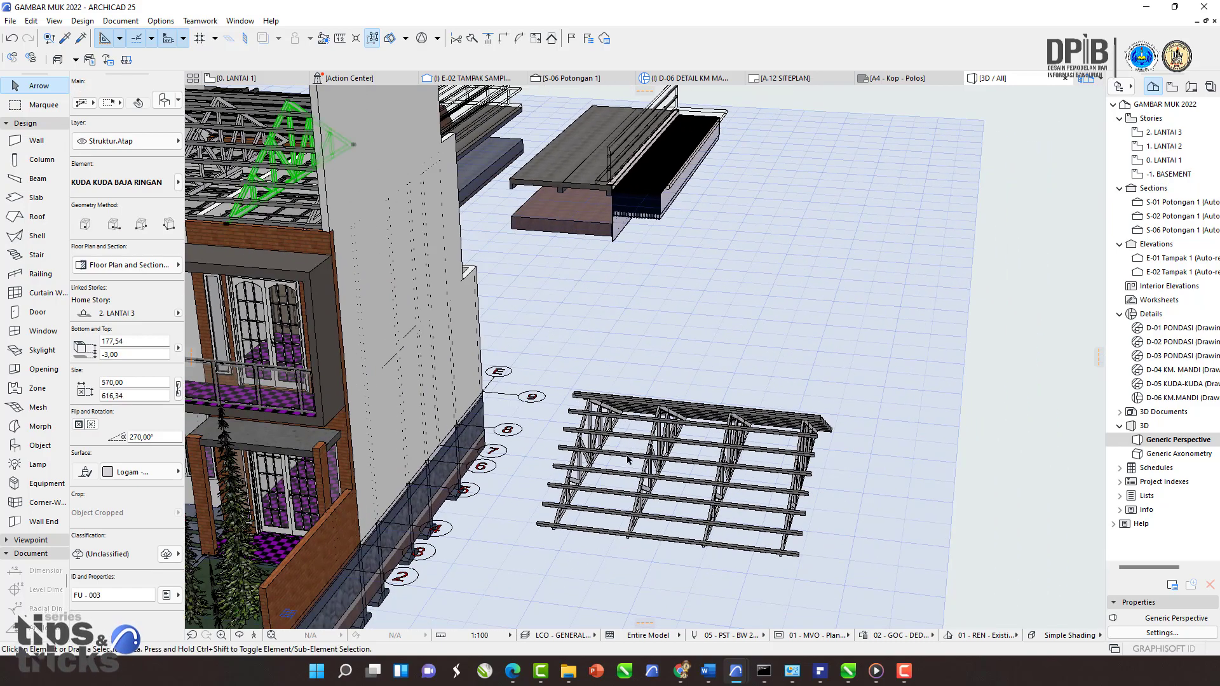
pyautogui.press('Escape')
# Step: Try to convert the placed roof object into morphs
pyautogui.click(630, 441)
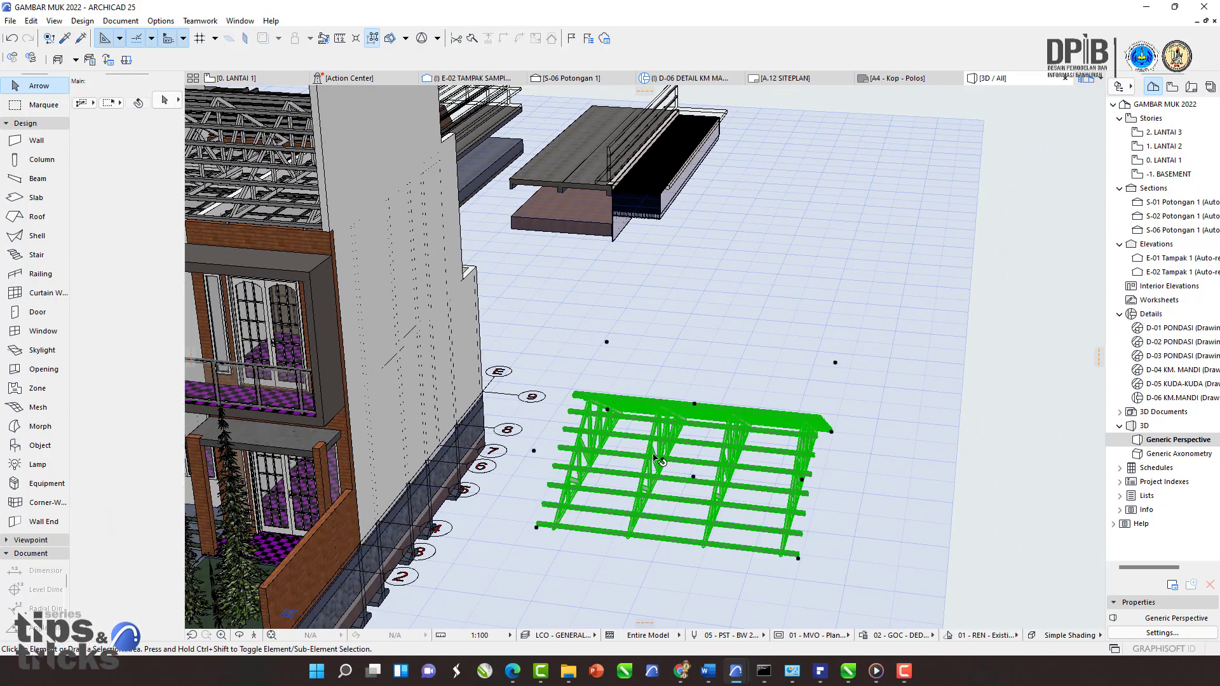
pyautogui.keyDown('shift'); pyautogui.moveTo(629, 441); pyautogui.dragTo(558, 452, button='middle'); pyautogui.keyUp('shift')
pyautogui.scroll(5, 722, 450)
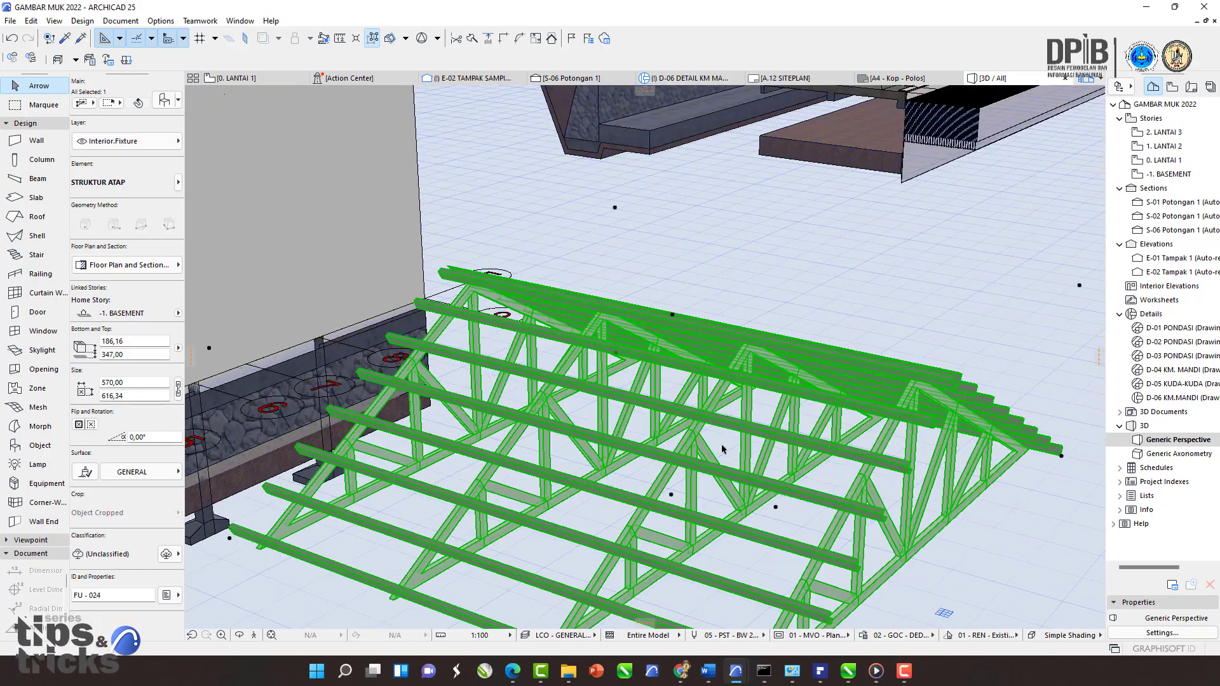
pyautogui.moveTo(698, 404); pyautogui.dragTo(658, 379, button='middle')
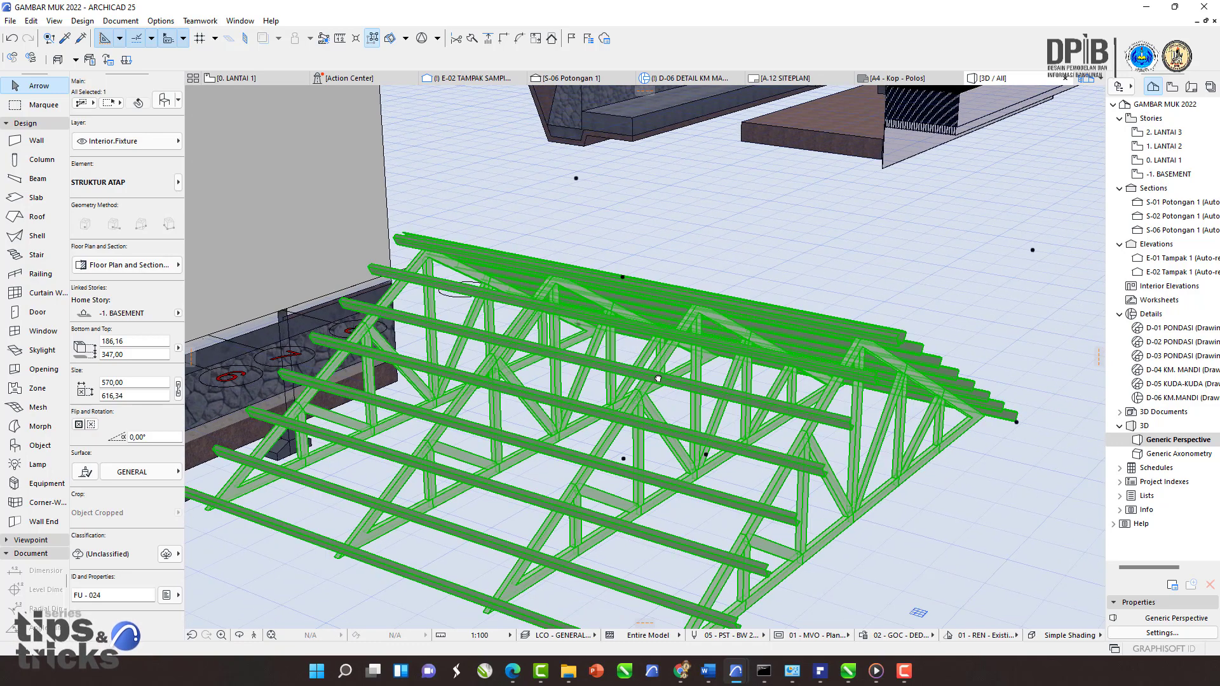
pyautogui.rightClick(659, 380)
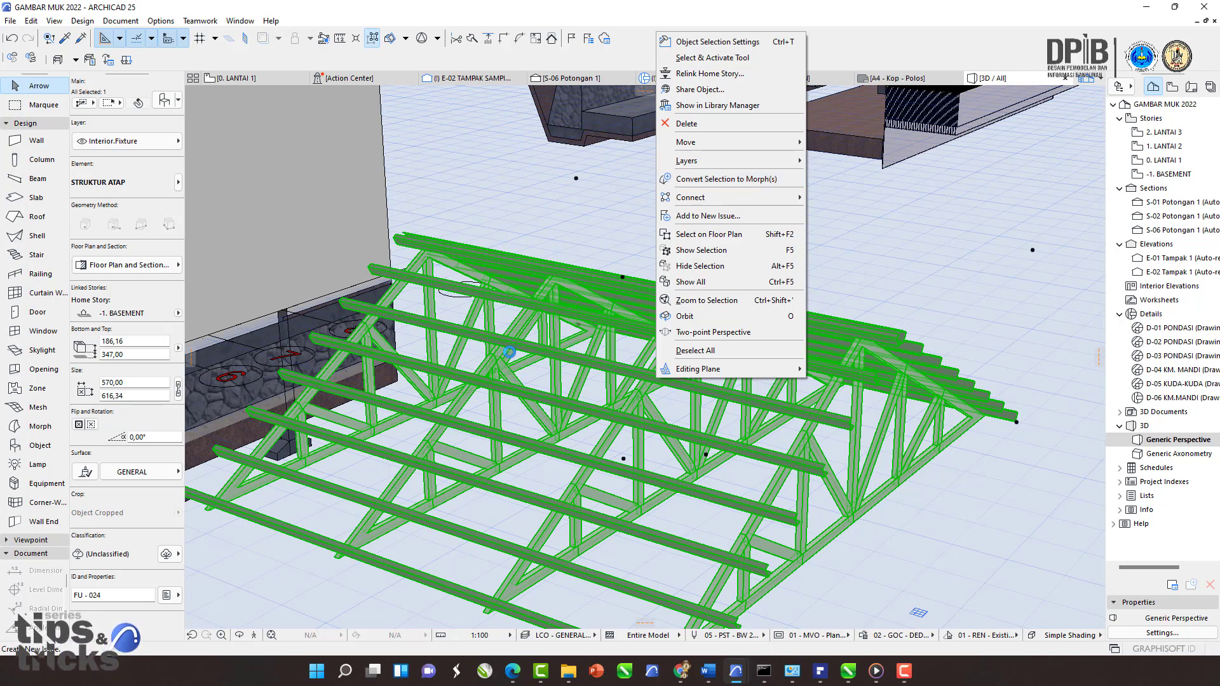
pyautogui.click(673, 178)
pyautogui.press('Escape')
# Step: Examine the placed roof object's members up close from several angles
pyautogui.click(494, 362)
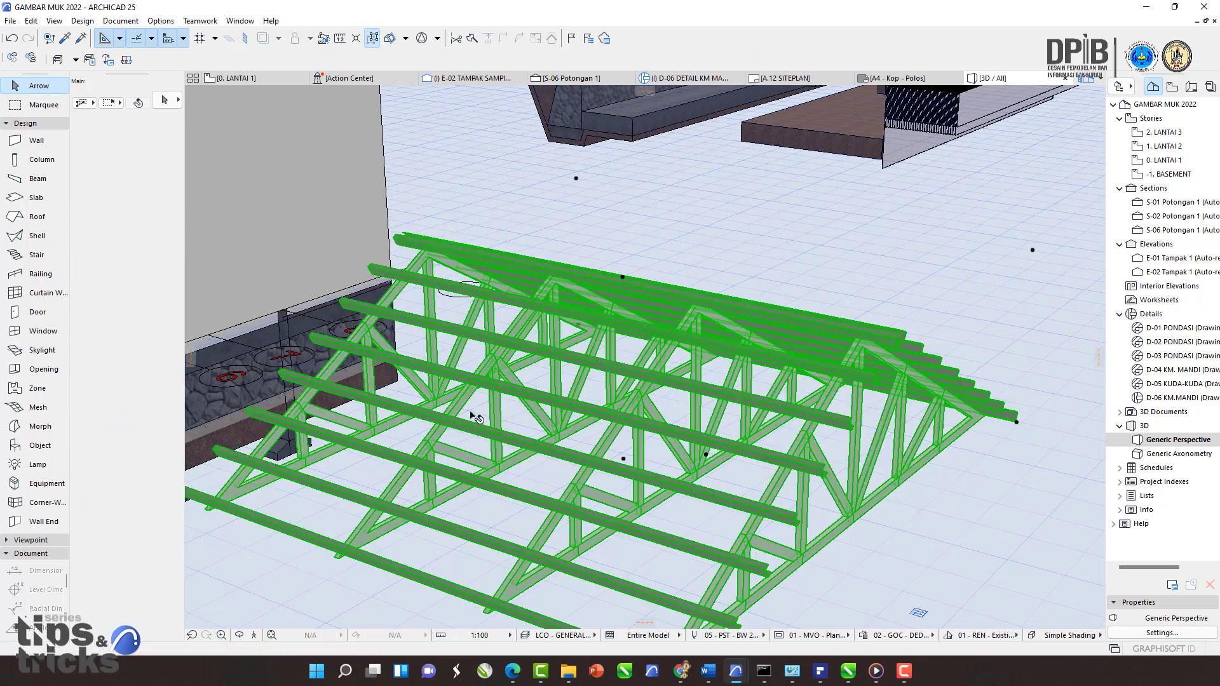
pyautogui.press('Escape')
pyautogui.keyDown('shift'); pyautogui.moveTo(507, 383); pyautogui.dragTo(458, 368, button='middle'); pyautogui.keyUp('shift')
pyautogui.click(571, 348)
pyautogui.scroll(5, 814, 427)
pyautogui.keyDown('shift'); pyautogui.moveTo(815, 427); pyautogui.dragTo(781, 417, button='middle'); pyautogui.keyUp('shift')
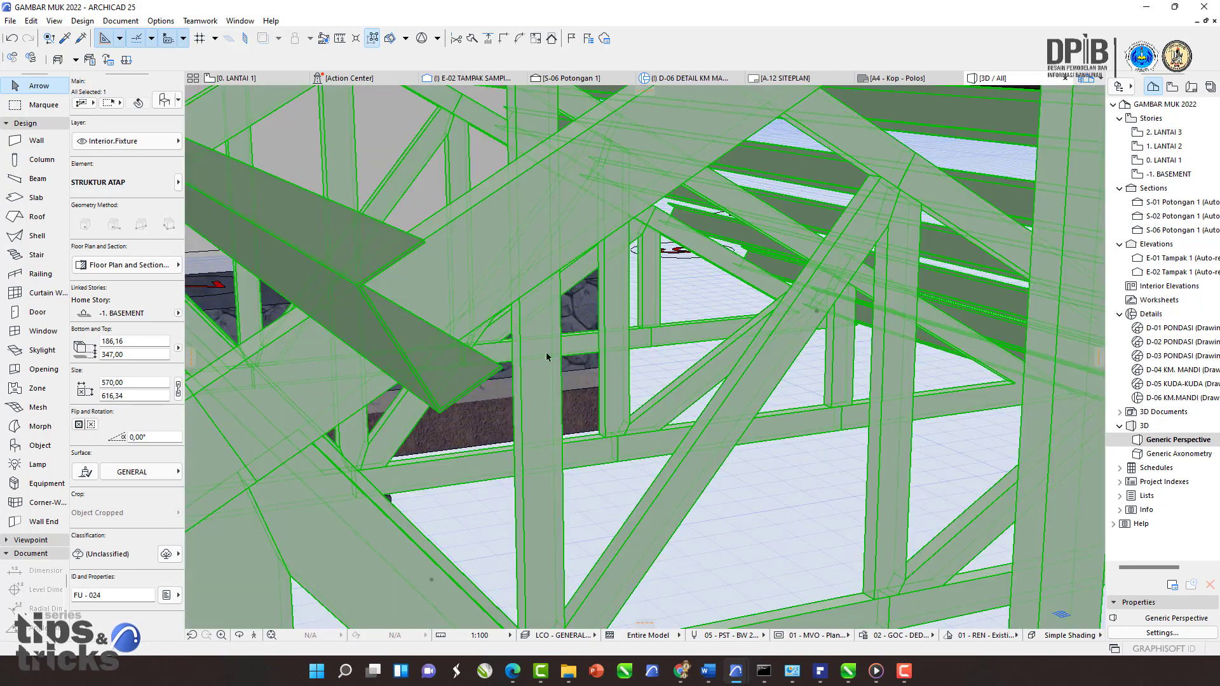
pyautogui.moveTo(523, 330); pyautogui.dragTo(788, 322, button='middle')
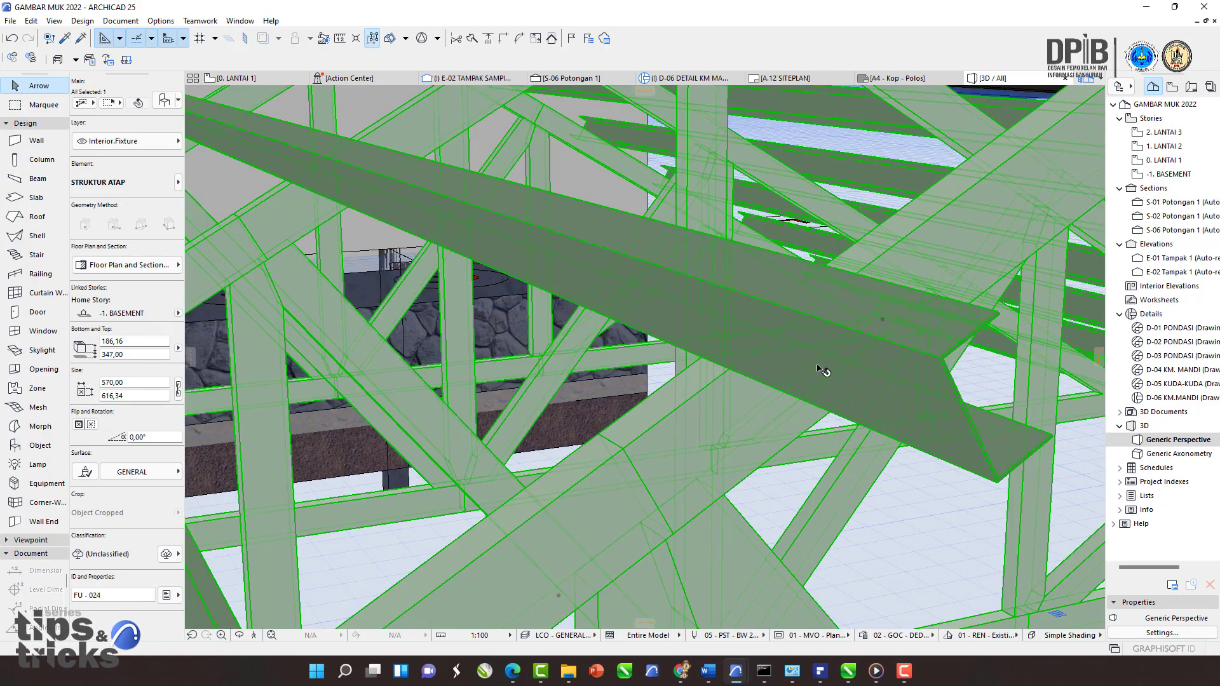
pyautogui.scroll(-8, 820, 369)
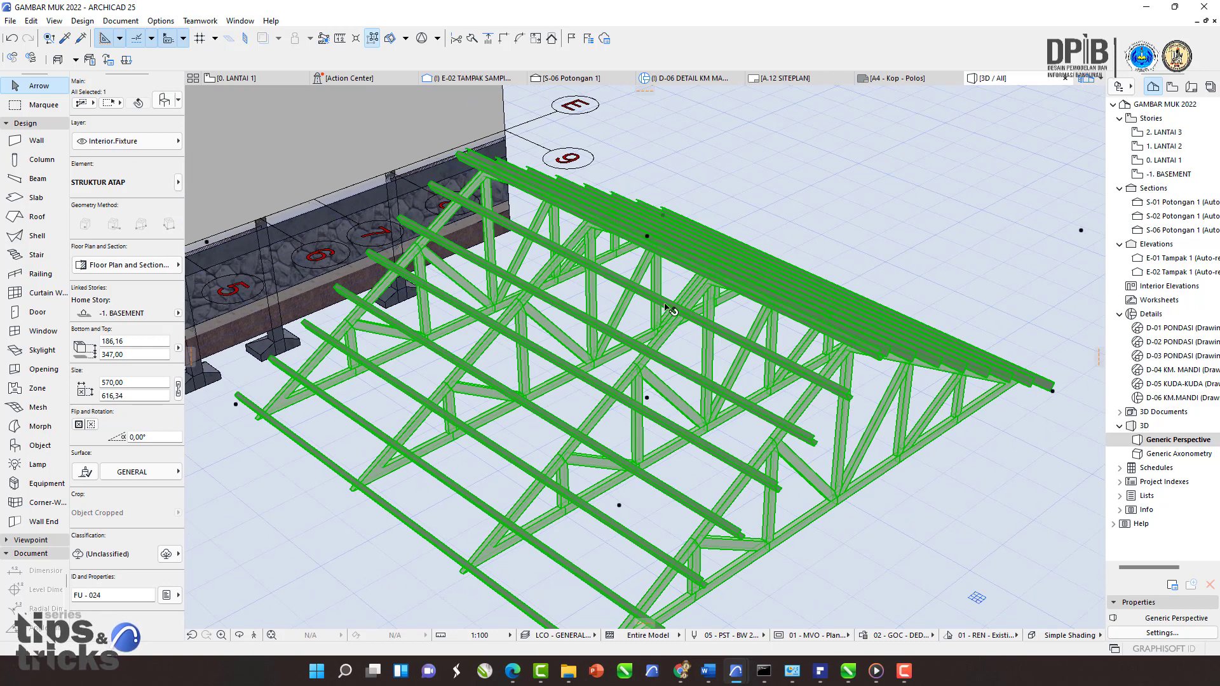
pyautogui.rightClick(692, 315)
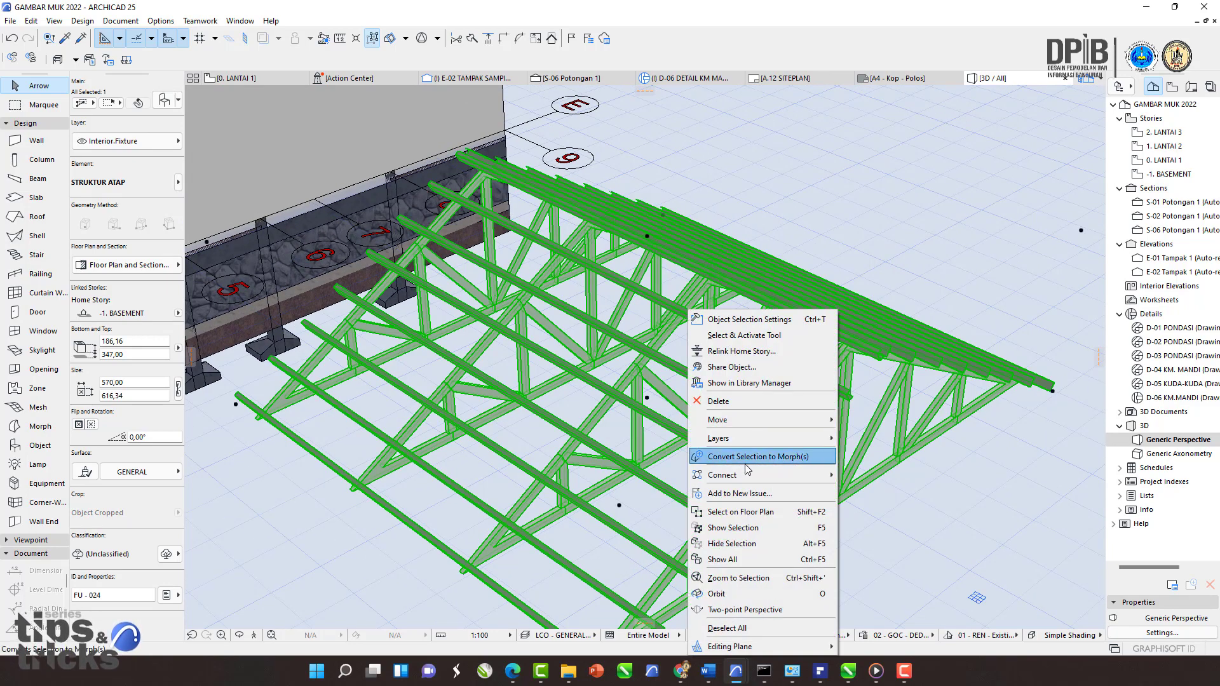
pyautogui.press('Escape')
pyautogui.press('Escape')
pyautogui.keyDown('shift'); pyautogui.moveTo(635, 326); pyautogui.dragTo(615, 379, button='middle'); pyautogui.keyUp('shift')
pyautogui.click(700, 368)
pyautogui.press('Escape')
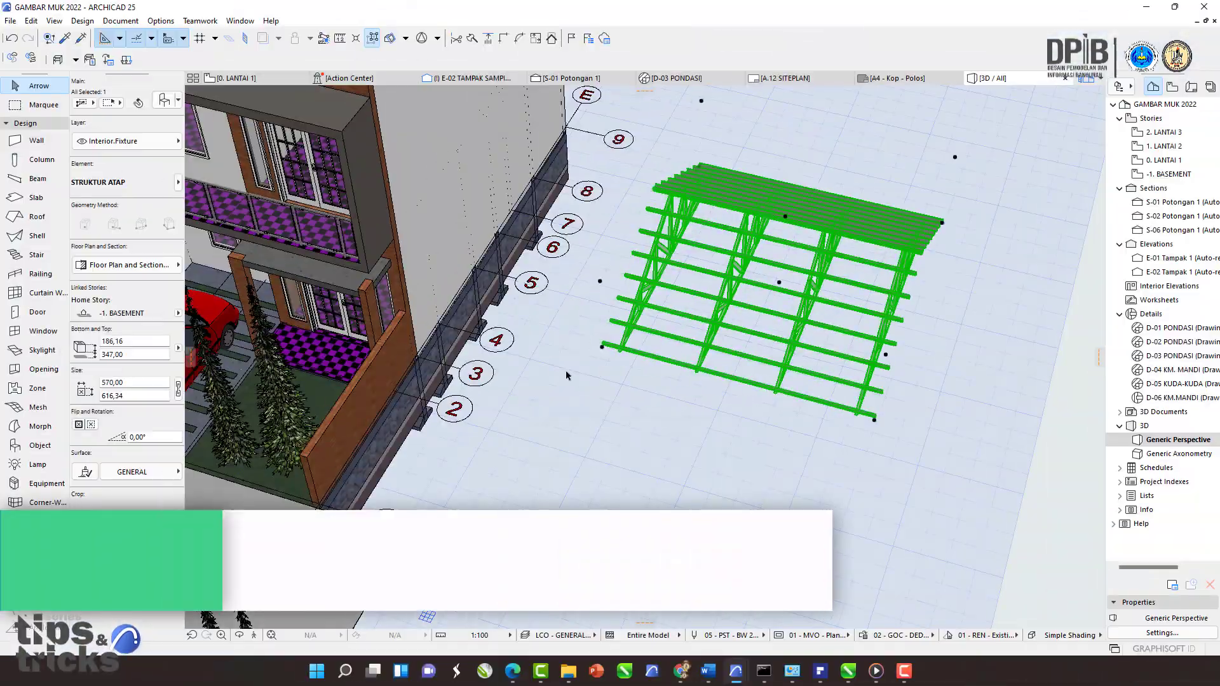
# Step: Switch to the ground floor plan and pan to the road pavement in front of the houses
pyautogui.click(568, 396)
pyautogui.moveTo(568, 395); pyautogui.dragTo(611, 394, button='middle')
pyautogui.scroll(2, 698, 474)
pyautogui.click(258, 81)
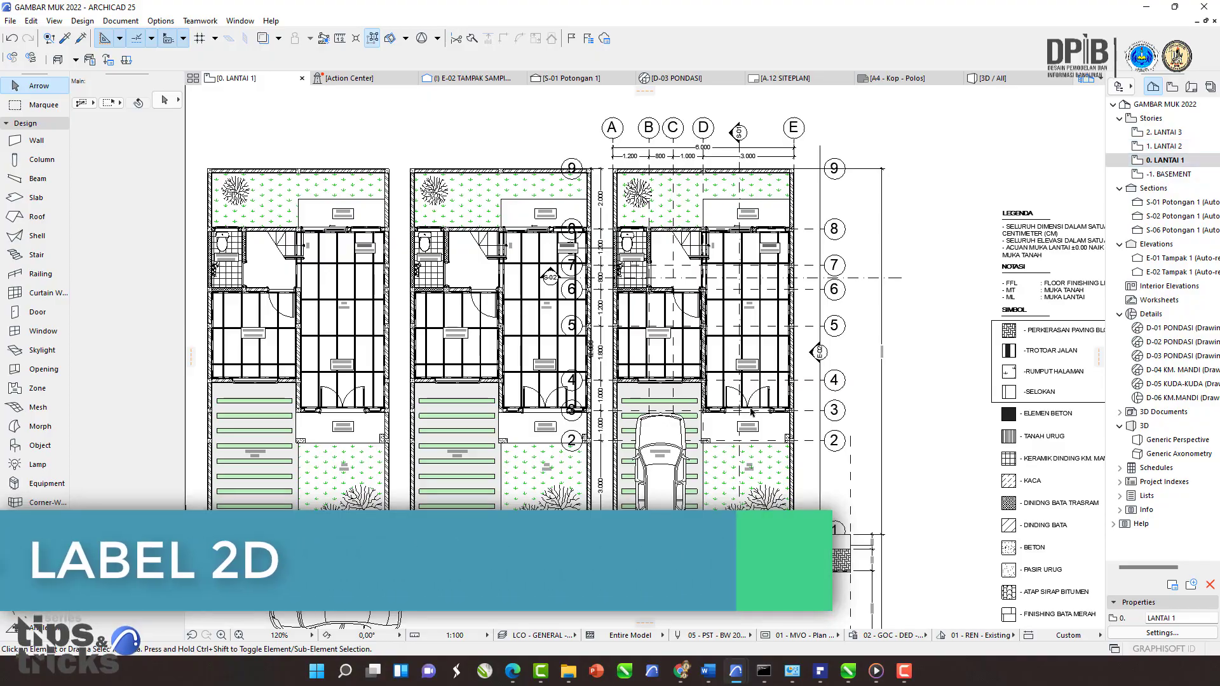
pyautogui.scroll(-5, 499, 311)
pyautogui.scroll(3, 525, 381)
pyautogui.moveTo(526, 407); pyautogui.dragTo(506, 270, button='middle')
pyautogui.moveTo(579, 386); pyautogui.dragTo(602, 288, button='middle')
pyautogui.moveTo(535, 246); pyautogui.dragTo(603, 356, button='middle')
pyautogui.scroll(2, 547, 330)
pyautogui.moveTo(493, 361); pyautogui.dragTo(339, 392, button='middle')
pyautogui.moveTo(603, 427); pyautogui.dragTo(560, 400, button='middle')
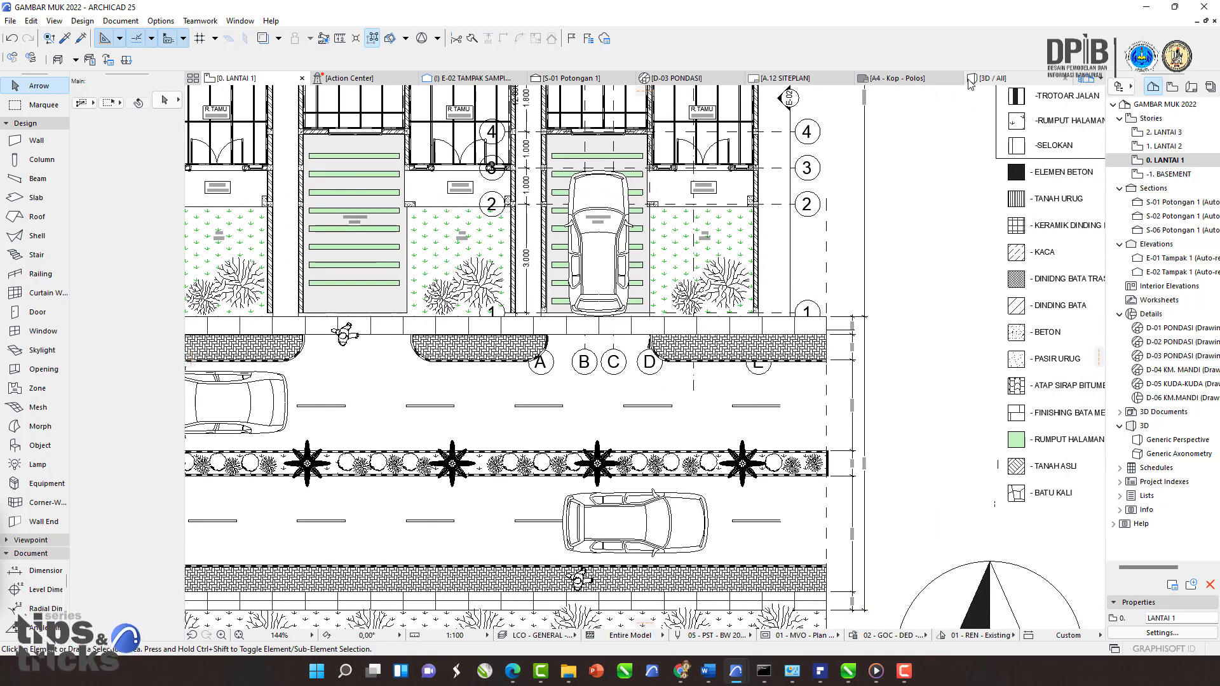
# Step: Examine the street pavement slab in front of the houses in the 3D view
pyautogui.click(992, 78)
pyautogui.moveTo(309, 391)
pyautogui.mouseDown(button='middle')
pyautogui.moveTo(378, 388)
pyautogui.moveTo(768, 239)
pyautogui.mouseUp(button='middle')
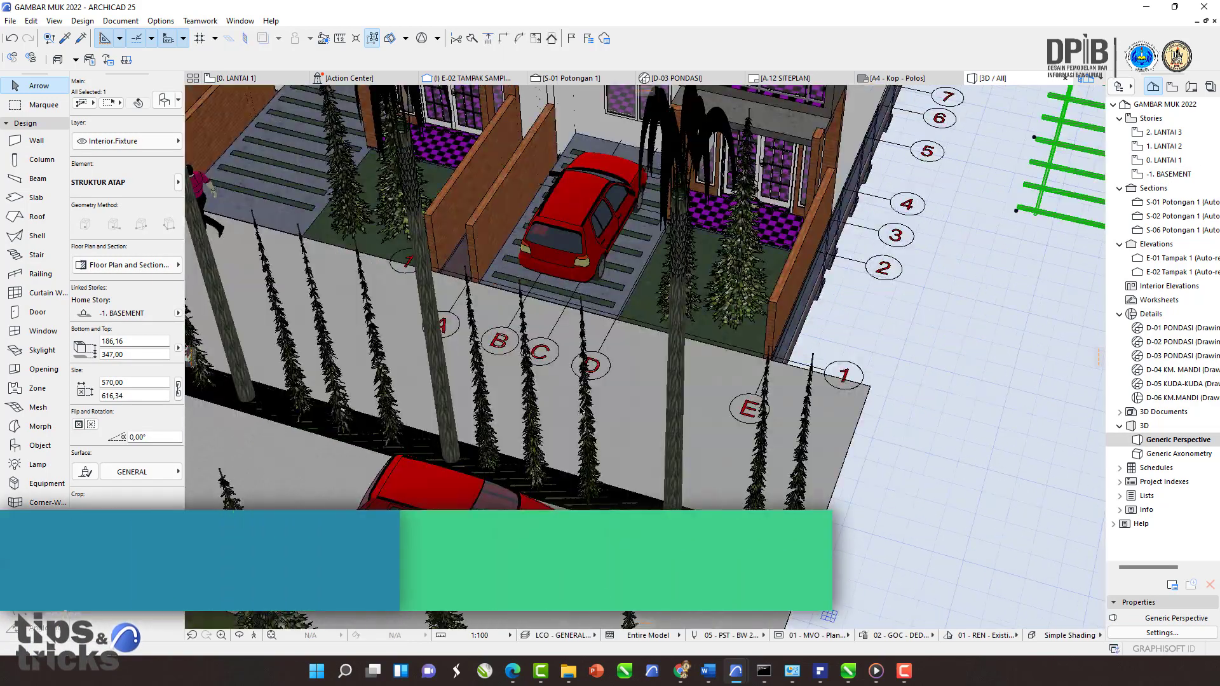
pyautogui.moveTo(661, 465)
pyautogui.mouseDown(button='middle')
pyautogui.moveTo(775, 360)
pyautogui.moveTo(782, 284)
pyautogui.moveTo(623, 389)
pyautogui.mouseUp(button='middle')
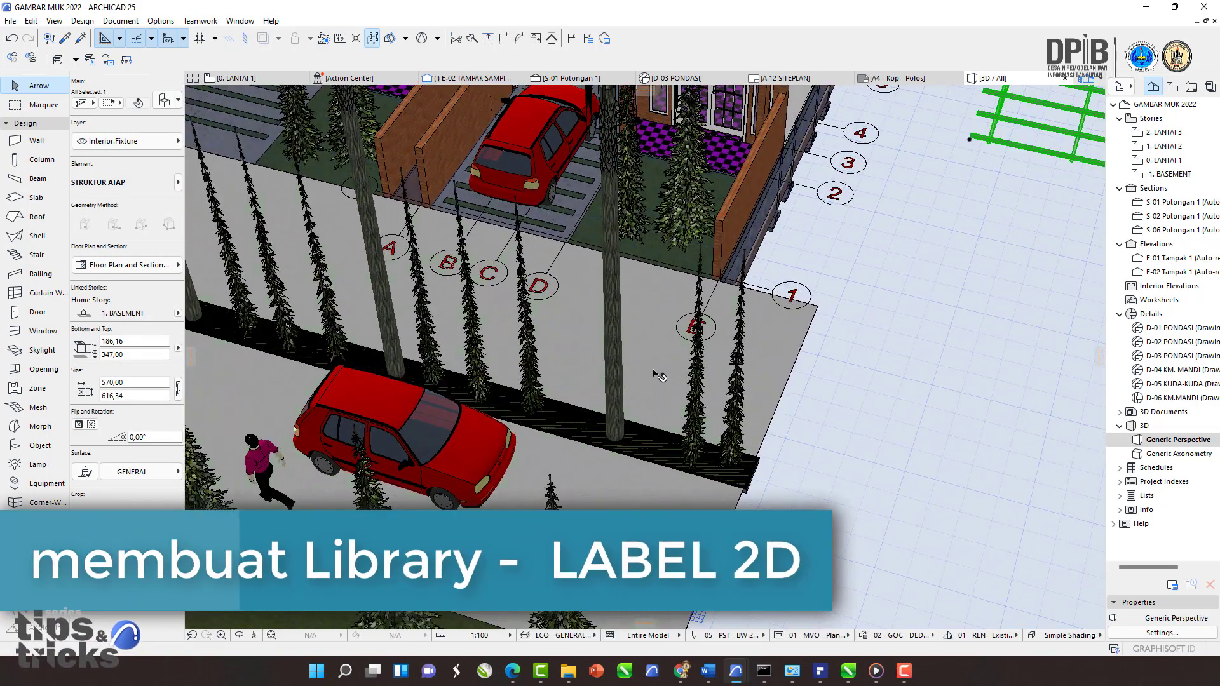
pyautogui.click(676, 254)
pyautogui.moveTo(676, 255)
pyautogui.mouseDown(button='middle')
pyautogui.moveTo(677, 387)
pyautogui.moveTo(643, 396)
pyautogui.mouseUp(button='middle')
pyautogui.scroll(3, 677, 387)
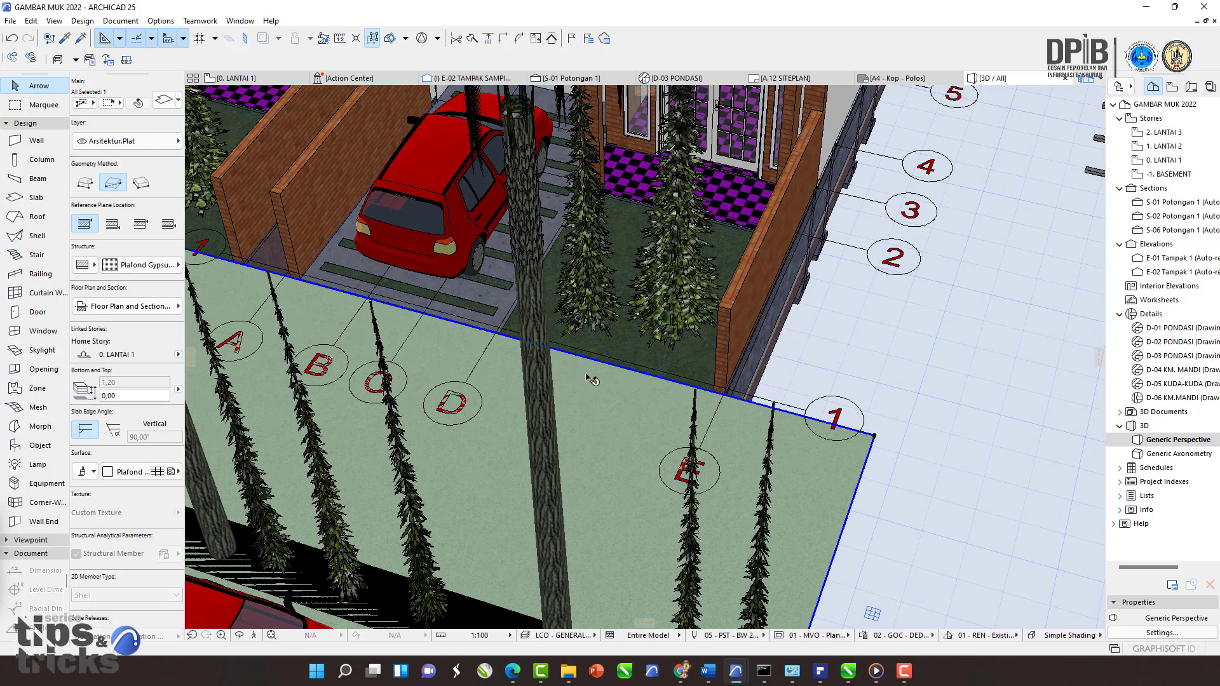
pyautogui.scroll(4, 631, 373)
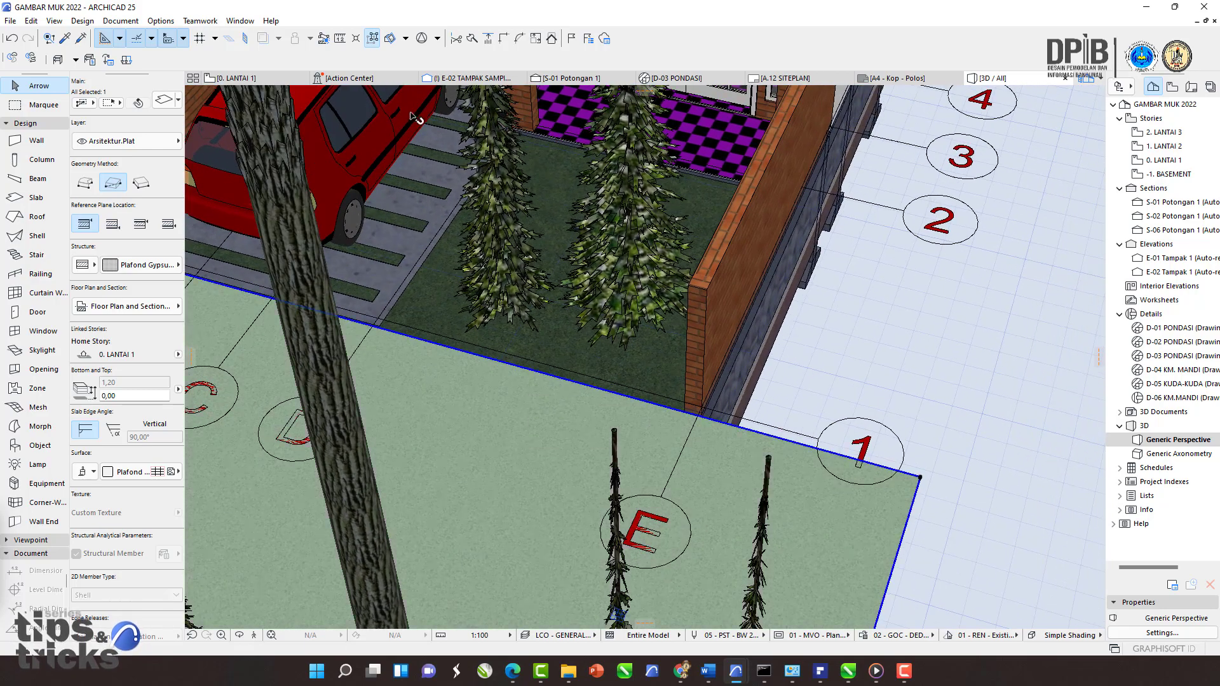
# Step: Select the brick-paved road fill in the floor plan and inspect its rounded corner node
pyautogui.click(234, 79)
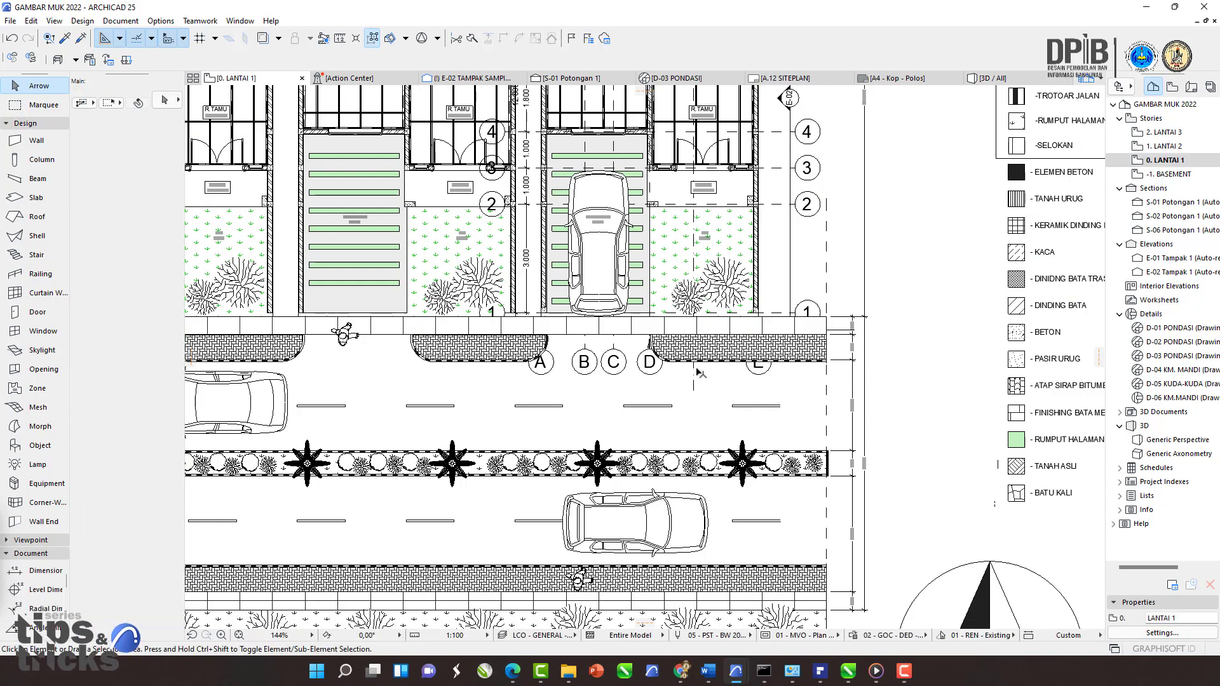
pyautogui.scroll(3, 669, 327)
pyautogui.click(623, 295)
pyautogui.moveTo(609, 361); pyautogui.dragTo(544, 403, button='middle')
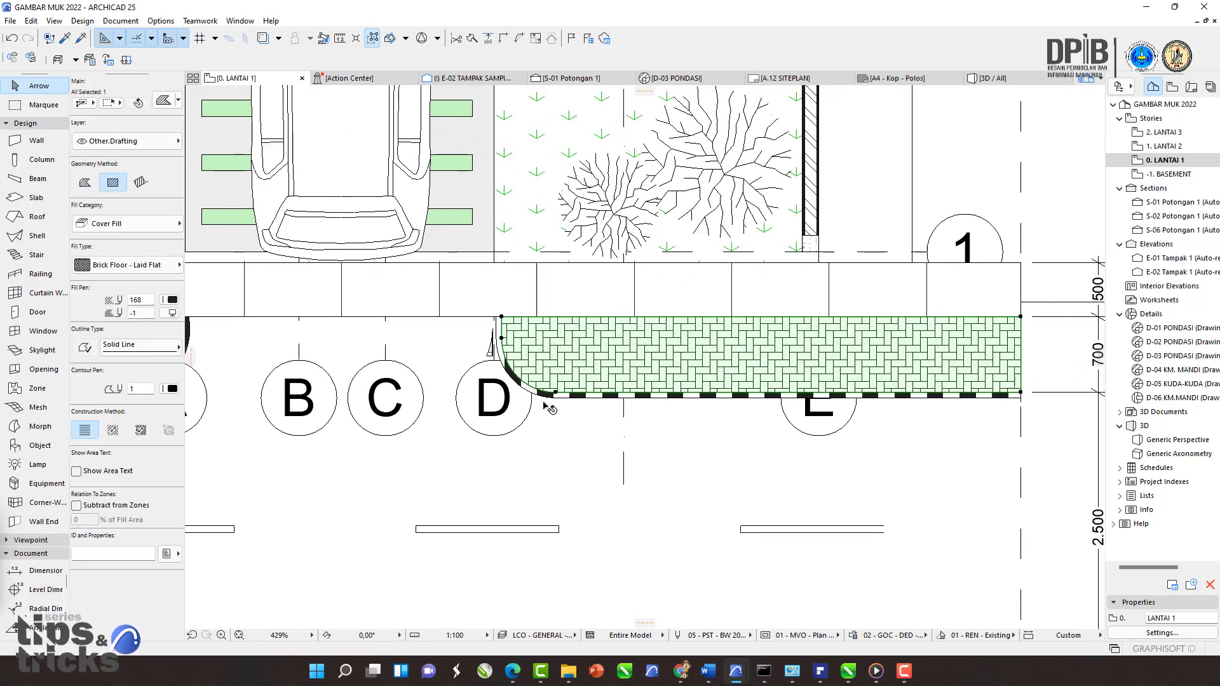
pyautogui.click(537, 391)
pyautogui.click(618, 455)
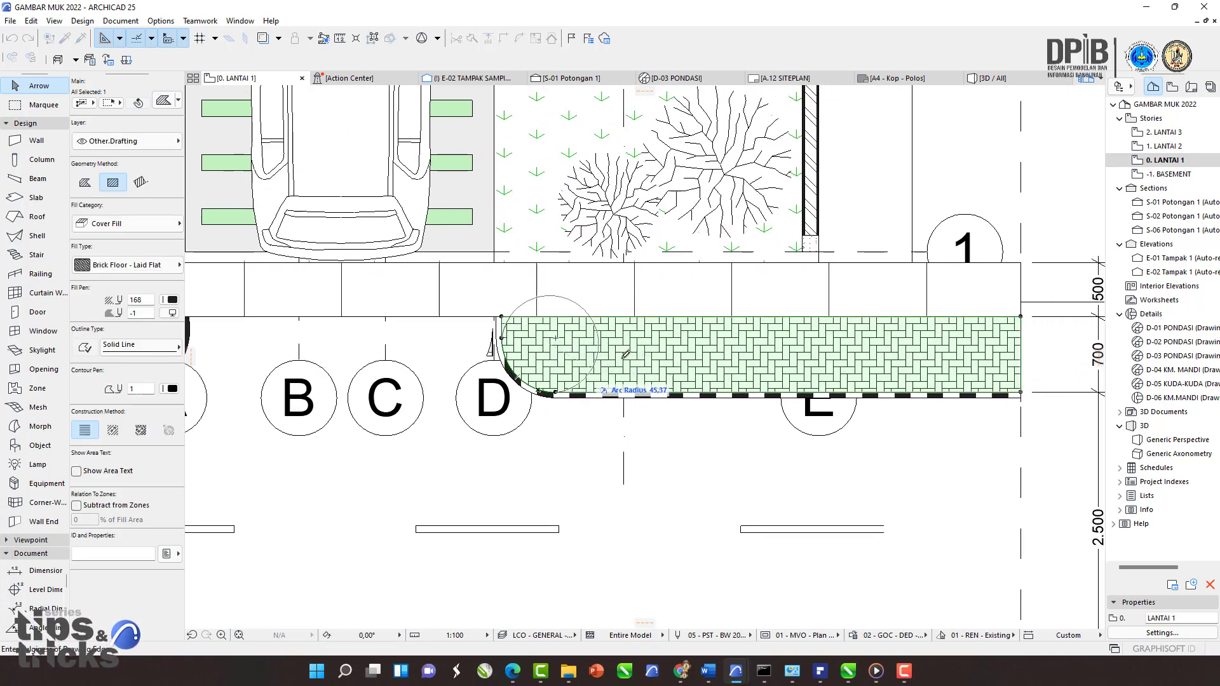
pyautogui.press('Escape')
# Step: Compare the selected pavement fill between the 3D view and the ground floor plan
pyautogui.click(994, 78)
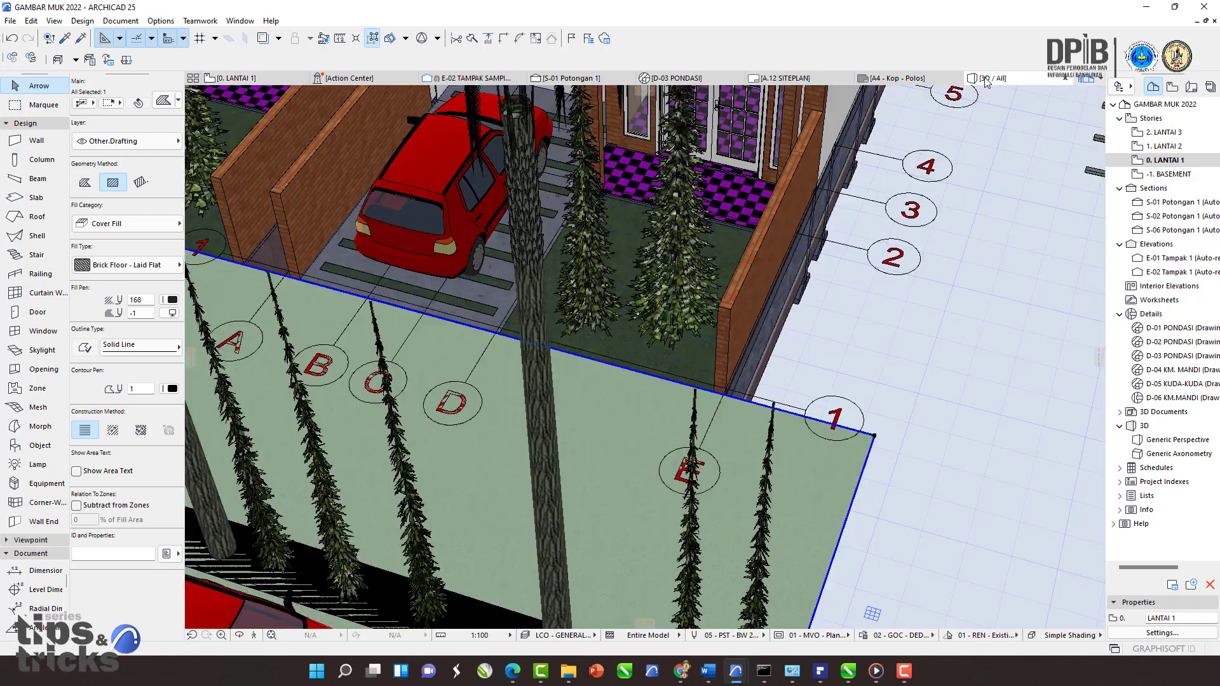
pyautogui.scroll(2, 556, 292)
pyautogui.click(272, 80)
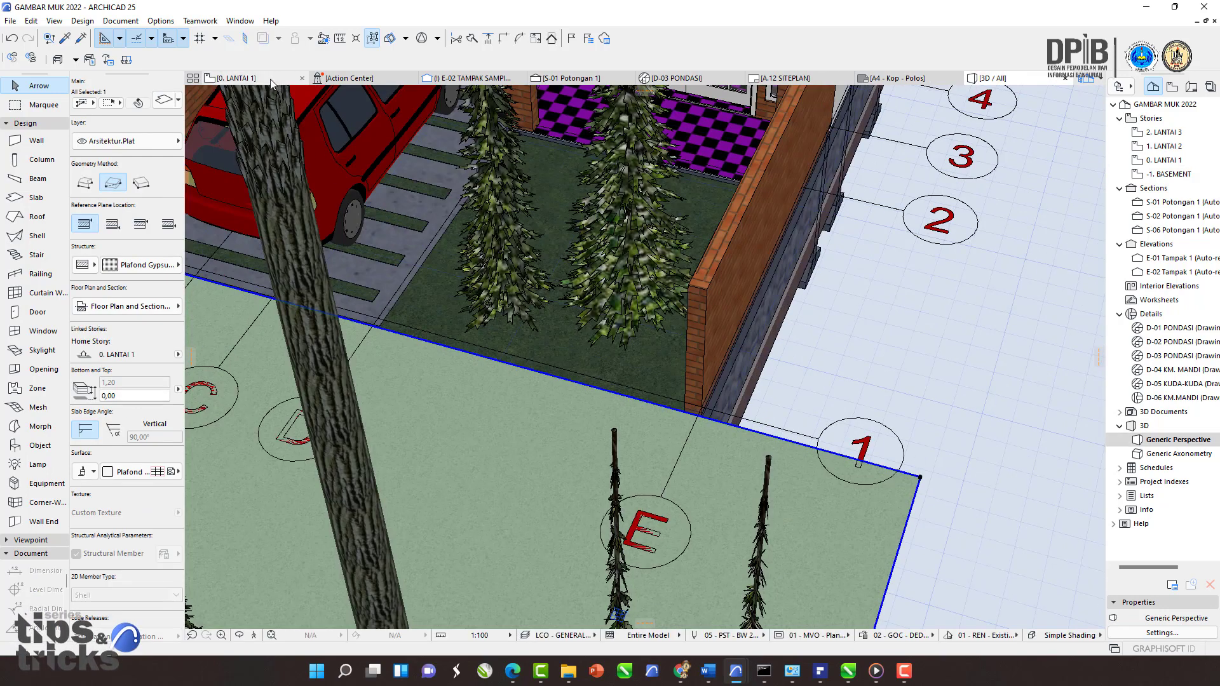
pyautogui.scroll(-2, 467, 408)
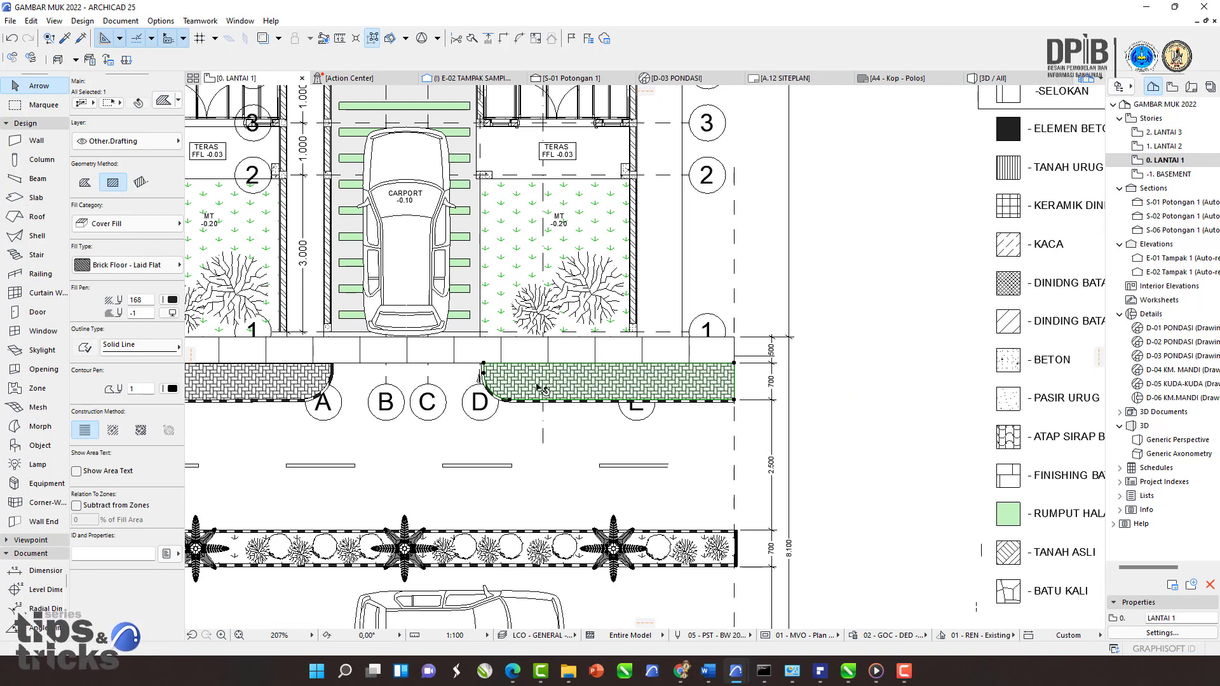
pyautogui.moveTo(539, 387); pyautogui.dragTo(553, 327, button='middle')
pyautogui.scroll(3, 507, 362)
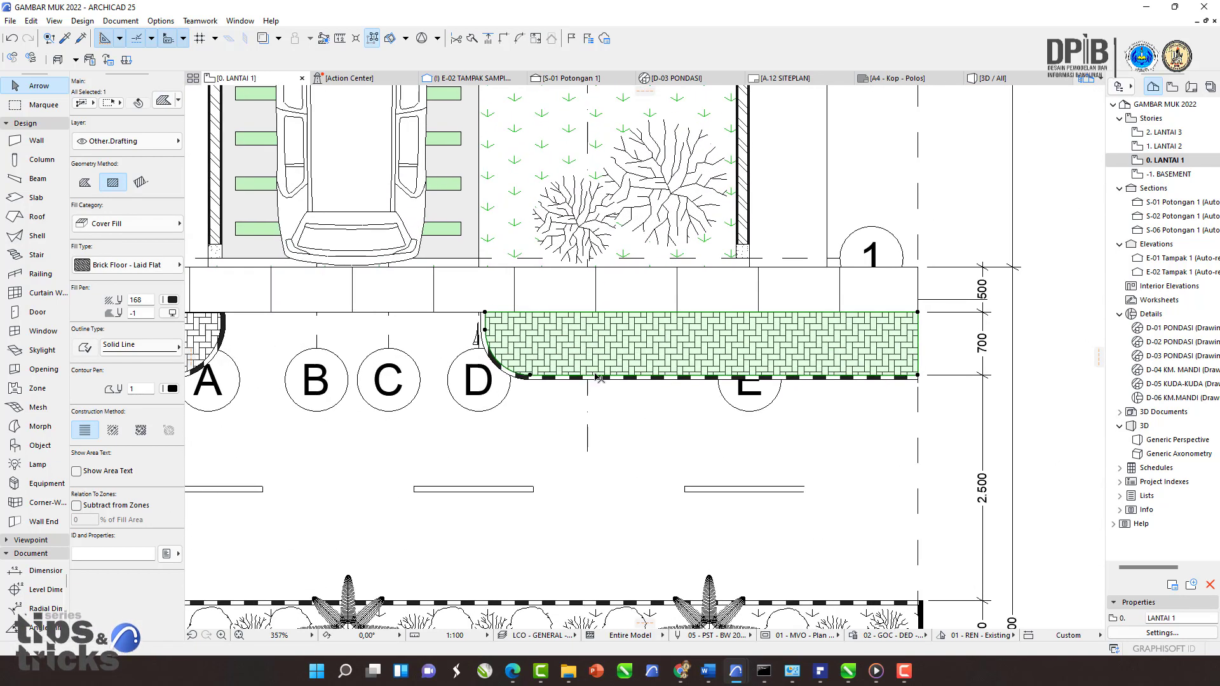
pyautogui.moveTo(585, 370); pyautogui.dragTo(561, 360, button='middle')
# Step: Select the brick pavement fill together with the waterproofing edge fill along the road
pyautogui.click(1051, 296)
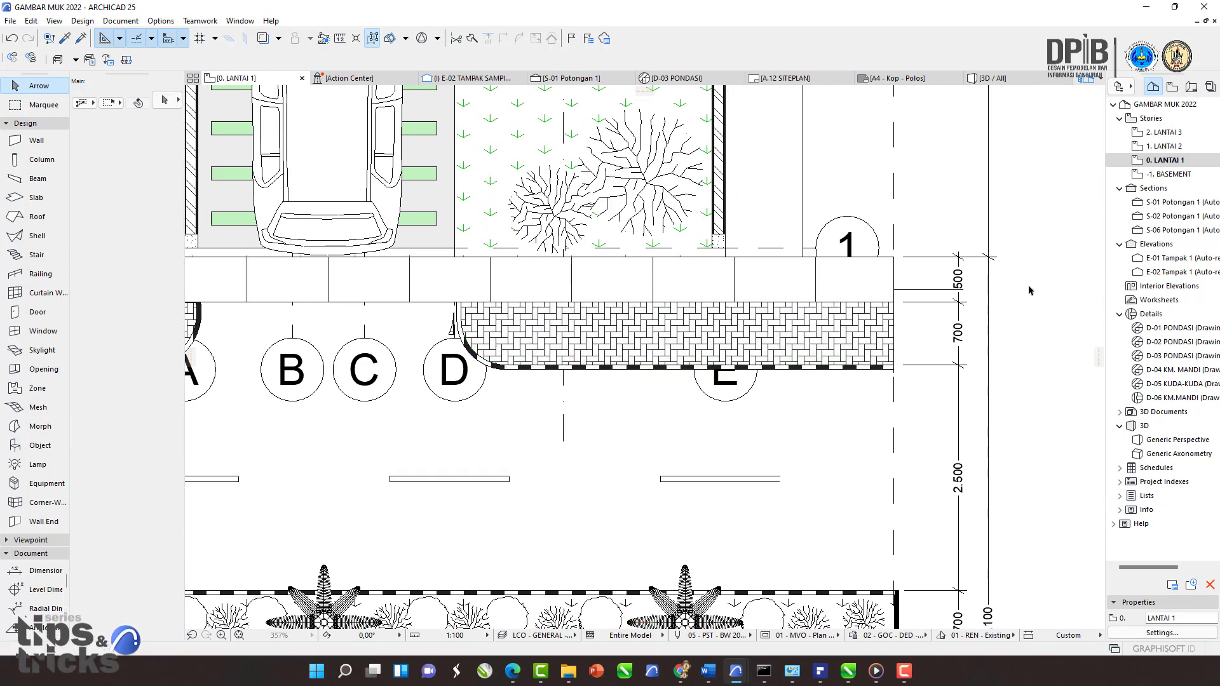
pyautogui.moveTo(1029, 287); pyautogui.dragTo(633, 392)
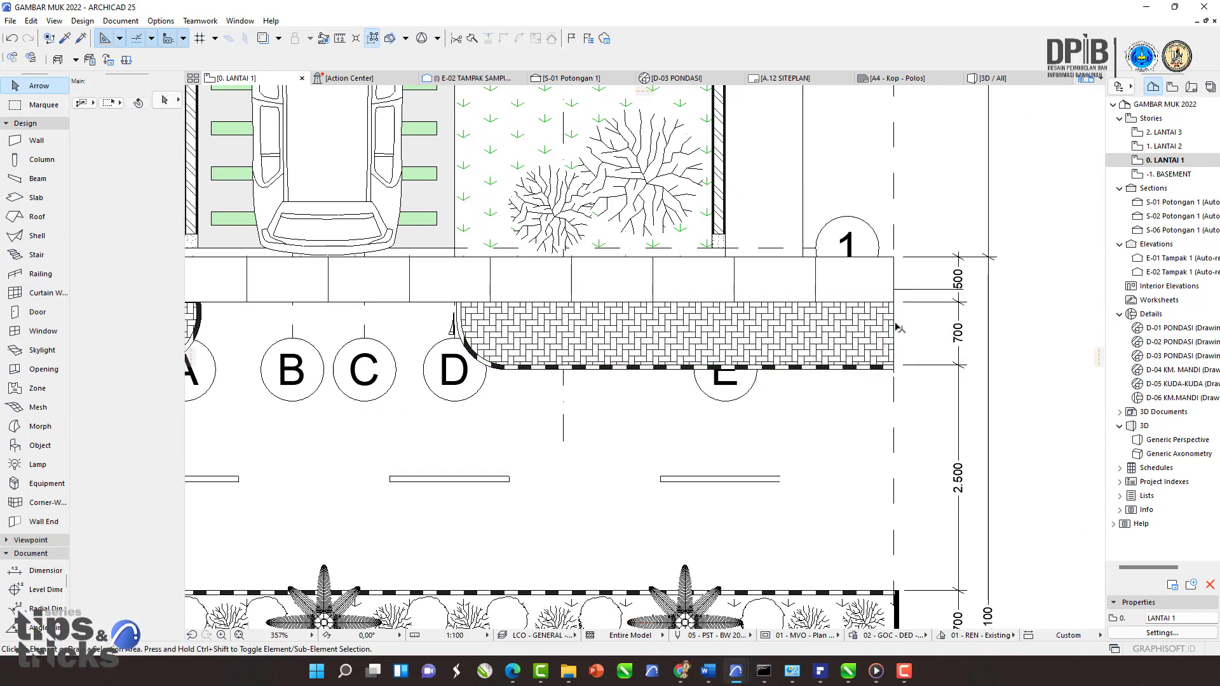
pyautogui.click(842, 329)
pyautogui.scroll(3, 493, 354)
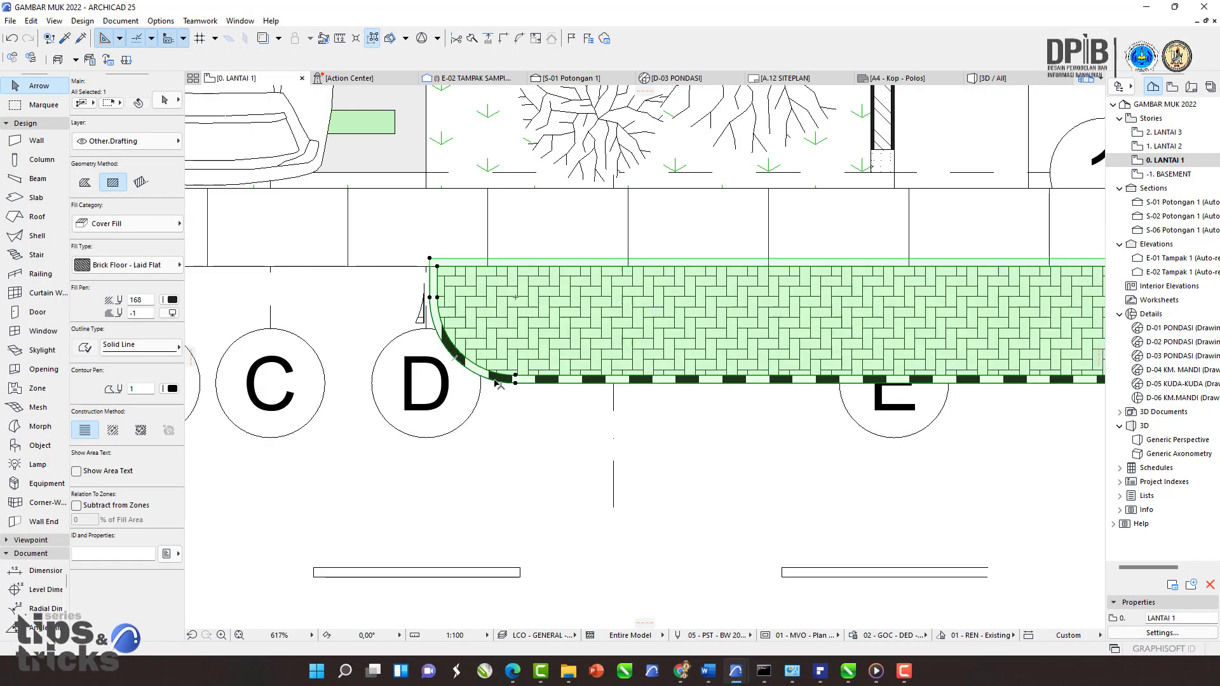
pyautogui.scroll(-4, 495, 356)
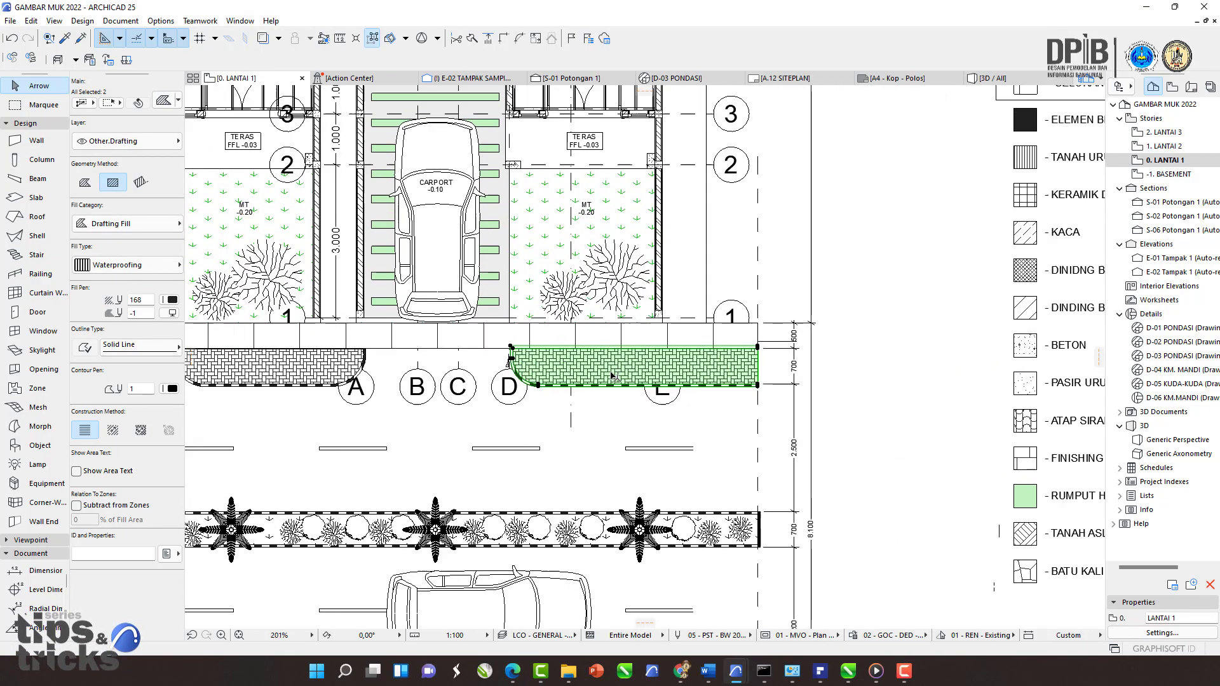
pyautogui.scroll(3, 642, 419)
pyautogui.scroll(-2, 648, 410)
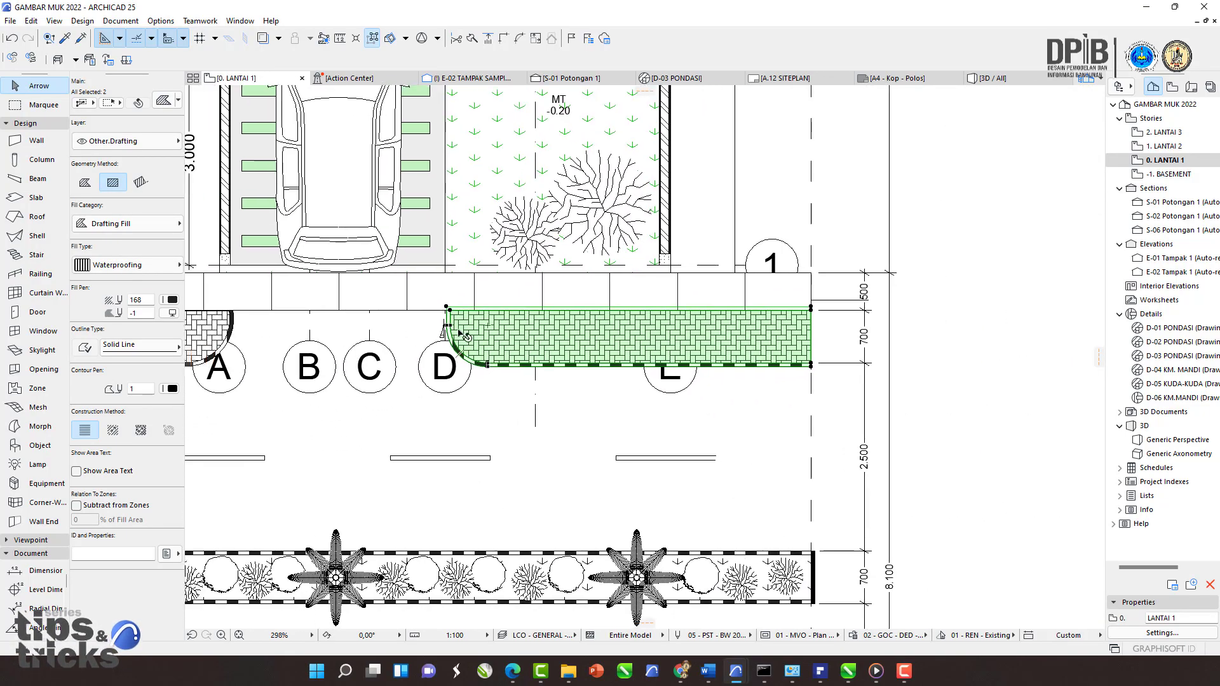
# Step: Save the selected fills as a label library part named Perkerasan jalan in the Embedded Library
pyautogui.click(11, 20)
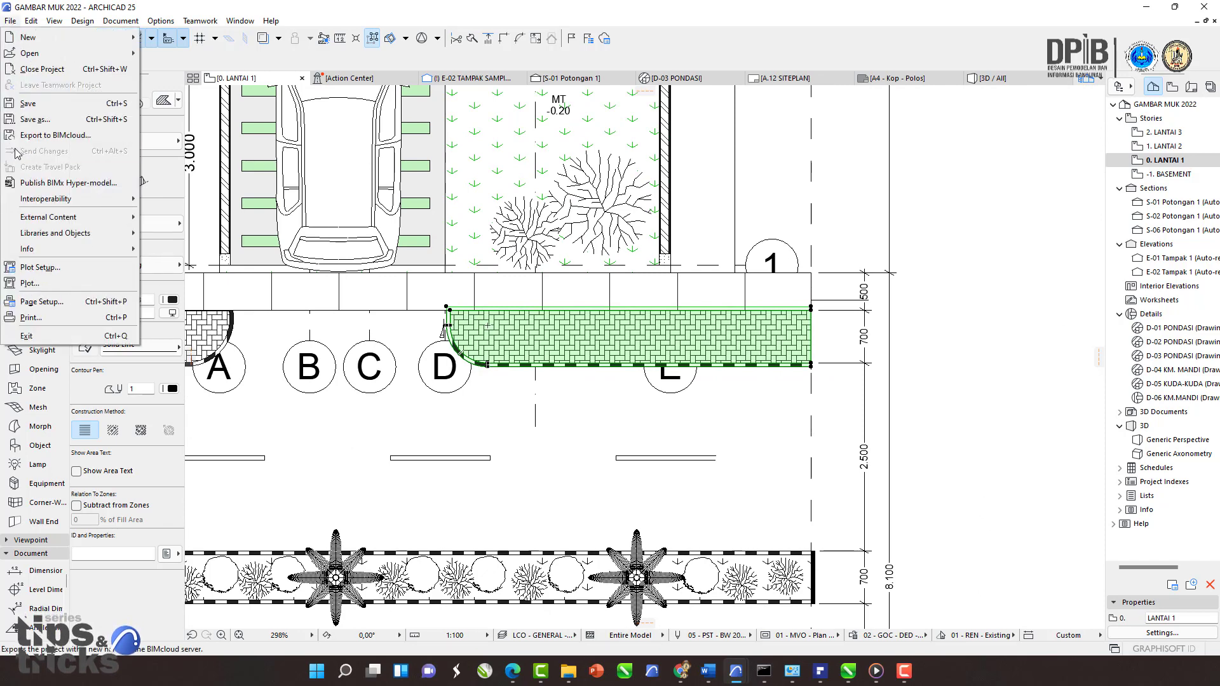
pyautogui.moveTo(61, 198)
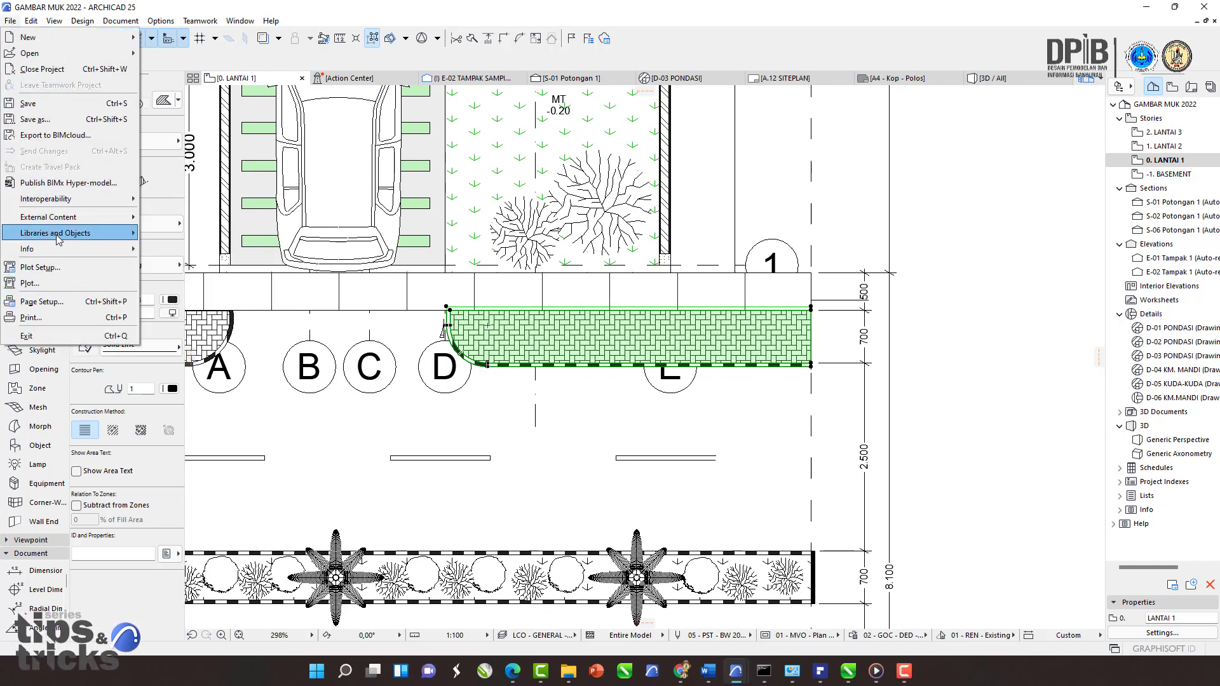
pyautogui.moveTo(61, 234)
pyautogui.moveTo(203, 351)
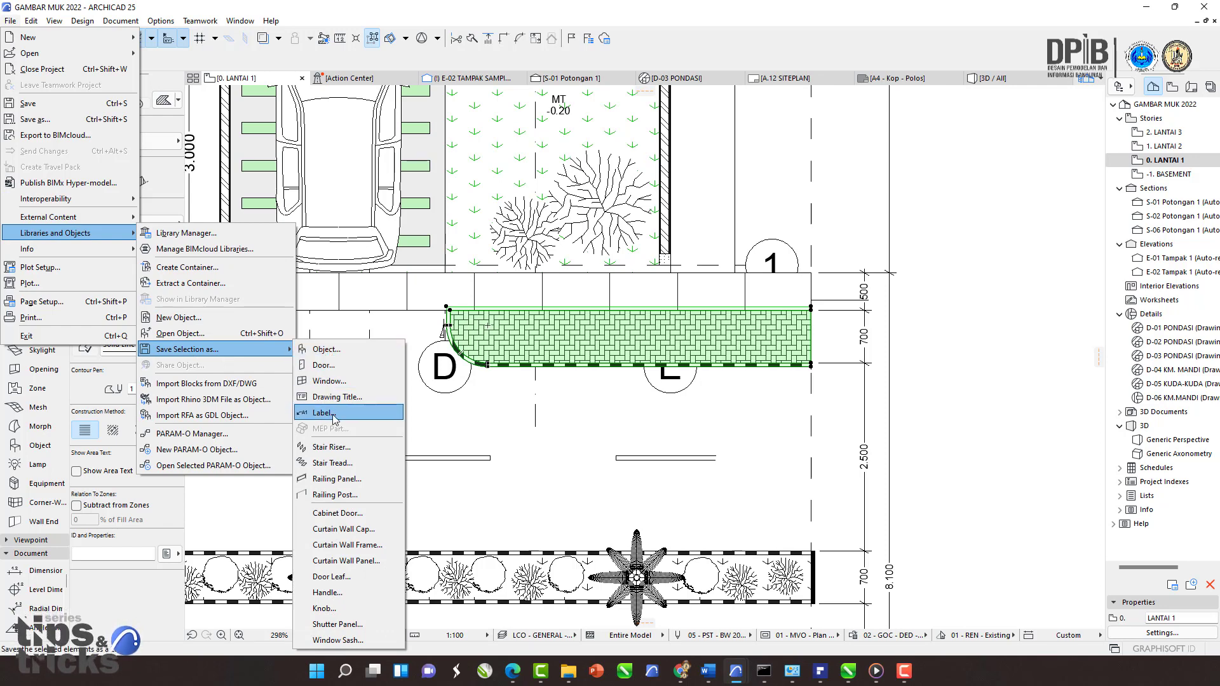
pyautogui.click(329, 413)
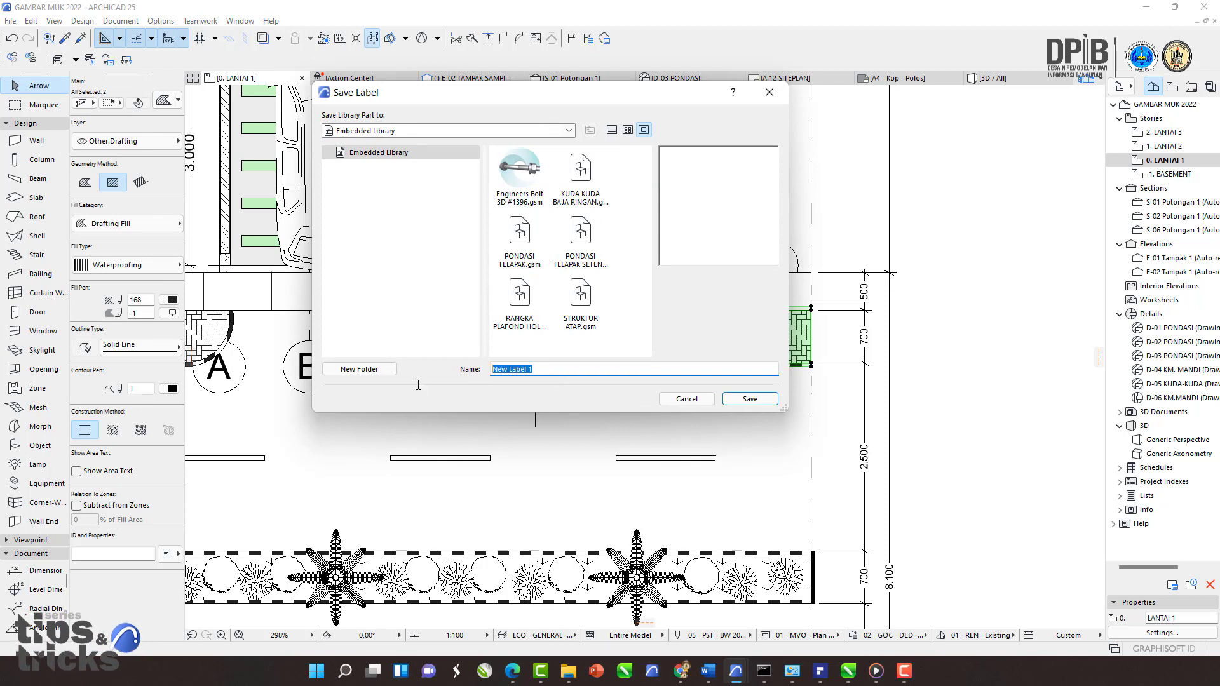
pyautogui.write('T')
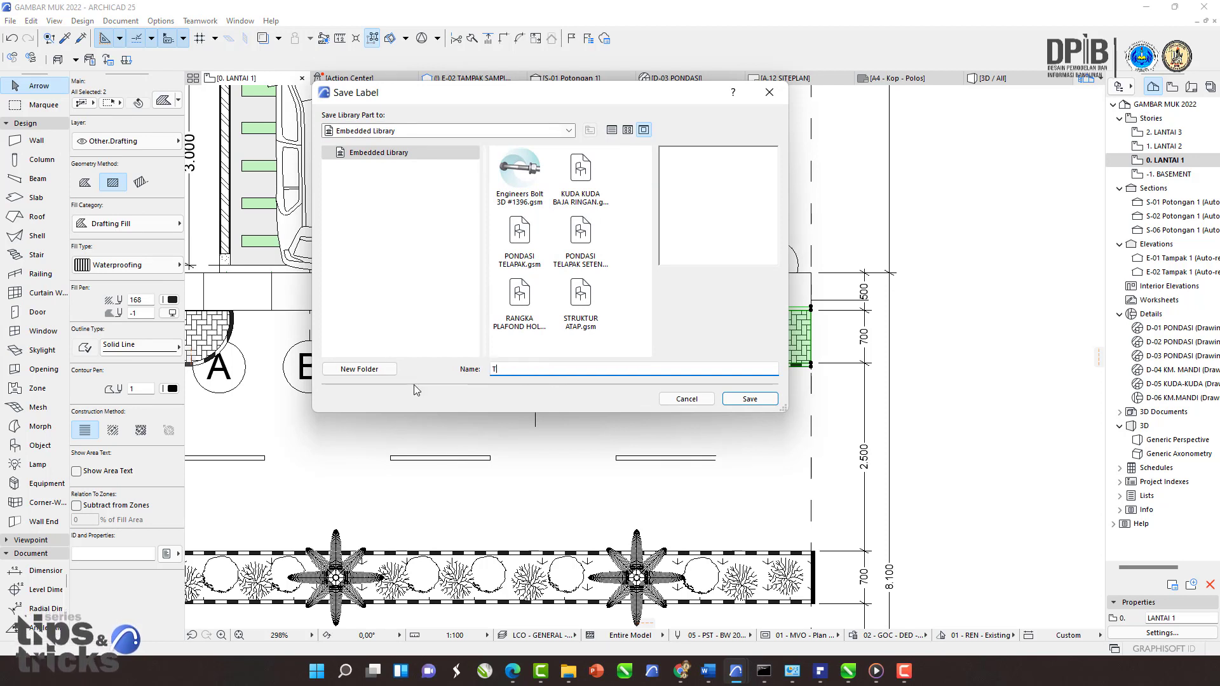
pyautogui.press('BackSpace')
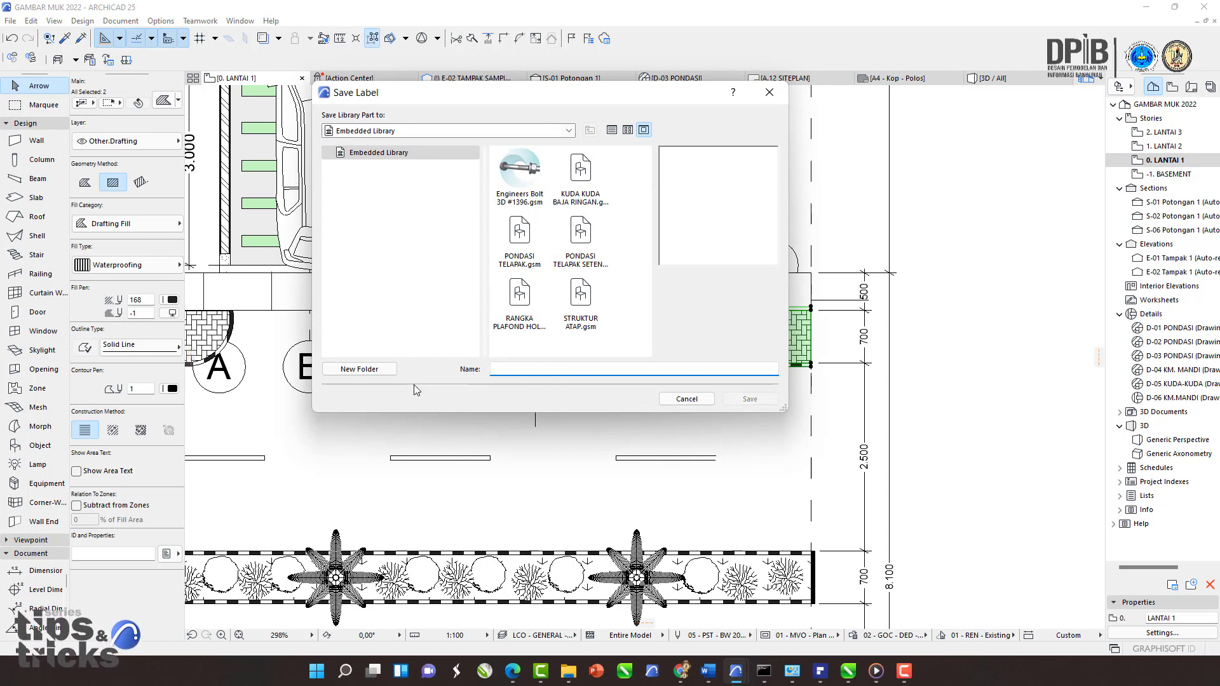
pyautogui.write('Perke')
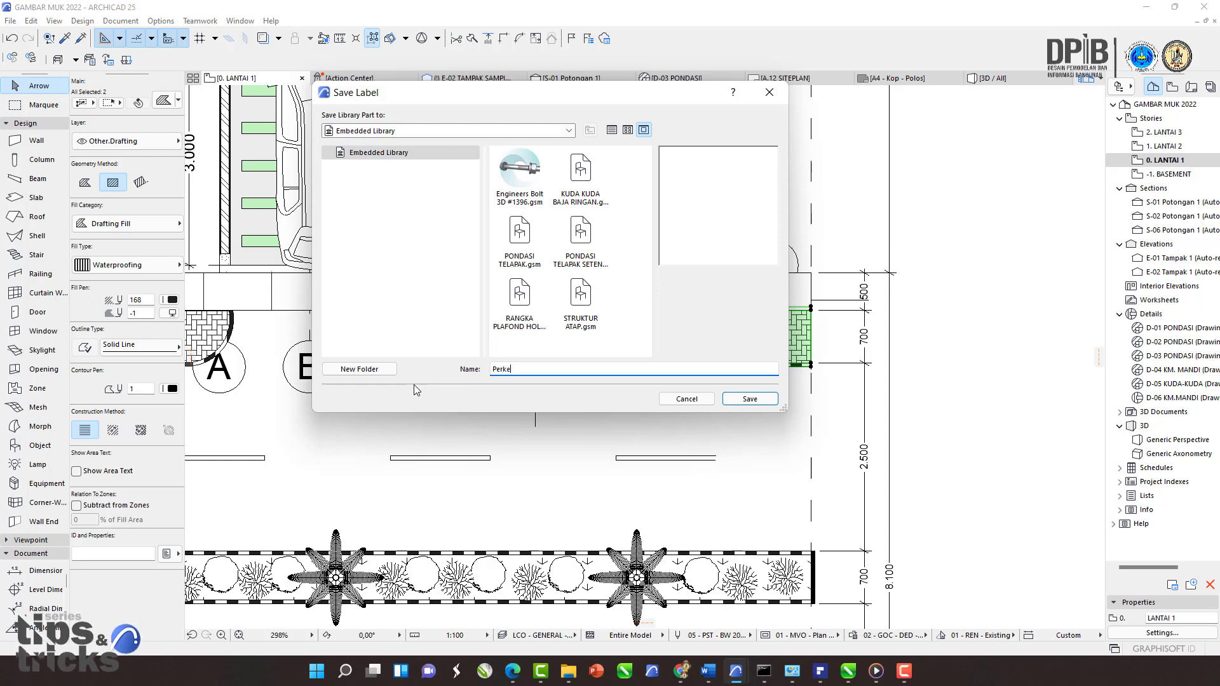
pyautogui.write('rasan jal')
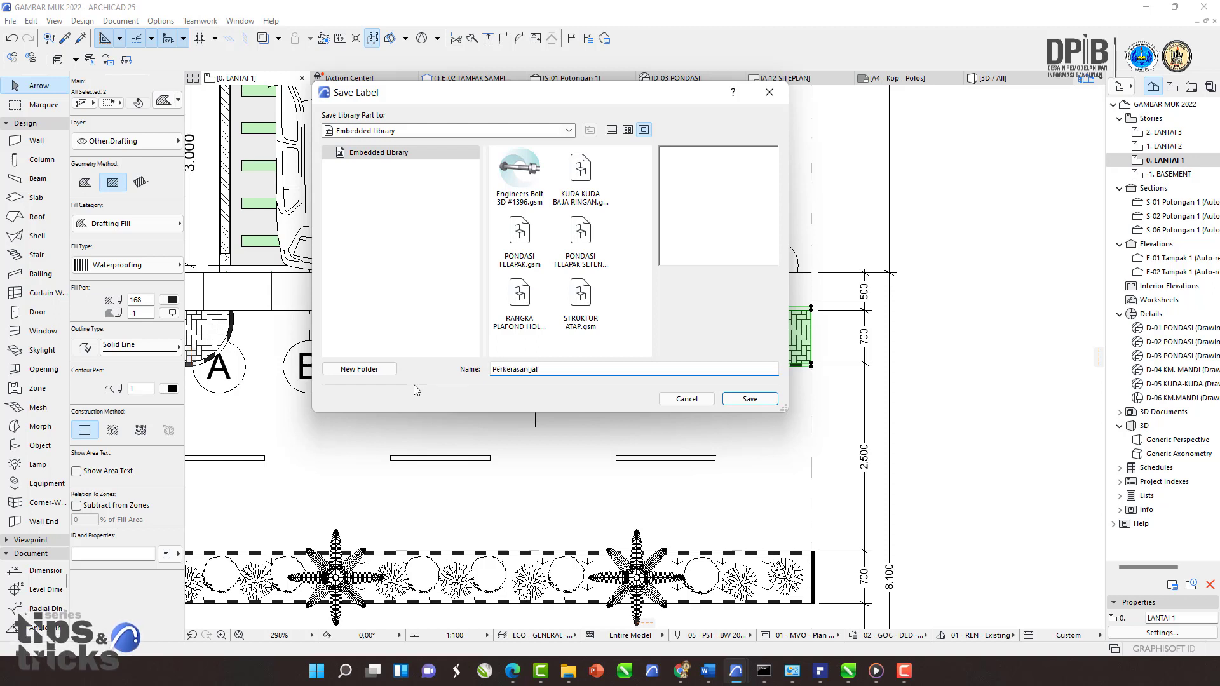
pyautogui.write('an')
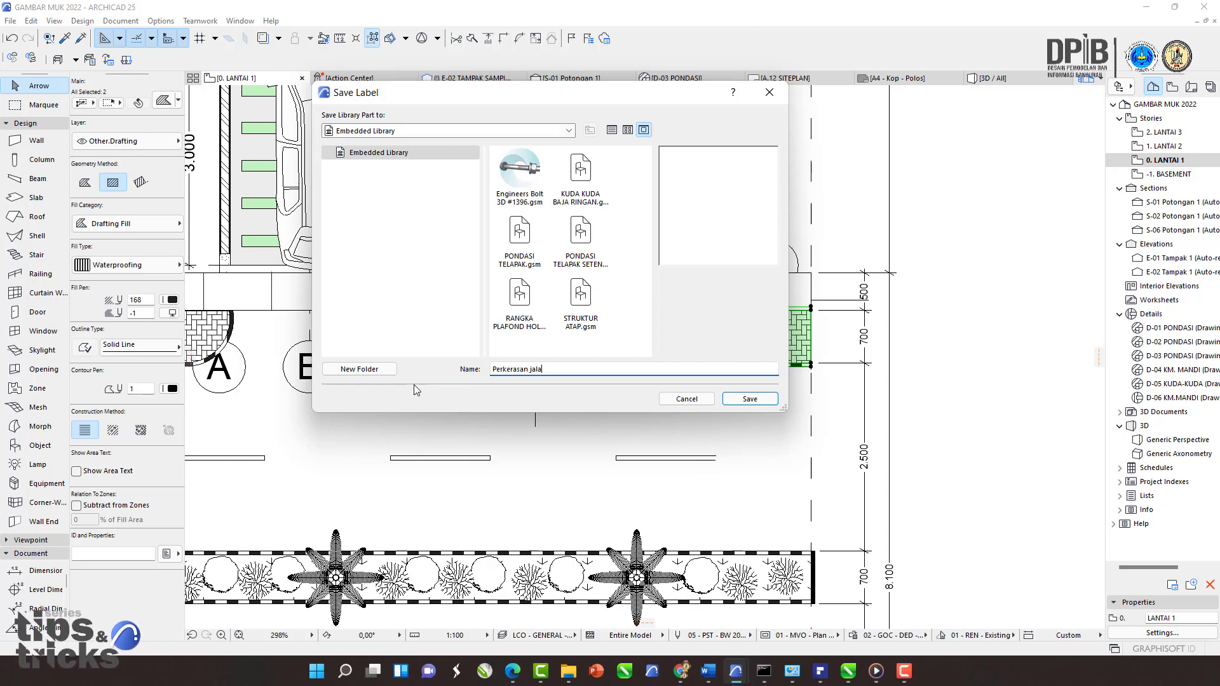
pyautogui.click(754, 399)
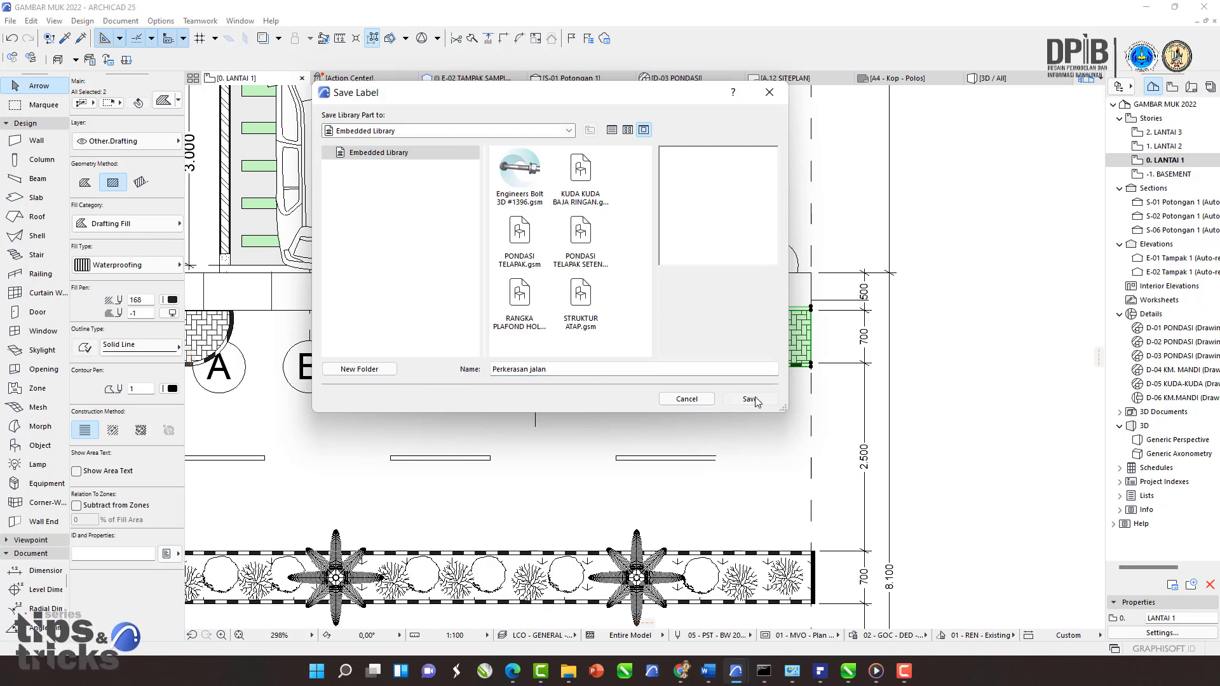
# Step: Pan over the pavement fills in the floor plan and clear the selection
pyautogui.click(677, 361)
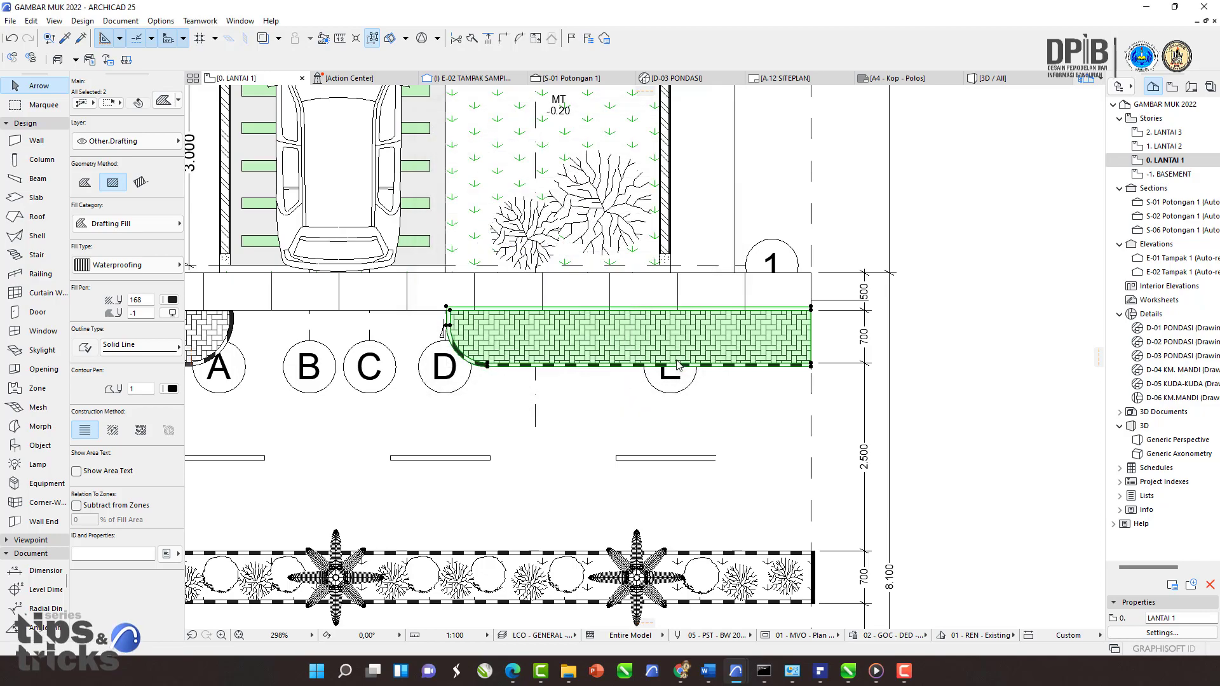
pyautogui.scroll(-5, 577, 403)
pyautogui.scroll(5, 604, 386)
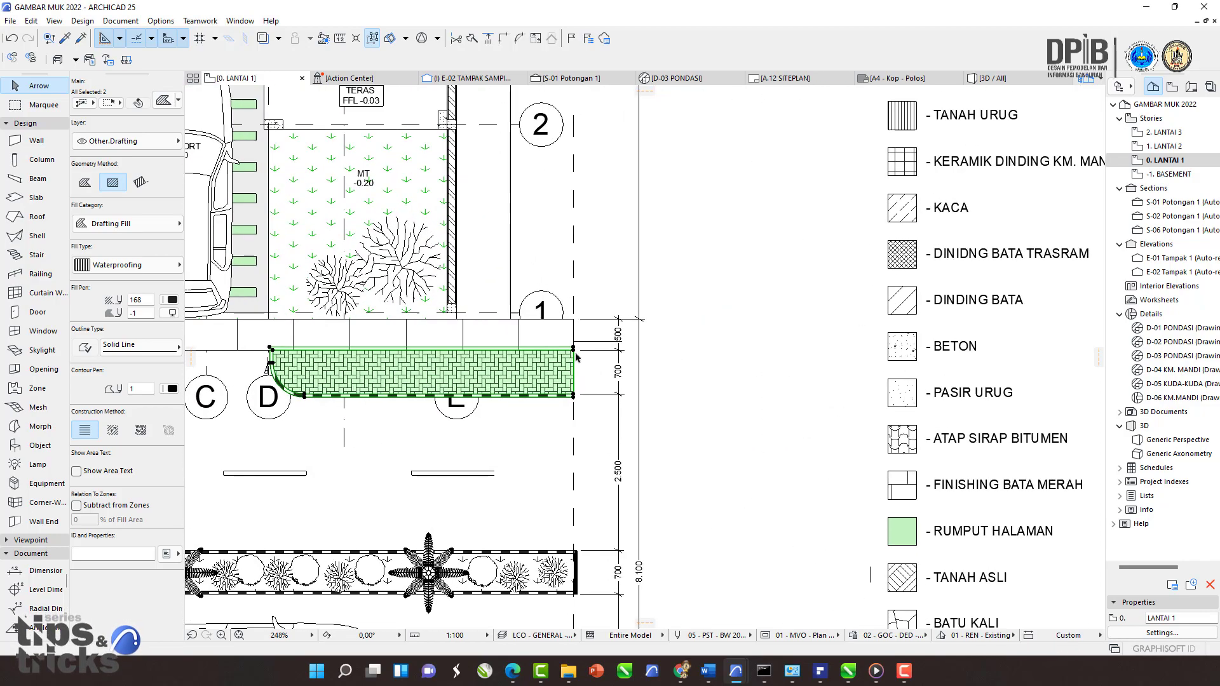
pyautogui.moveTo(577, 358); pyautogui.dragTo(442, 345, button='middle')
pyautogui.moveTo(535, 365); pyautogui.dragTo(549, 339, button='middle')
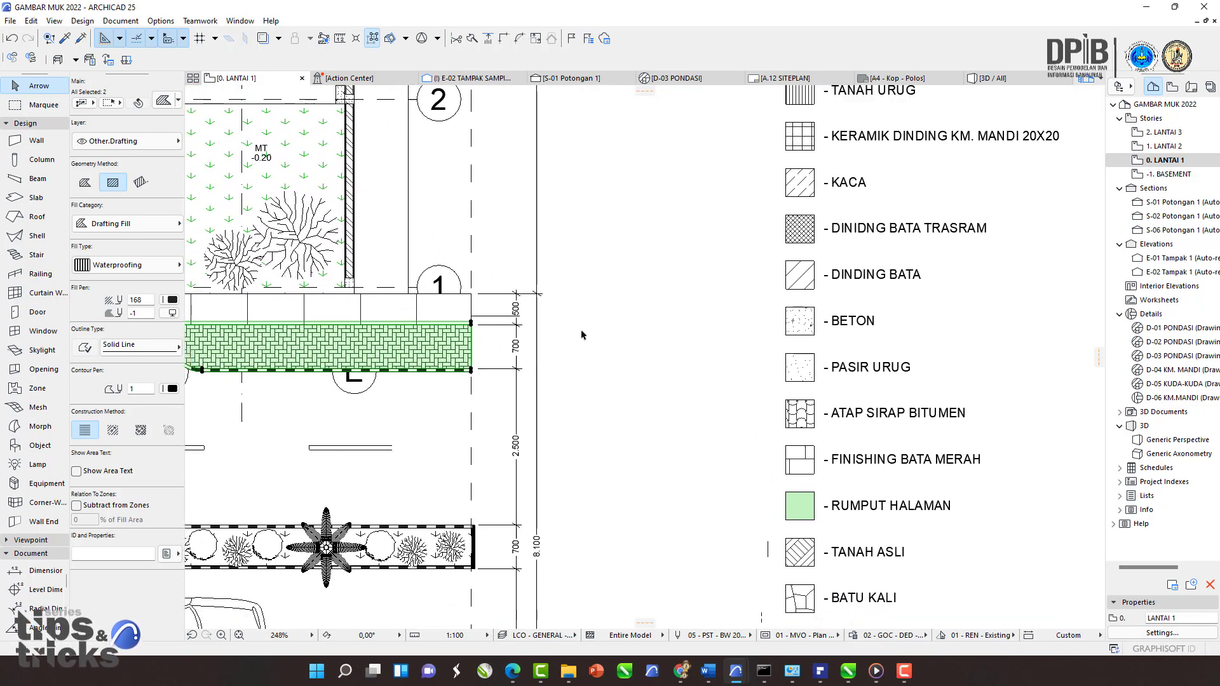
pyautogui.moveTo(463, 348); pyautogui.dragTo(532, 330, button='middle')
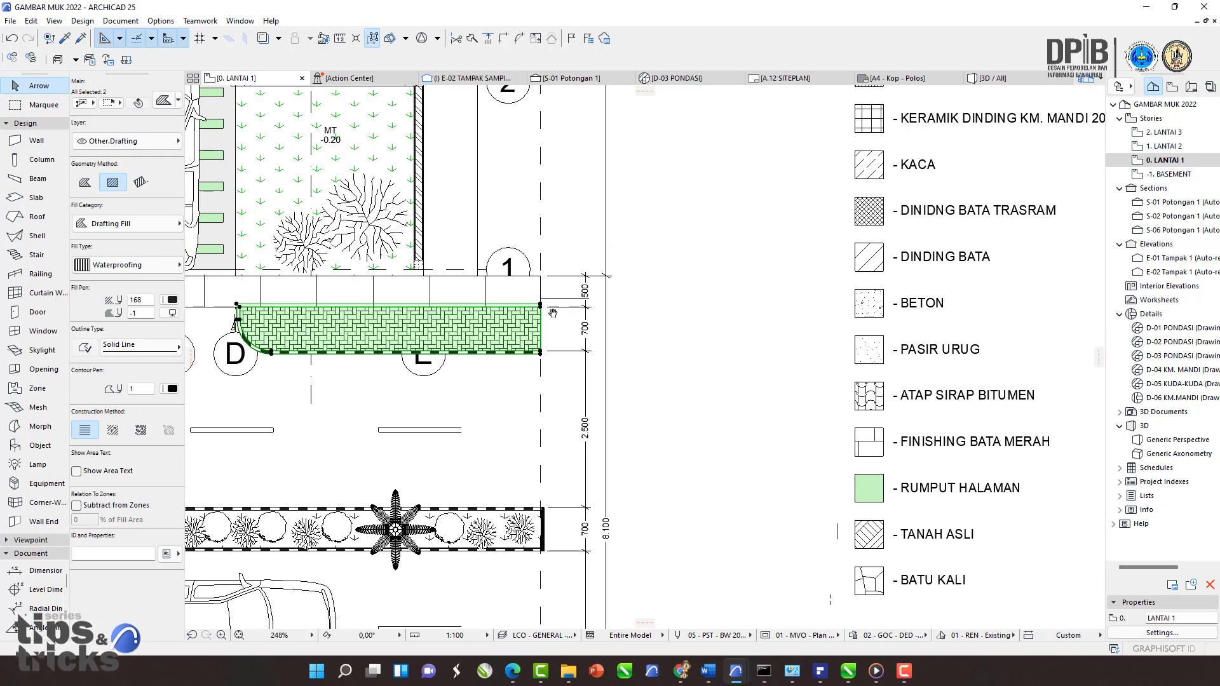
pyautogui.scroll(-2, 553, 313)
pyautogui.press('Escape')
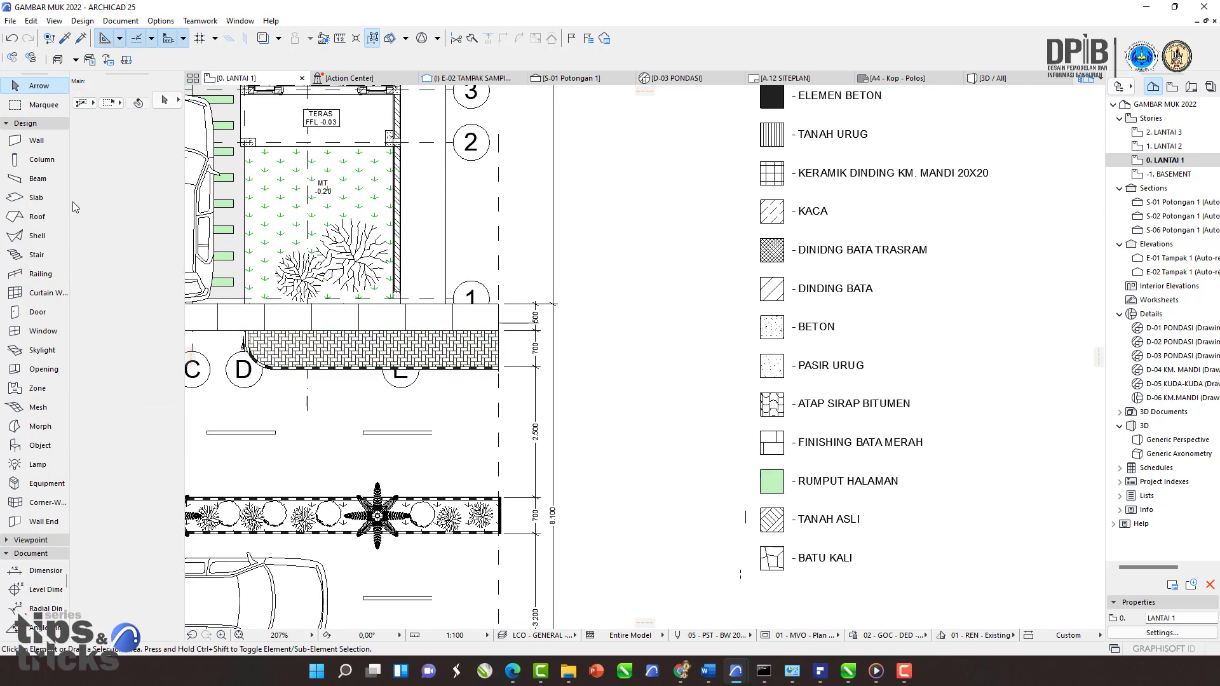
# Step: Show the Viewpoint tool group and hide the Design tool group
pyautogui.click(29, 540)
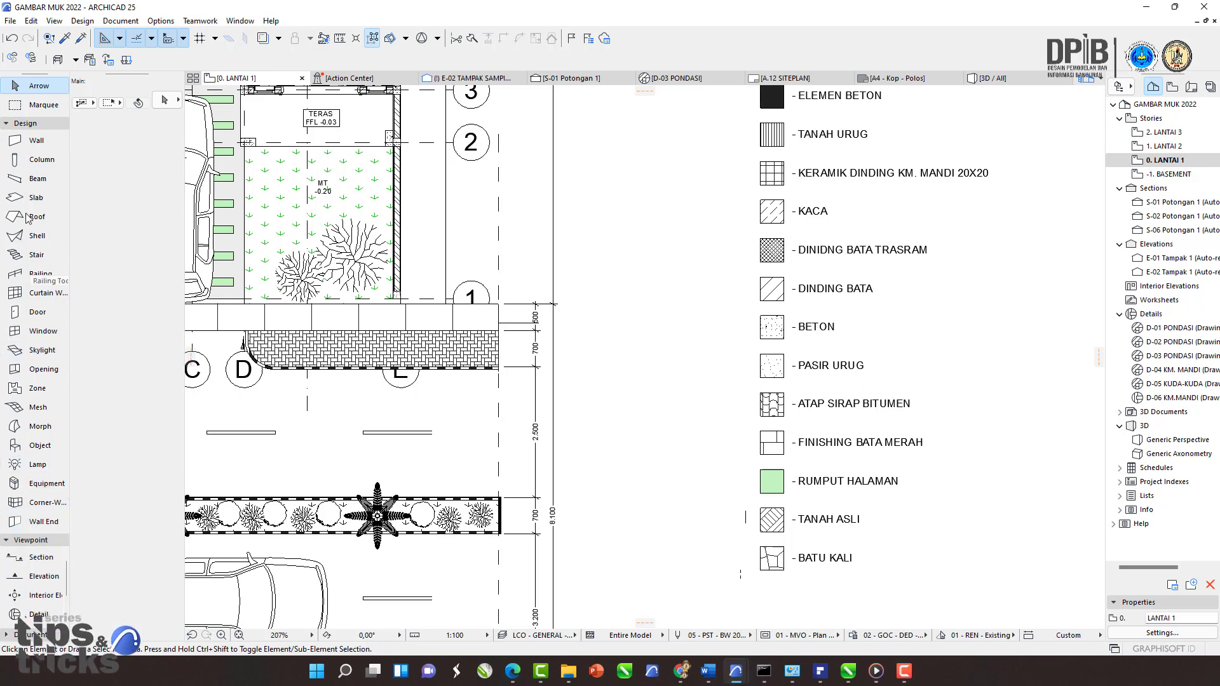
pyautogui.click(27, 124)
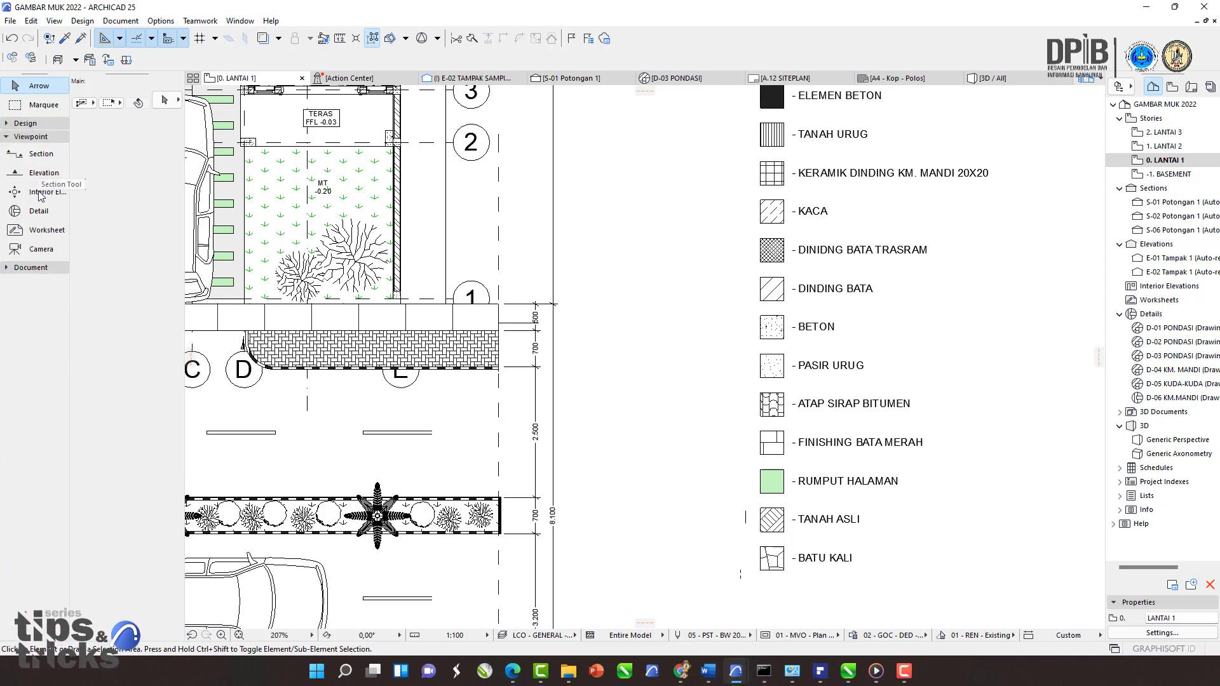
# Step: Activate the Label tool and set its default label type to the Perkerasan jalan library part
pyautogui.click(30, 268)
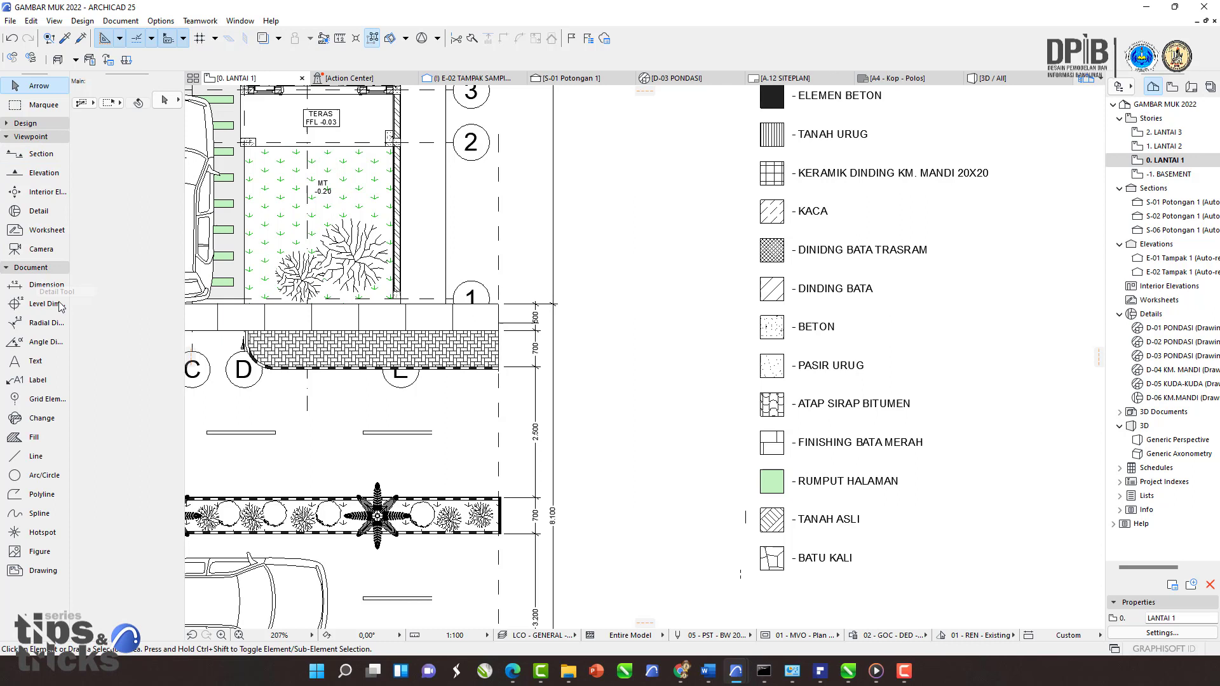
pyautogui.click(33, 380)
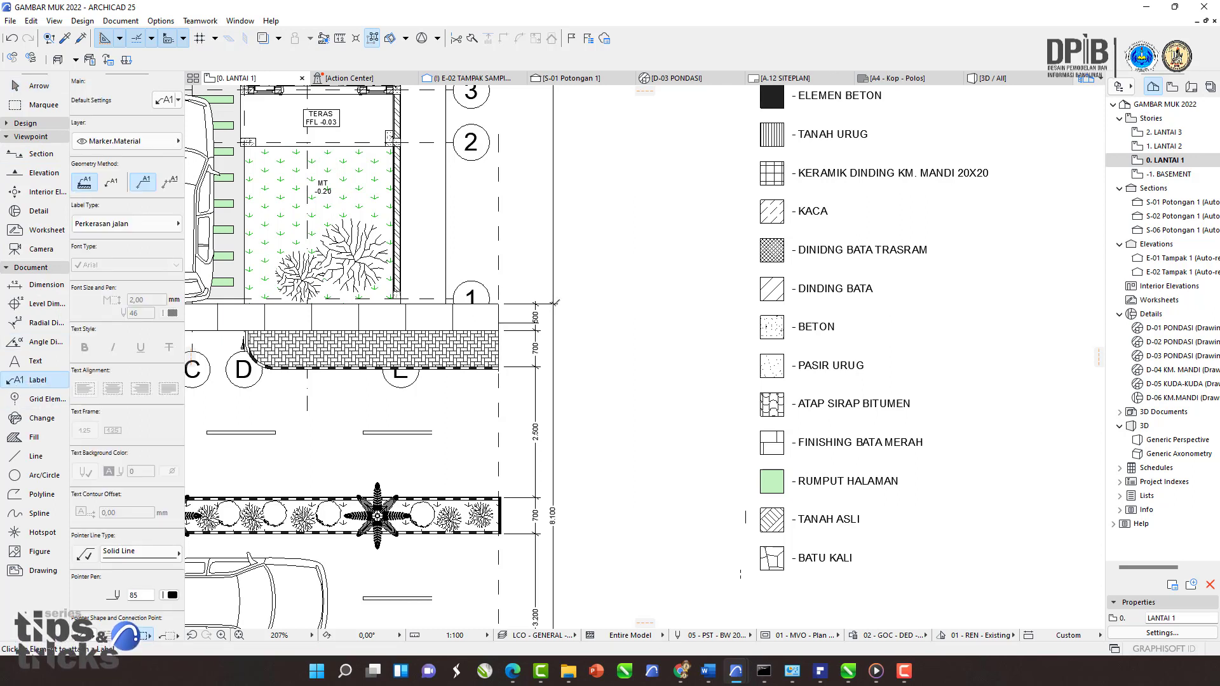
pyautogui.moveTo(697, 314); pyautogui.dragTo(692, 310, button='middle')
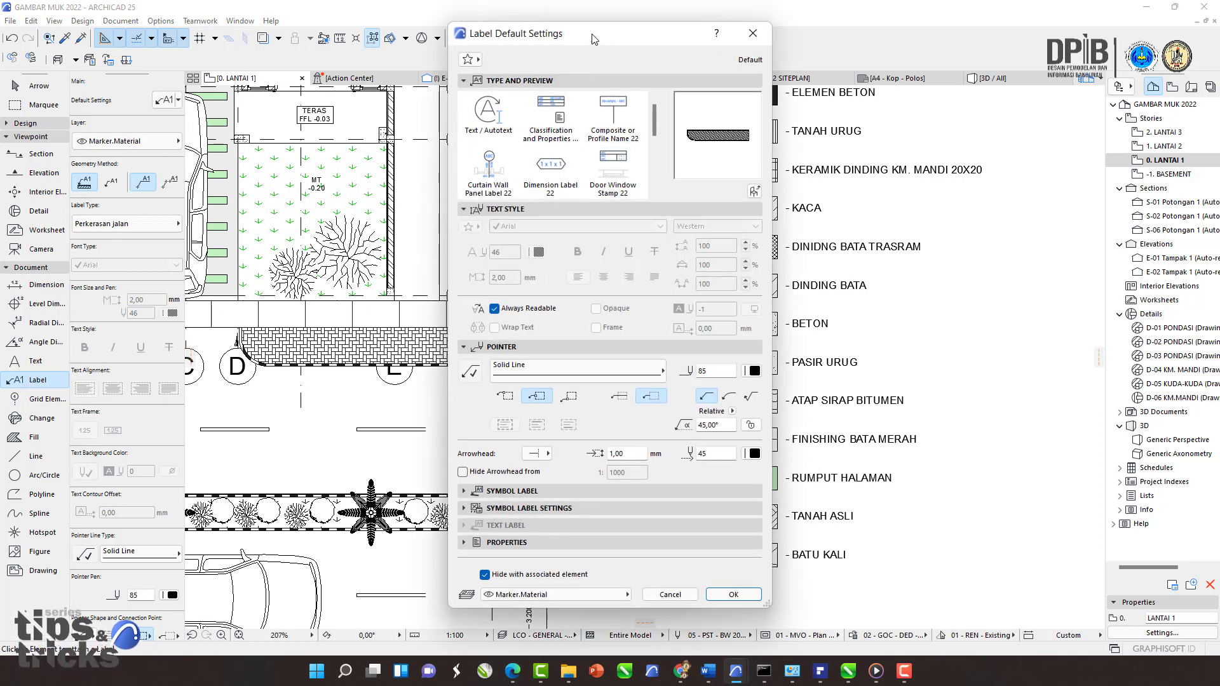
pyautogui.moveTo(592, 38); pyautogui.dragTo(477, 83)
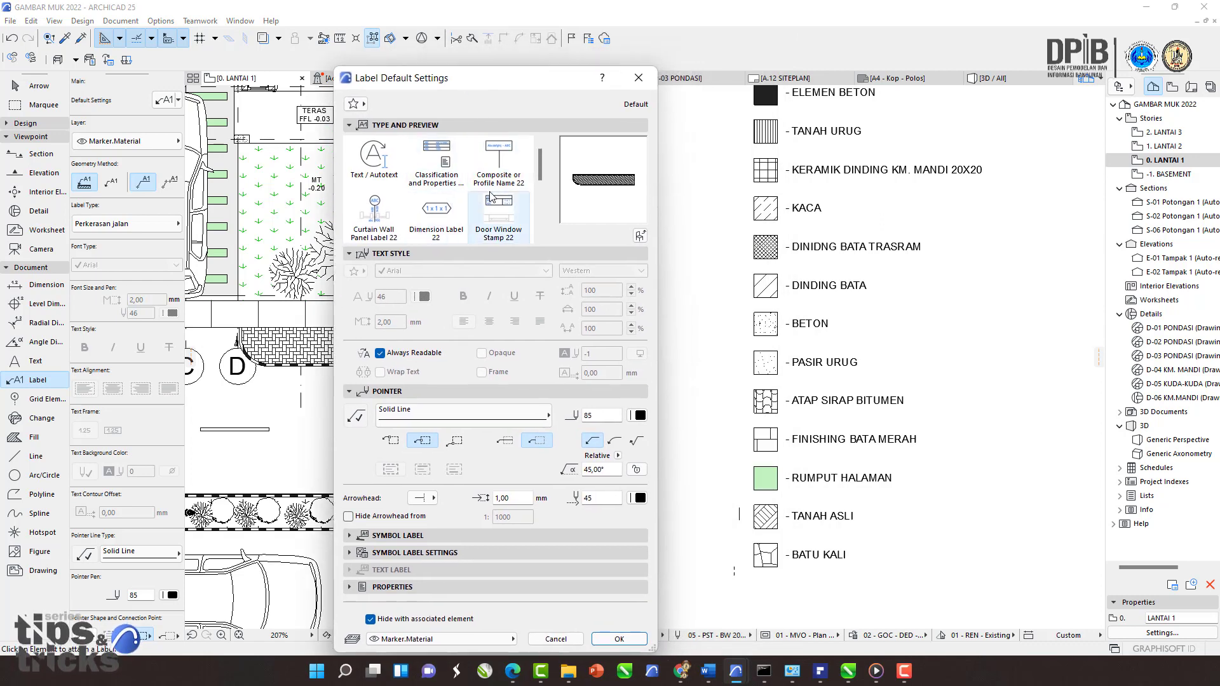
pyautogui.scroll(-2, 499, 202)
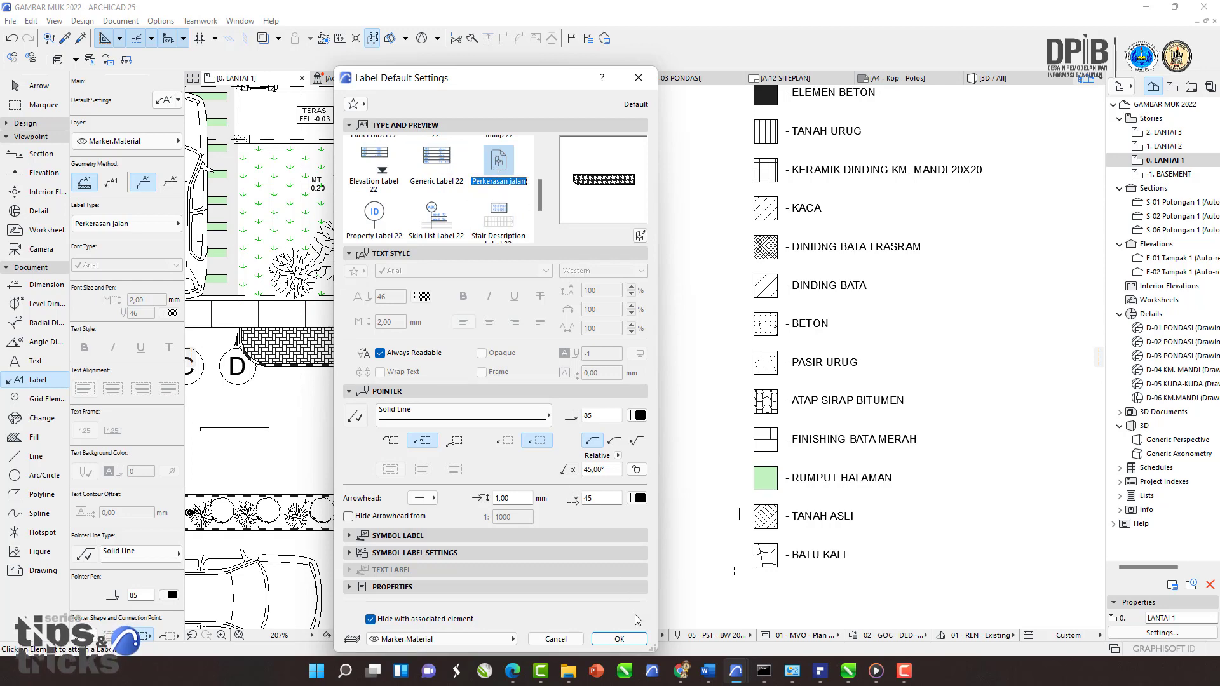
pyautogui.click(618, 640)
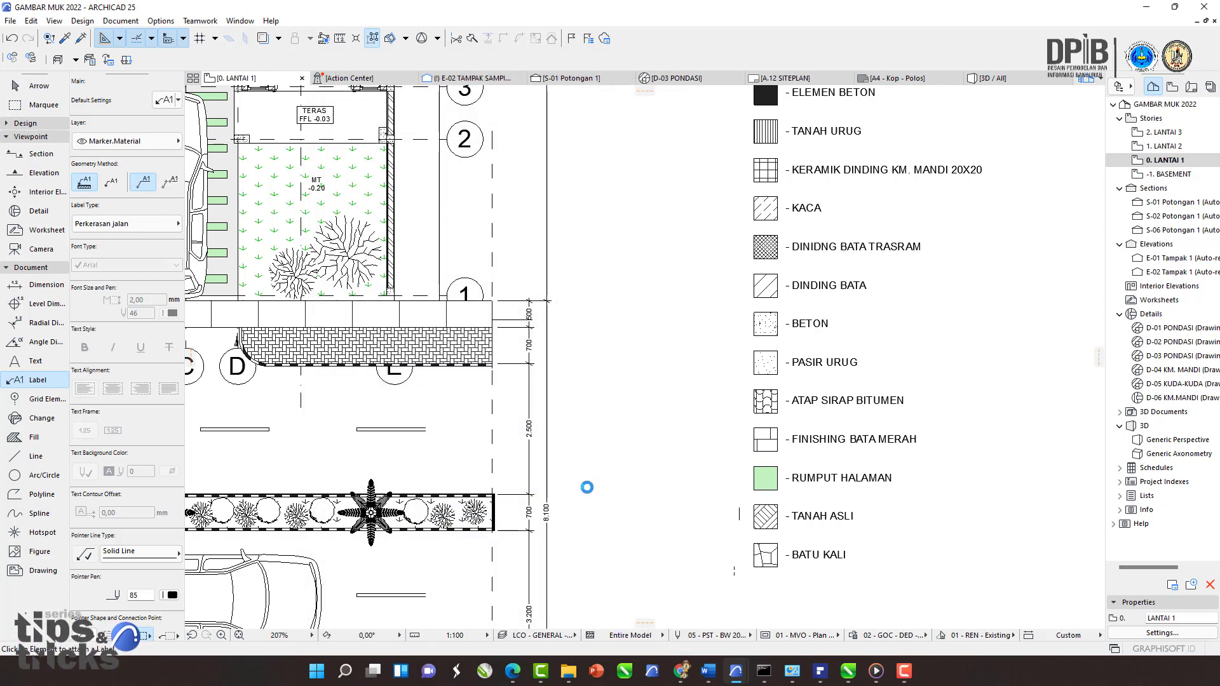
# Step: Place a Perkerasan jalan label with a pointer beside the legend in the floor plan
pyautogui.click(607, 371)
pyautogui.moveTo(674, 366); pyautogui.dragTo(657, 359, button='middle')
pyautogui.press('Escape')
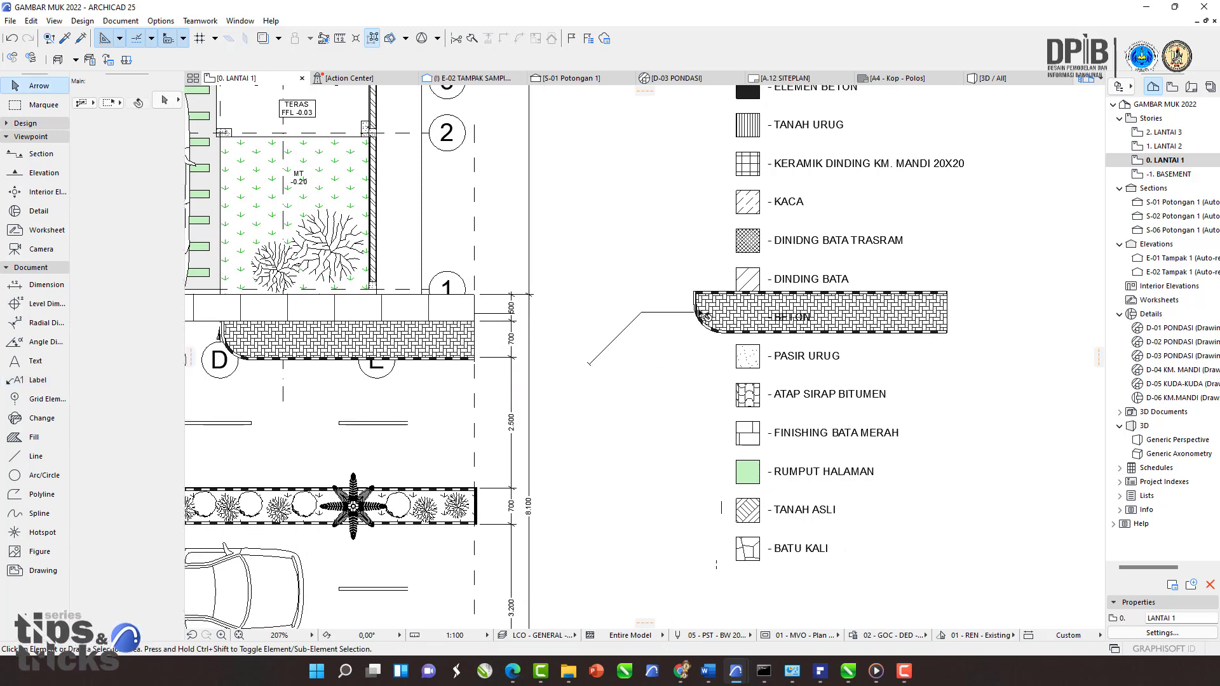
# Step: Select the new label and turn off its pointer in the label settings
pyautogui.click(666, 312)
pyautogui.scroll(2, 677, 311)
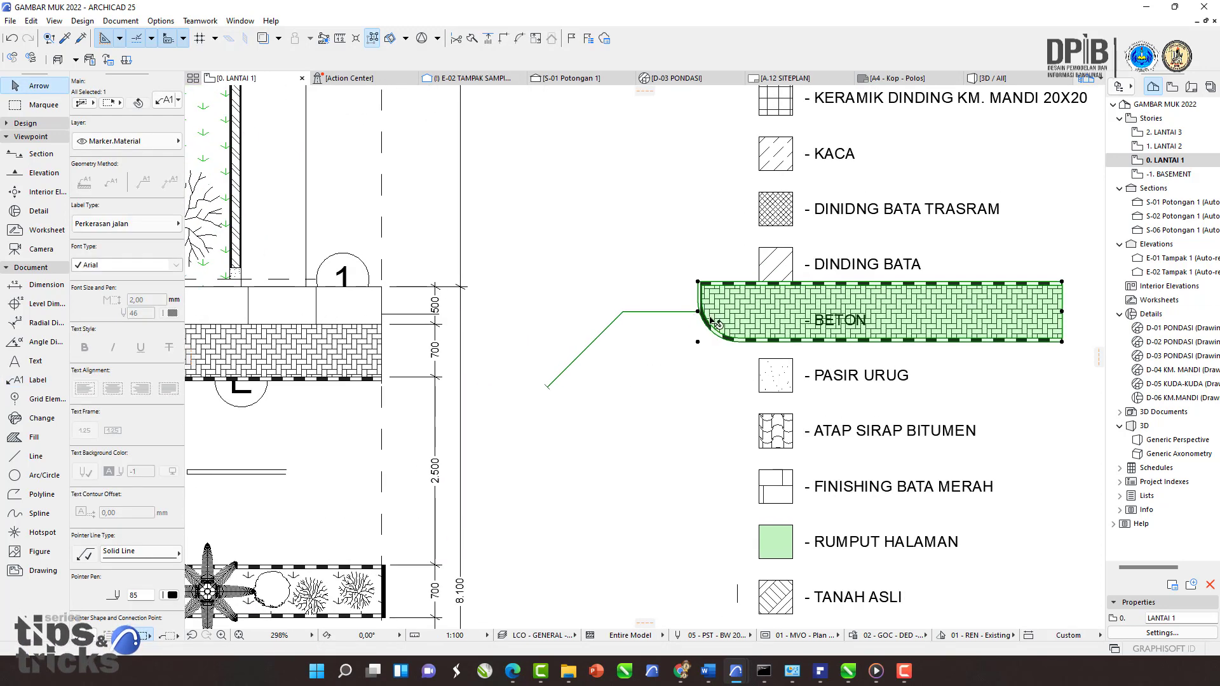
pyautogui.moveTo(737, 309)
pyautogui.mouseDown()
pyautogui.moveTo(681, 314)
pyautogui.moveTo(584, 294)
pyautogui.mouseUp()
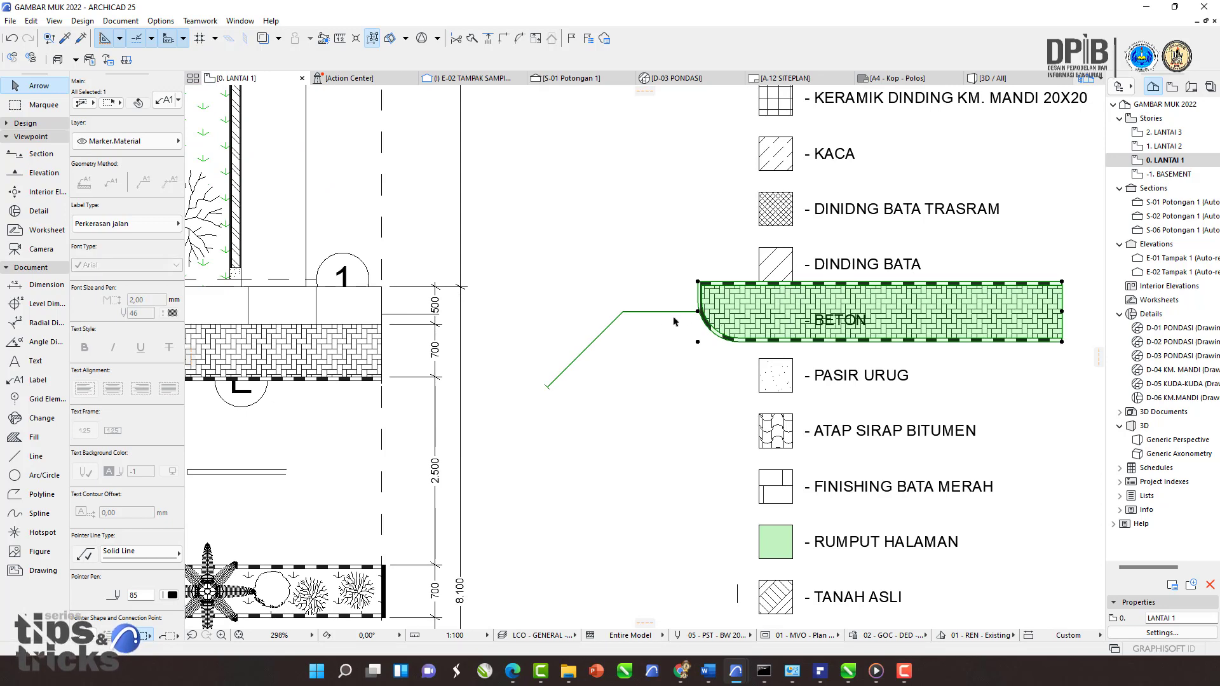
pyautogui.scroll(3, 675, 321)
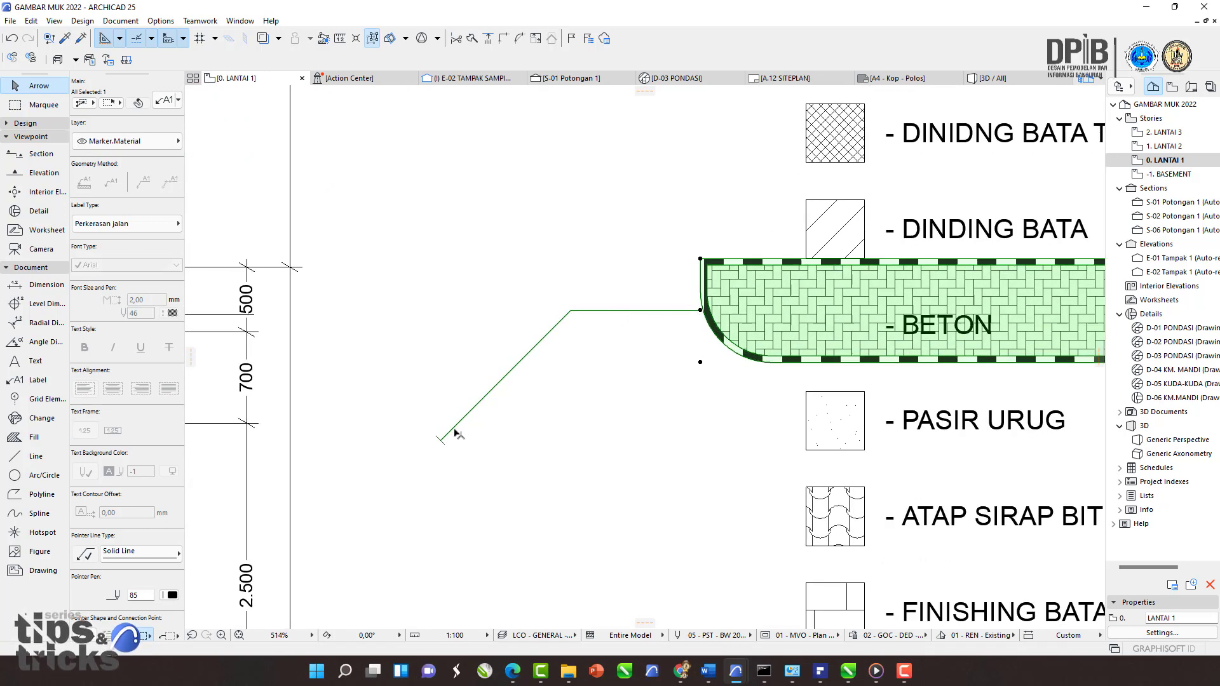
pyautogui.scroll(-3, 629, 311)
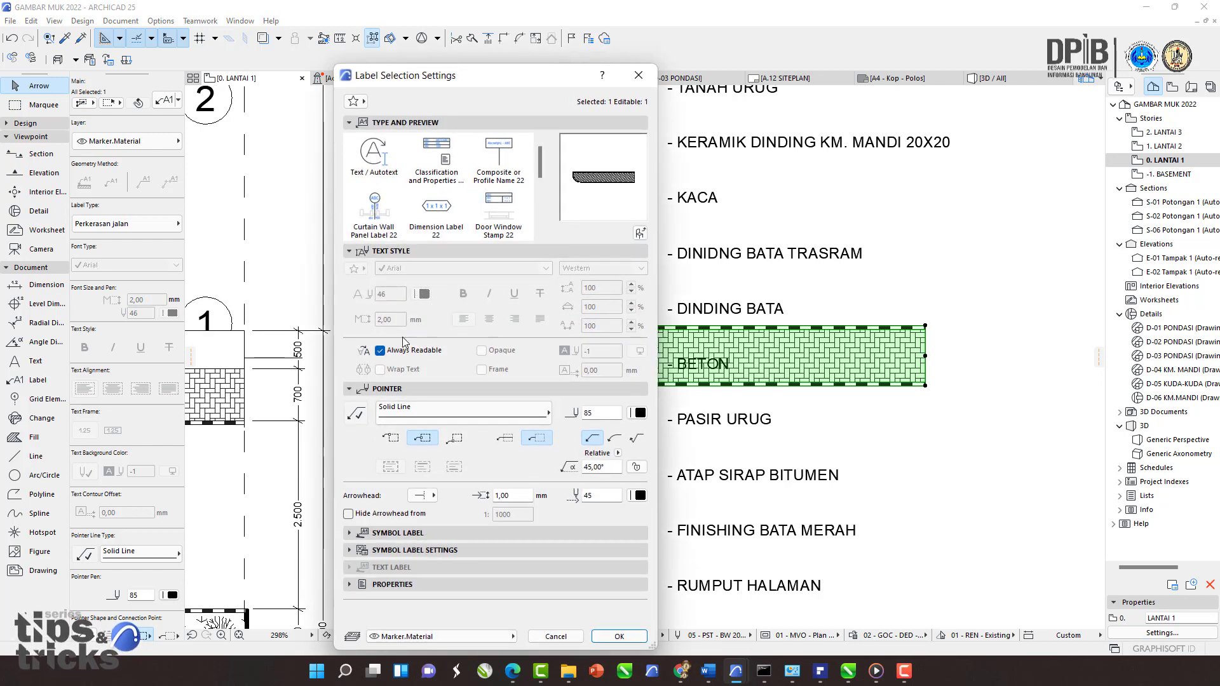
pyautogui.click(359, 416)
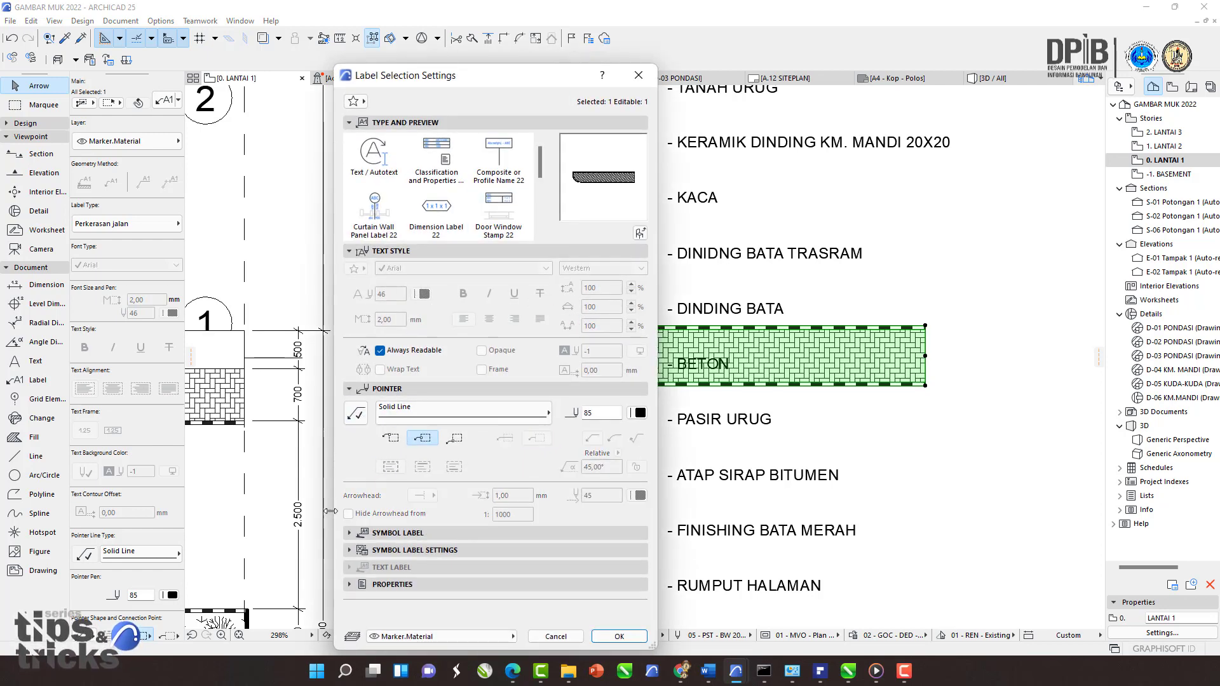
pyautogui.click(356, 416)
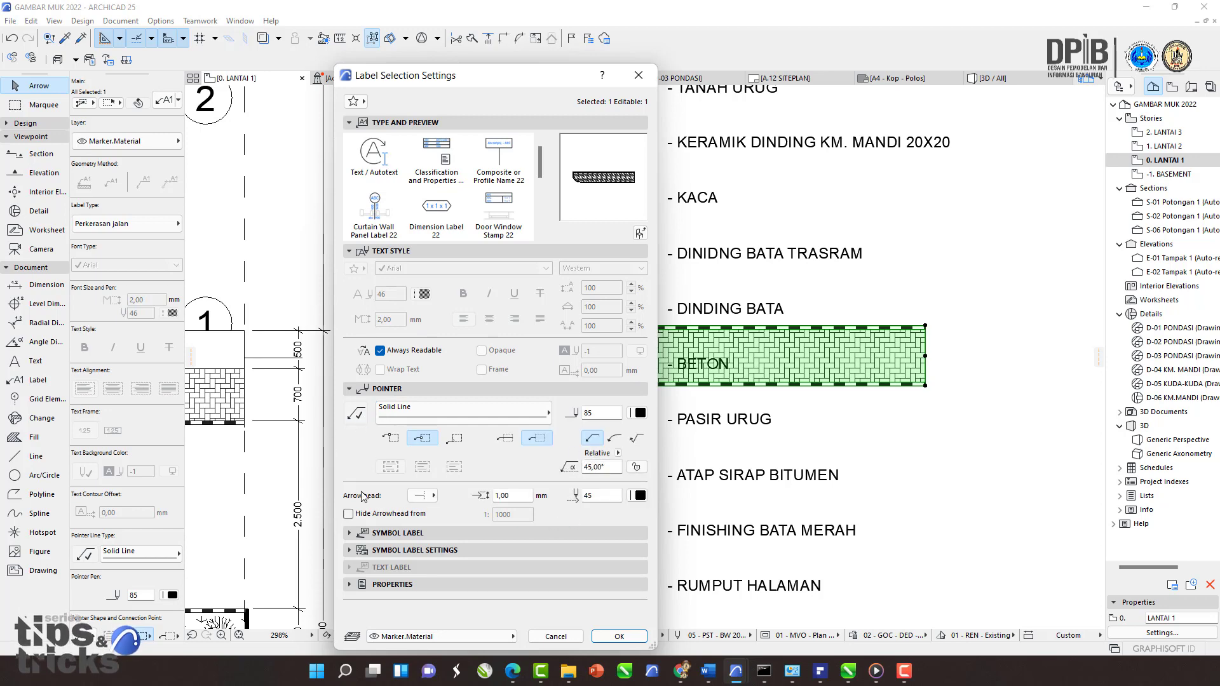
pyautogui.click(355, 417)
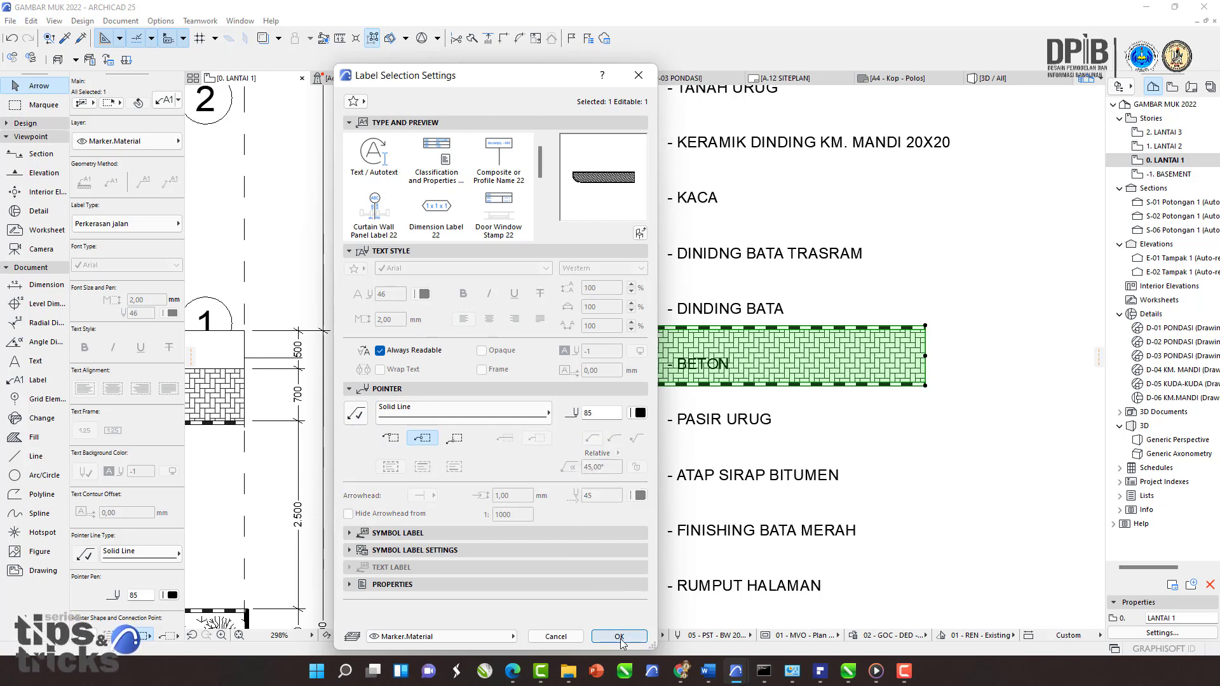
pyautogui.click(621, 640)
# Step: Move the pavement label into line with the legend symbols
pyautogui.moveTo(497, 470); pyautogui.dragTo(614, 401, button='middle')
pyautogui.moveTo(621, 407); pyautogui.dragTo(489, 234)
pyautogui.moveTo(550, 302); pyautogui.dragTo(596, 372, button='middle')
pyautogui.moveTo(564, 320); pyautogui.dragTo(586, 331, button='middle')
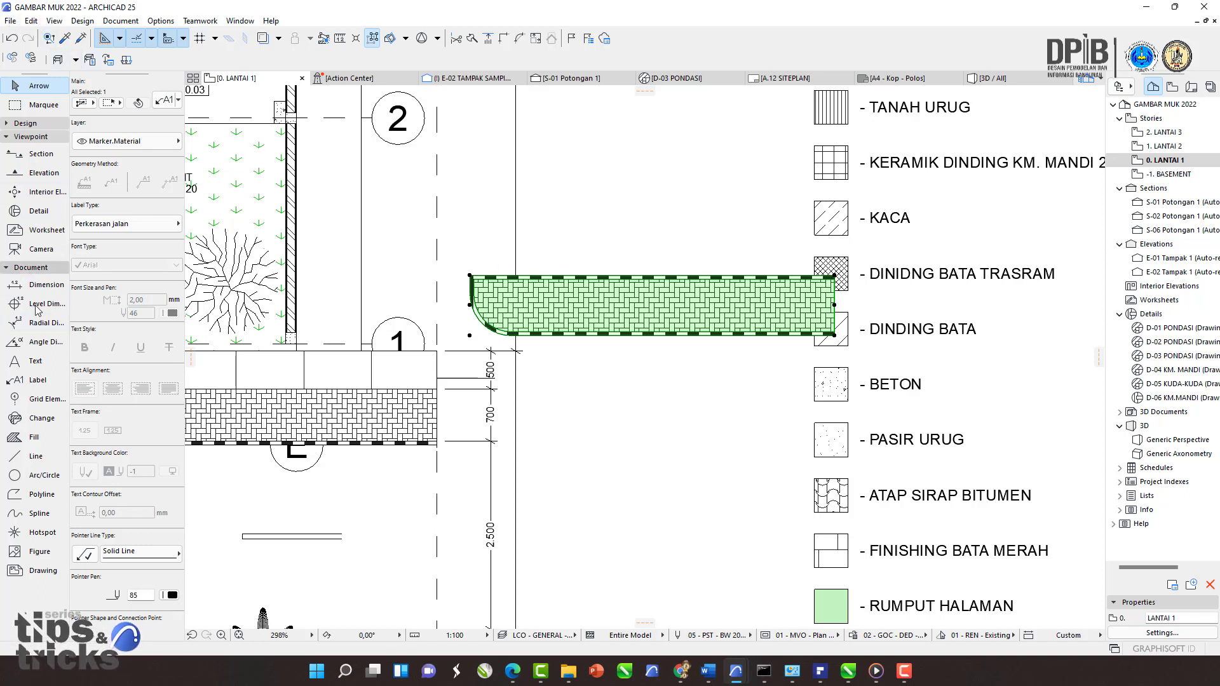
# Step: Review the selected label's settings and library type without changing them
pyautogui.click(27, 381)
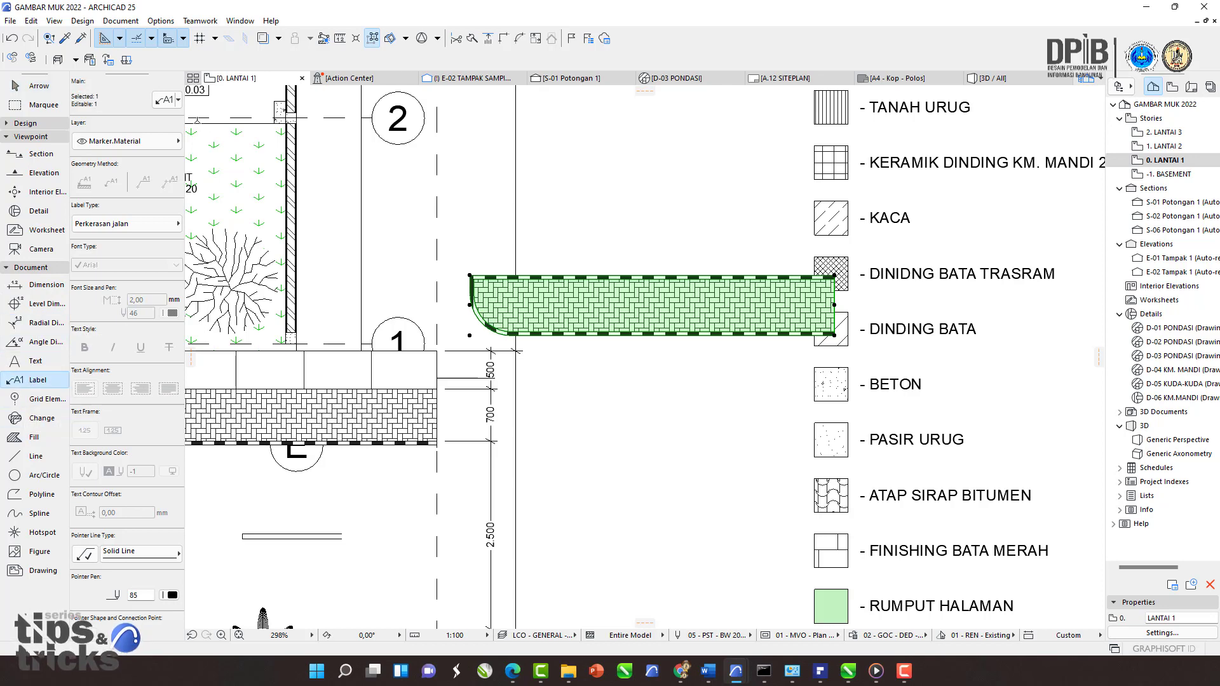
pyautogui.click(176, 99)
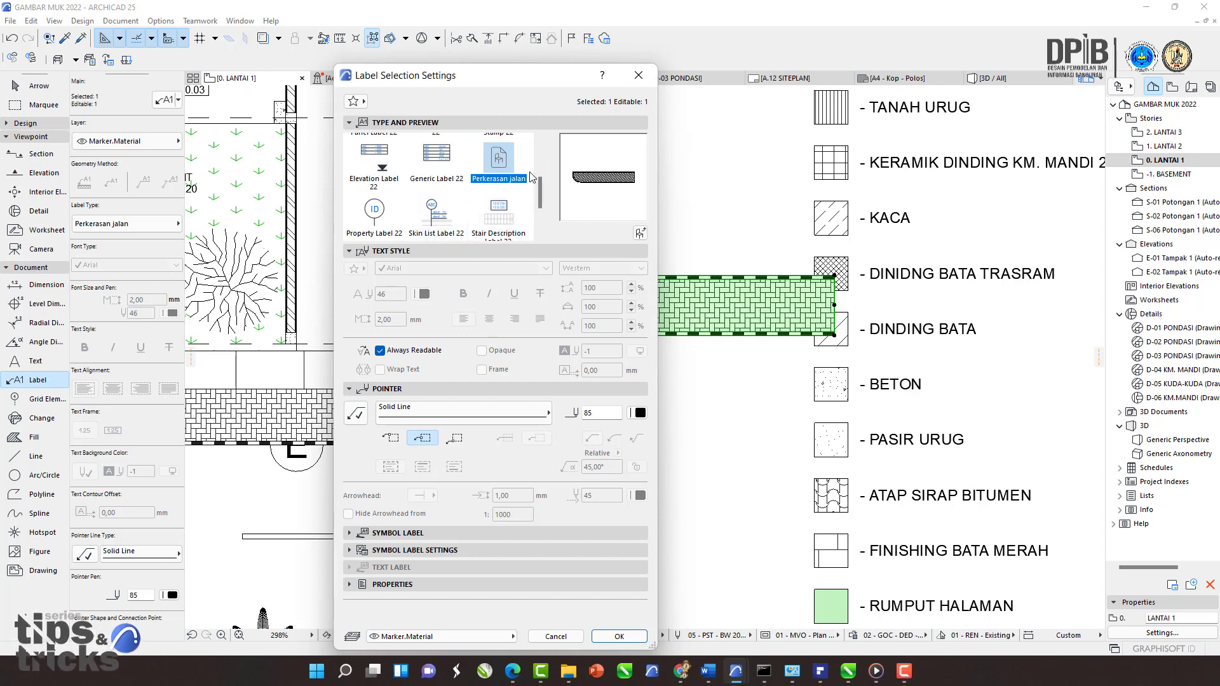
pyautogui.moveTo(519, 85); pyautogui.dragTo(461, 187)
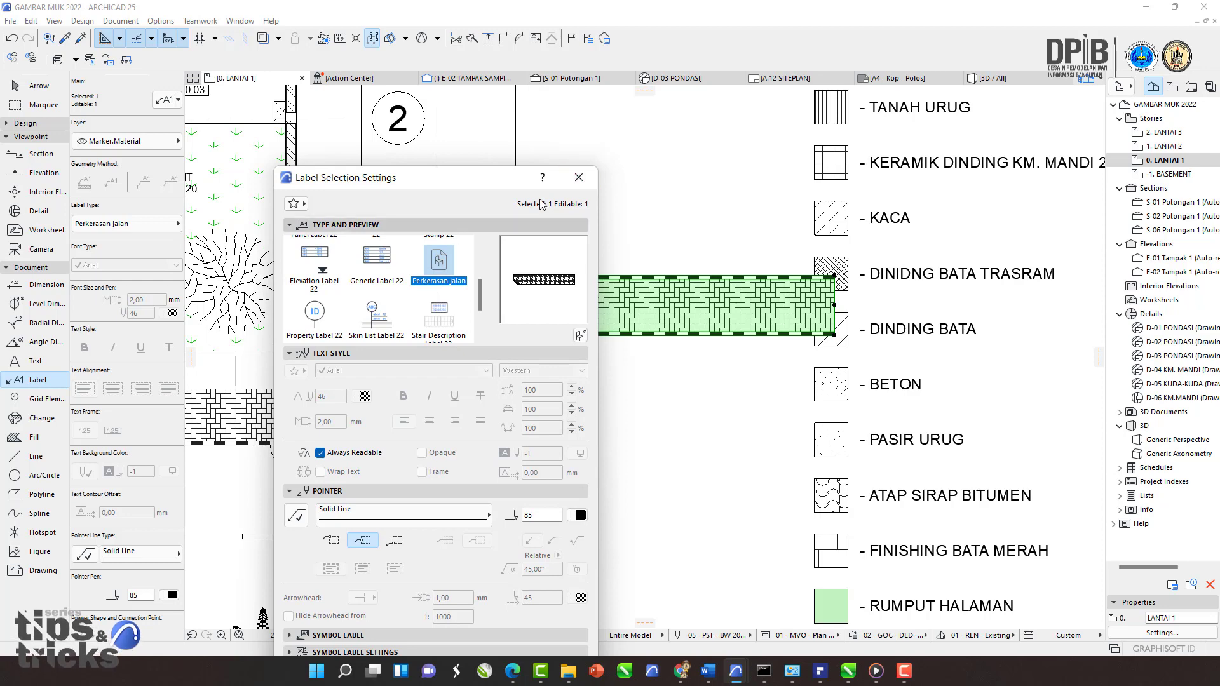
pyautogui.click(579, 178)
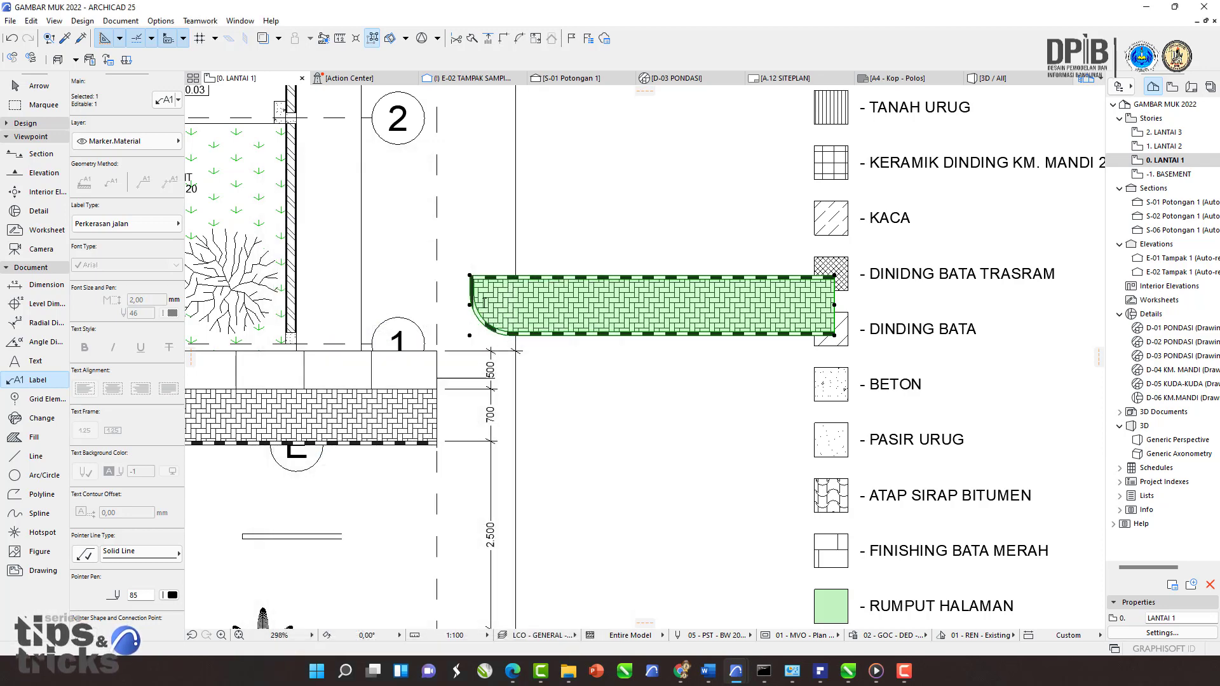
pyautogui.moveTo(486, 333); pyautogui.dragTo(547, 341, button='middle')
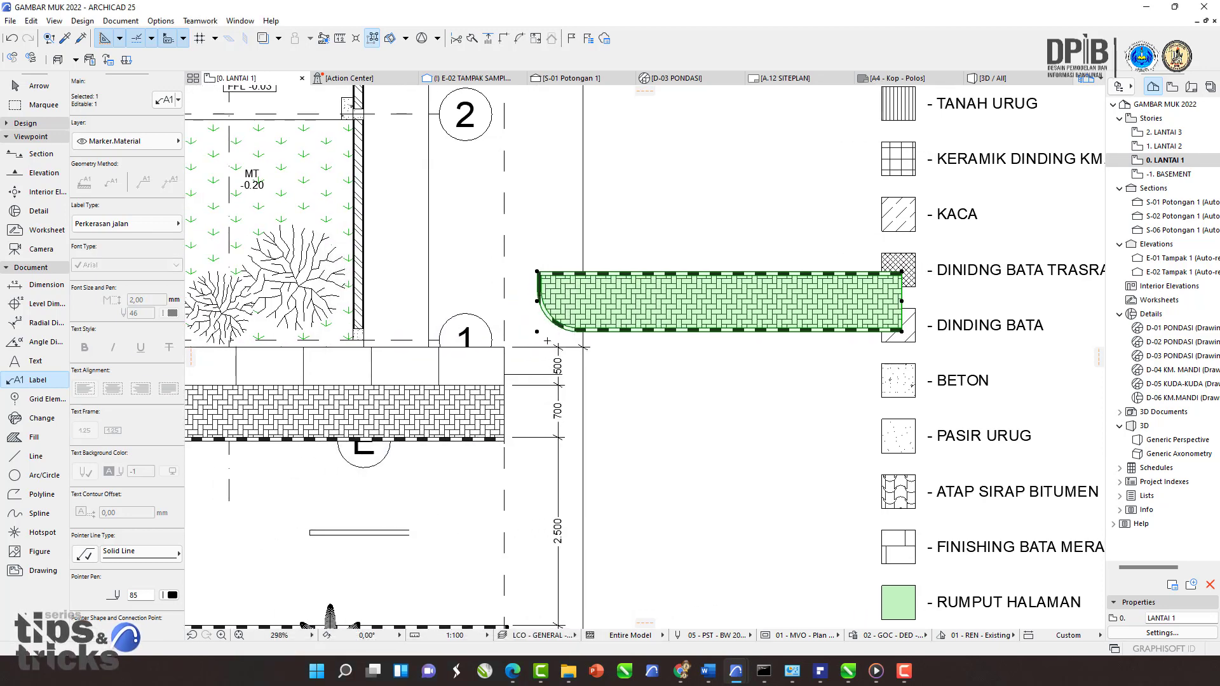
# Step: Inspect the road pavement area in the 3D window and return to the floor plan
pyautogui.click(995, 82)
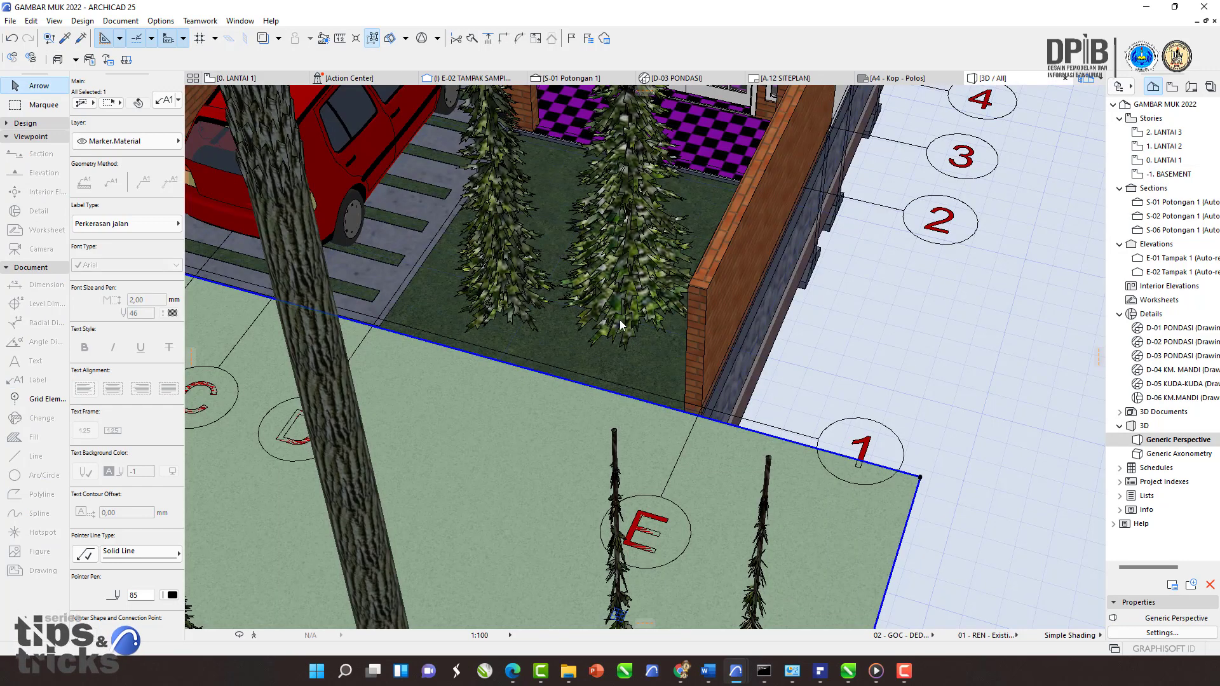
pyautogui.moveTo(691, 302); pyautogui.dragTo(486, 270, button='middle')
pyautogui.scroll(-2, 240, 360)
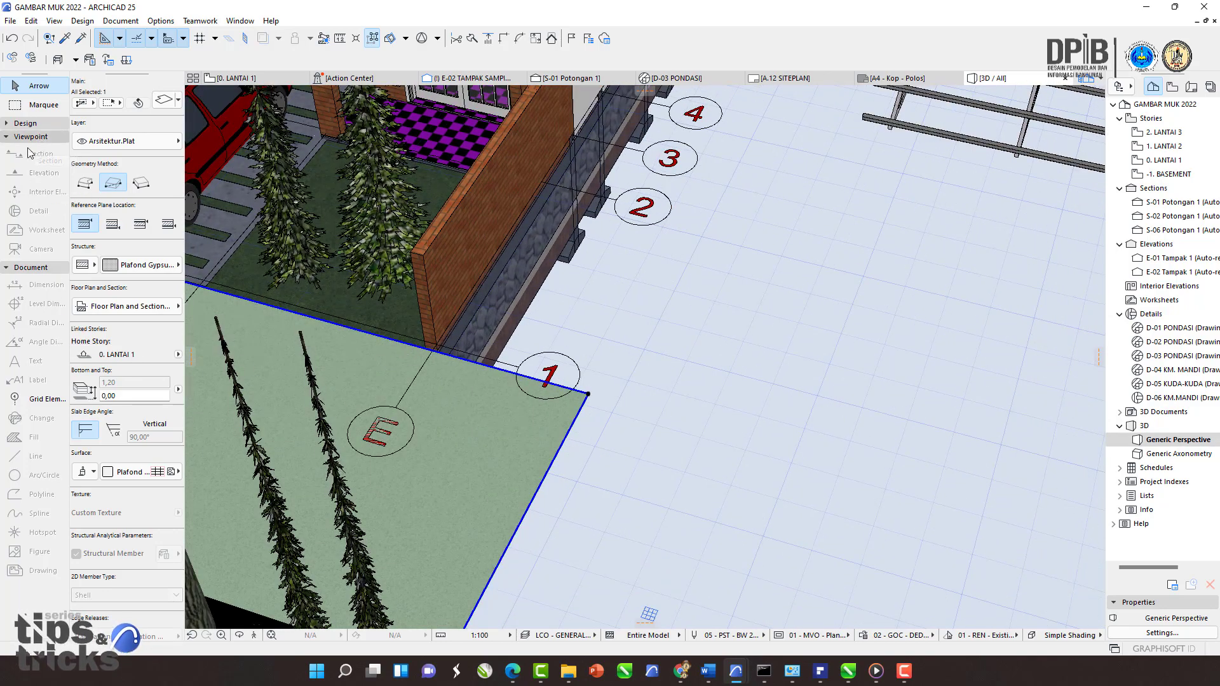
pyautogui.click(30, 124)
pyautogui.click(33, 124)
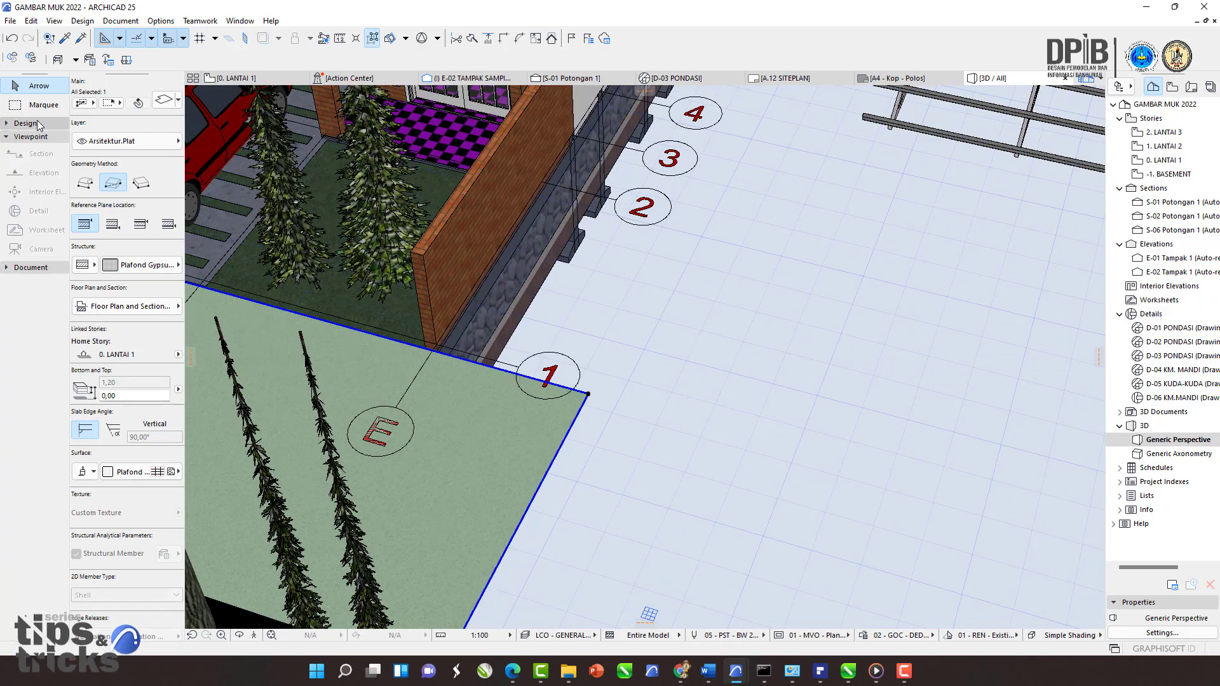
pyautogui.click(30, 267)
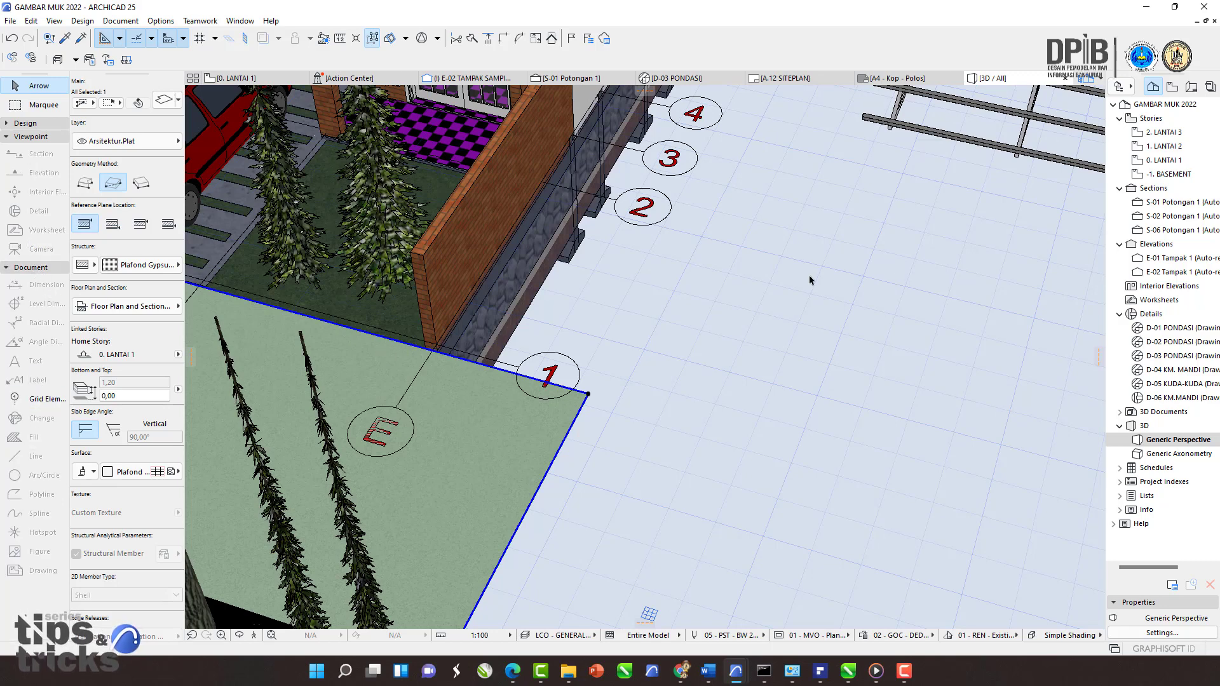
pyautogui.moveTo(660, 293); pyautogui.dragTo(689, 358, button='middle')
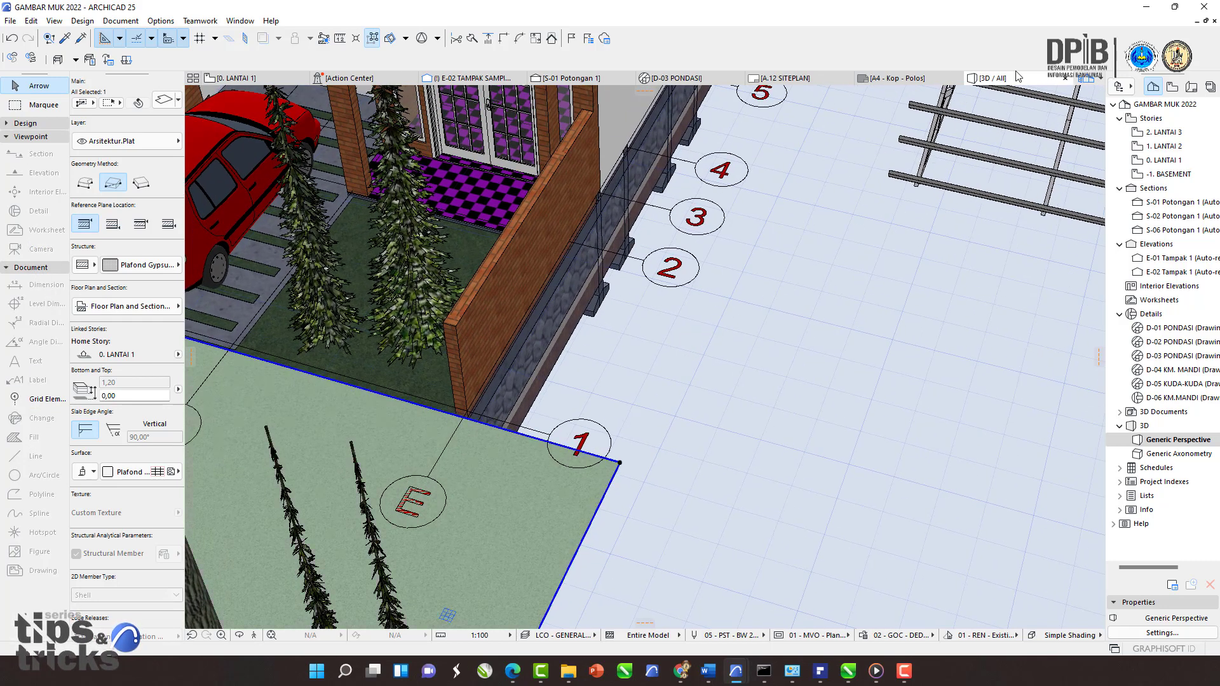
pyautogui.click(256, 83)
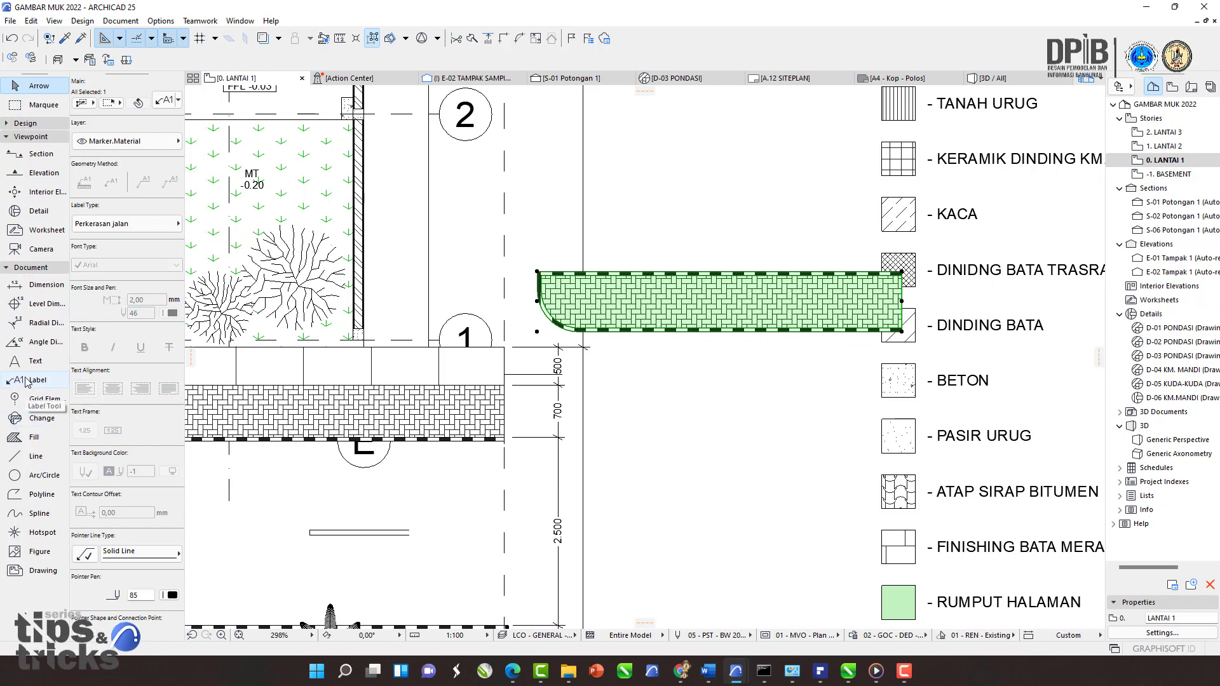
pyautogui.scroll(1, 195, 281)
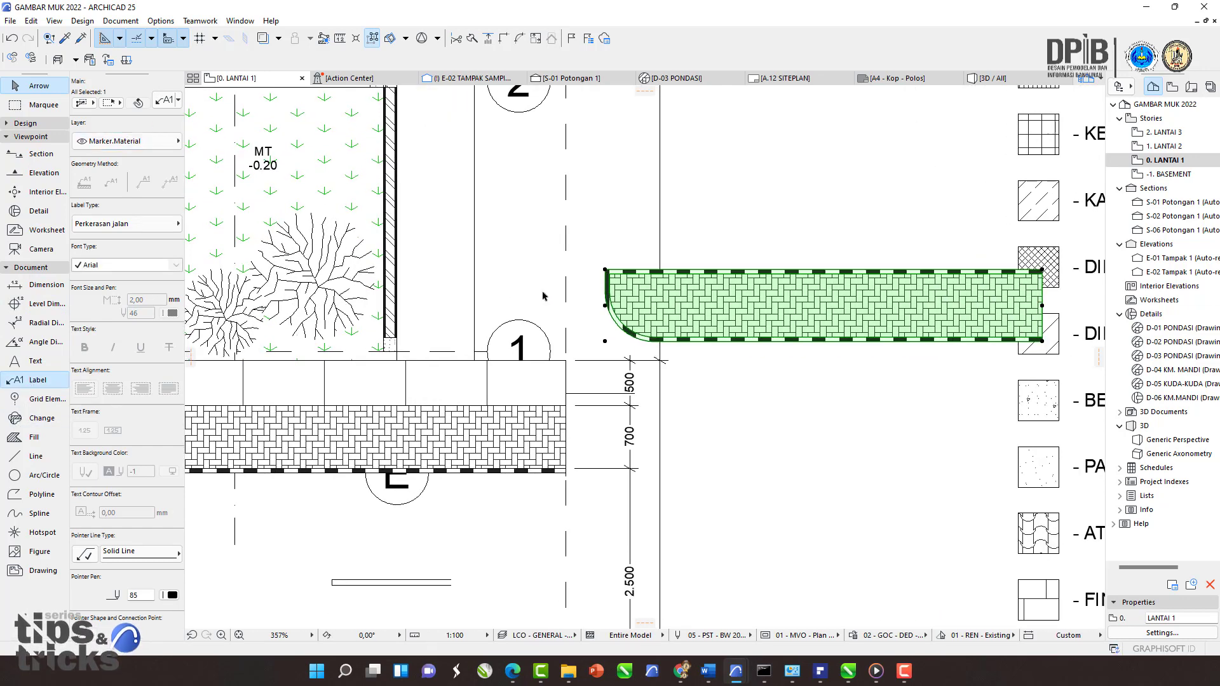
pyautogui.click(990, 79)
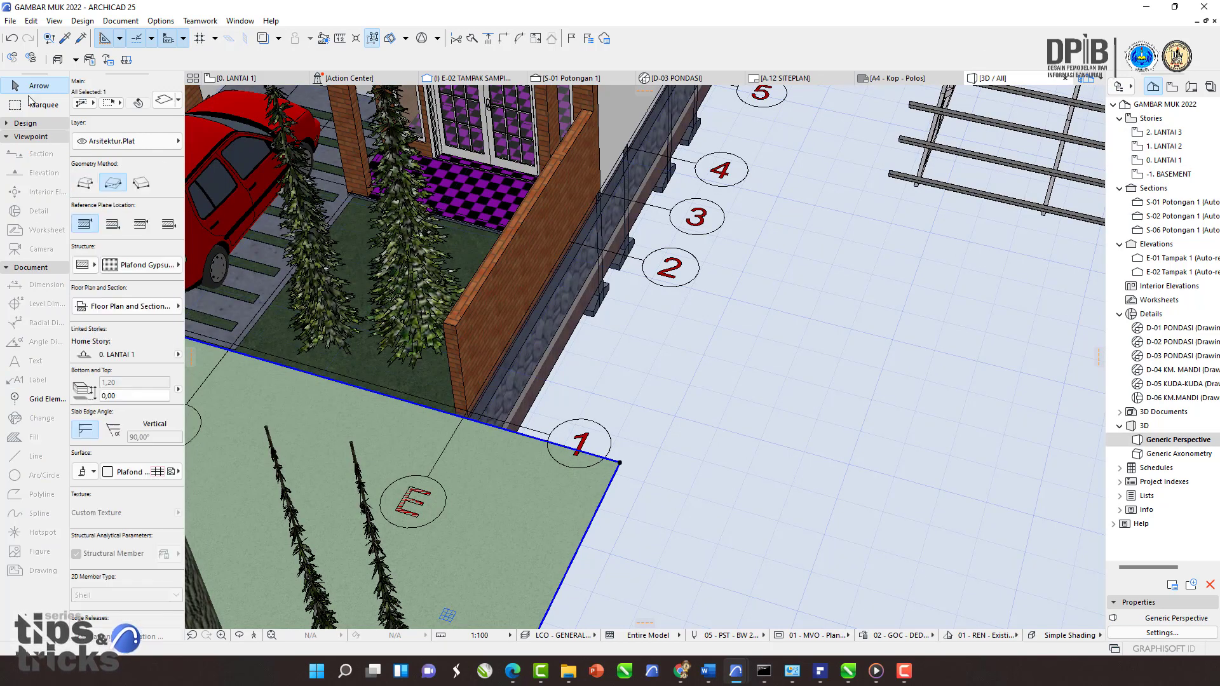
pyautogui.click(234, 77)
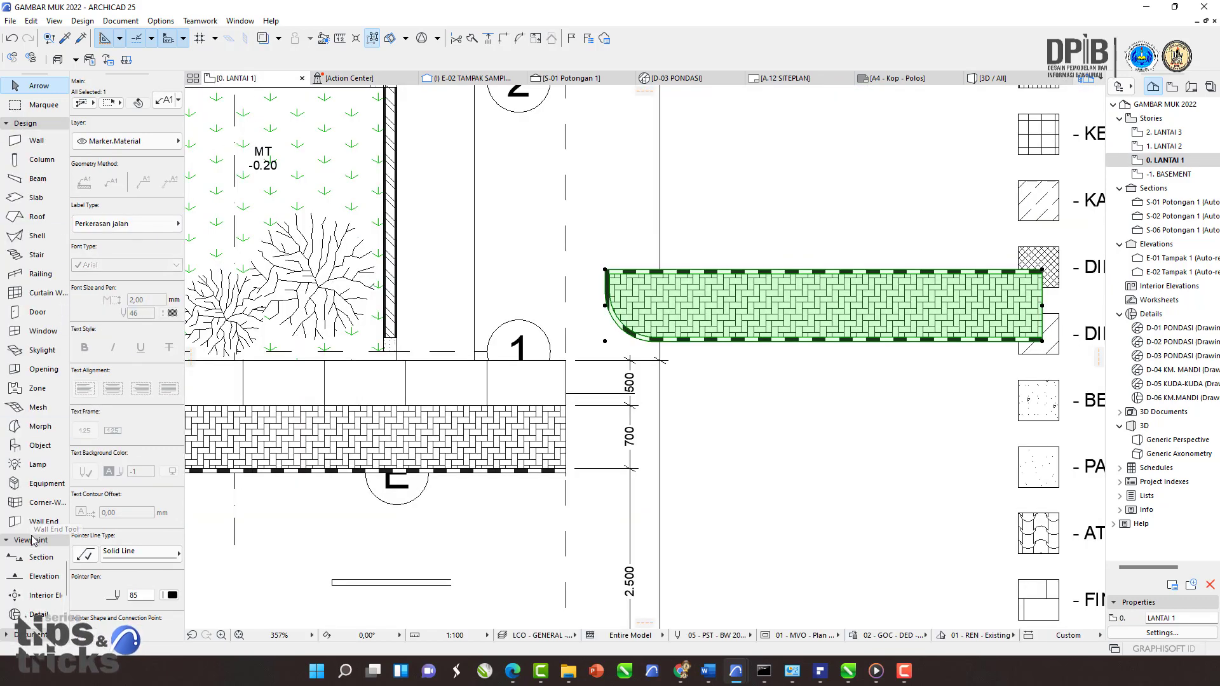
# Step: Place the STRUKTUR ATAP roof truss object from the Object tool into the floor plan beside the legend
pyautogui.click(33, 448)
pyautogui.click(165, 100)
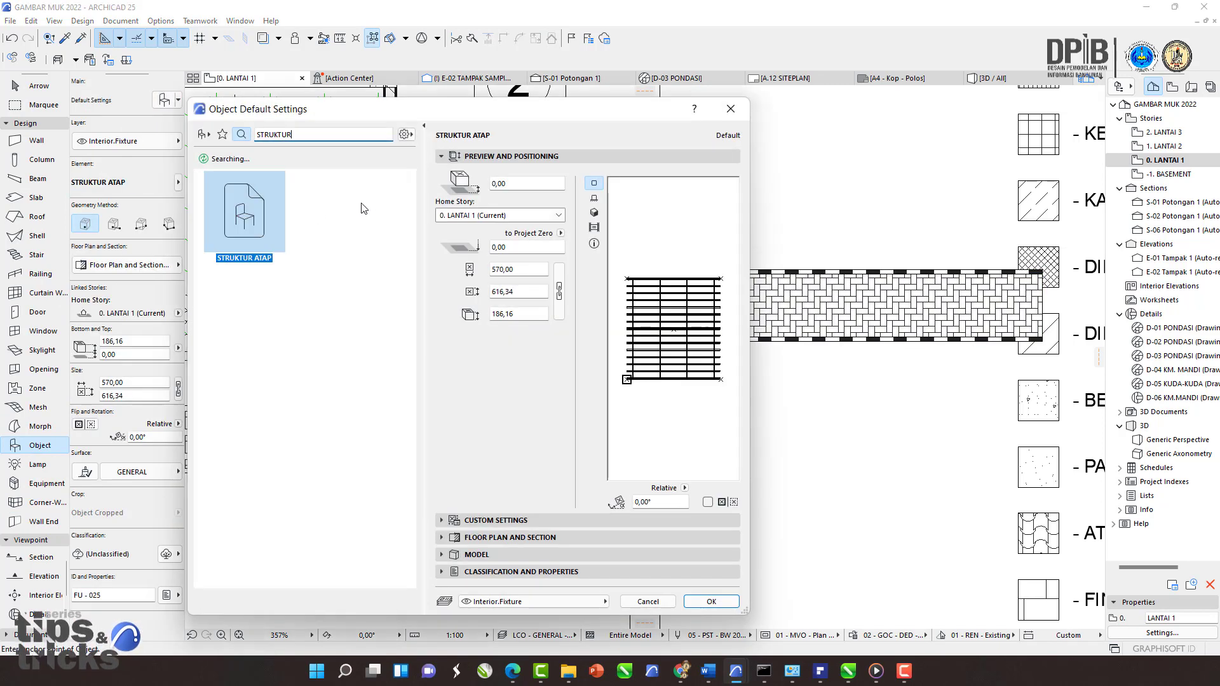
pyautogui.click(721, 603)
pyautogui.scroll(-1, 848, 323)
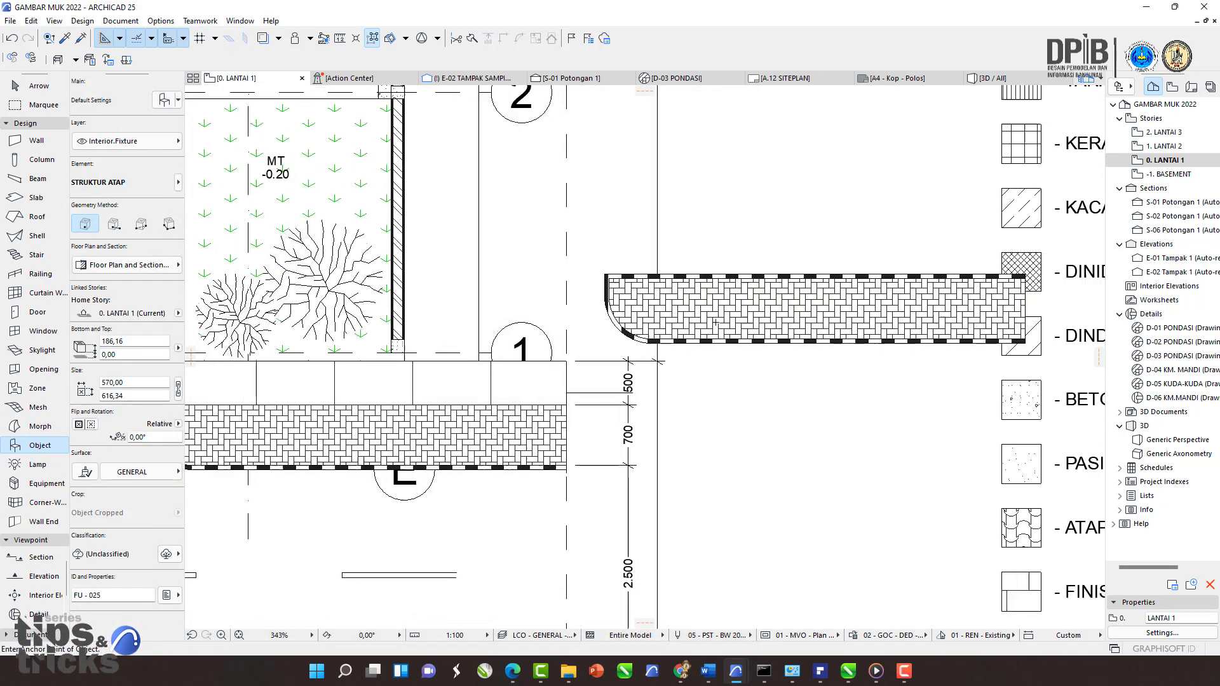
pyautogui.moveTo(848, 323); pyautogui.dragTo(631, 582, button='middle')
pyautogui.click(570, 372)
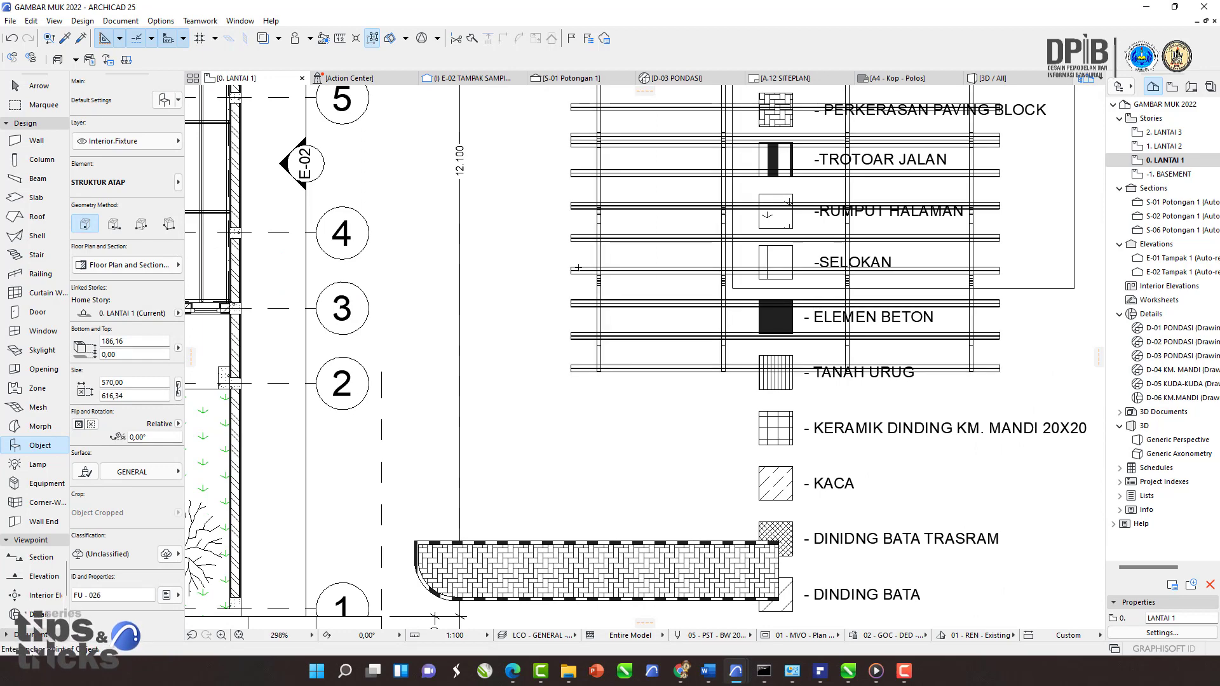
pyautogui.moveTo(590, 256); pyautogui.dragTo(563, 367, button='middle')
pyautogui.press('Escape')
# Step: View the placed roof truss object in the 3D window
pyautogui.click(562, 282)
pyautogui.click(563, 285)
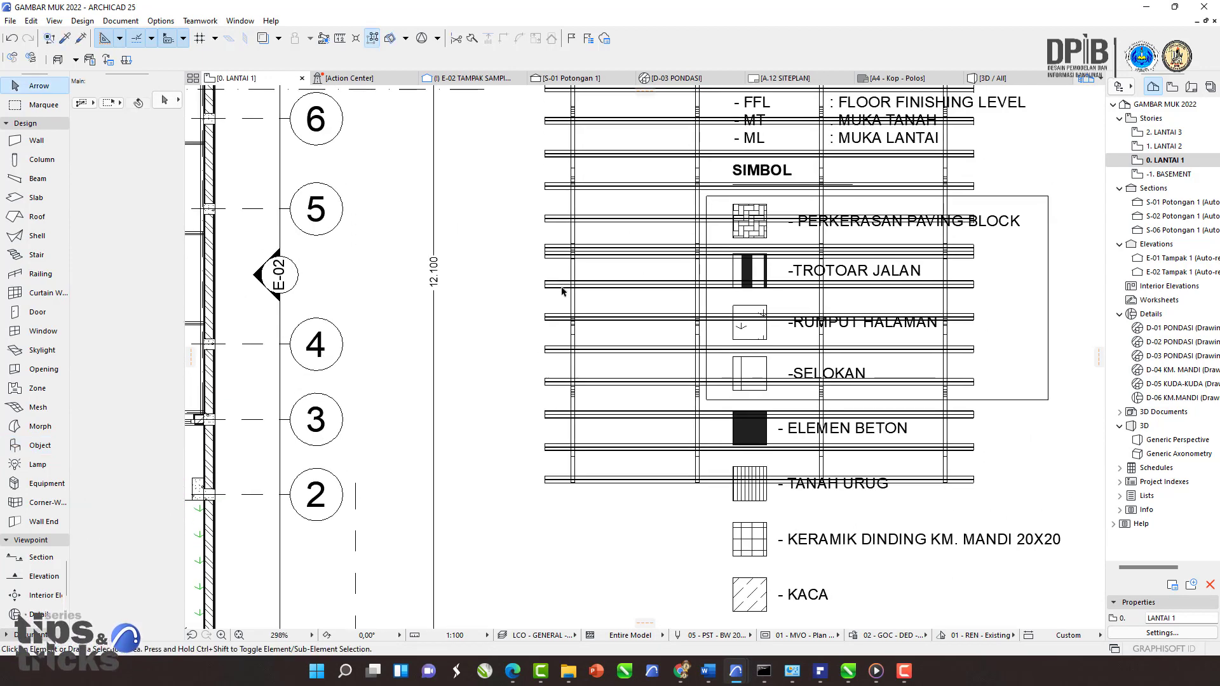
pyautogui.click(563, 289)
pyautogui.click(564, 289)
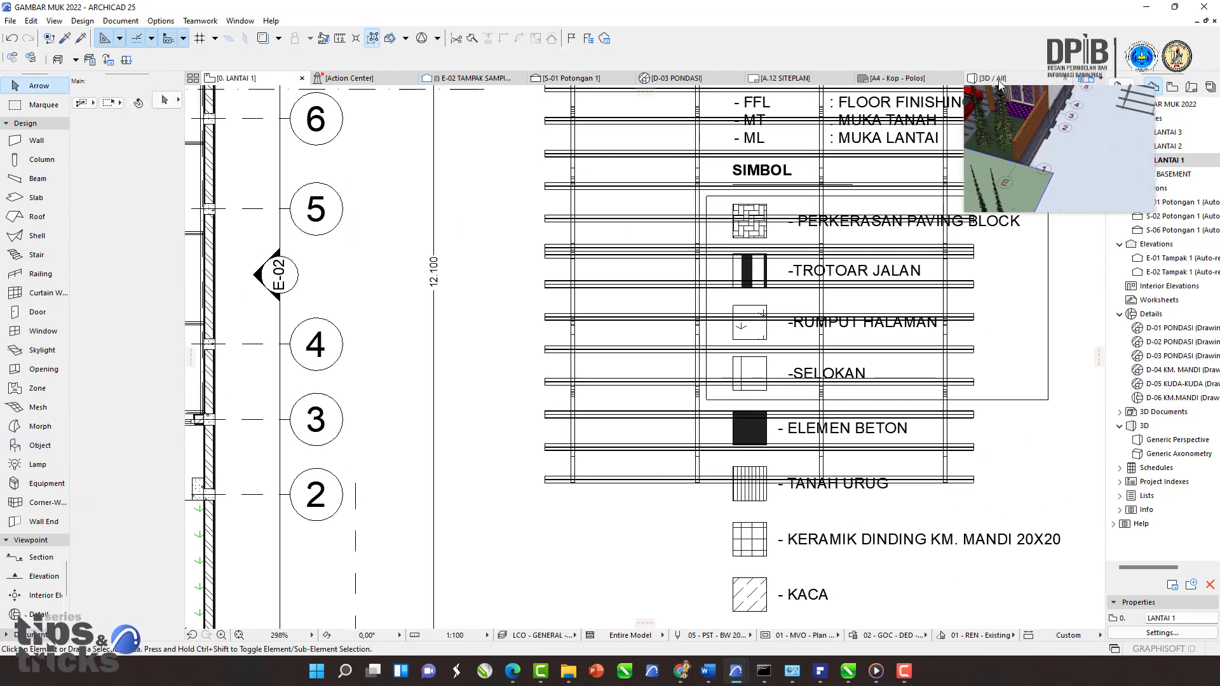
pyautogui.click(998, 80)
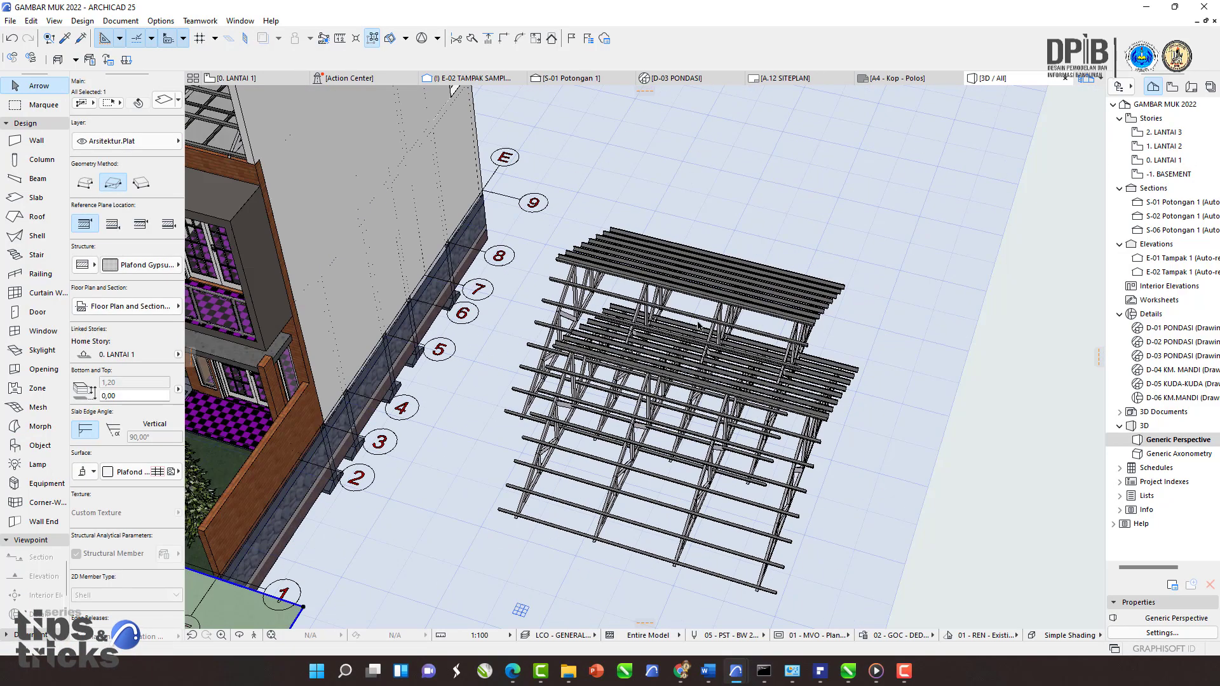
# Step: Try to drag the selected roof truss object to a new position in the 3D window
pyautogui.click(649, 294)
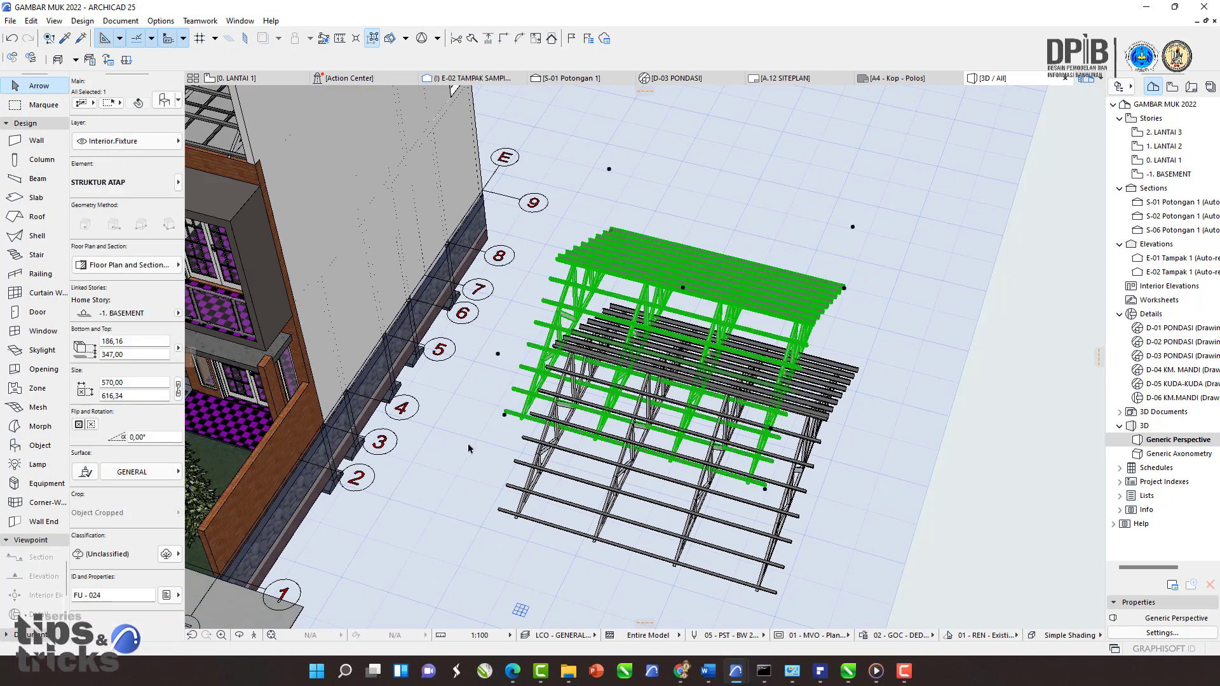
pyautogui.hotkey('ctrl', 'd')
pyautogui.click(429, 449)
pyautogui.click(518, 284)
pyautogui.moveTo(472, 389); pyautogui.dragTo(671, 343, button='middle')
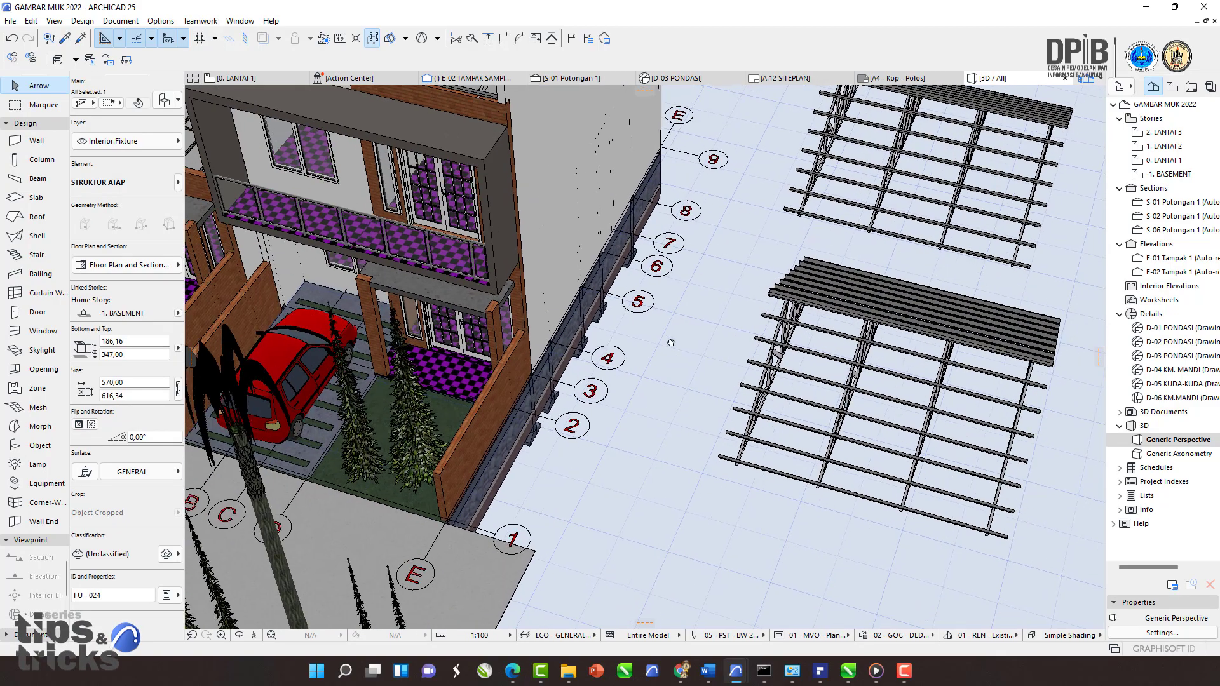
# Step: View the model in the floor plan and return to the 3D window
pyautogui.click(235, 77)
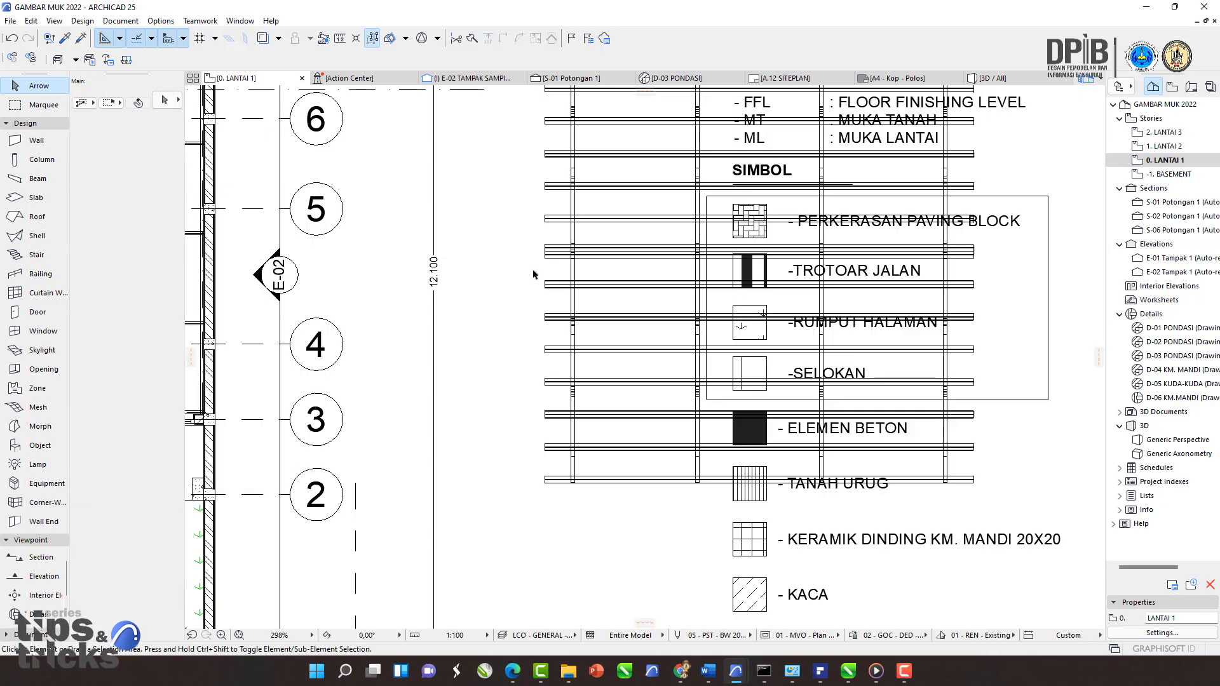
pyautogui.scroll(-5, 533, 274)
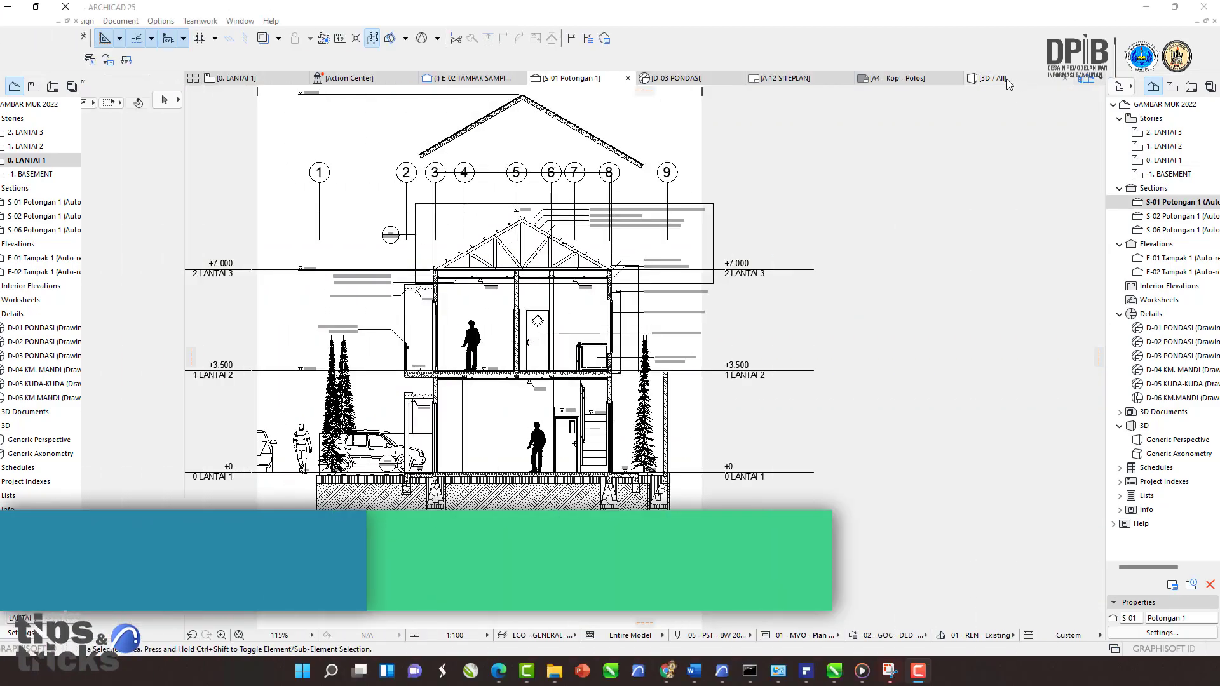
pyautogui.moveTo(1005, 80)
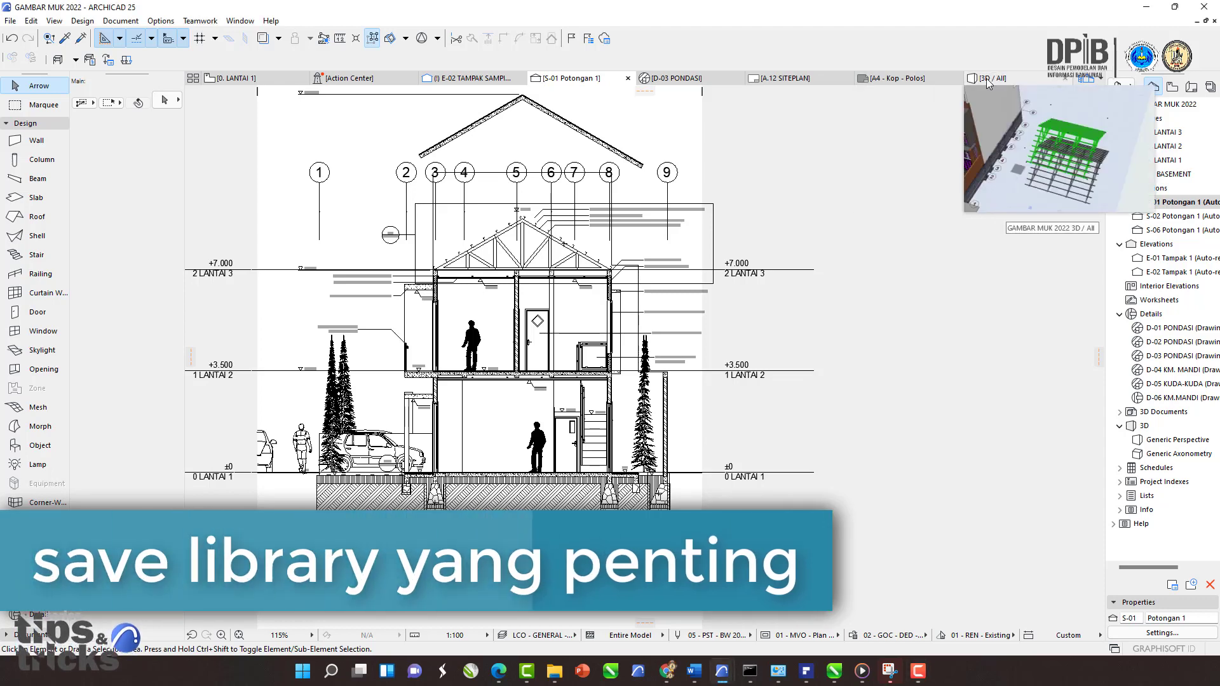
pyautogui.click(990, 79)
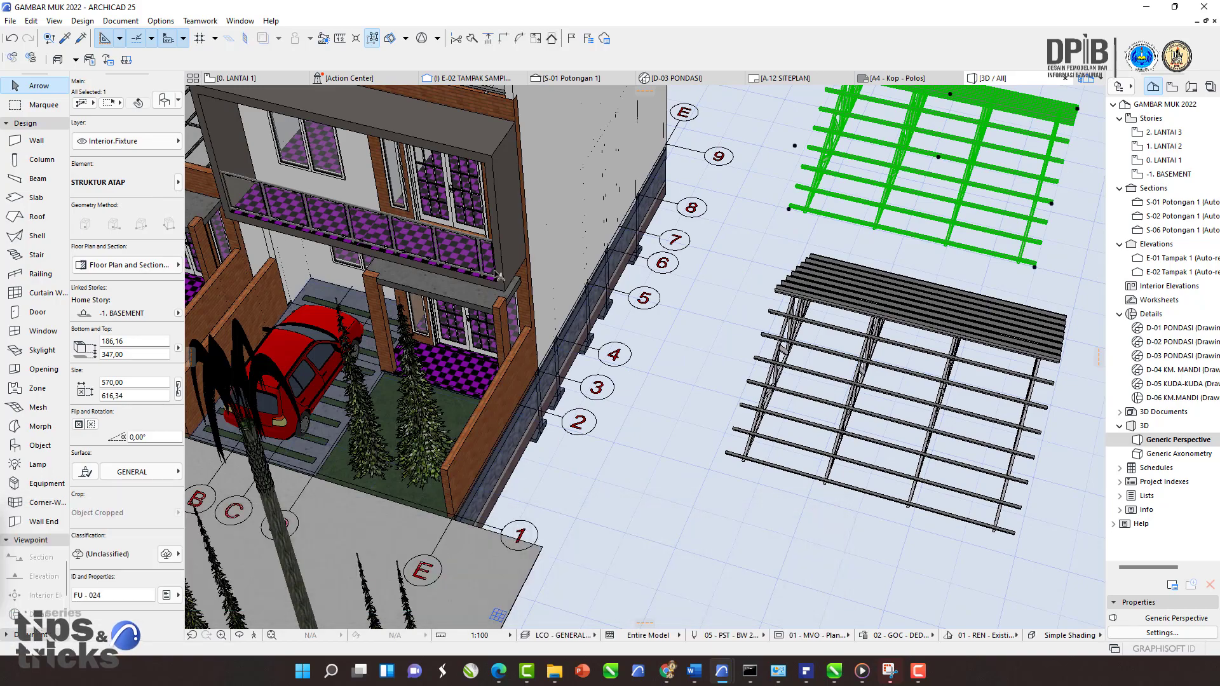
pyautogui.moveTo(496, 273); pyautogui.dragTo(755, 338, button='middle')
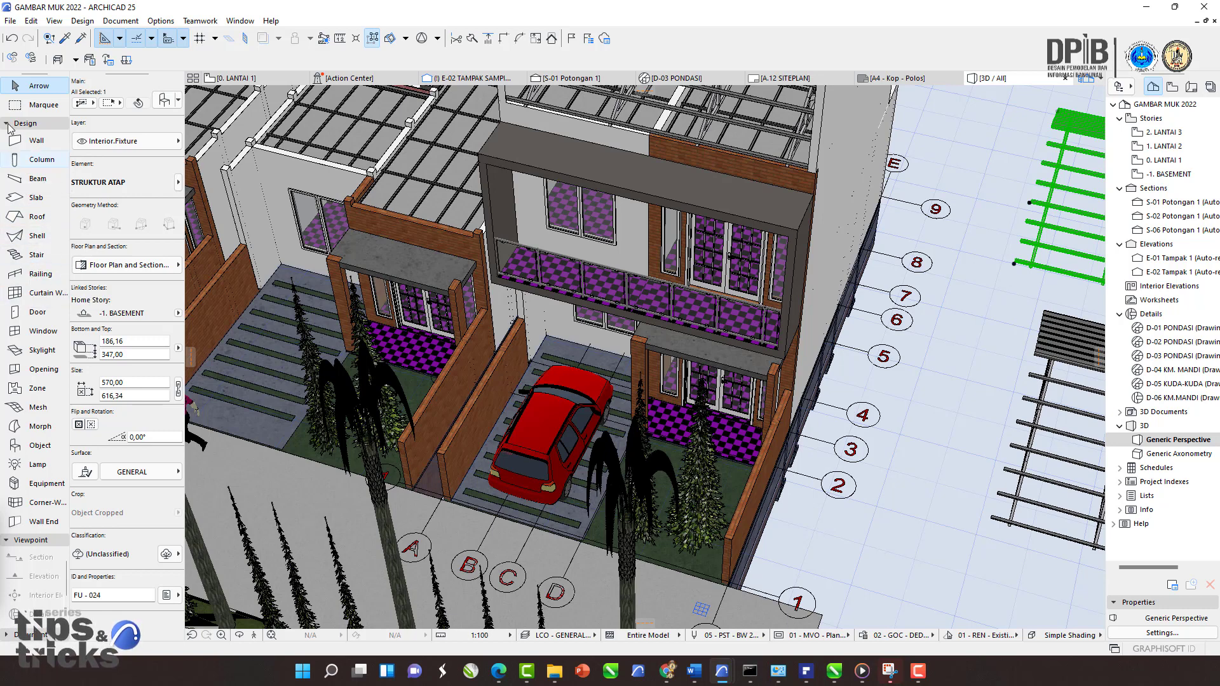
# Step: Open the Profile Manager and browse the list of available profiles without changing anything
pyautogui.click(36, 142)
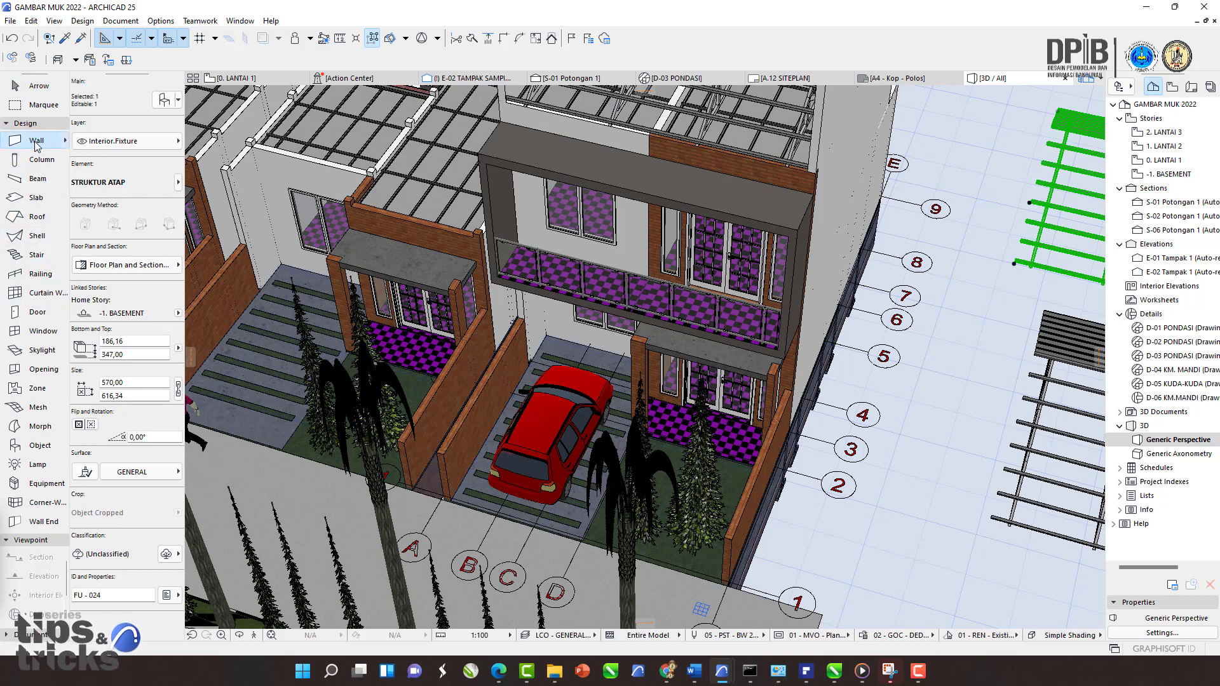
pyautogui.click(160, 21)
pyautogui.moveTo(188, 40)
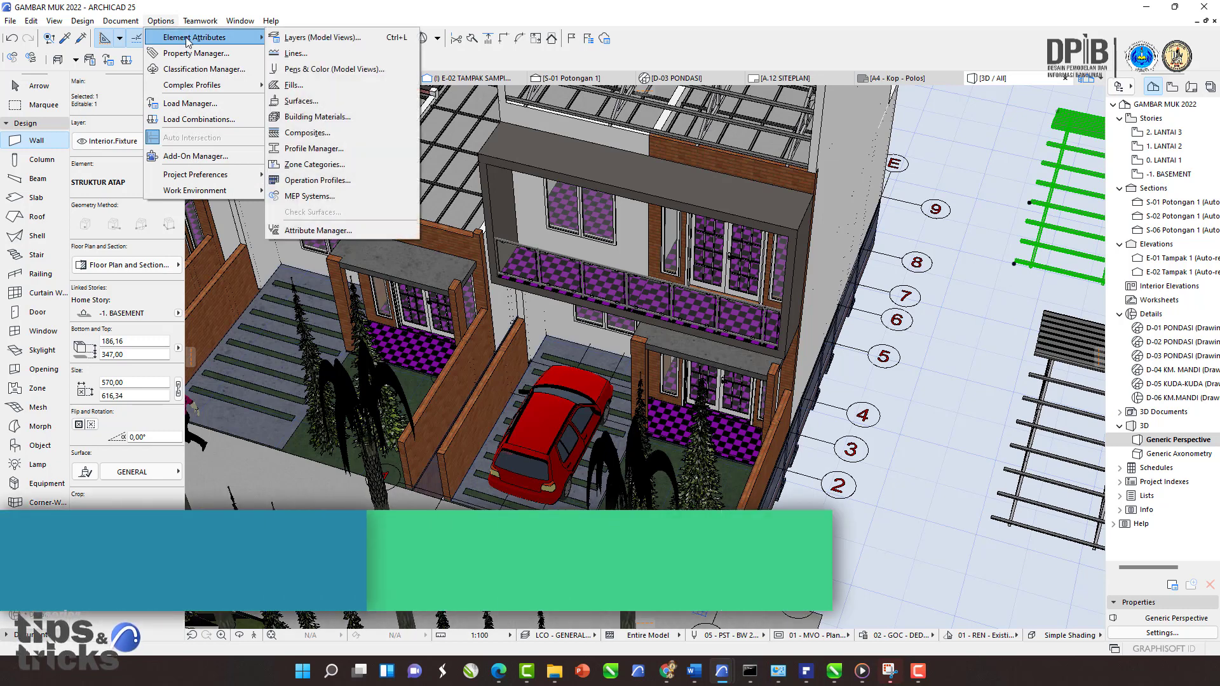
pyautogui.click(314, 149)
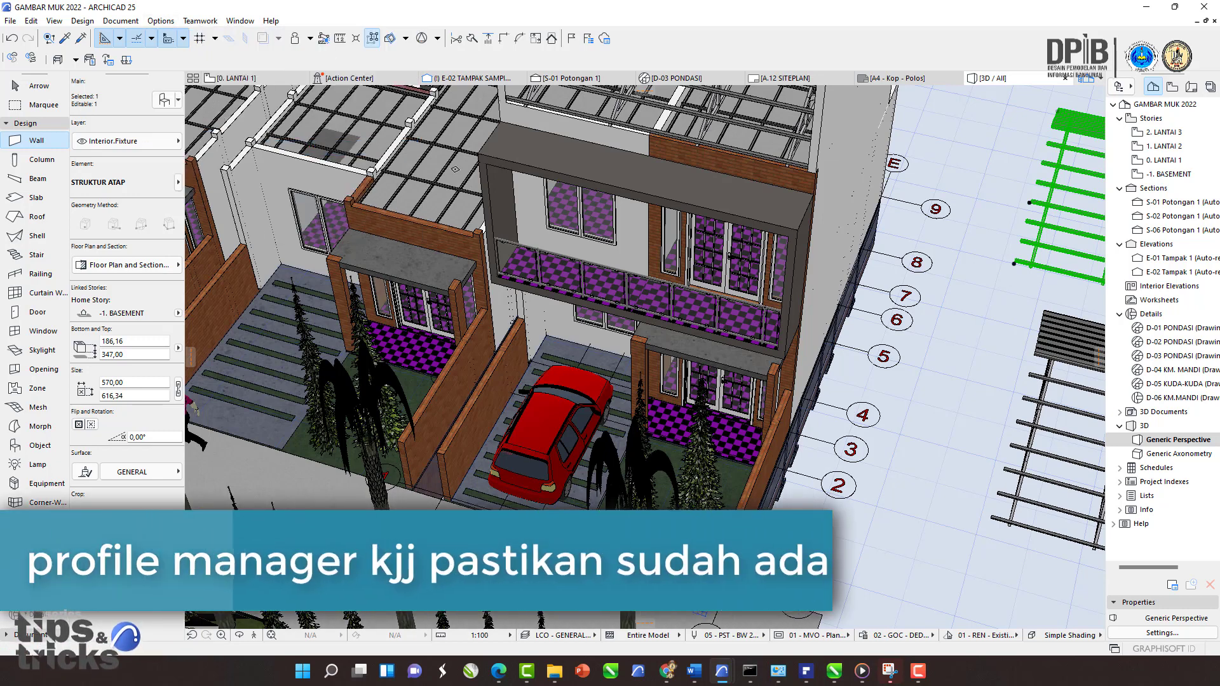
pyautogui.moveTo(0, 239); pyautogui.dragTo(467, 182)
pyautogui.click(499, 230)
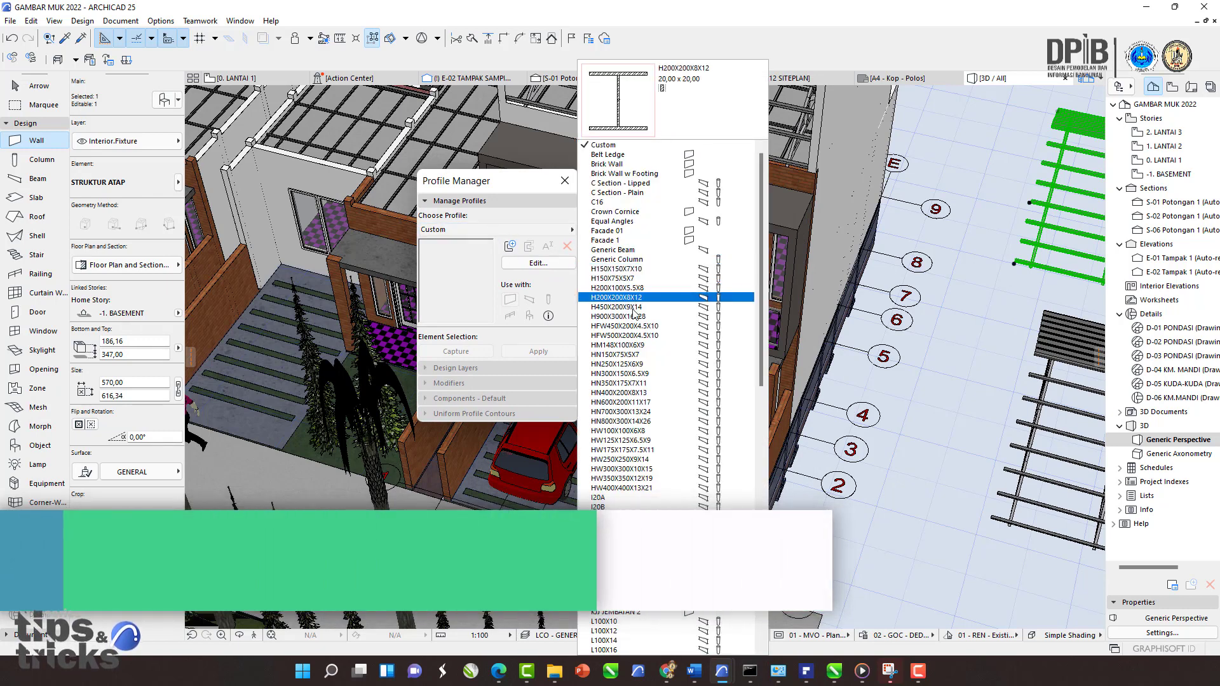
pyautogui.scroll(-8, 634, 311)
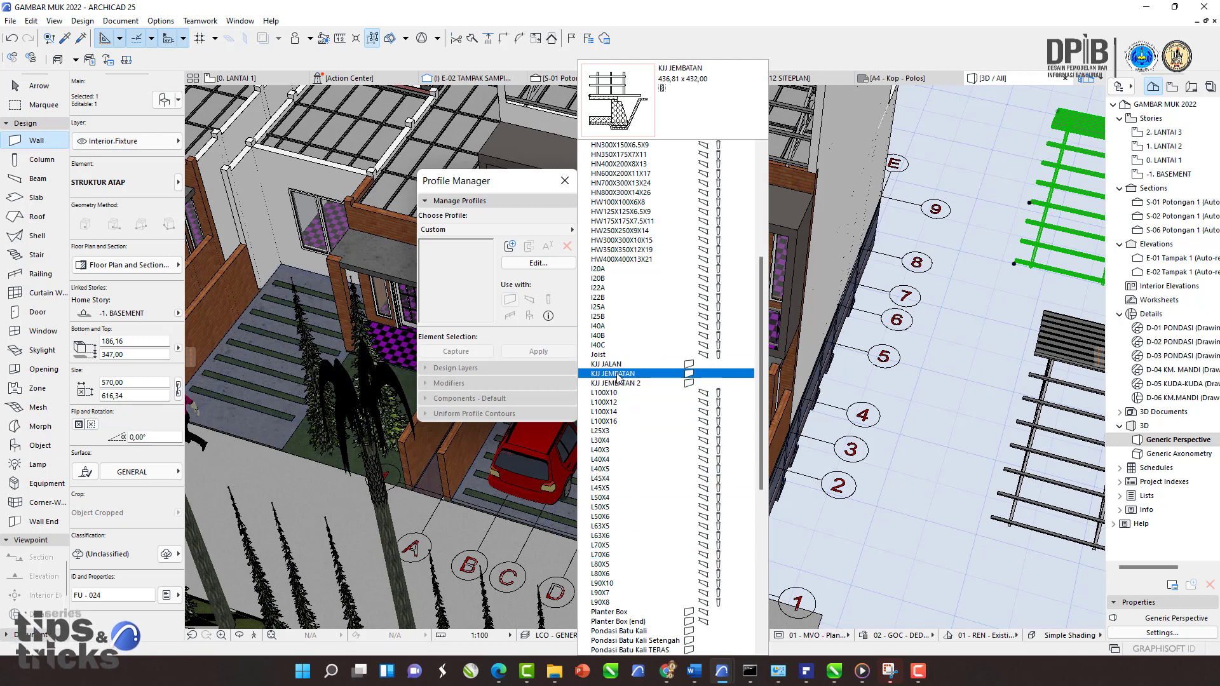
pyautogui.scroll(3, 623, 370)
pyautogui.scroll(-9, 623, 372)
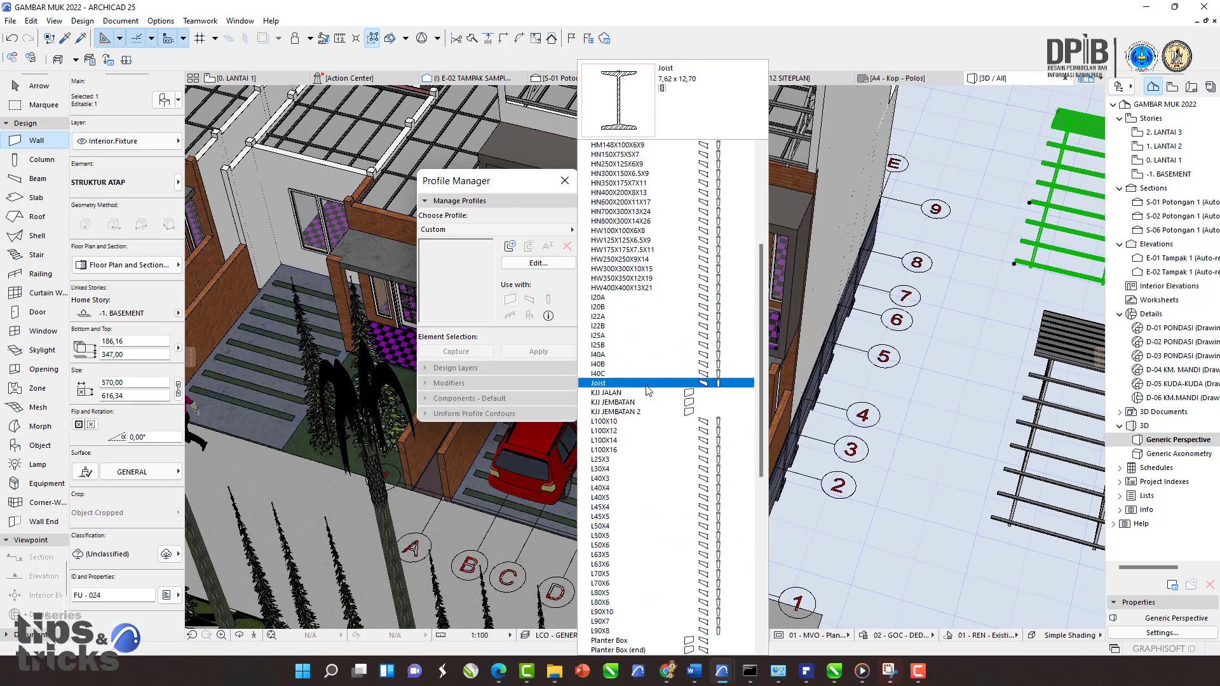
pyautogui.scroll(-5, 656, 426)
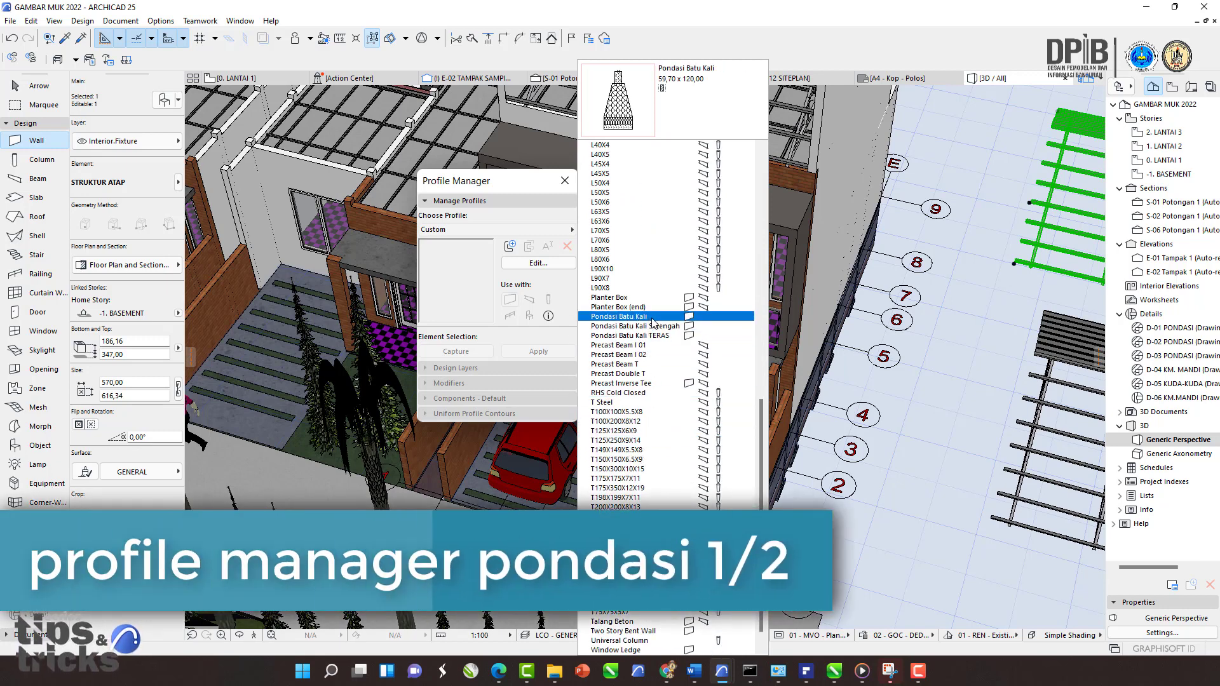
pyautogui.click(498, 197)
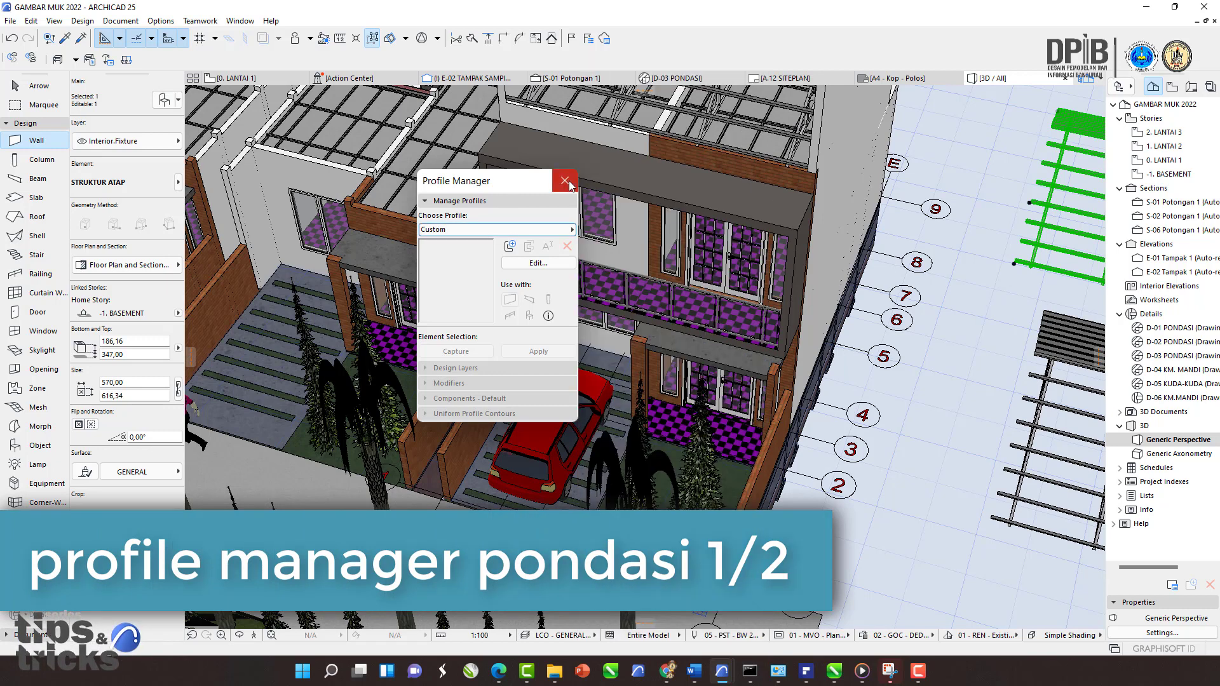
pyautogui.click(565, 182)
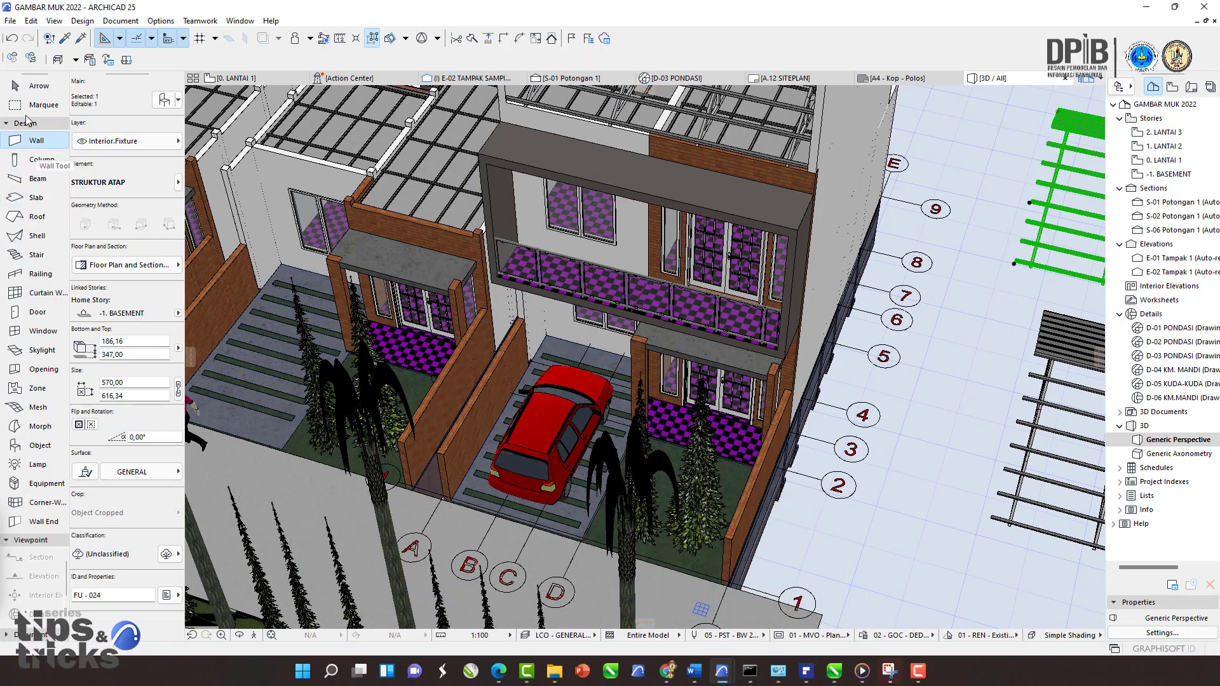
# Step: Swap the selected object for the PONDASI TELAPAK library part, found by searching 'pondasi', and view it in 3D
pyautogui.click(38, 447)
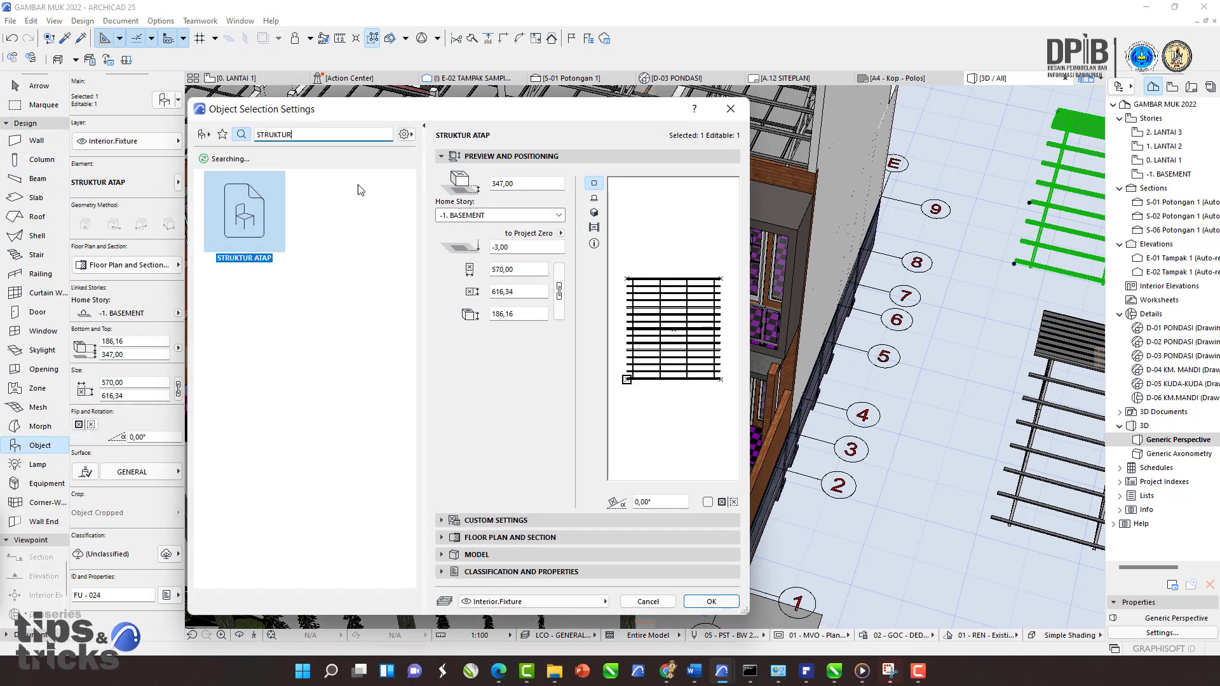
pyautogui.doubleClick(302, 134)
pyautogui.write('pondasi')
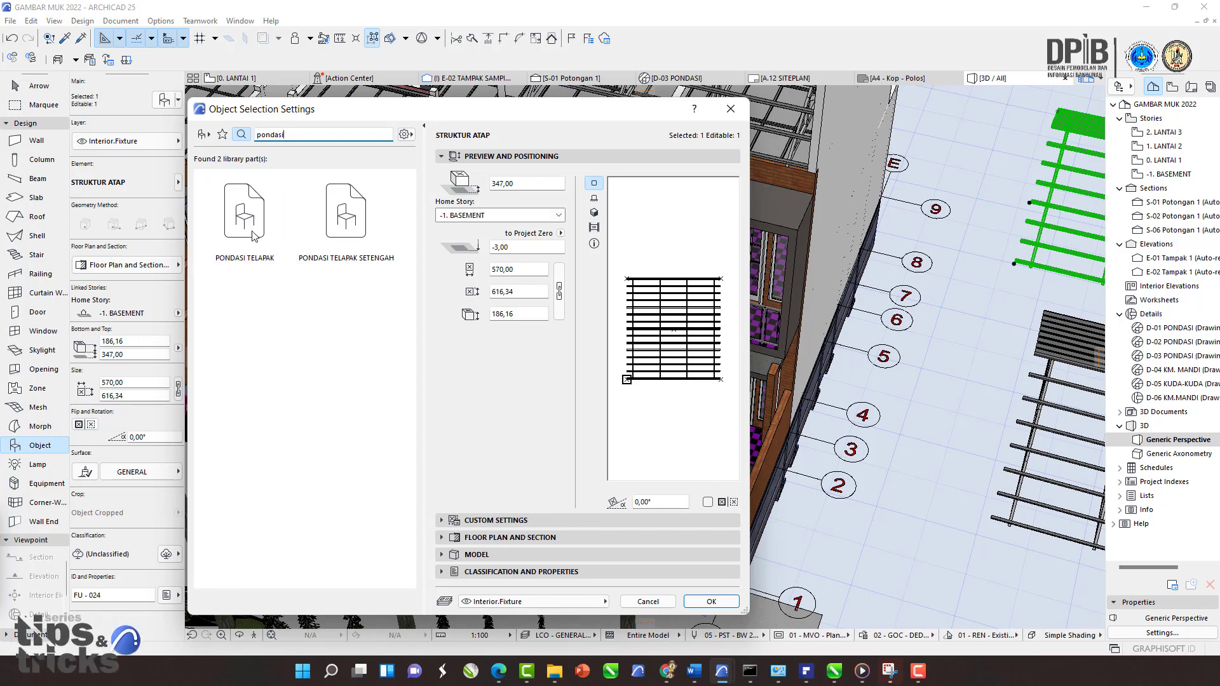
pyautogui.click(248, 183)
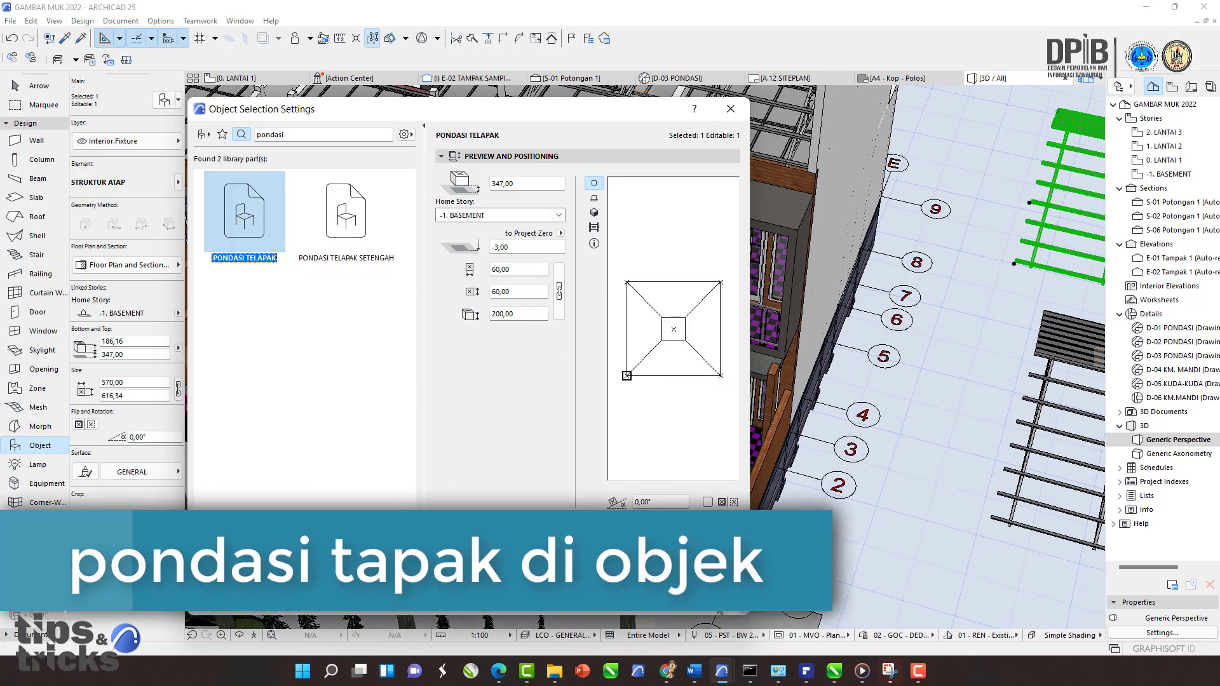
pyautogui.click(712, 603)
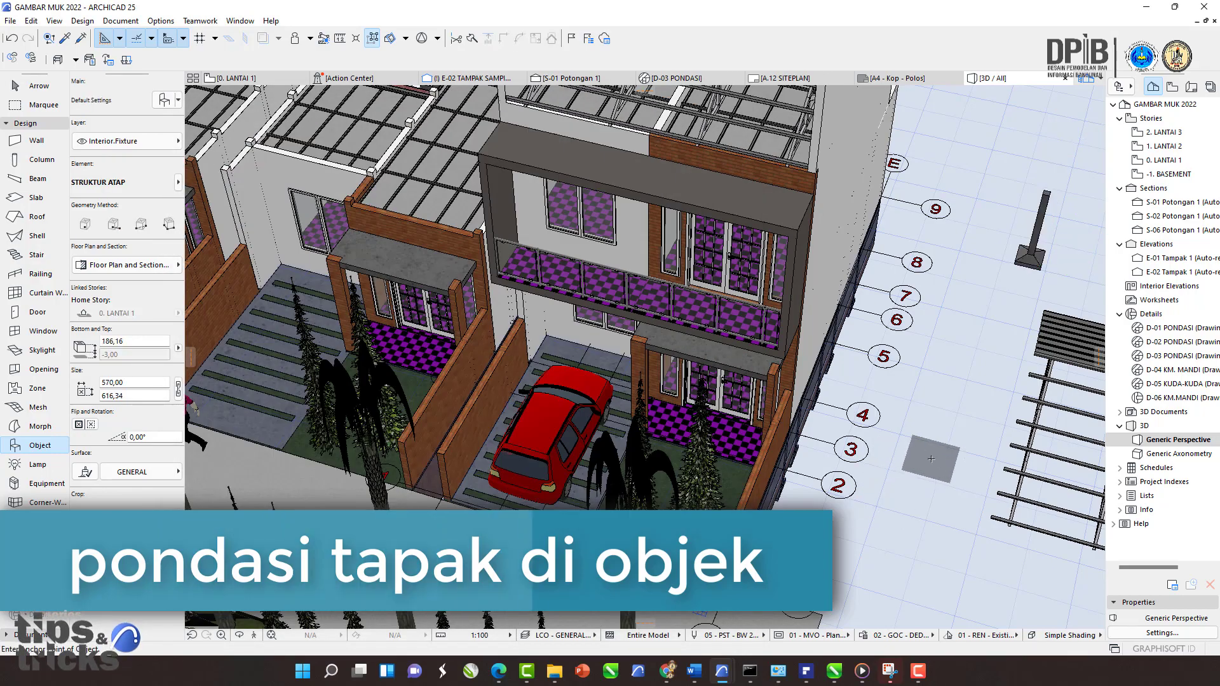
pyautogui.scroll(5, 894, 460)
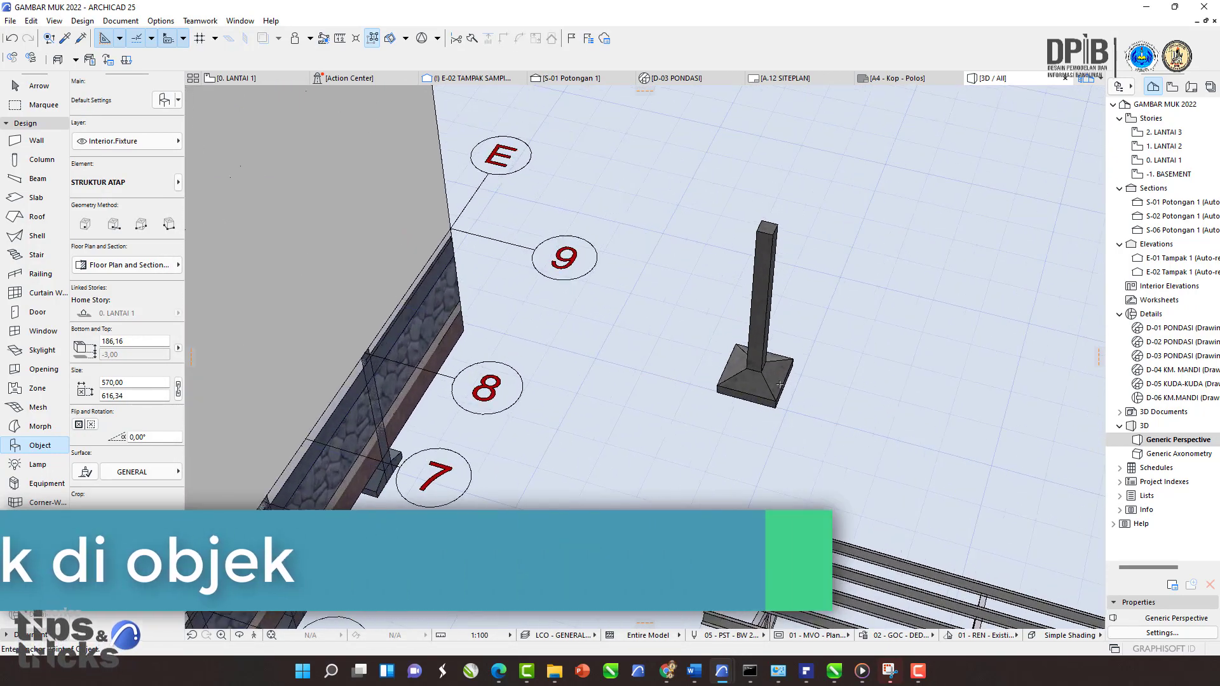
pyautogui.scroll(3, 783, 384)
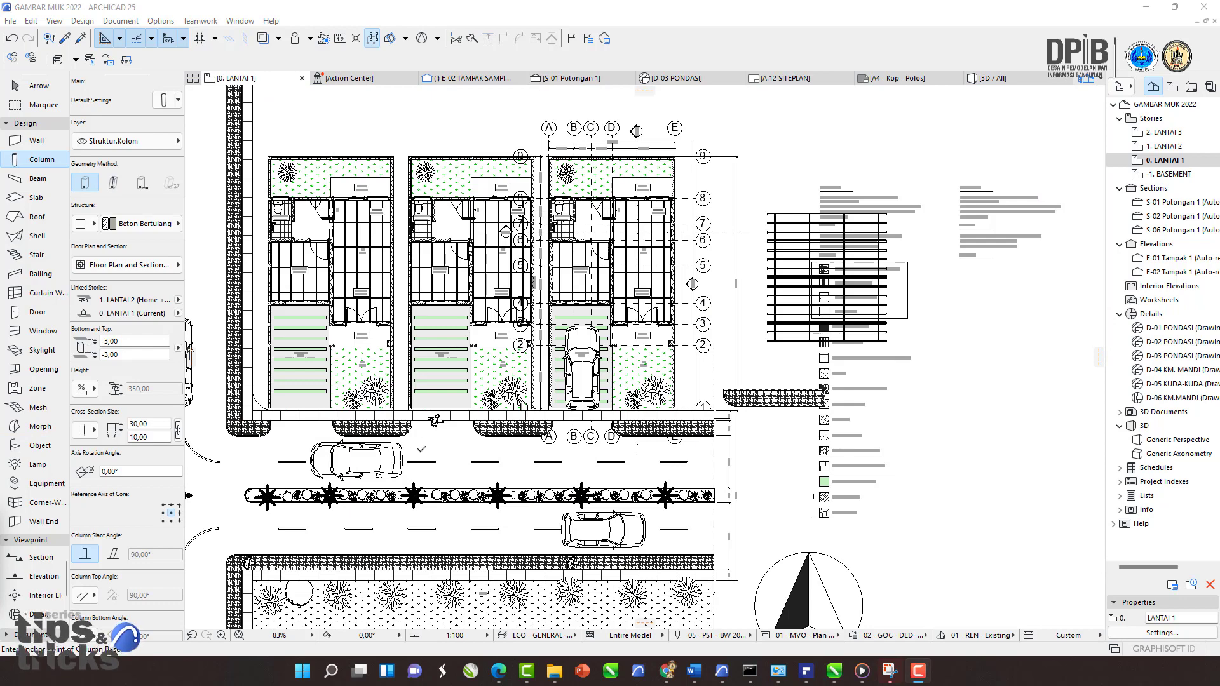
# Step: Navigate the floor plan and select the brick paving fill in front of the carport
pyautogui.scroll(2, 435, 420)
pyautogui.scroll(2, 610, 409)
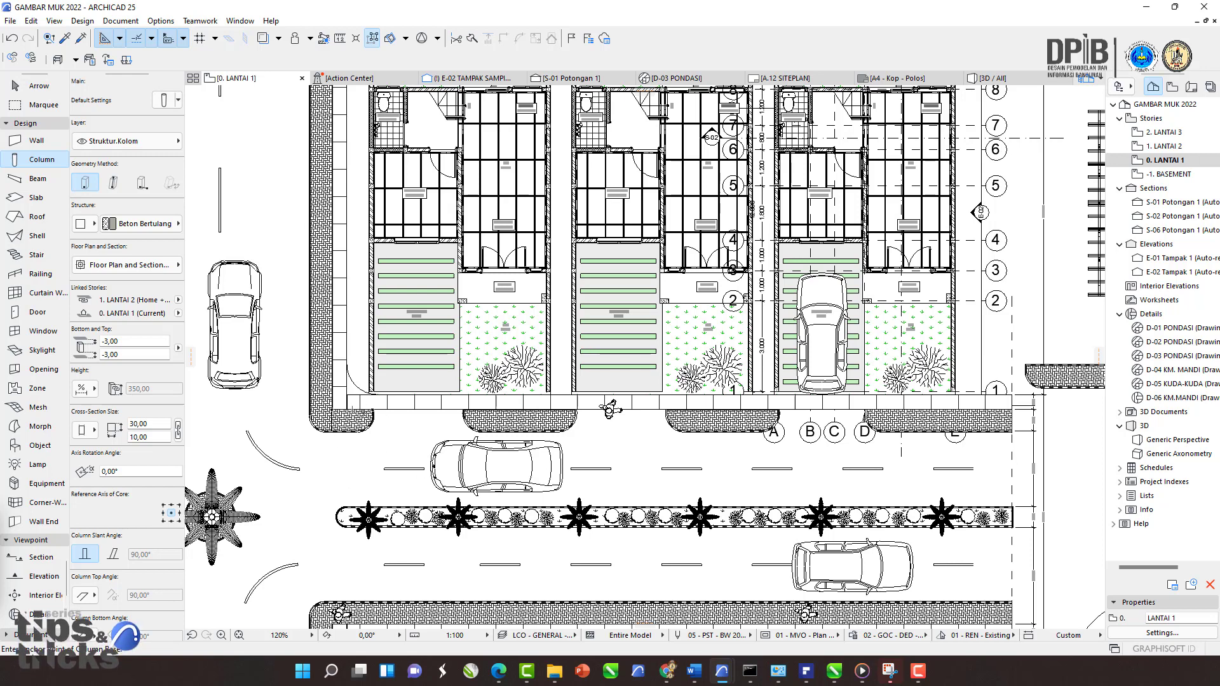
pyautogui.moveTo(619, 343); pyautogui.dragTo(571, 412, button='middle')
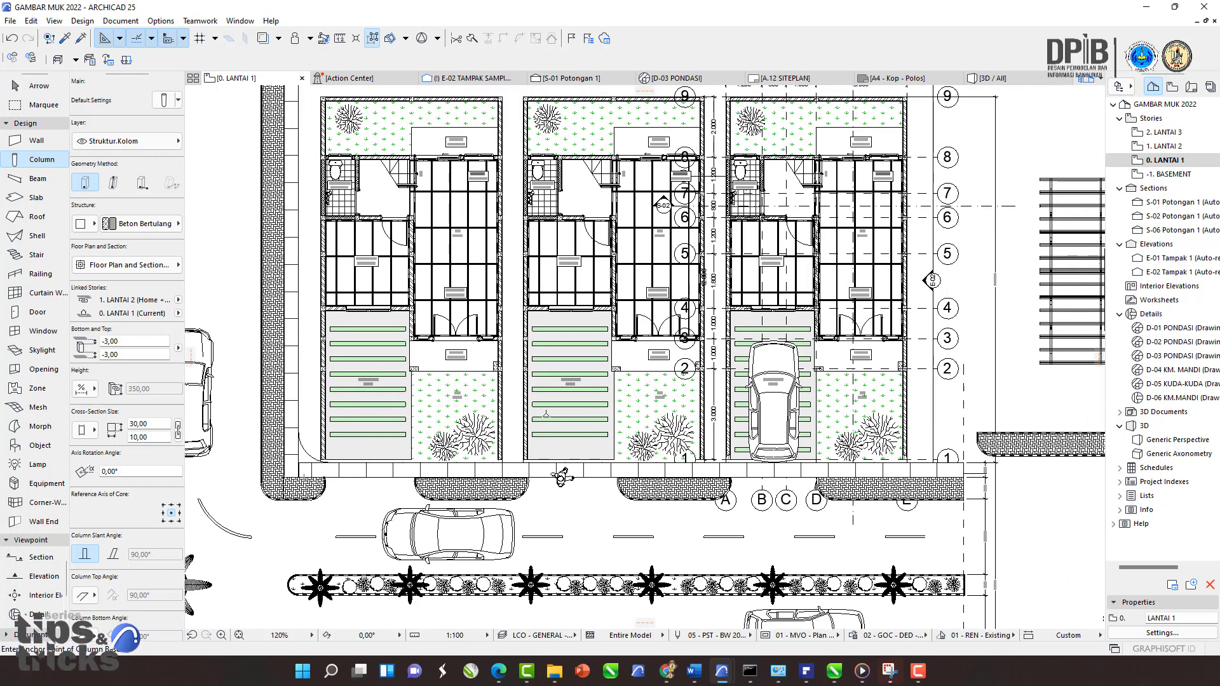
pyautogui.scroll(-2, 461, 373)
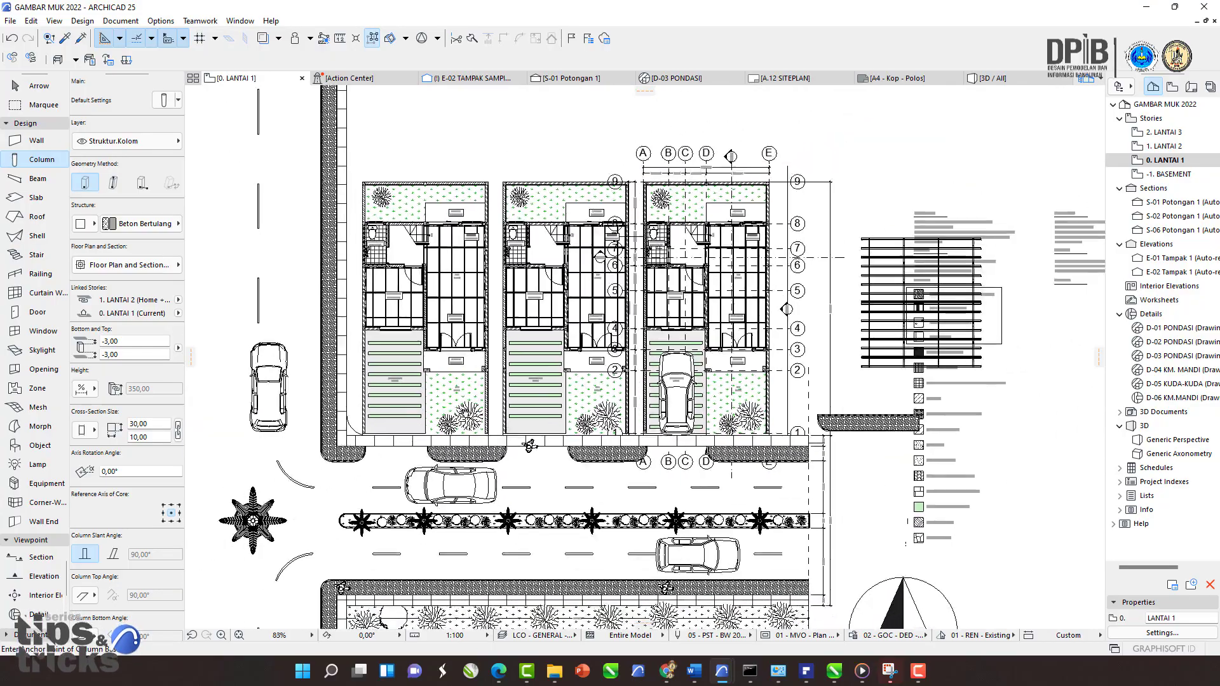
pyautogui.moveTo(479, 366); pyautogui.dragTo(462, 414, button='middle')
pyautogui.scroll(2, 462, 414)
pyautogui.moveTo(464, 328); pyautogui.dragTo(520, 329, button='middle')
pyautogui.press('Escape')
pyautogui.scroll(3, 525, 476)
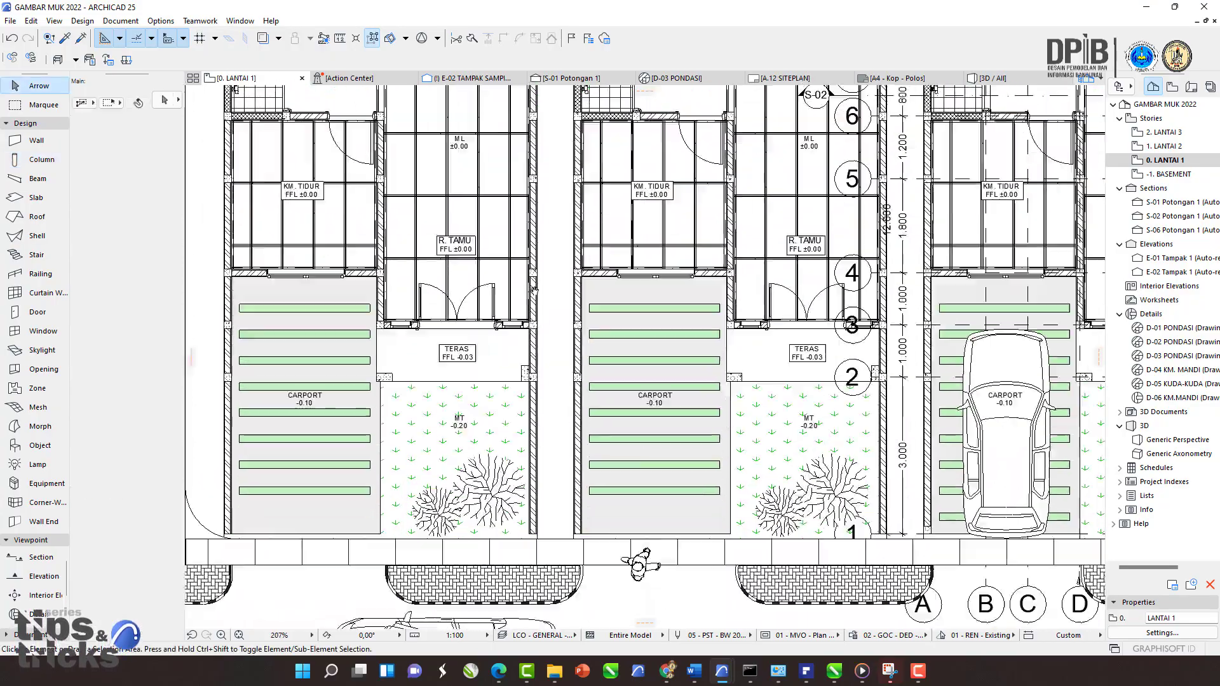
pyautogui.scroll(-3, 574, 442)
pyautogui.moveTo(592, 541); pyautogui.dragTo(569, 412, button='middle')
pyautogui.scroll(3, 485, 436)
pyautogui.moveTo(485, 436); pyautogui.dragTo(467, 429, button='middle')
pyautogui.click(466, 432)
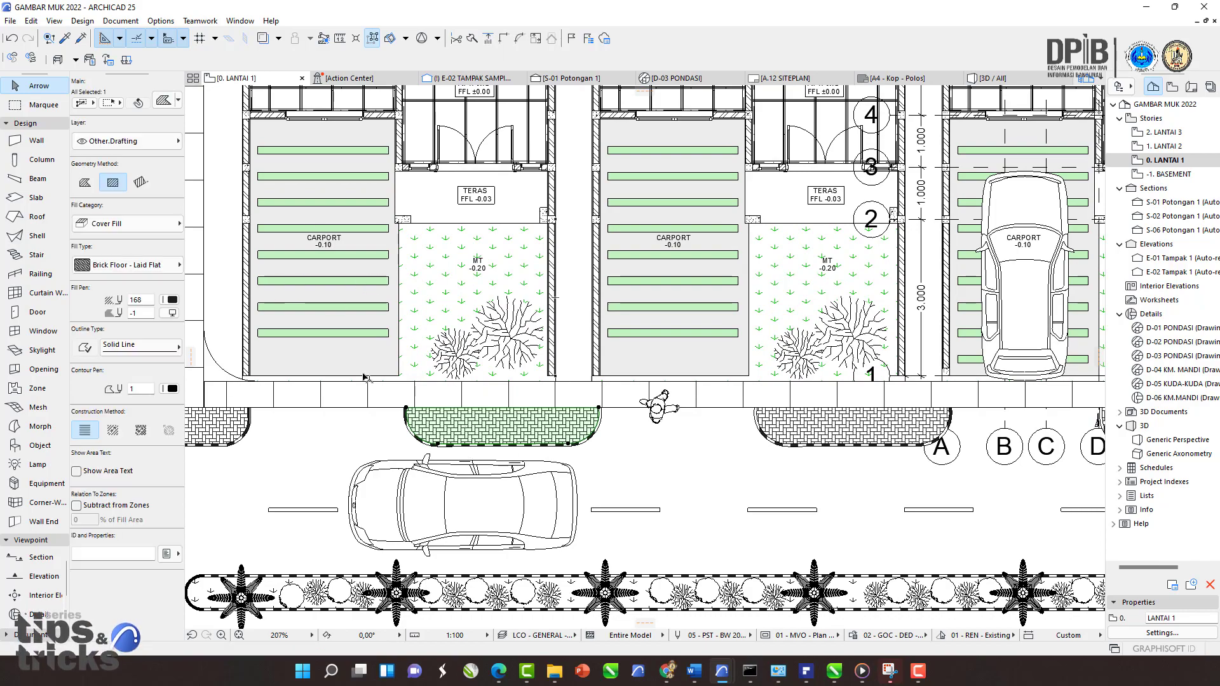
# Step: Examine the house rooms and the street area on the floor plan
pyautogui.scroll(-2, 384, 373)
pyautogui.moveTo(377, 130); pyautogui.dragTo(477, 347, button='middle')
pyautogui.scroll(6, 477, 346)
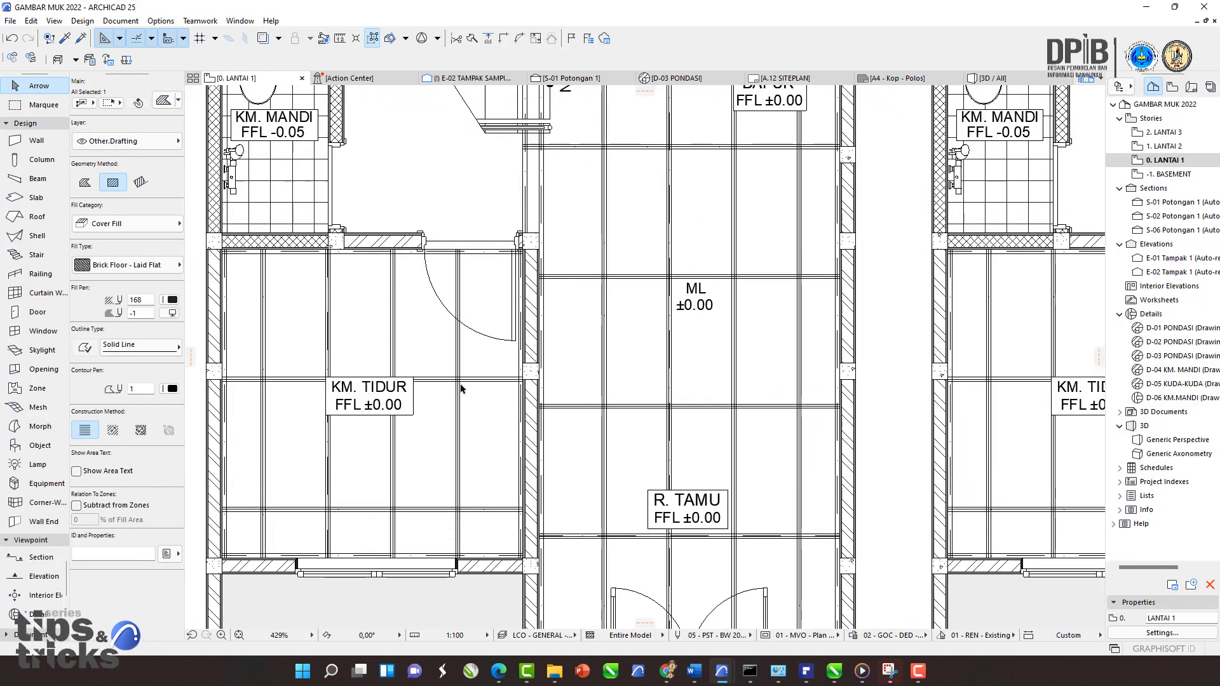
pyautogui.click(461, 389)
pyautogui.scroll(-4, 455, 335)
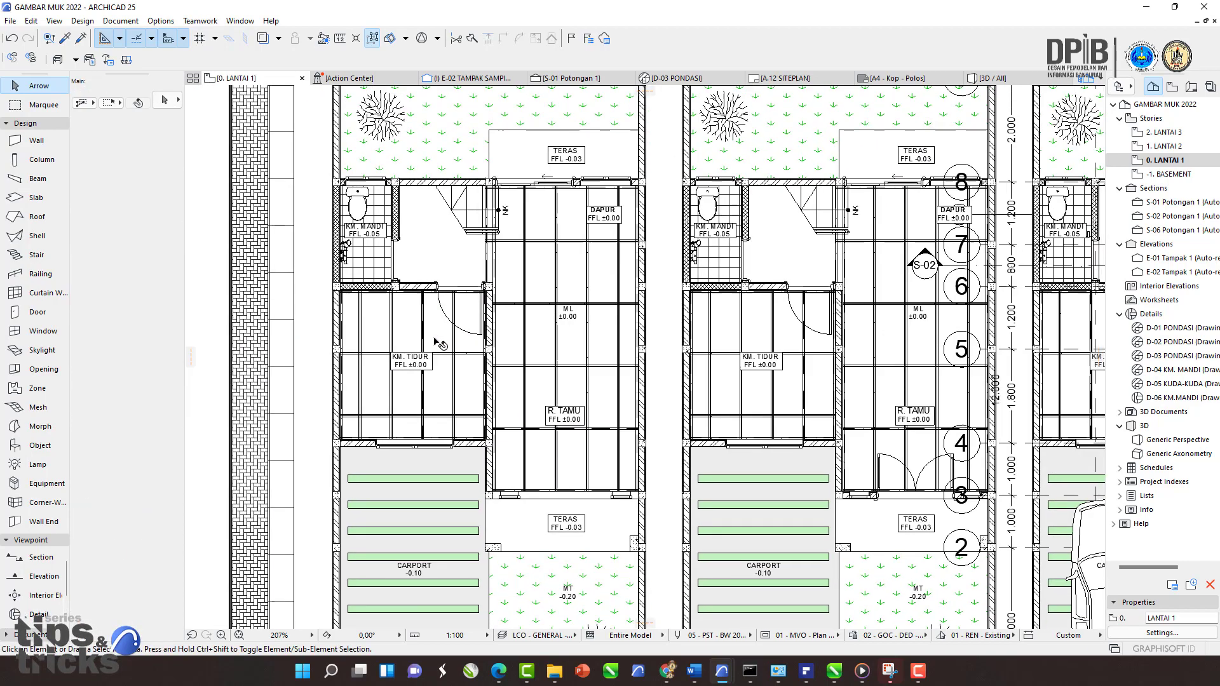
pyautogui.click(283, 201)
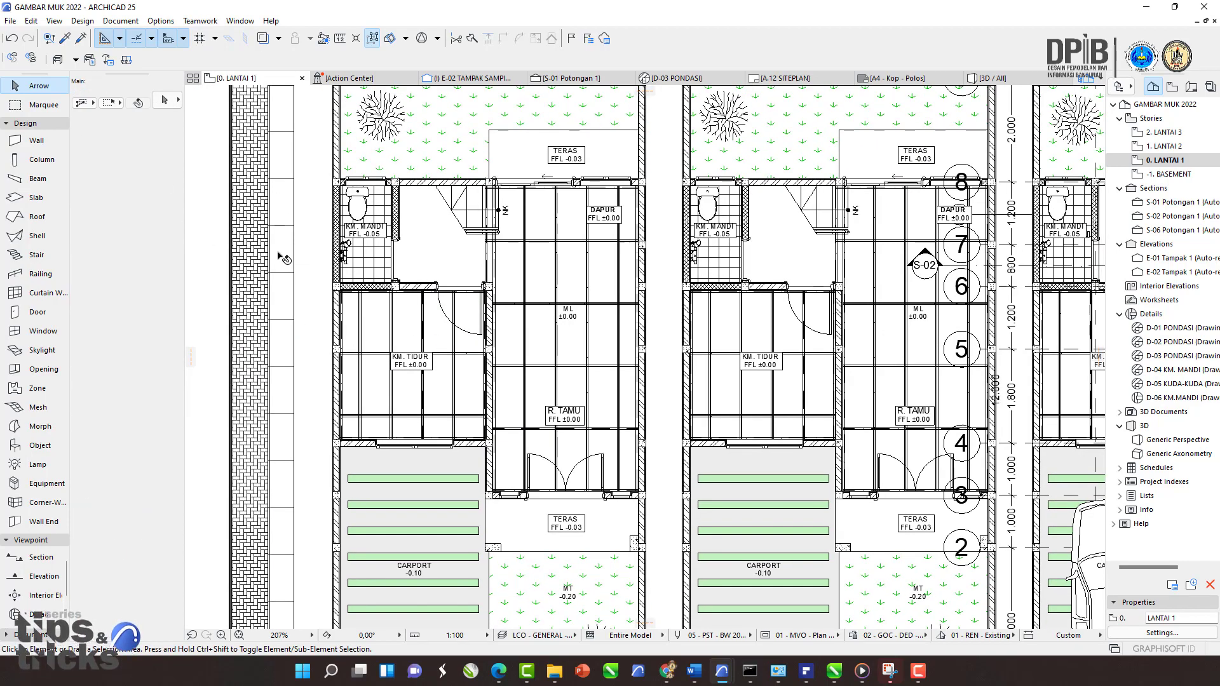
pyautogui.scroll(-5, 724, 435)
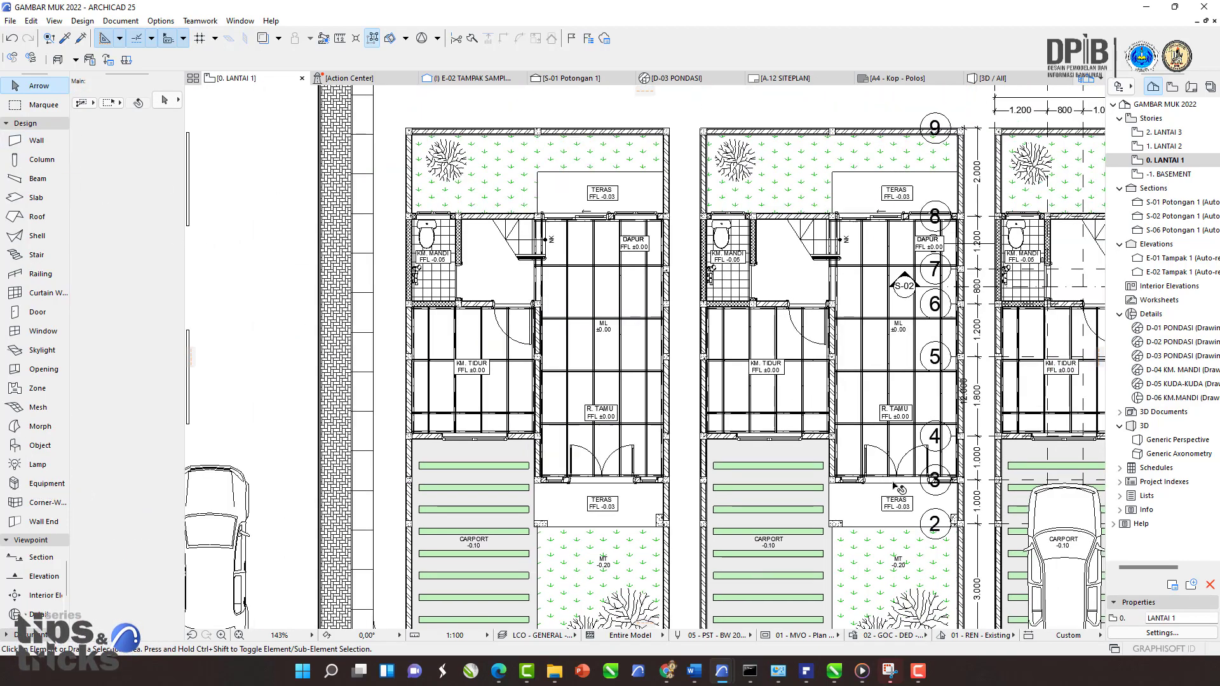
pyautogui.moveTo(682, 469); pyautogui.dragTo(567, 318, button='middle')
pyautogui.scroll(4, 568, 319)
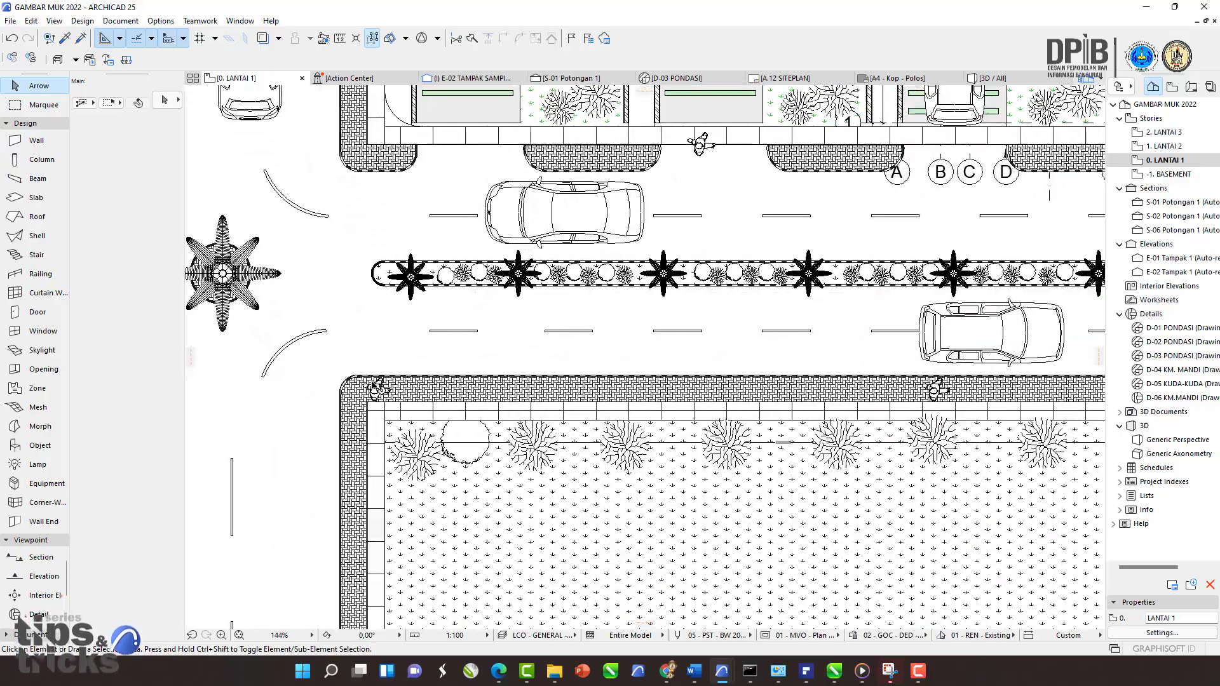
pyautogui.moveTo(668, 275); pyautogui.dragTo(617, 405, button='middle')
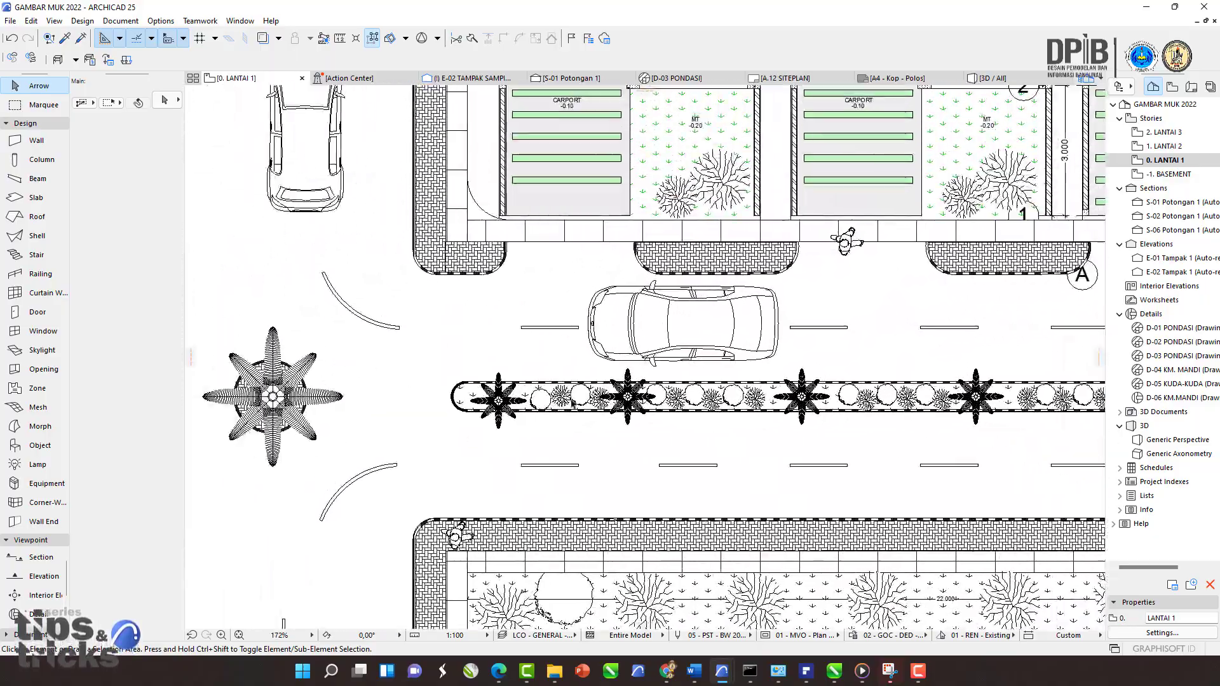
# Step: Select the road median landscape element and inspect its settings
pyautogui.scroll(1, 617, 405)
pyautogui.scroll(-4, 375, 389)
pyautogui.scroll(2, 438, 389)
pyautogui.click(438, 389)
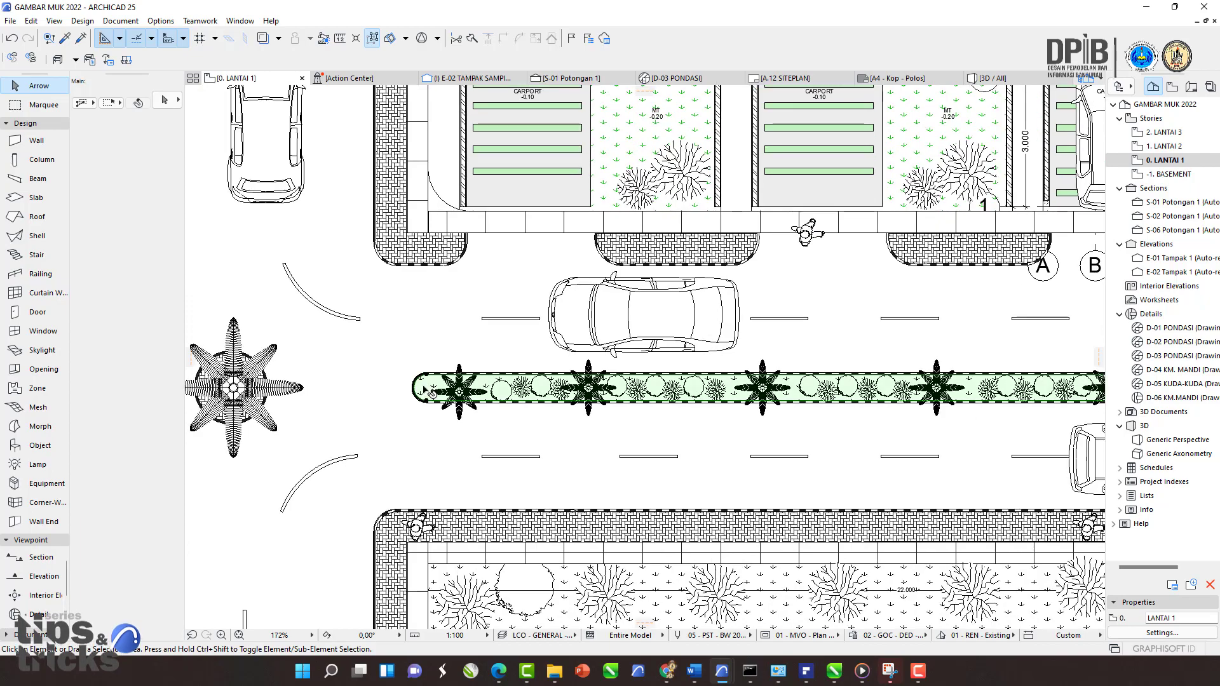
pyautogui.scroll(1, 439, 388)
pyautogui.scroll(4, 434, 380)
pyautogui.keyDown('shift'); pyautogui.click(360, 377); pyautogui.keyUp('shift')
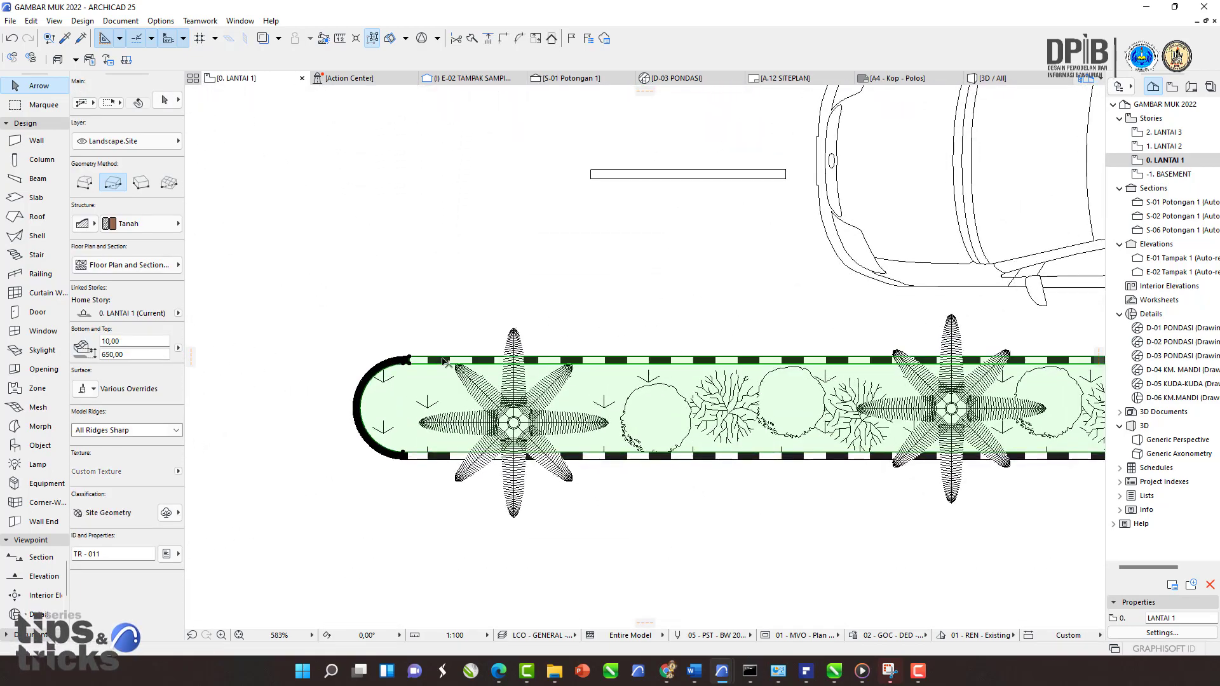
# Step: Survey the site plan around the house block and road, marquee-selecting the area and then clearing the selection
pyautogui.scroll(-8, 360, 377)
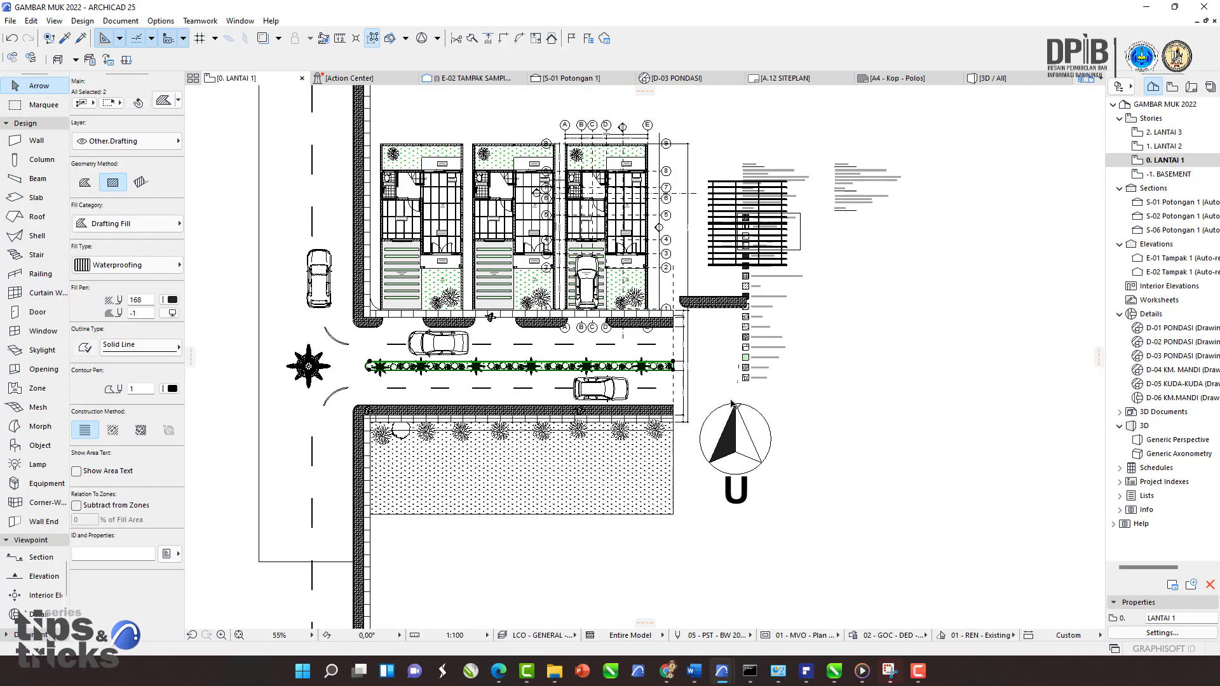
pyautogui.scroll(3, 486, 376)
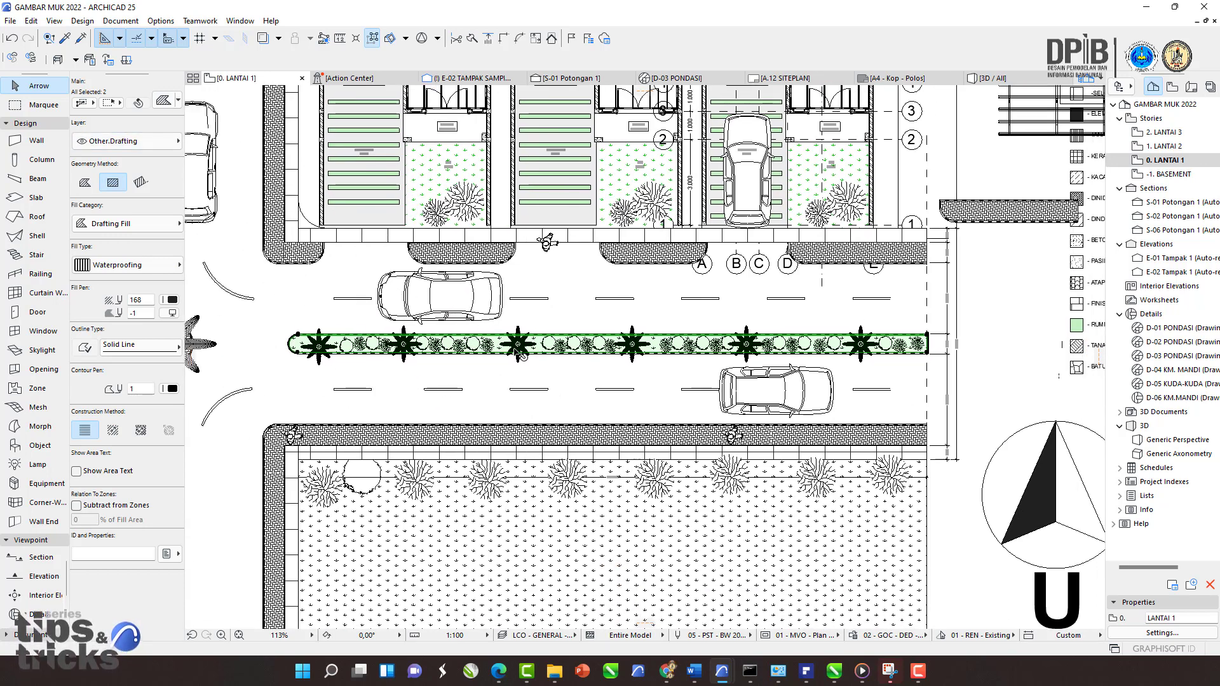
pyautogui.moveTo(521, 355); pyautogui.dragTo(574, 354, button='middle')
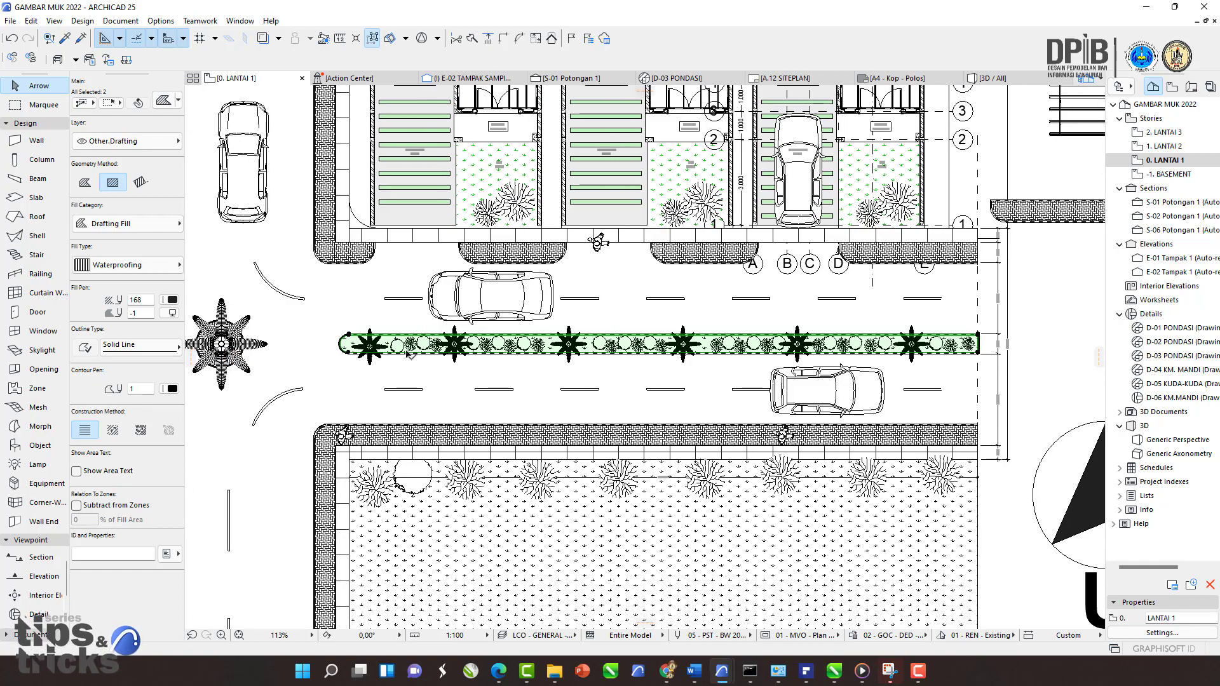
pyautogui.scroll(-5, 629, 375)
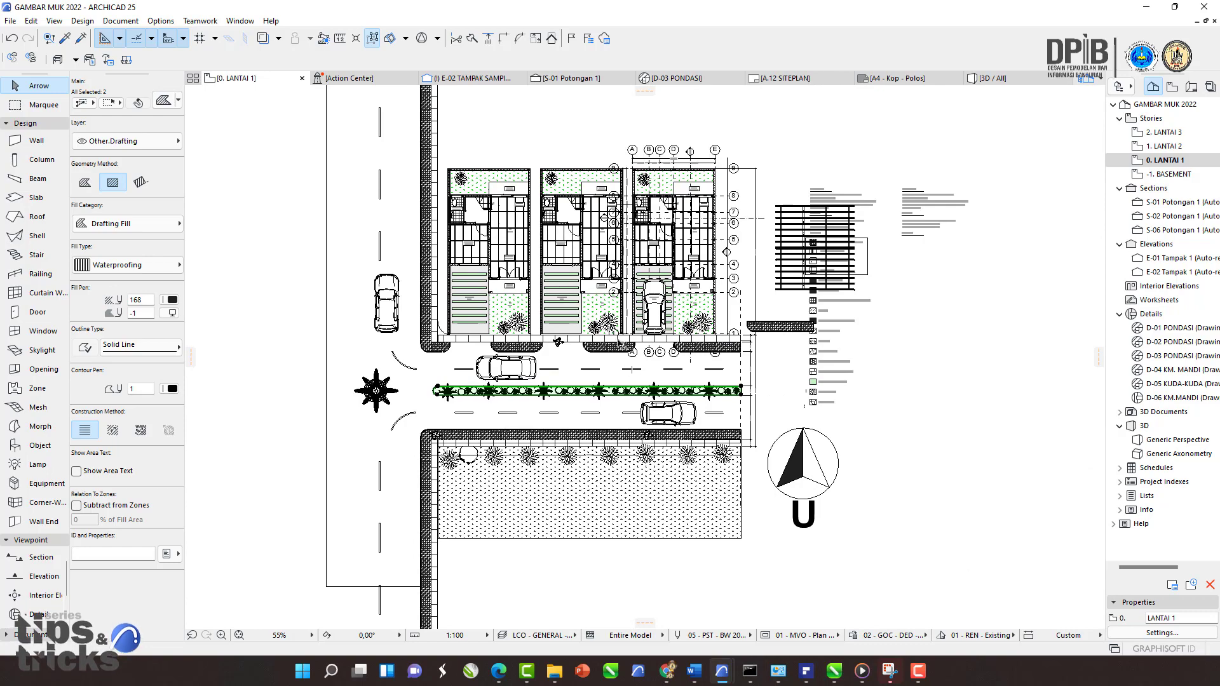
pyautogui.click(987, 152)
pyautogui.moveTo(1009, 145); pyautogui.dragTo(307, 444)
pyautogui.scroll(4, 648, 308)
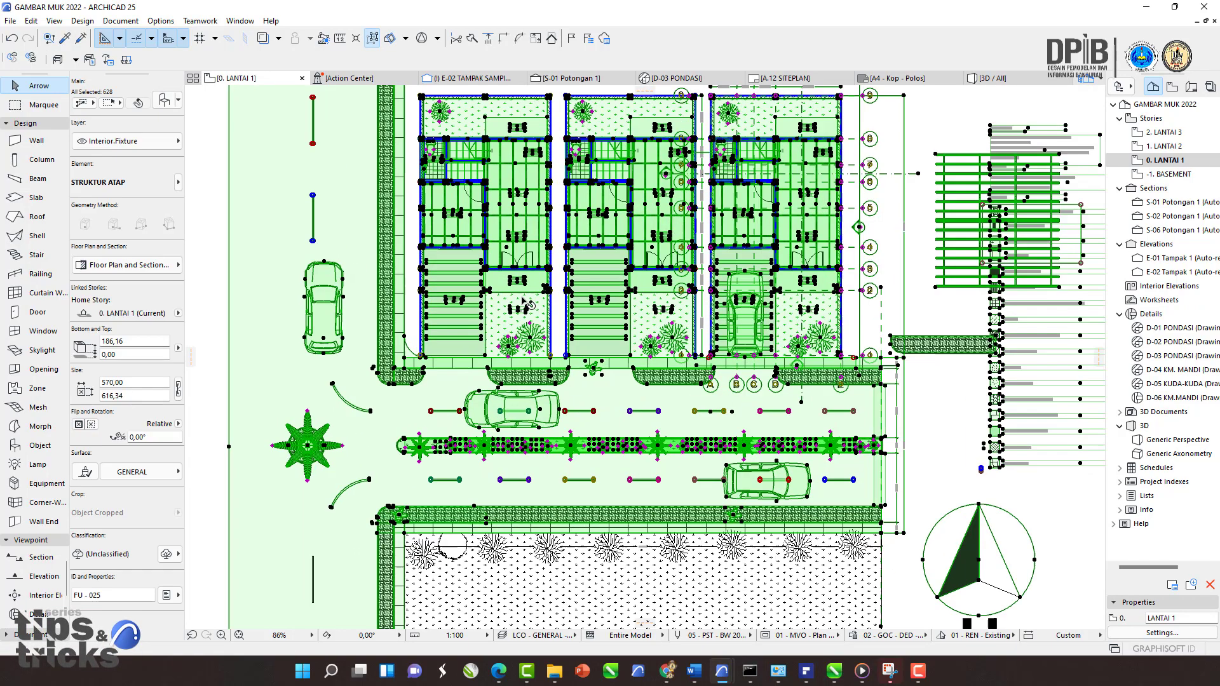
pyautogui.scroll(-3, 648, 308)
pyautogui.scroll(5, 603, 359)
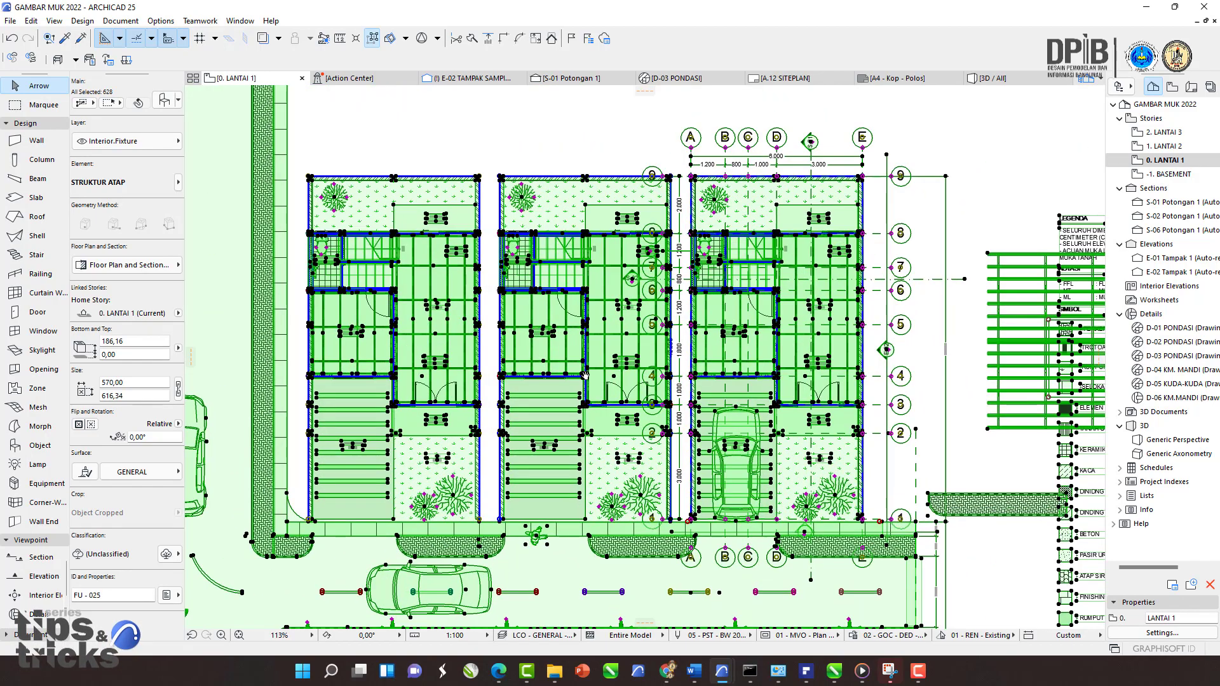
pyautogui.moveTo(585, 375); pyautogui.dragTo(617, 325, button='middle')
pyautogui.press('Escape')
pyautogui.moveTo(567, 461); pyautogui.dragTo(557, 313, button='middle')
pyautogui.scroll(1, 436, 384)
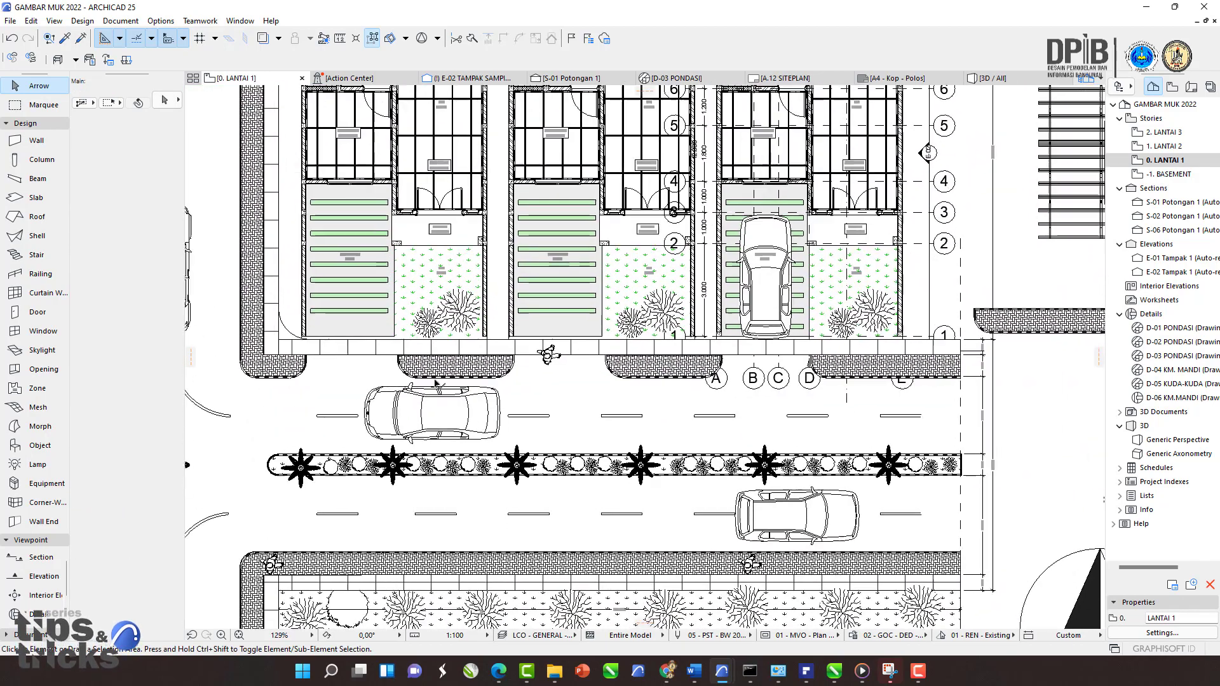
pyautogui.scroll(3, 436, 384)
pyautogui.moveTo(436, 383); pyautogui.dragTo(593, 382, button='middle')
pyautogui.scroll(-5, 576, 372)
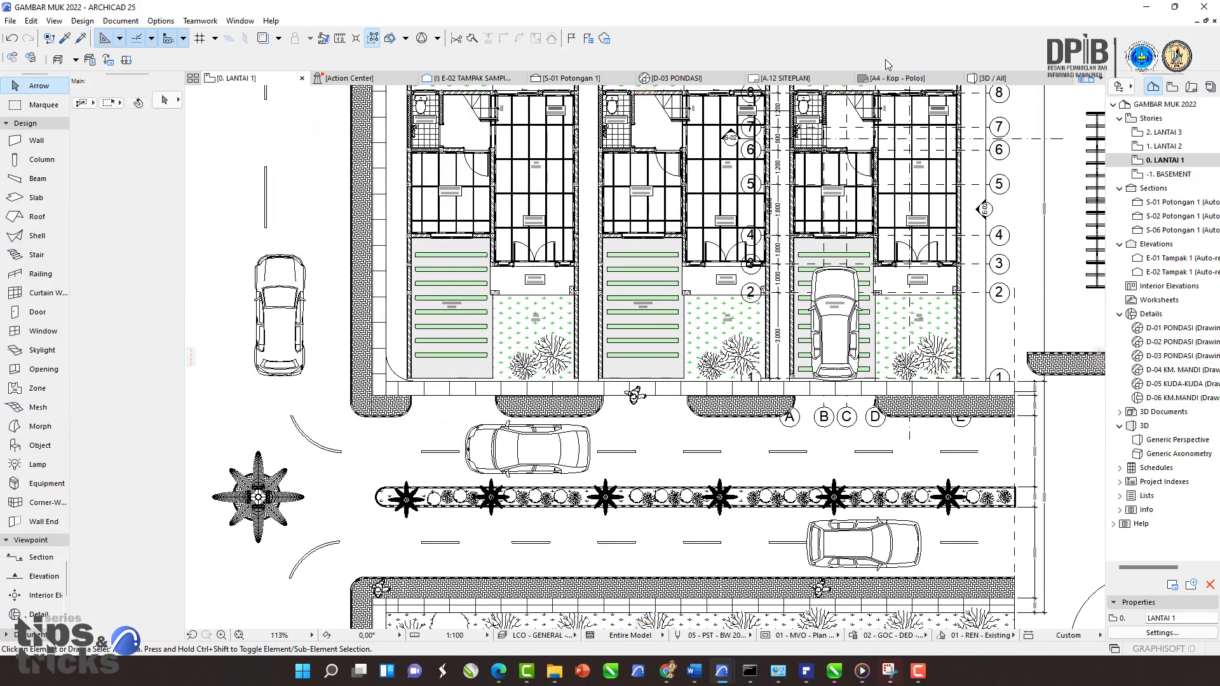
# Step: Inspect the roof truss beams of the house in the 3D view
pyautogui.click(995, 77)
pyautogui.moveTo(881, 207); pyautogui.dragTo(633, 278, button='middle')
pyautogui.scroll(4, 752, 263)
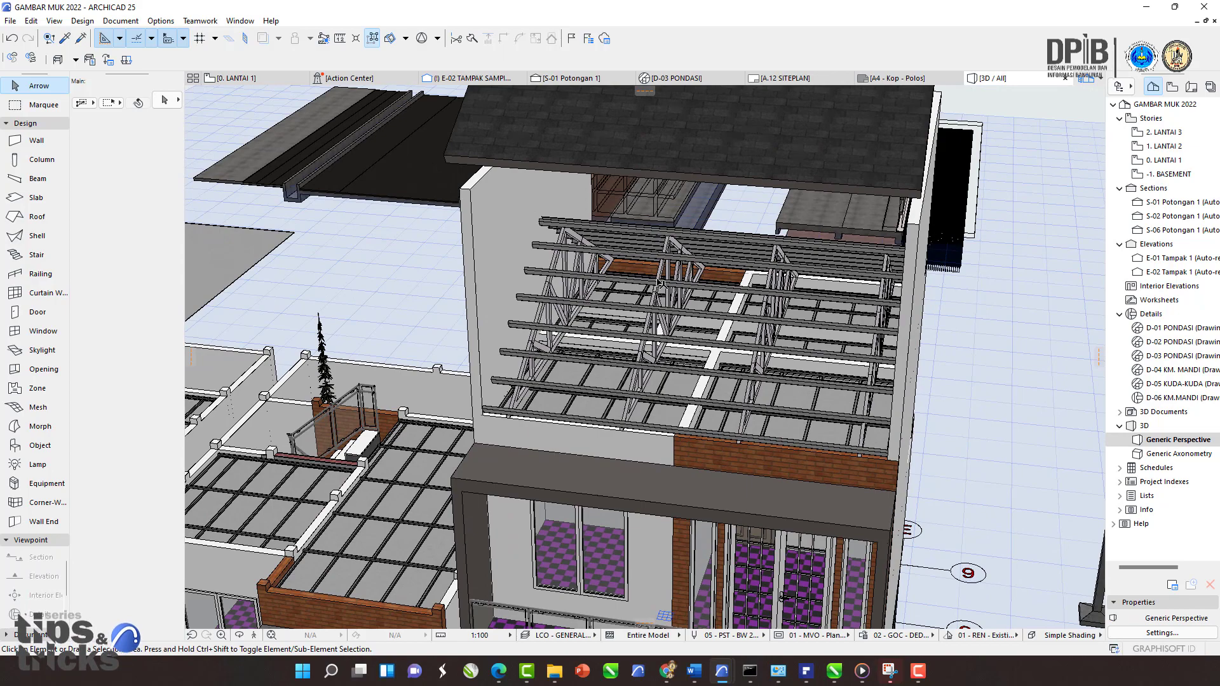
pyautogui.click(659, 283)
pyautogui.scroll(3, 648, 293)
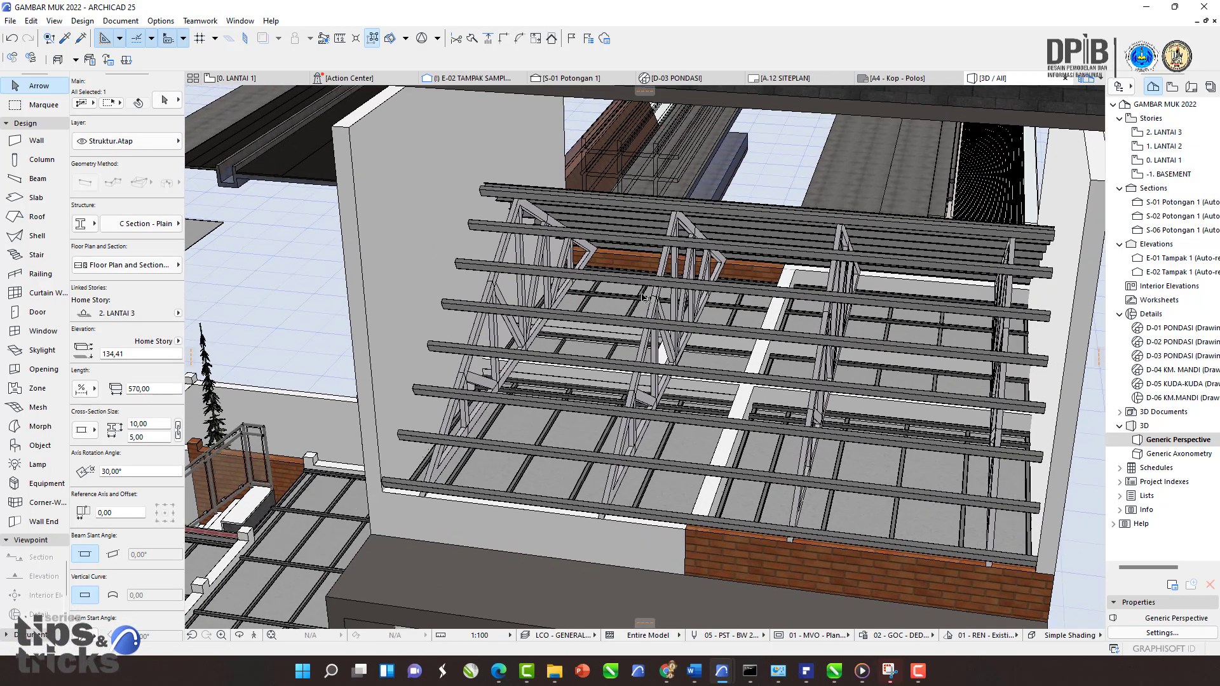
pyautogui.scroll(-6, 644, 297)
pyautogui.press('Escape')
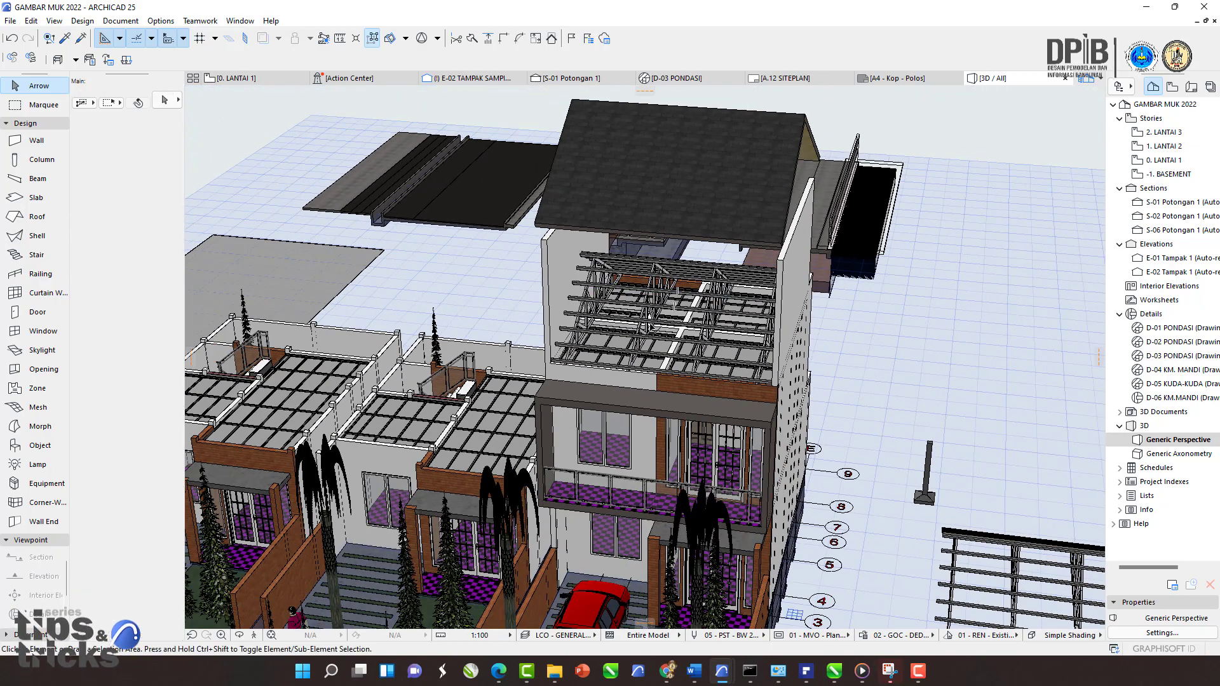
# Step: Return to the 0. LANTAI 1 floor plan and zoom out to view the entire site
pyautogui.click(242, 80)
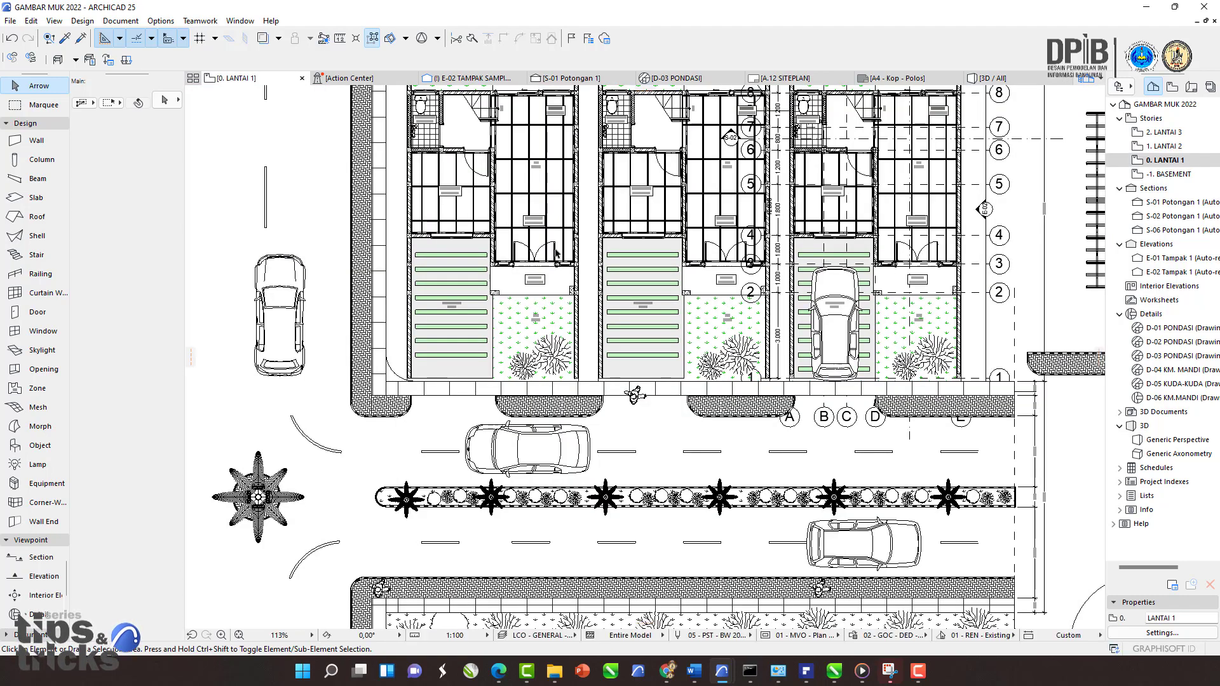
pyautogui.moveTo(587, 257); pyautogui.dragTo(571, 319, button='middle')
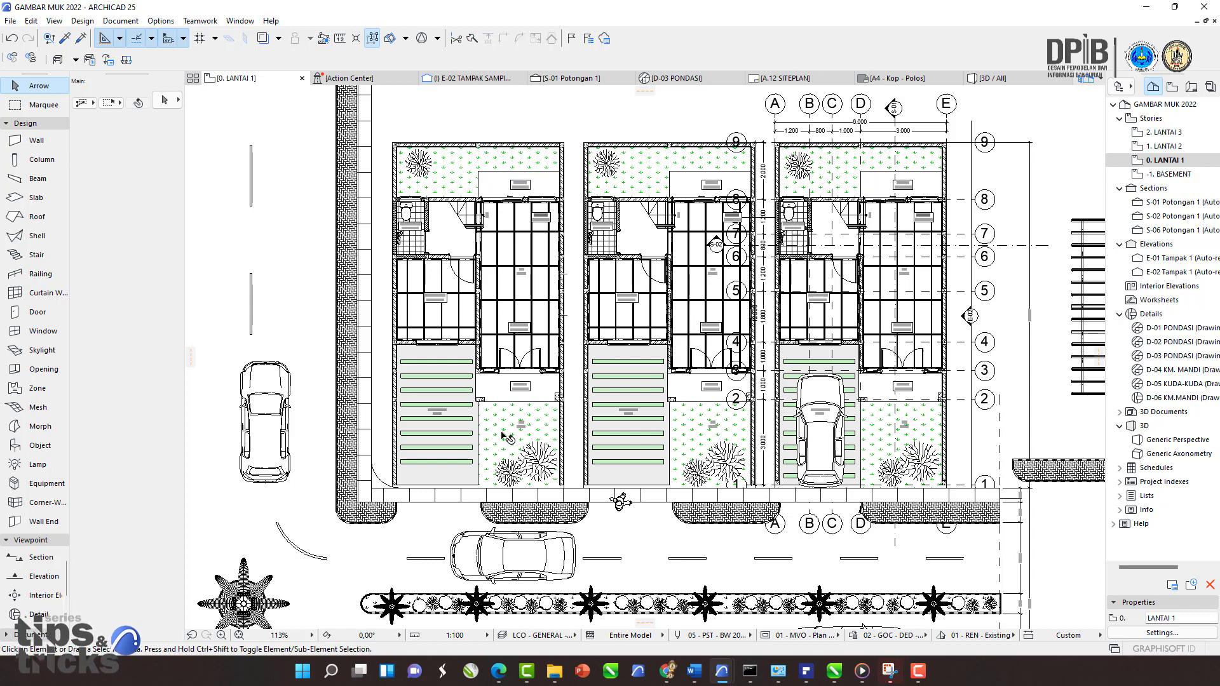
pyautogui.moveTo(507, 437); pyautogui.dragTo(504, 392, button='middle')
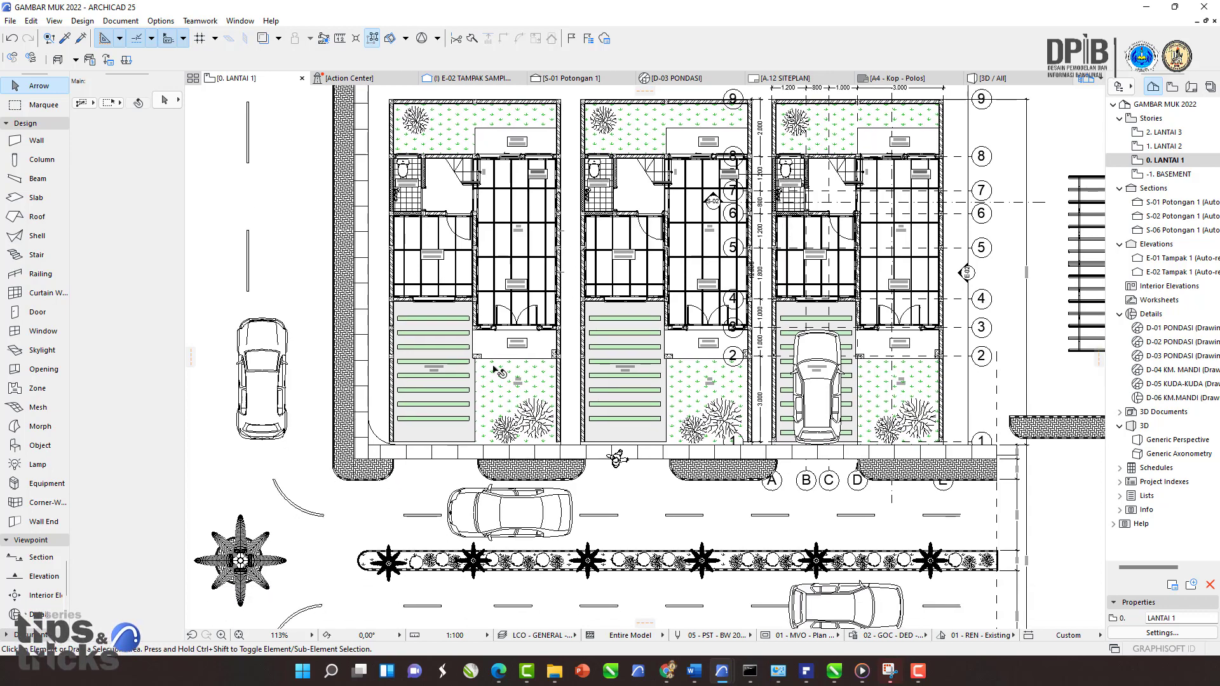
pyautogui.scroll(-4, 538, 328)
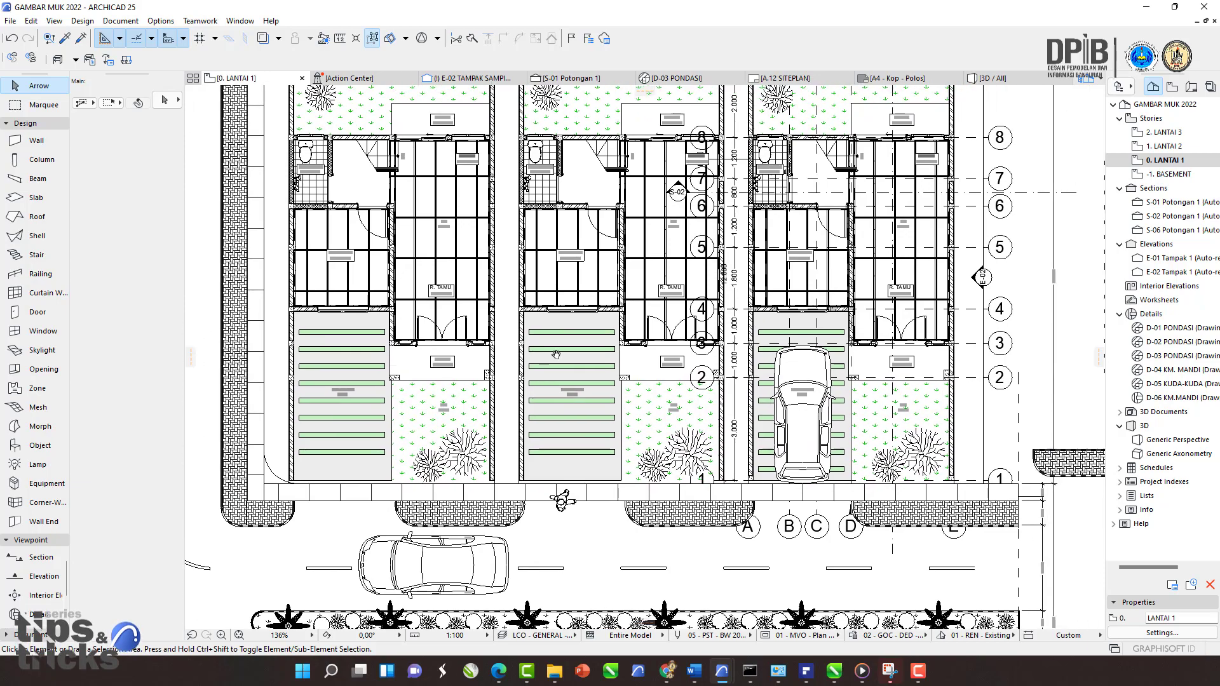
pyautogui.scroll(-5, 526, 318)
pyautogui.moveTo(533, 326); pyautogui.dragTo(624, 320, button='middle')
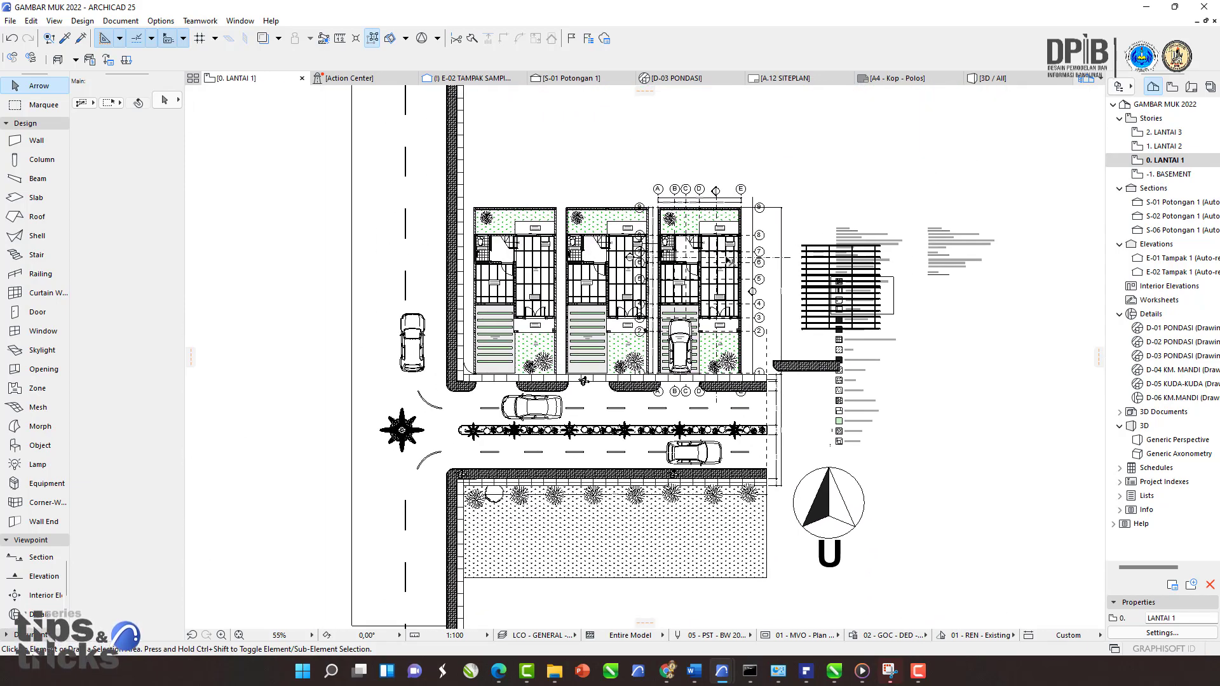
pyautogui.scroll(-3, 613, 418)
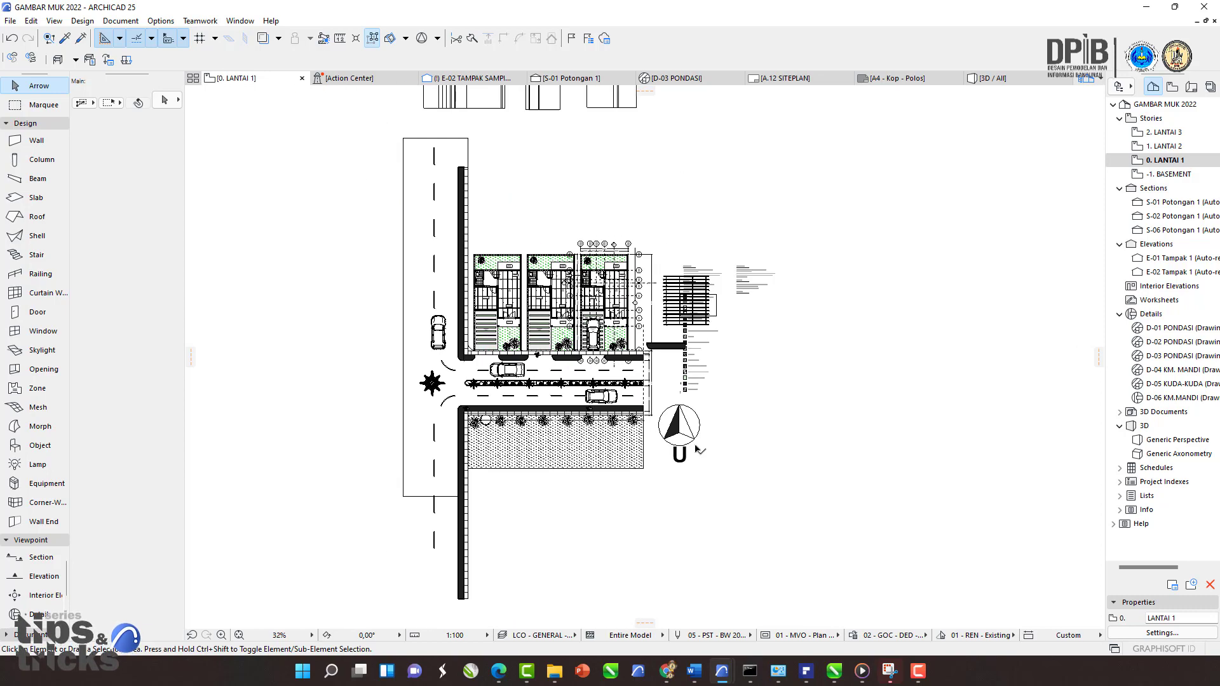
pyautogui.moveTo(638, 413); pyautogui.dragTo(632, 438, button='middle')
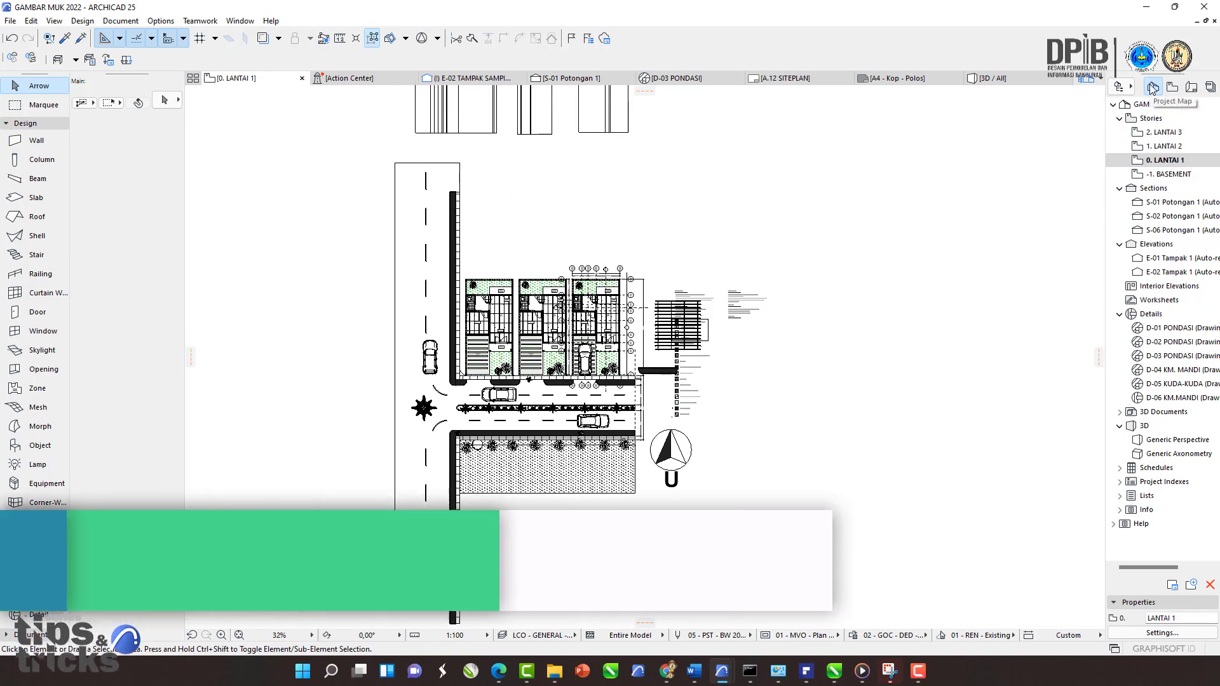
pyautogui.scroll(-4, 668, 342)
pyautogui.scroll(2, 628, 381)
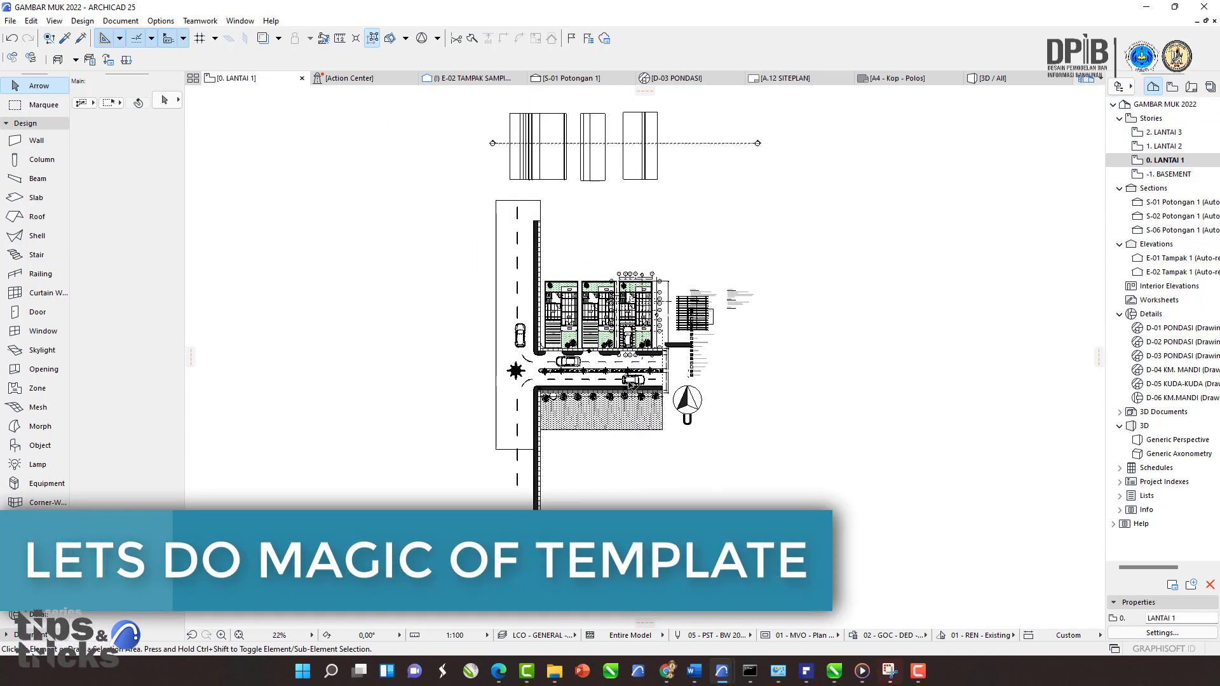
# Step: Delete all elements on the 0. LANTAI 1 story, deleting the linked viewpoints and details
pyautogui.hotkey('ctrl', 'a')
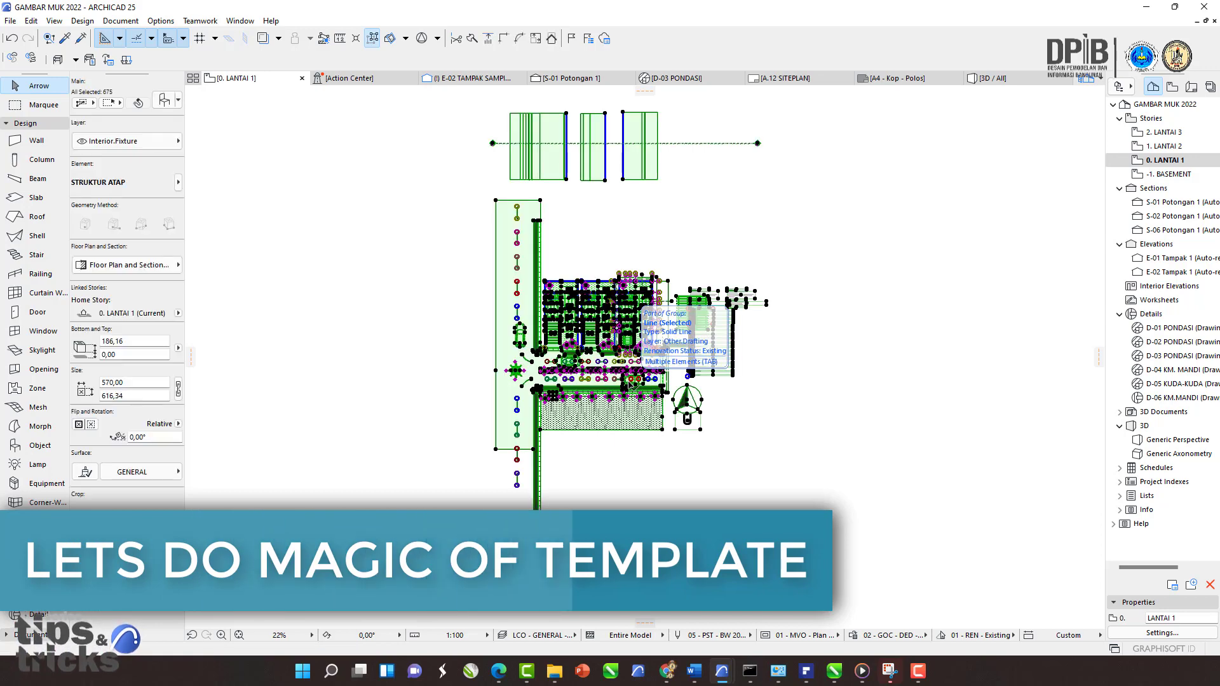
pyautogui.press('Delete')
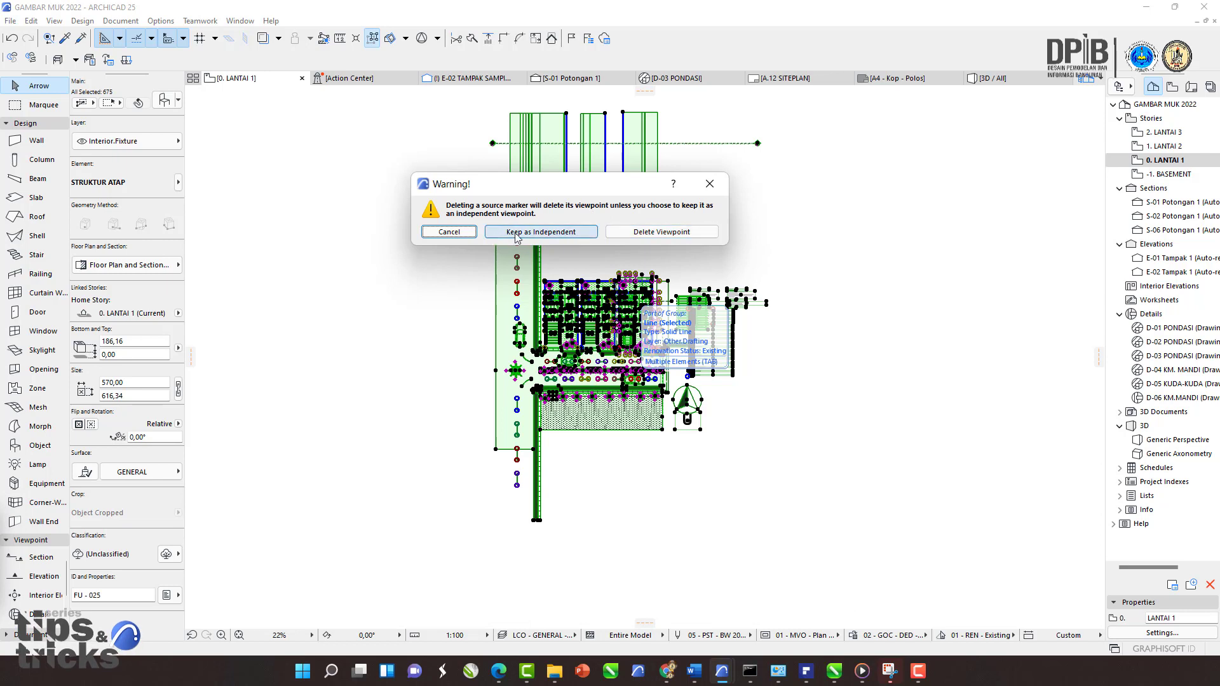
pyautogui.click(655, 233)
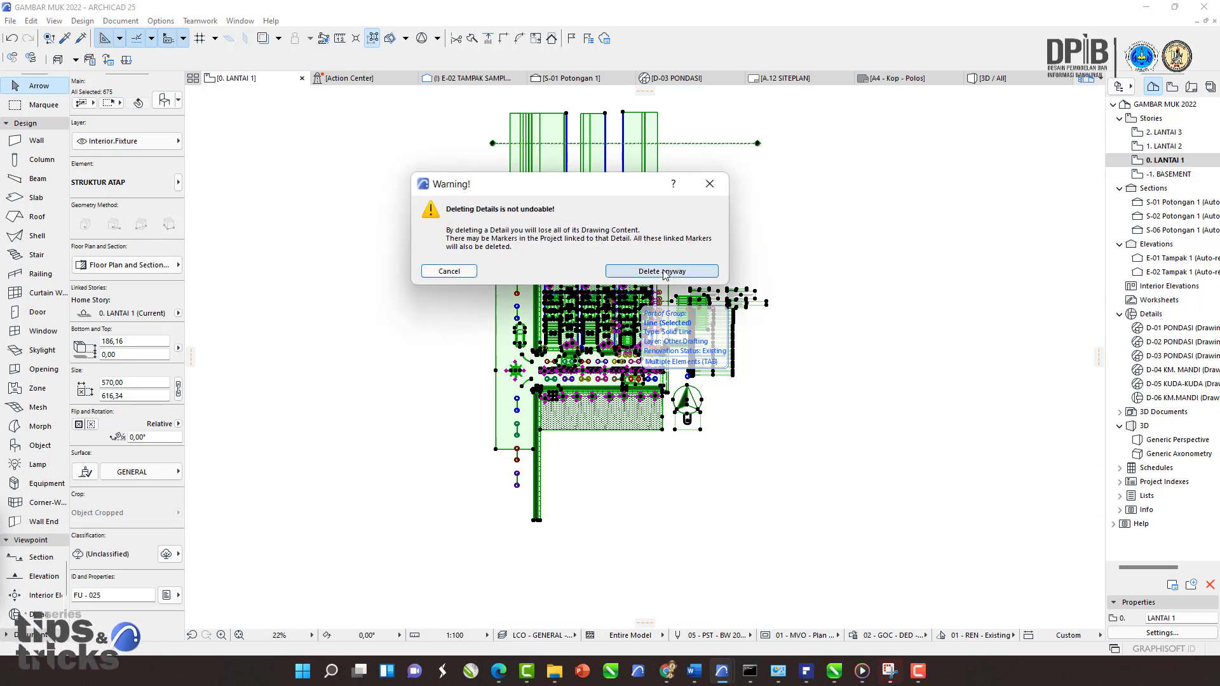
pyautogui.click(663, 272)
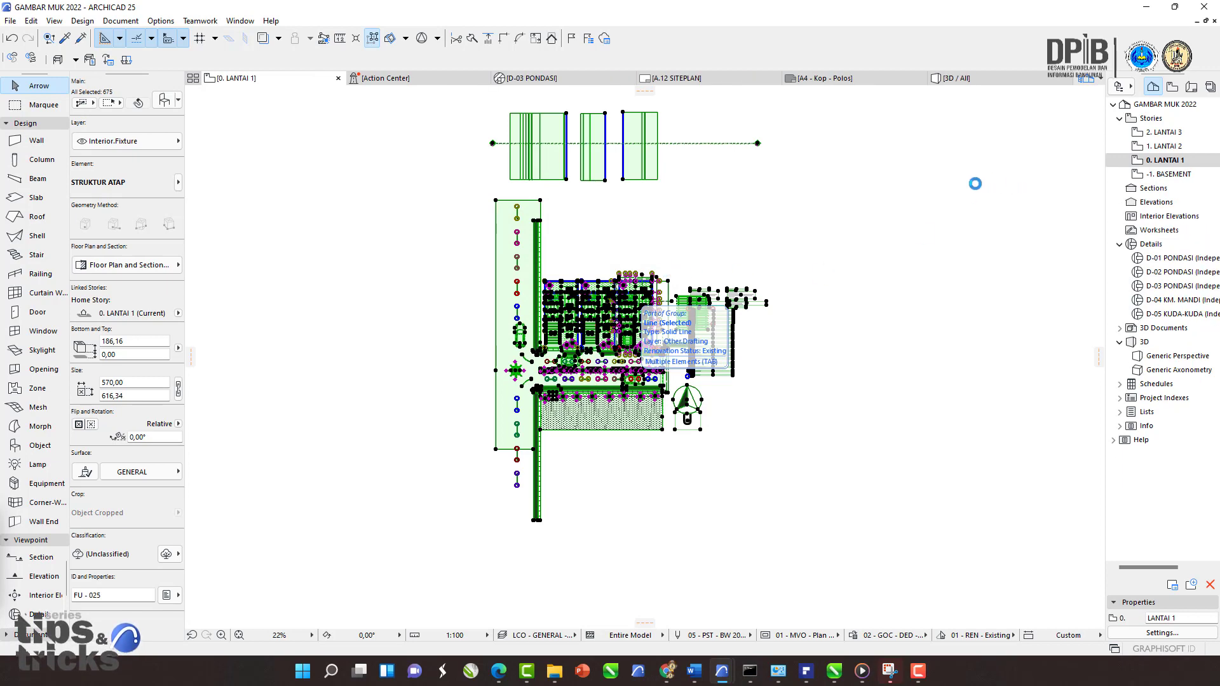
pyautogui.press('Delete')
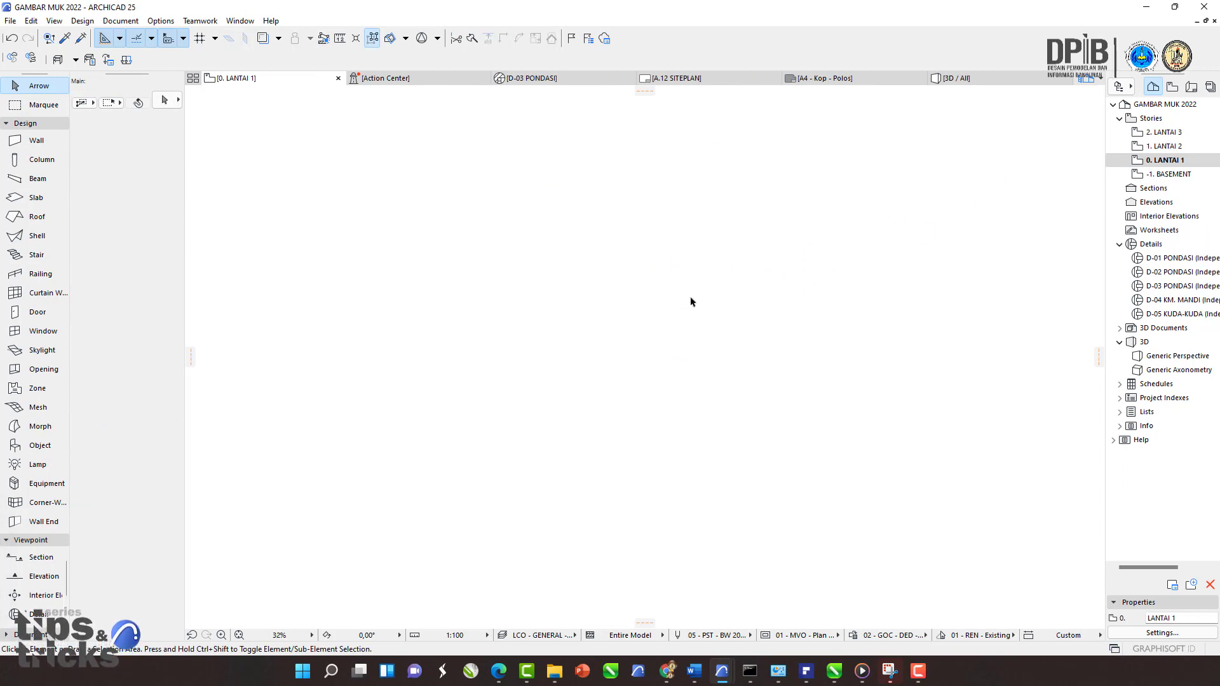
# Step: Open the 1. LANTAI 2 story and cut all of its elements
pyautogui.click(1173, 147)
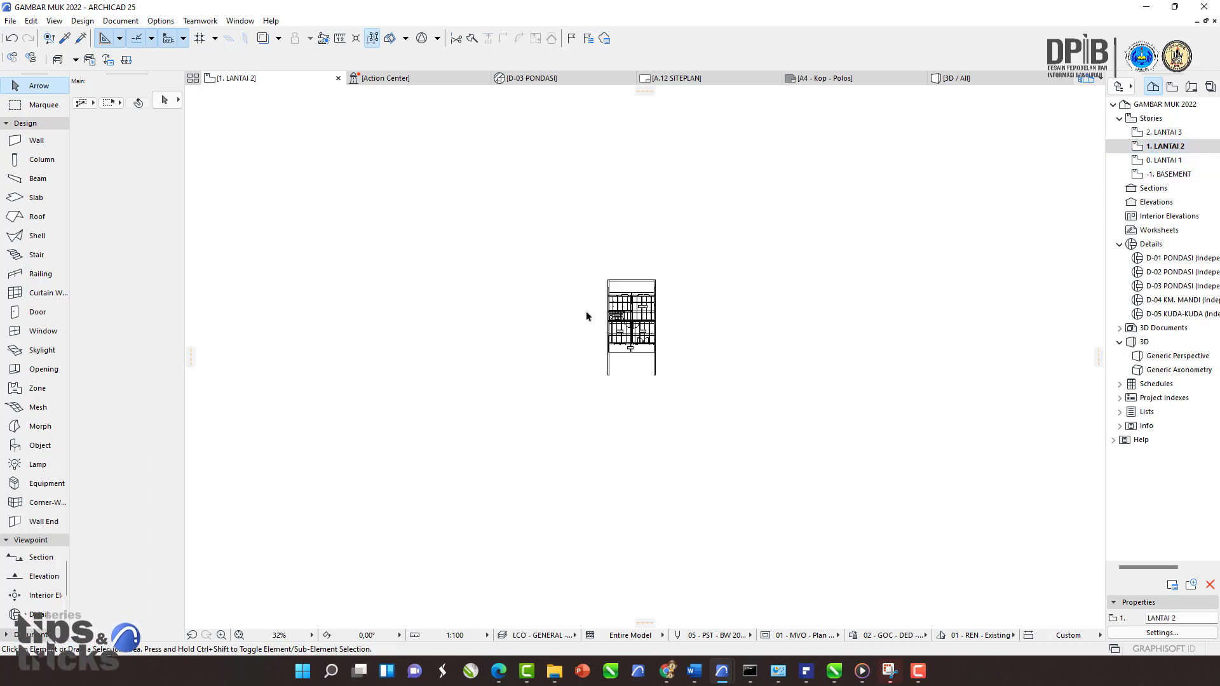
pyautogui.scroll(6, 630, 335)
pyautogui.click(877, 540)
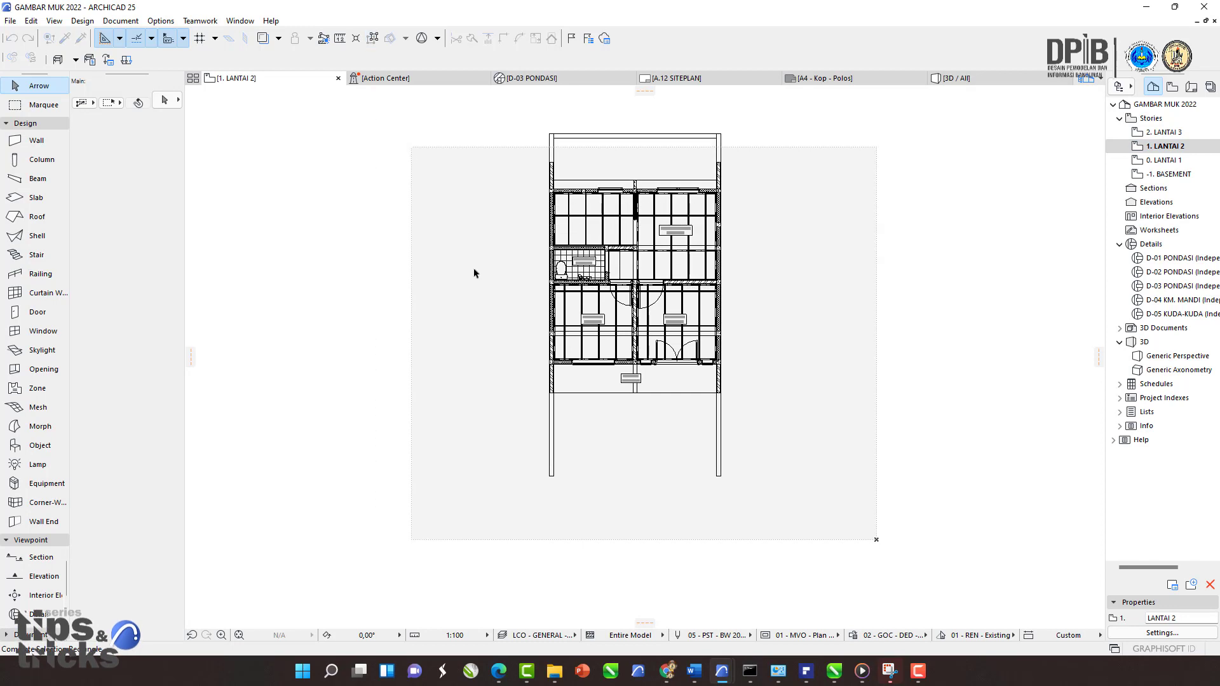
pyautogui.click(822, 416)
pyautogui.hotkey('ctrl', 'a')
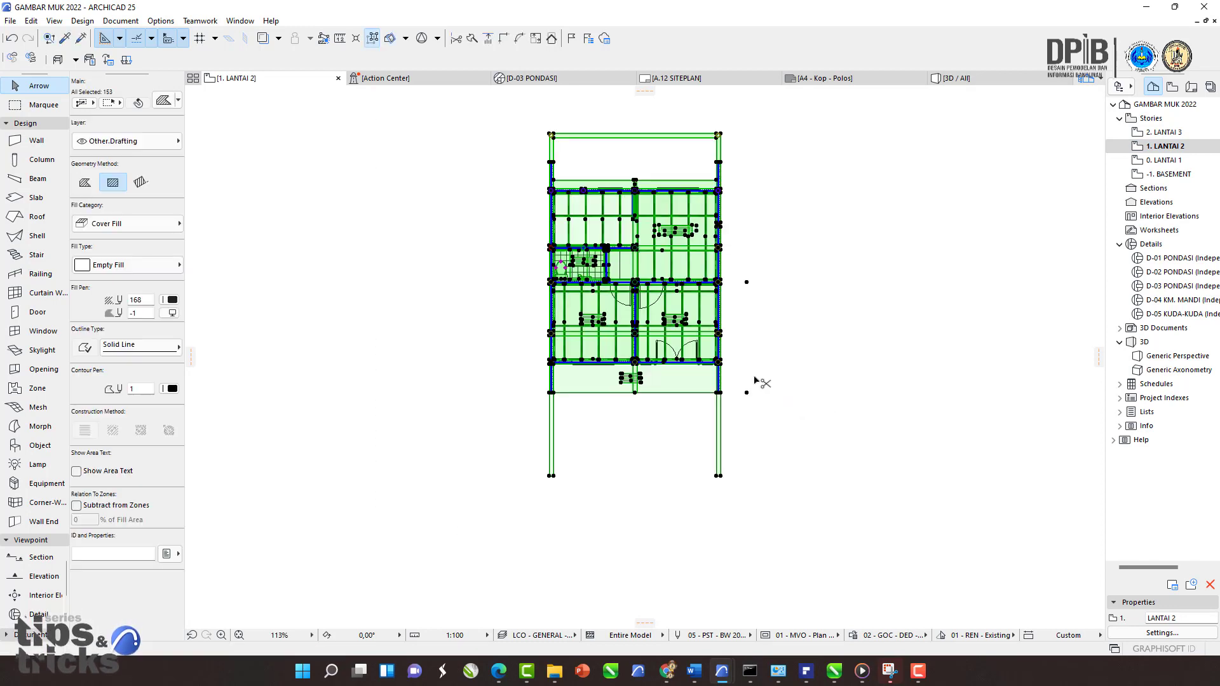
pyautogui.hotkey('ctrl', 'x')
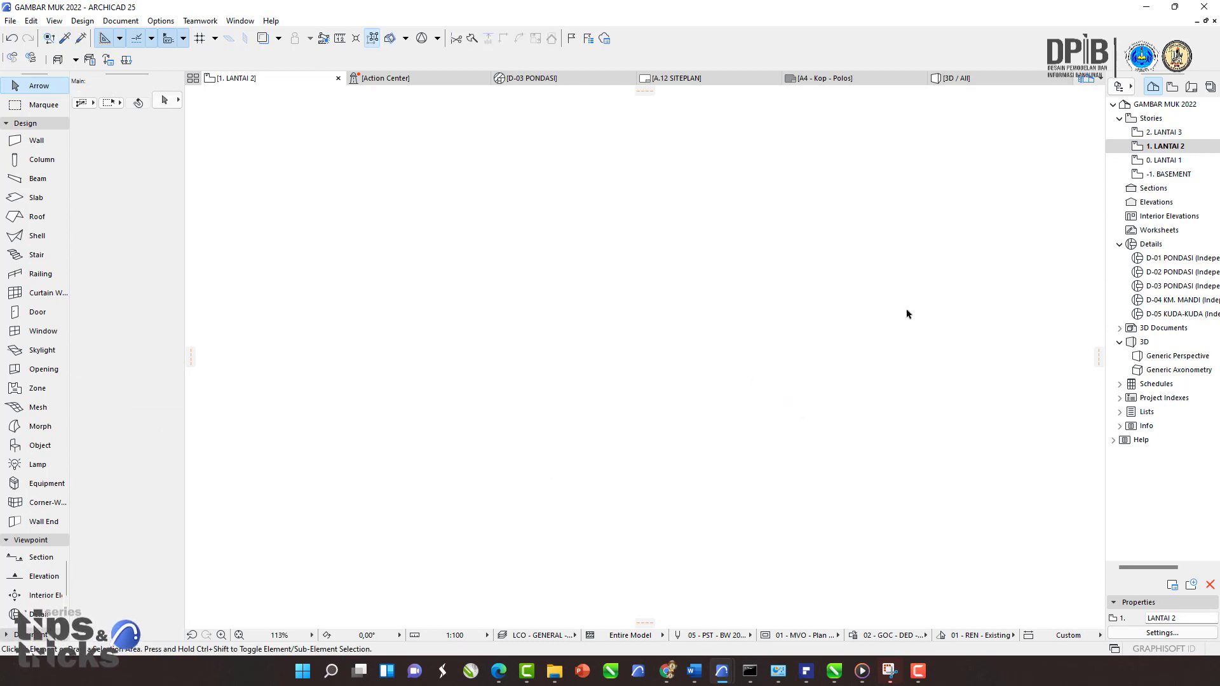
# Step: Open the 2. LANTAI 3 story and delete all of its elements
pyautogui.doubleClick(1164, 132)
pyautogui.moveTo(694, 310); pyautogui.dragTo(673, 326, button='middle')
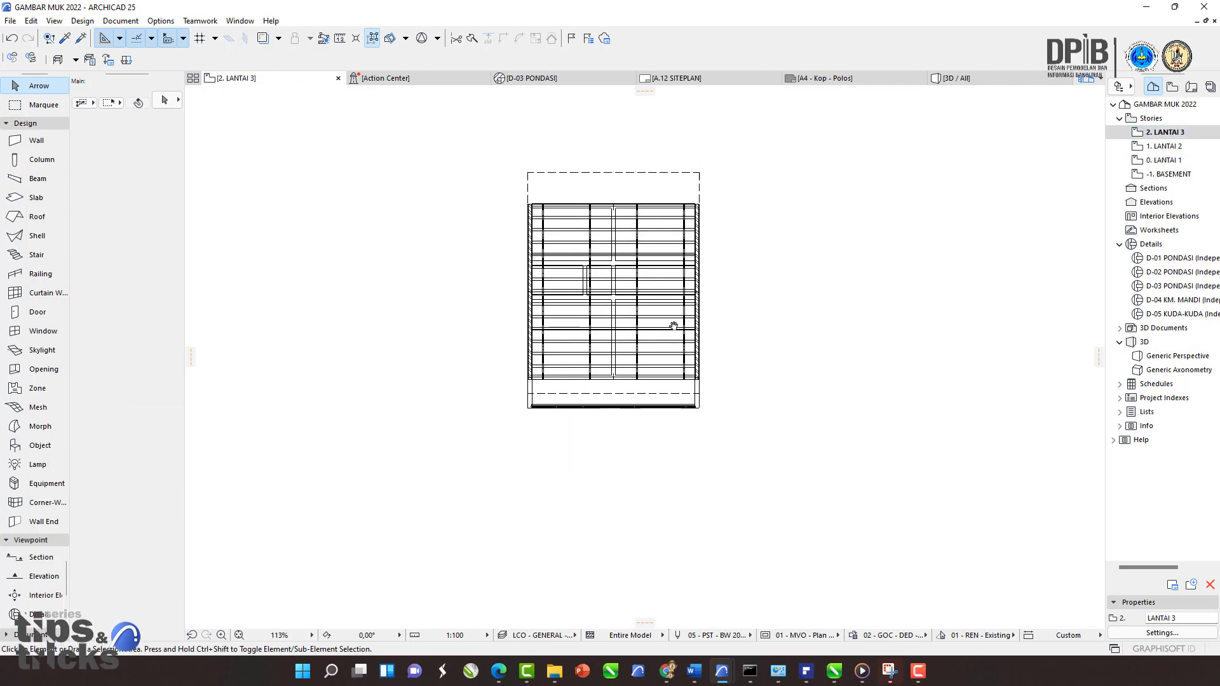
pyautogui.hotkey('ctrl', 'a')
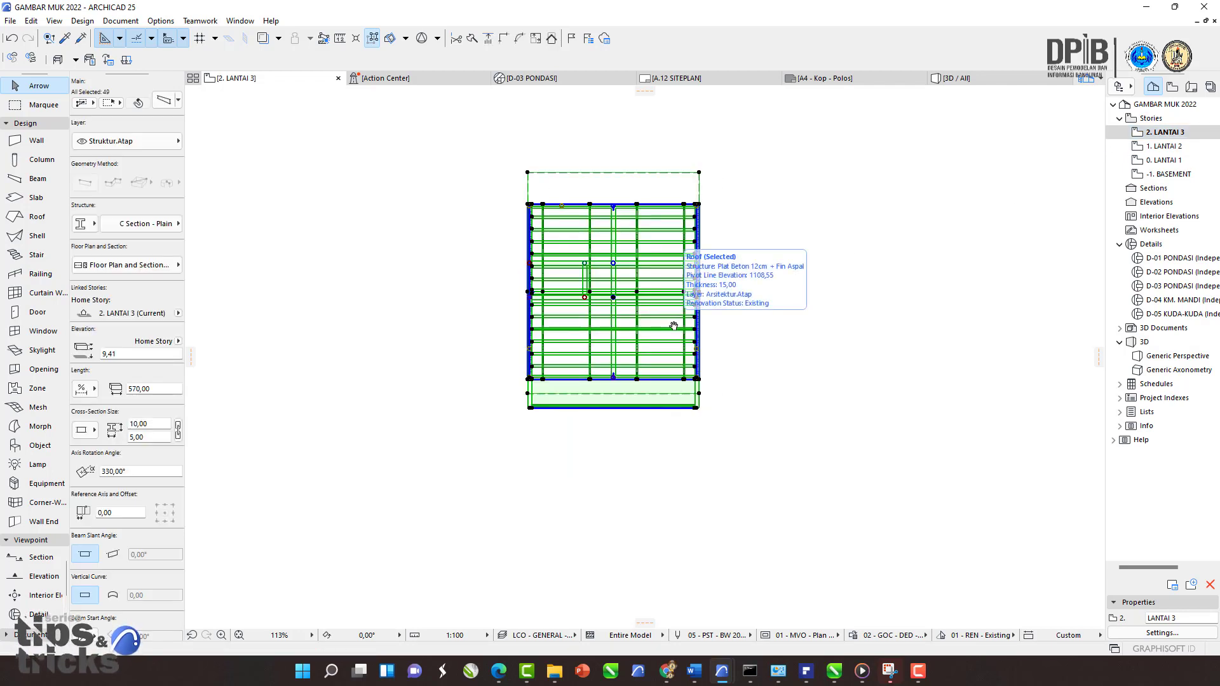
pyautogui.press('Delete')
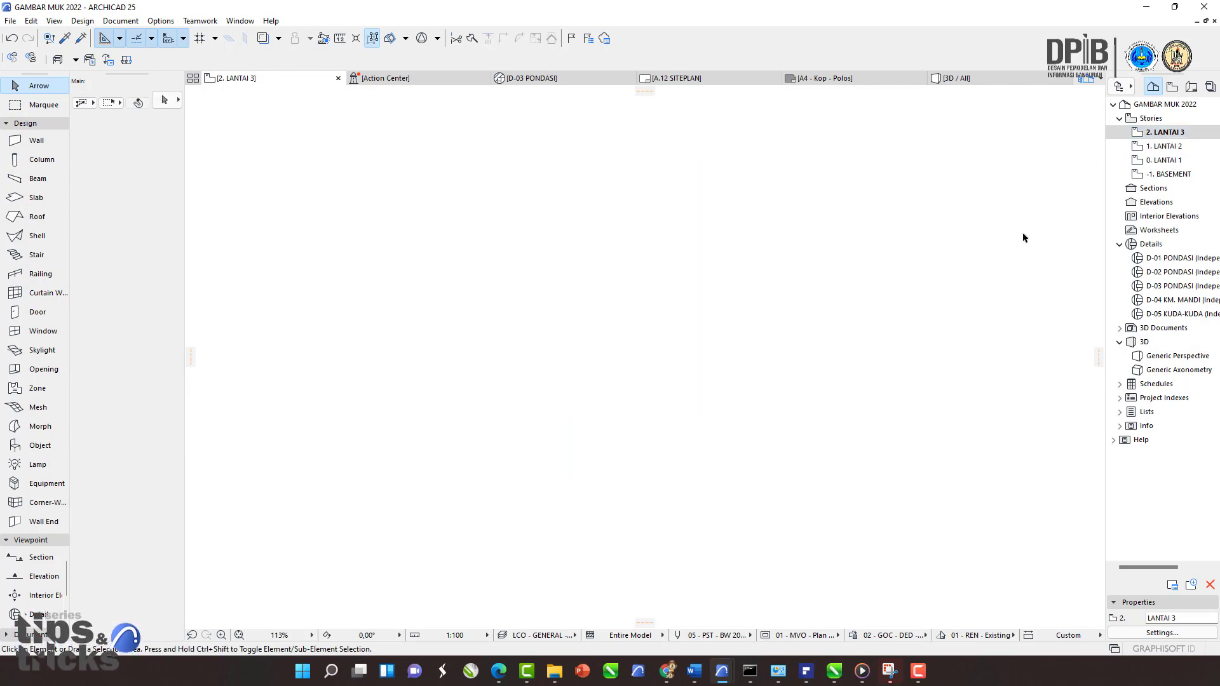
# Step: Open the -1. BASEMENT story and delete all of its foundation elements
pyautogui.click(1160, 177)
pyautogui.doubleClick(1160, 180)
pyautogui.moveTo(658, 304); pyautogui.dragTo(650, 307, button='middle')
pyautogui.hotkey('ctrl', 'a')
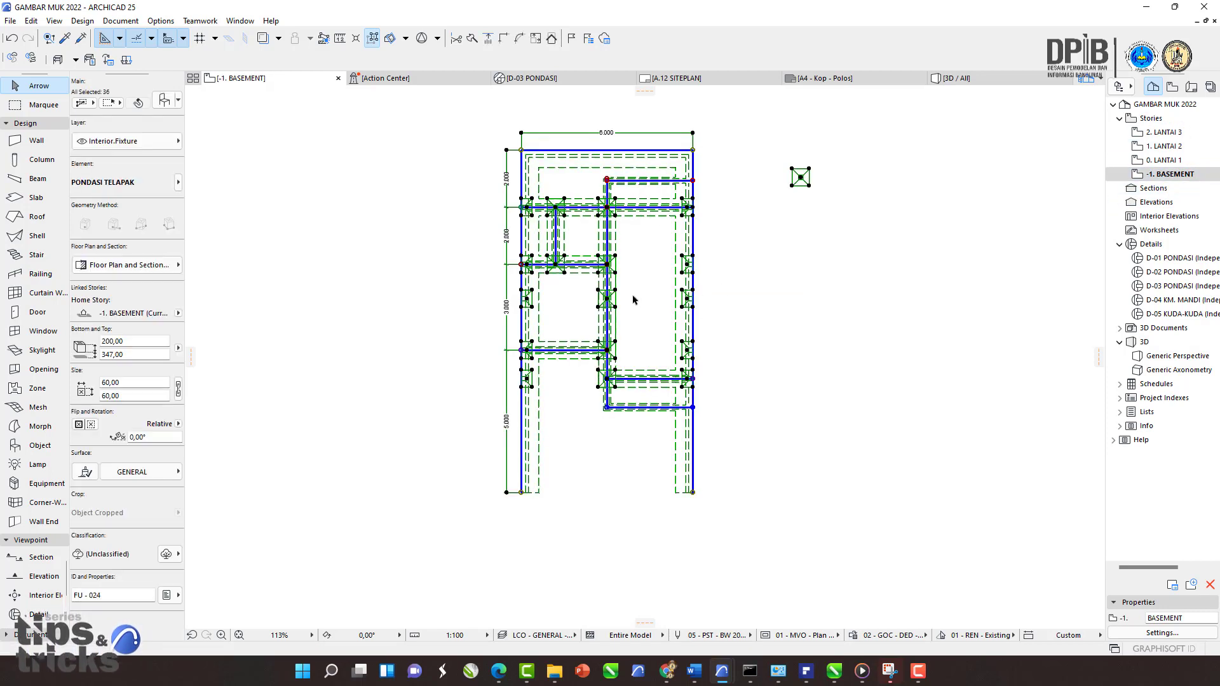
pyautogui.press('Delete')
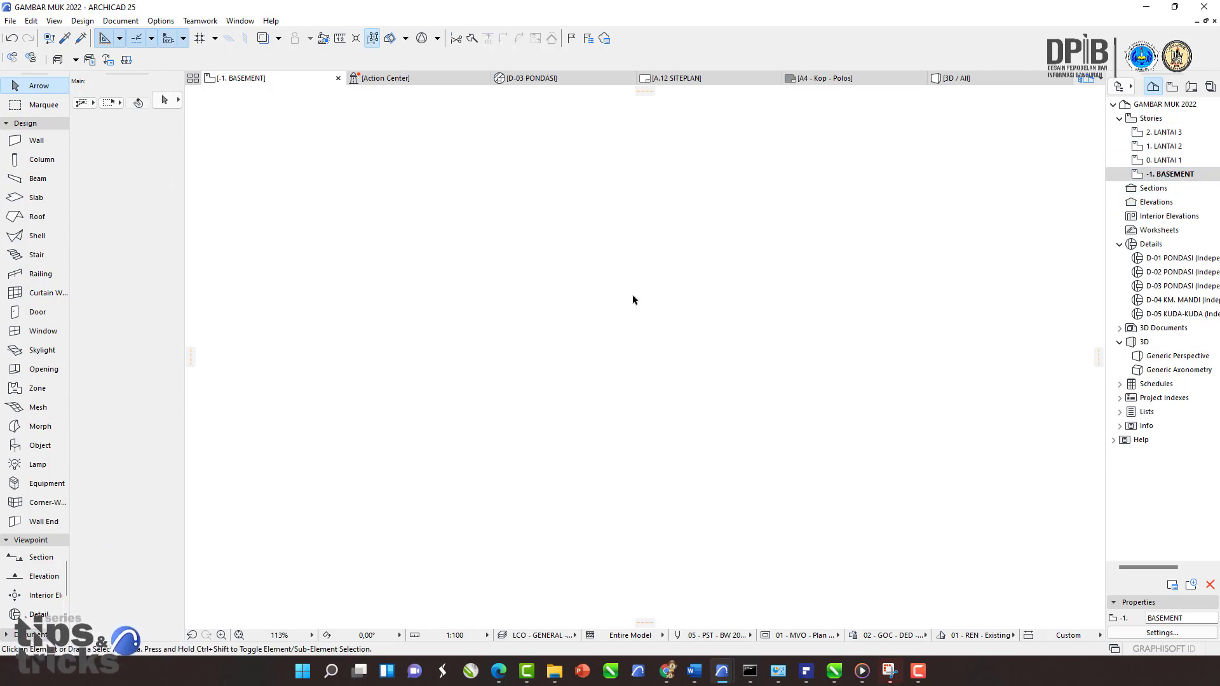
# Step: Check the Sections and Elevations entries in the project map
pyautogui.click(1154, 190)
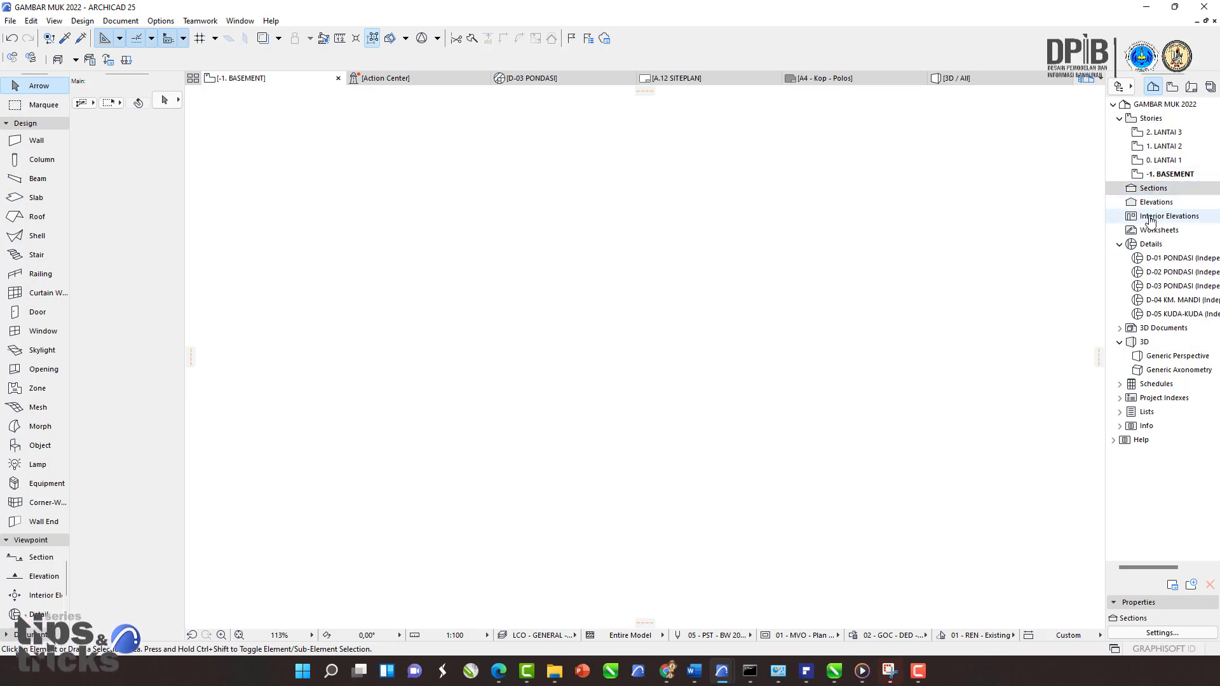
pyautogui.click(1156, 203)
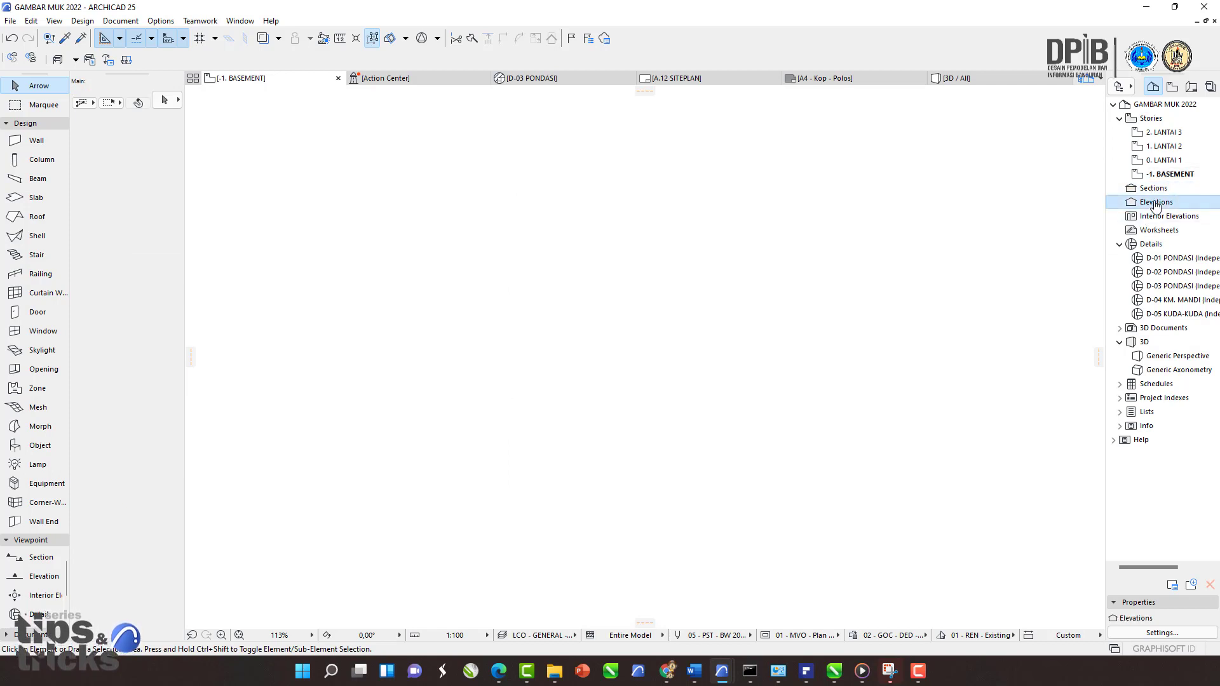
# Step: Open the D-01 PONDASI detail and delete all of its drawing elements
pyautogui.click(1151, 248)
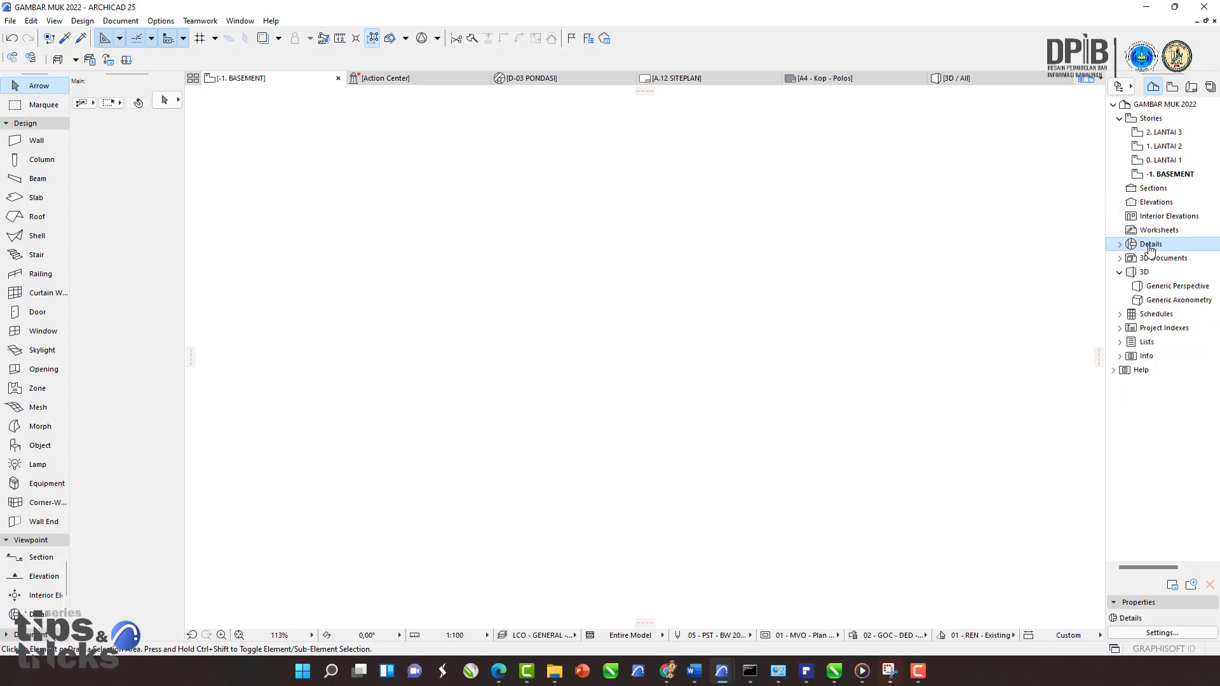
pyautogui.doubleClick(1163, 258)
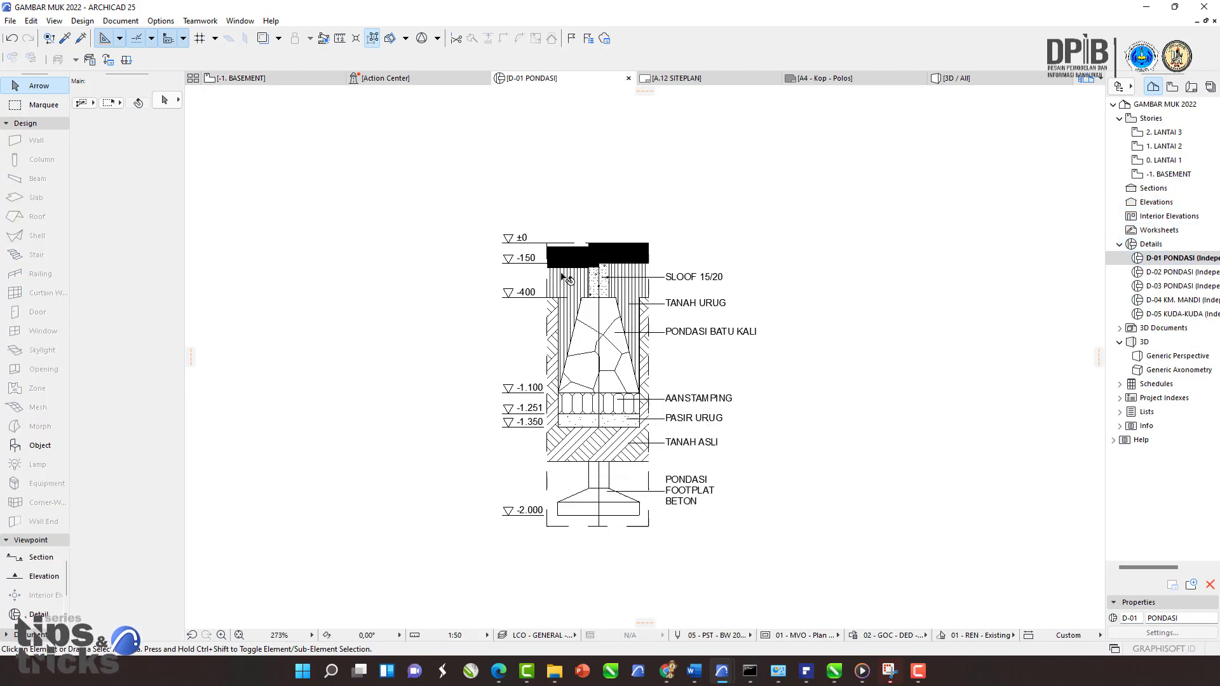
pyautogui.scroll(-2, 416, 207)
pyautogui.moveTo(414, 207); pyautogui.dragTo(730, 476)
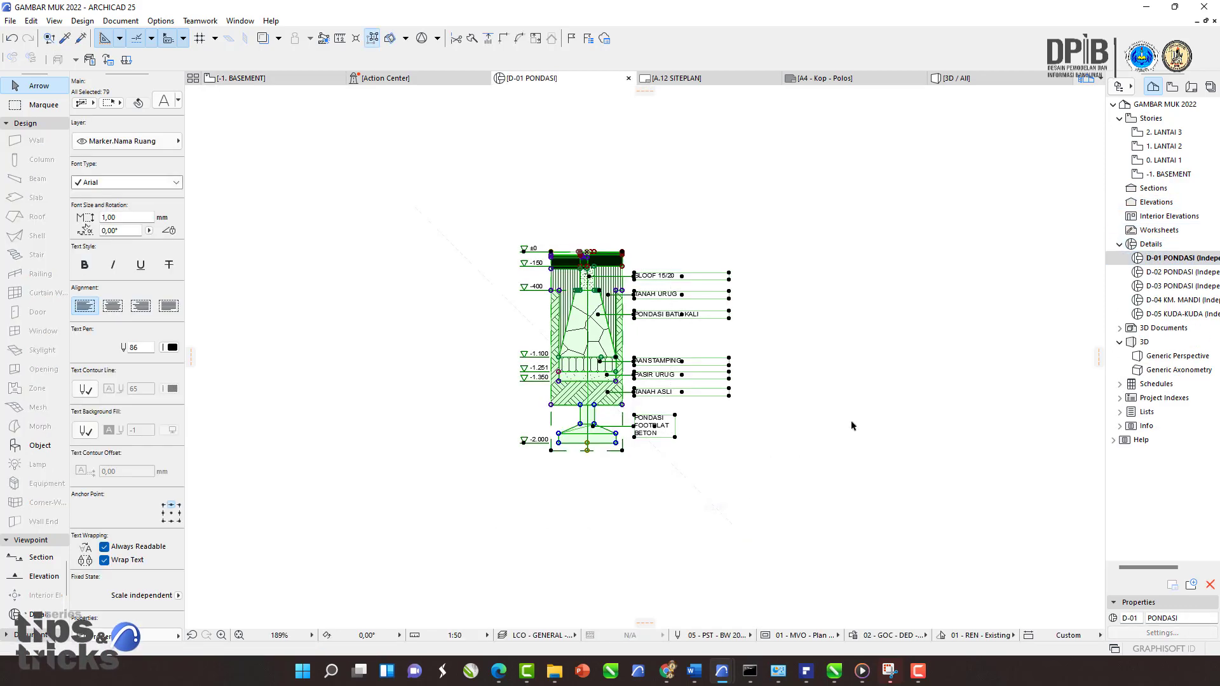
pyautogui.press('Delete')
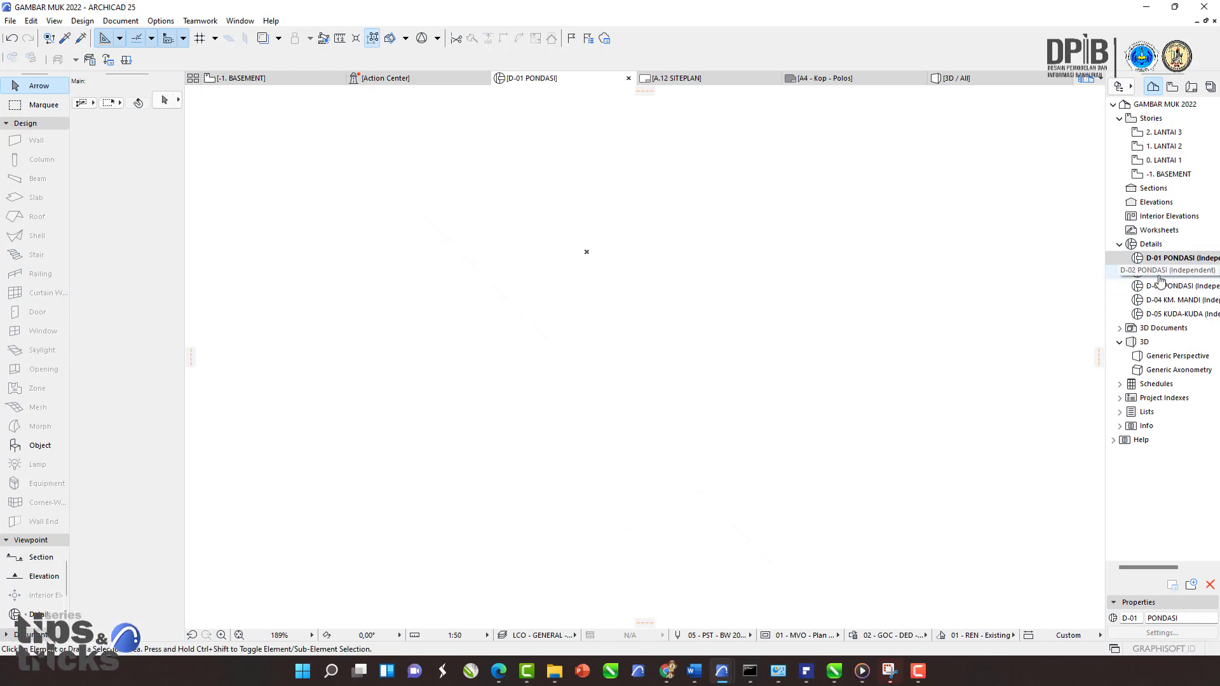
# Step: Delete all five details, D-01 to D-05, from the project map
pyautogui.click(1158, 272)
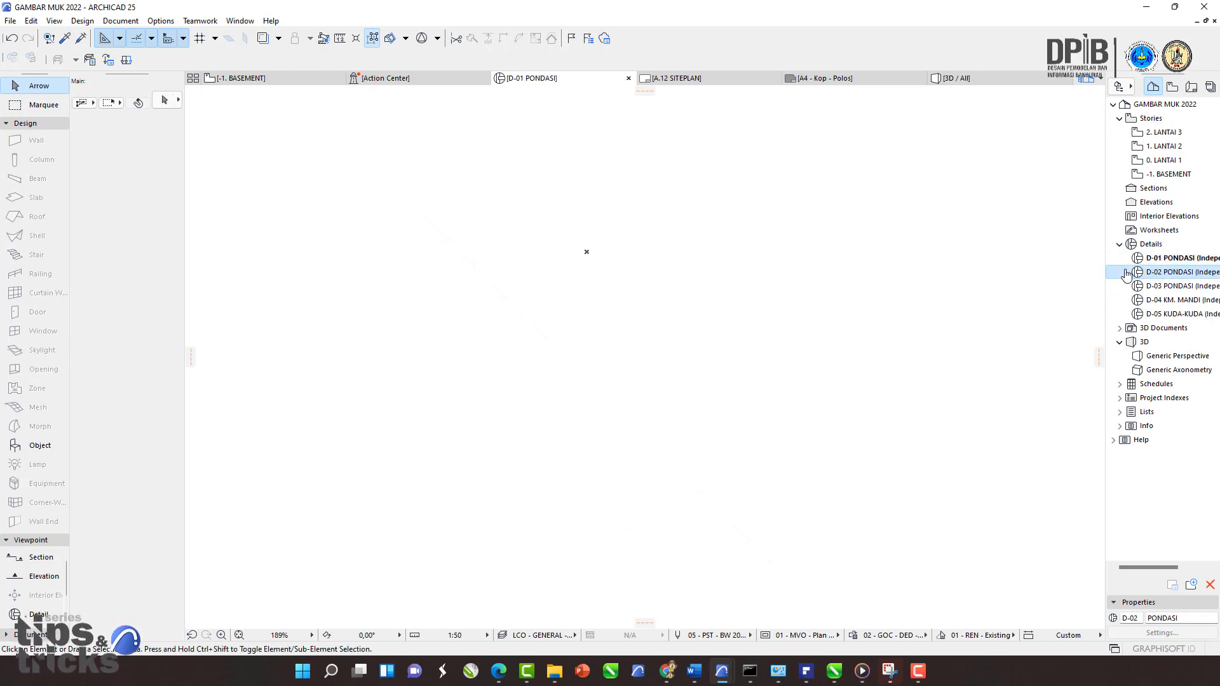
pyautogui.click(1159, 258)
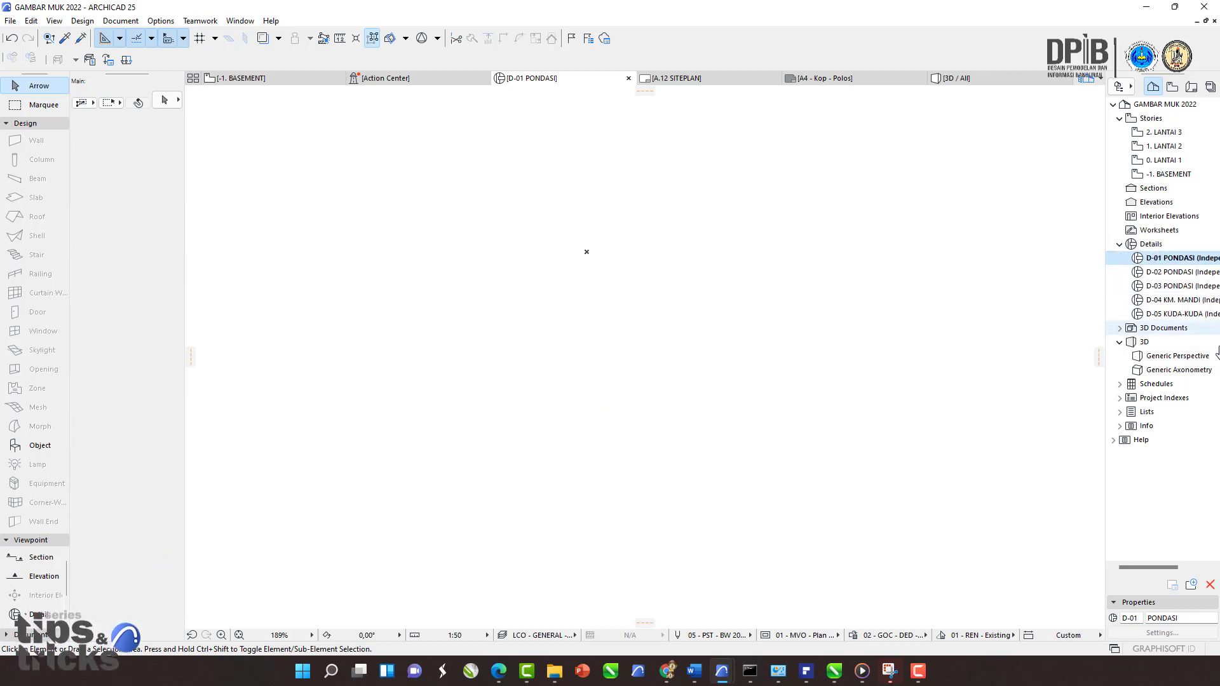
pyautogui.keyDown('shift'); pyautogui.click(1146, 321); pyautogui.keyUp('shift')
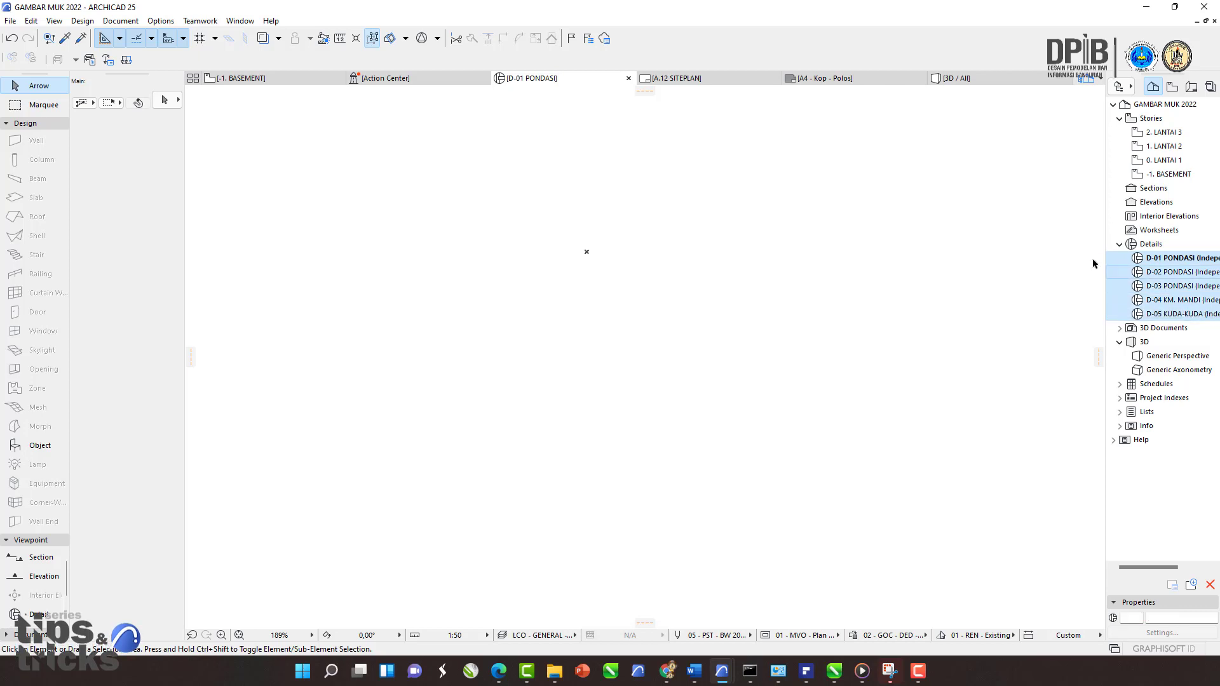
pyautogui.rightClick(1162, 278)
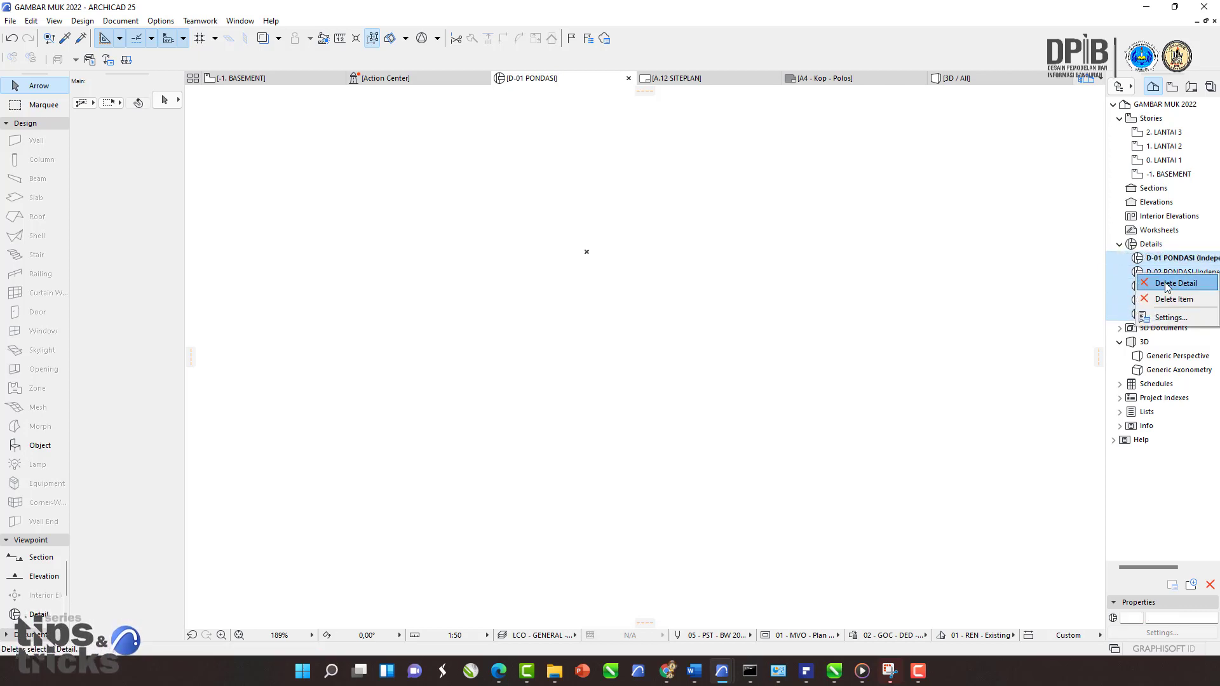
pyautogui.click(1167, 283)
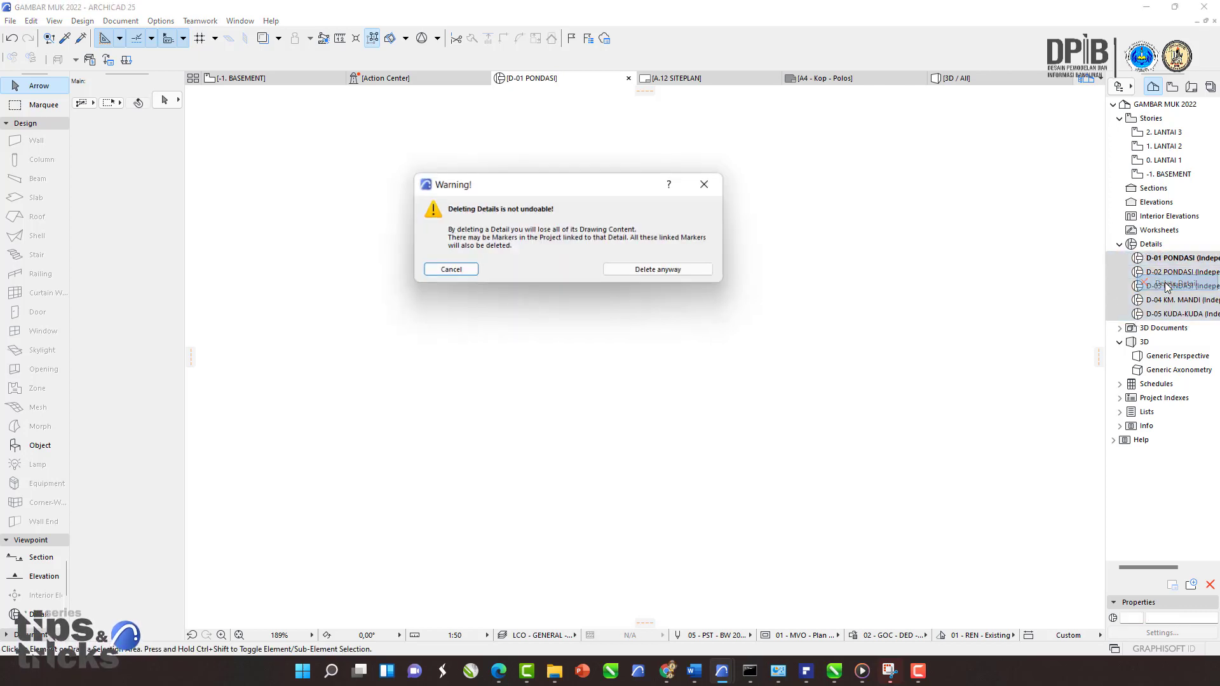
pyautogui.click(677, 271)
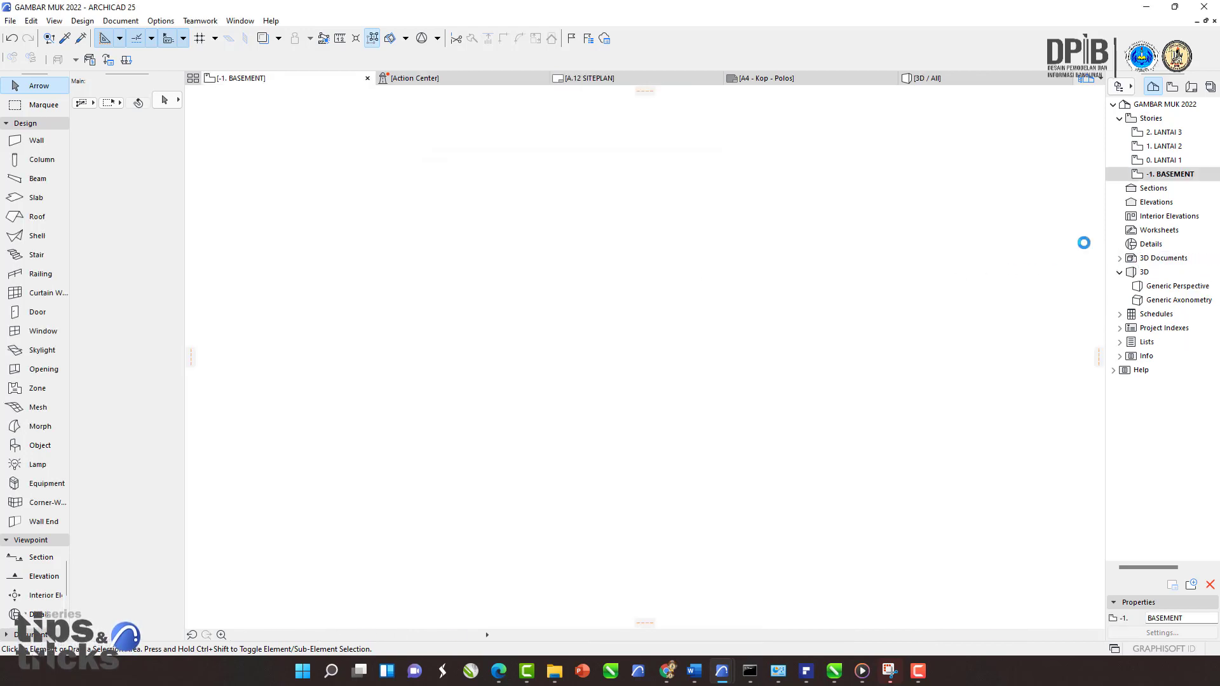
# Step: Inspect the Generic Perspective 3D view and the story plans -1. BASEMENT, 0. LANTAI 1 and 2. LANTAI 3
pyautogui.click(1153, 246)
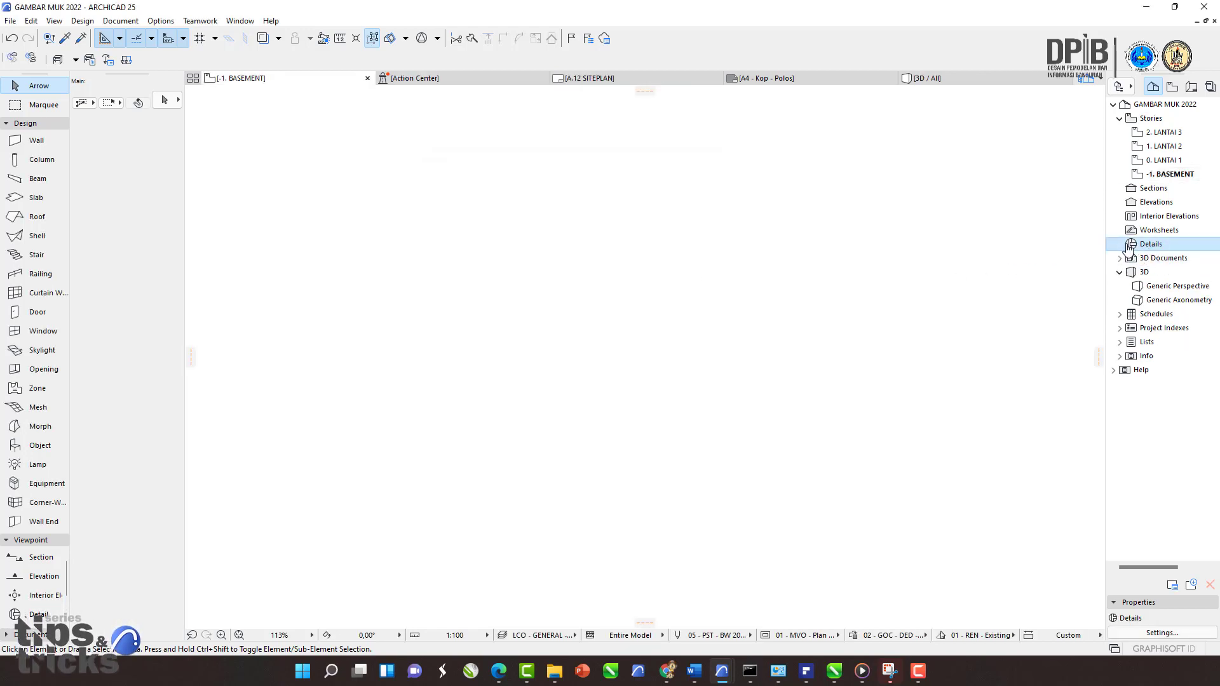
pyautogui.doubleClick(1166, 289)
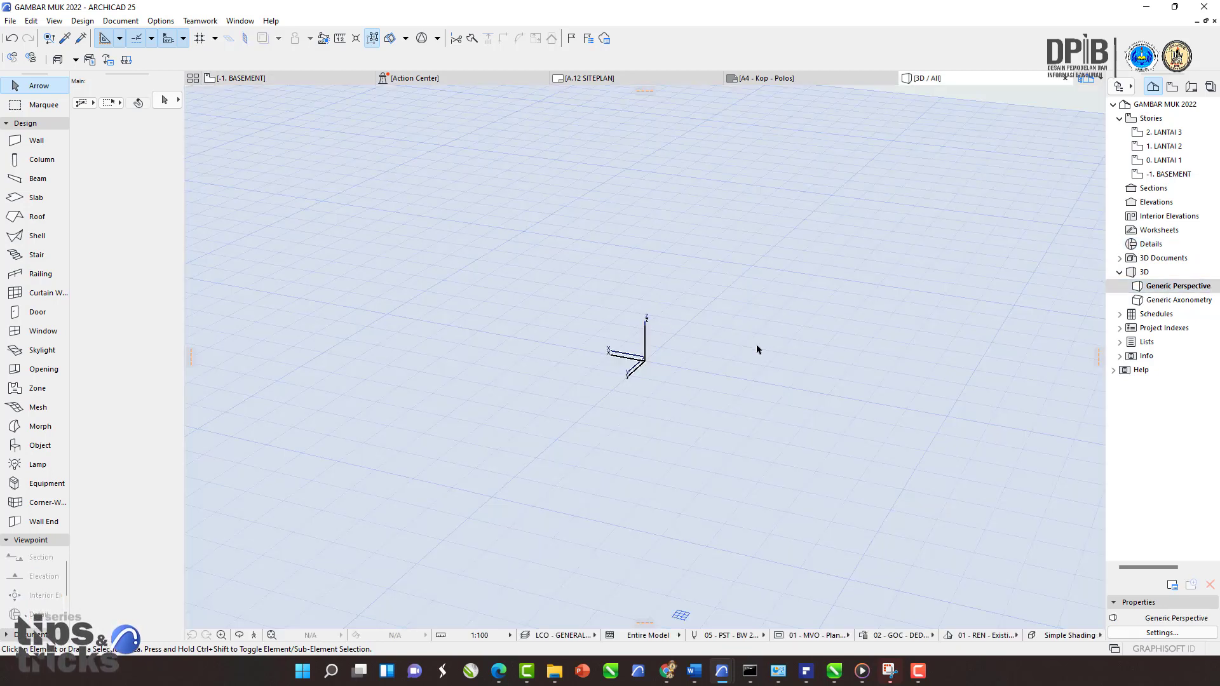
pyautogui.click(272, 636)
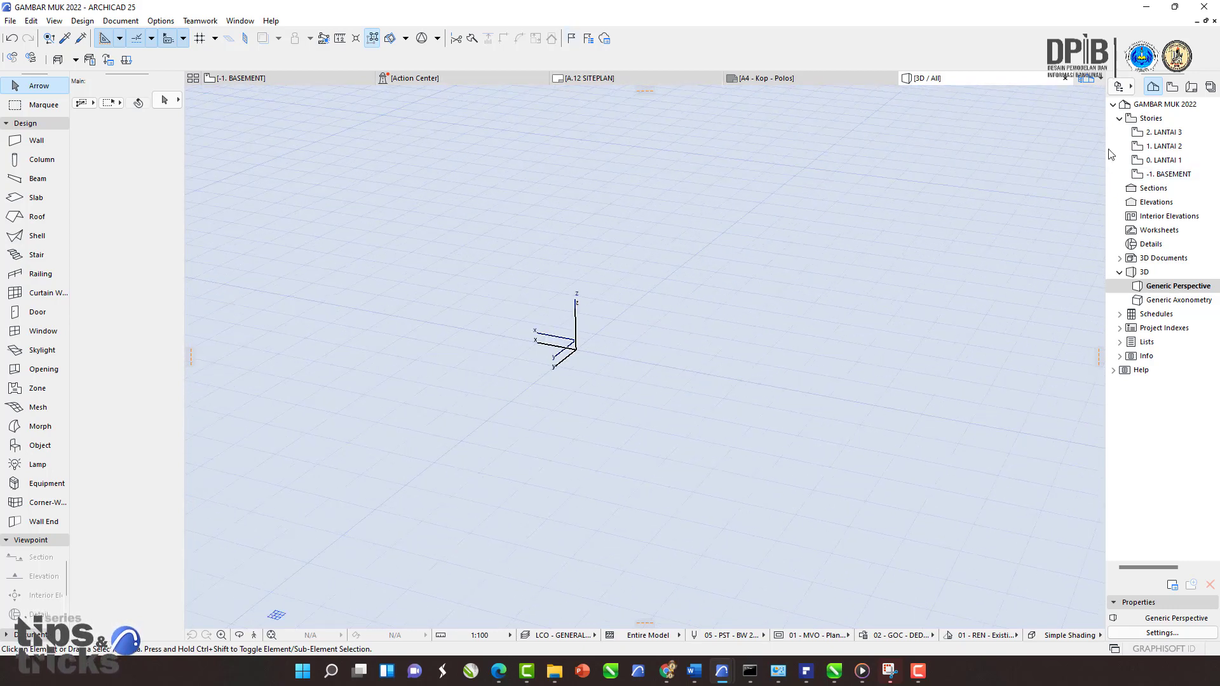
pyautogui.click(1168, 175)
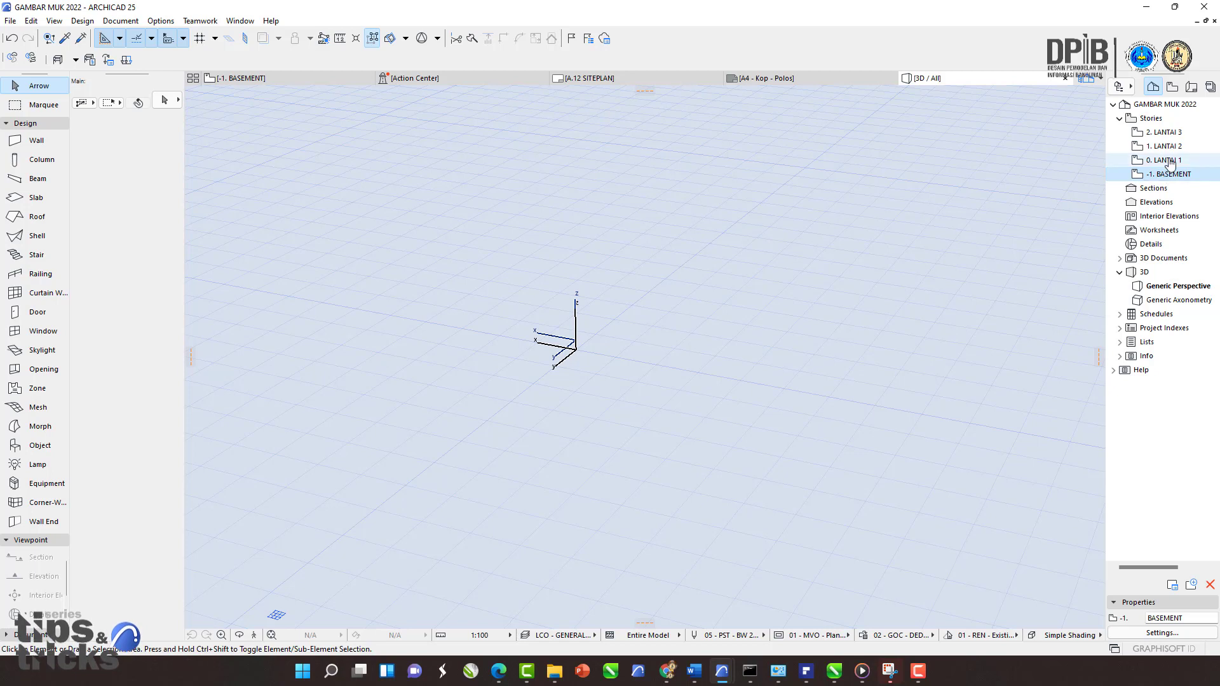
pyautogui.doubleClick(1166, 160)
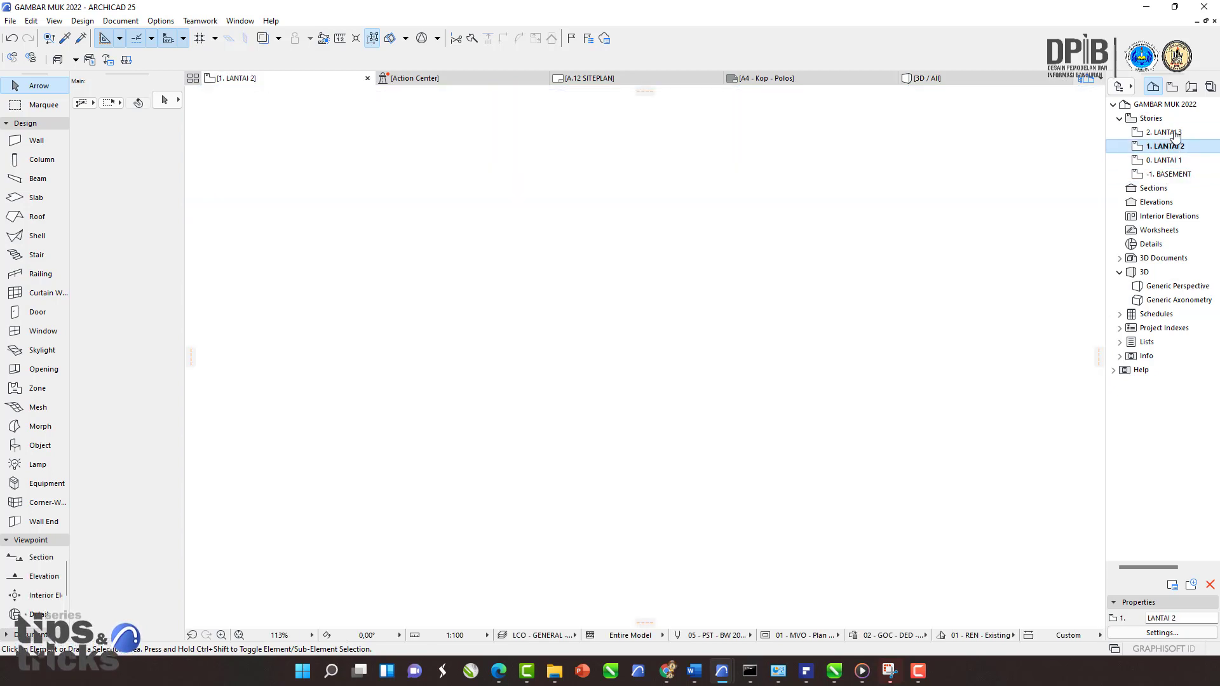
pyautogui.doubleClick(1165, 132)
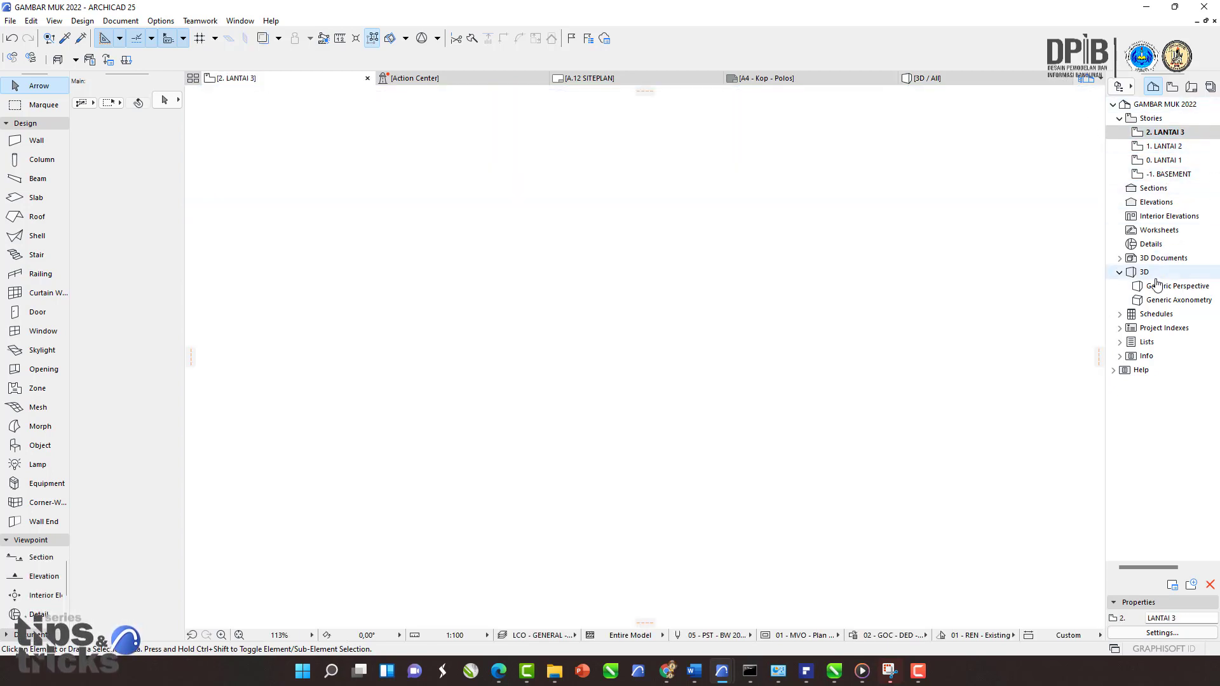
# Step: Delete all saved views in the View Map, keeping only the SKALA TEMPLATE folder
pyautogui.click(1173, 88)
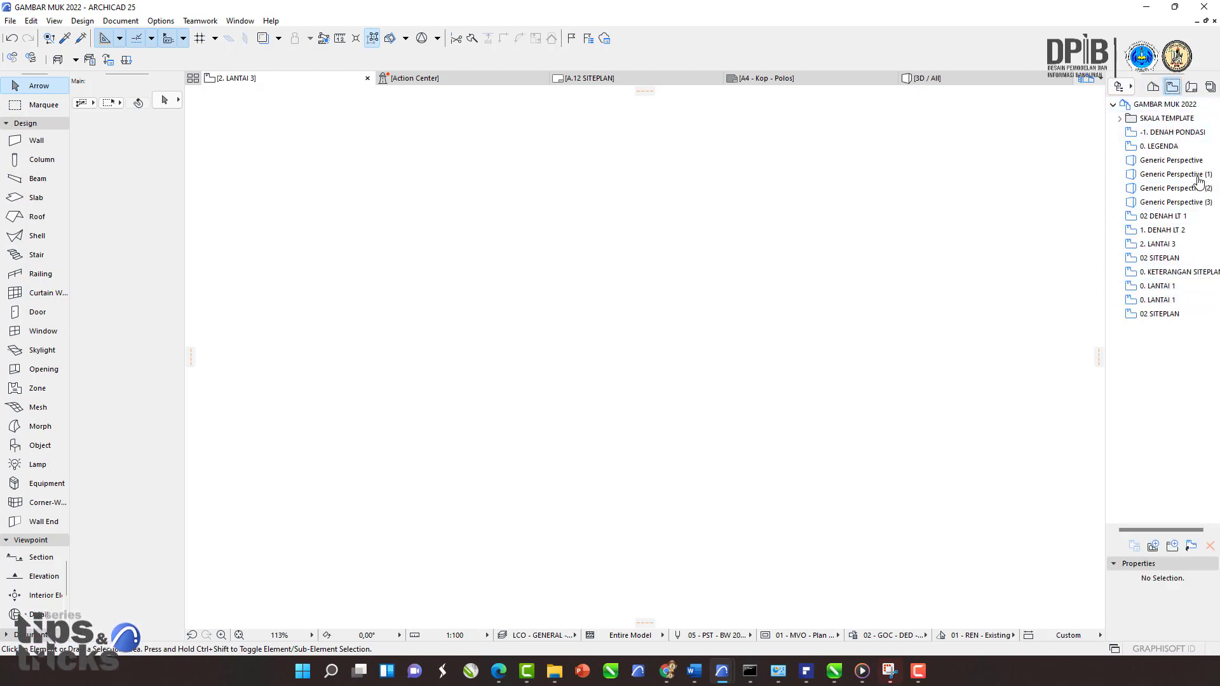
pyautogui.click(1153, 134)
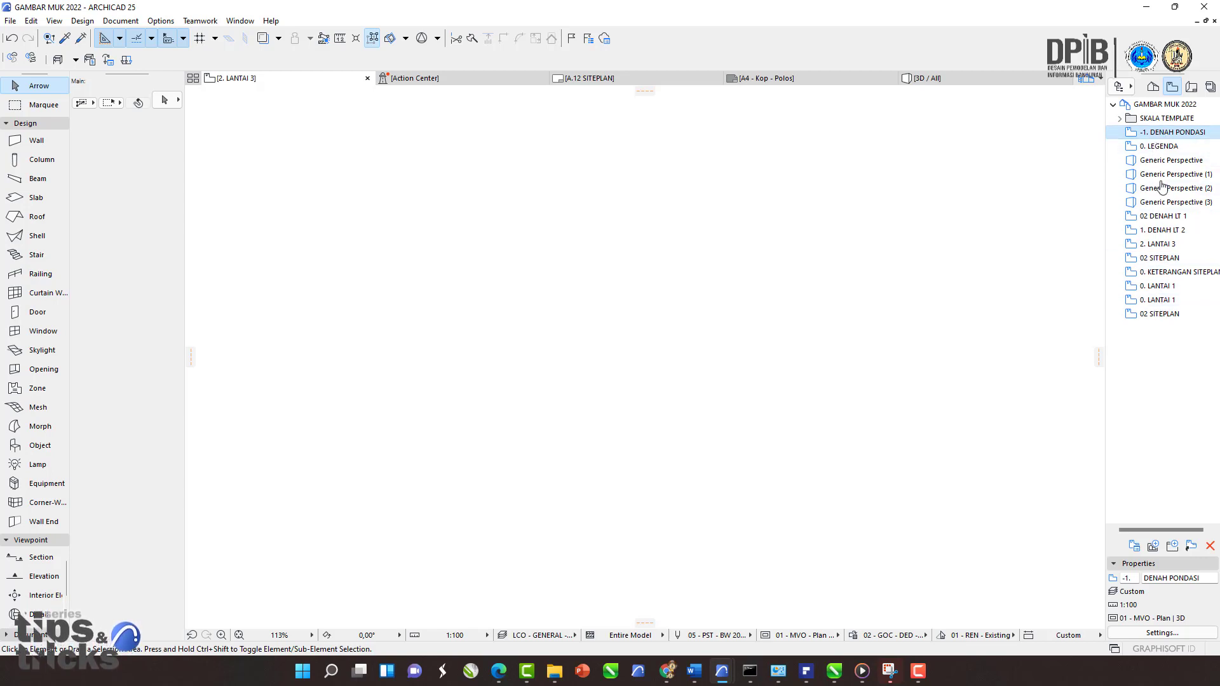
pyautogui.keyDown('shift'); pyautogui.click(1158, 316); pyautogui.keyUp('shift')
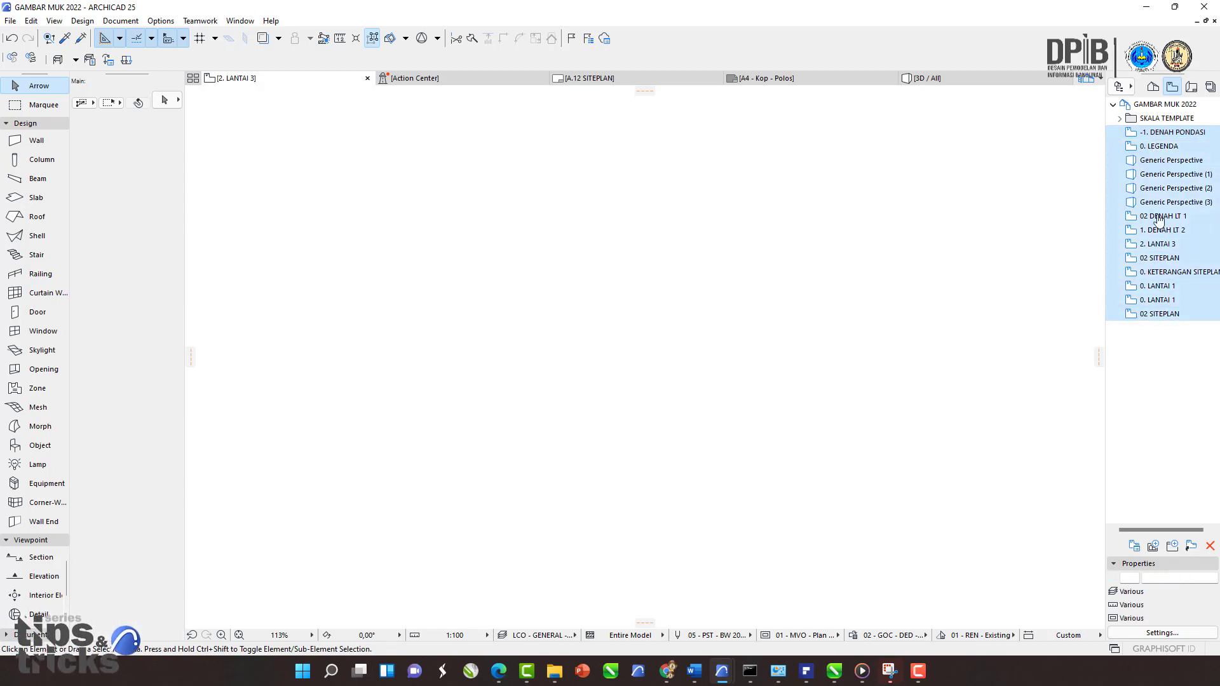
pyautogui.rightClick(1153, 178)
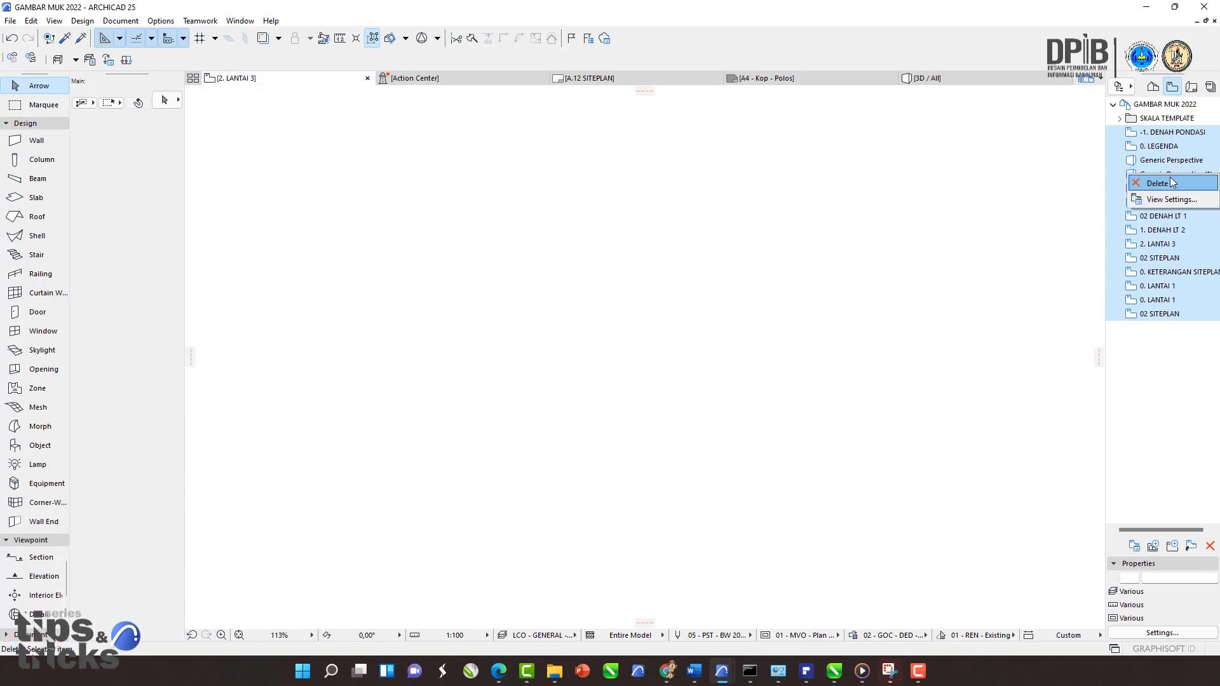
pyautogui.click(1170, 181)
pyautogui.click(661, 271)
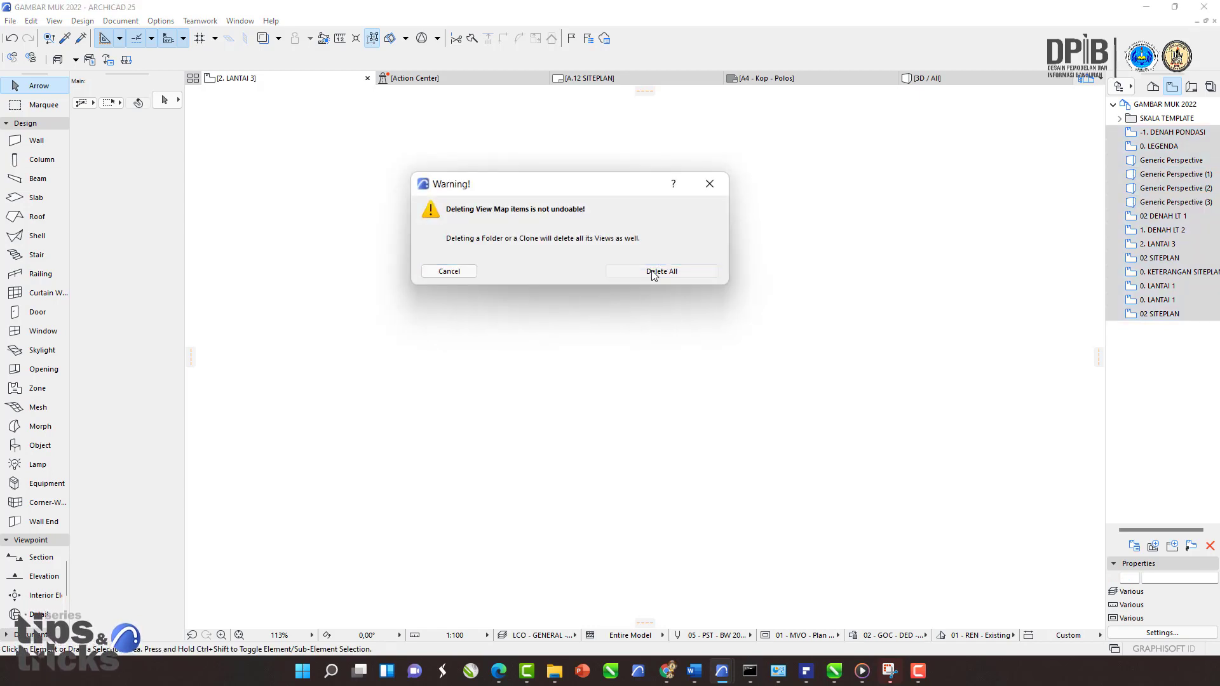
# Step: Open the A.01 PROYEKSI 3D layout in the Layout Book and delete its placed 3D drawing
pyautogui.click(1195, 92)
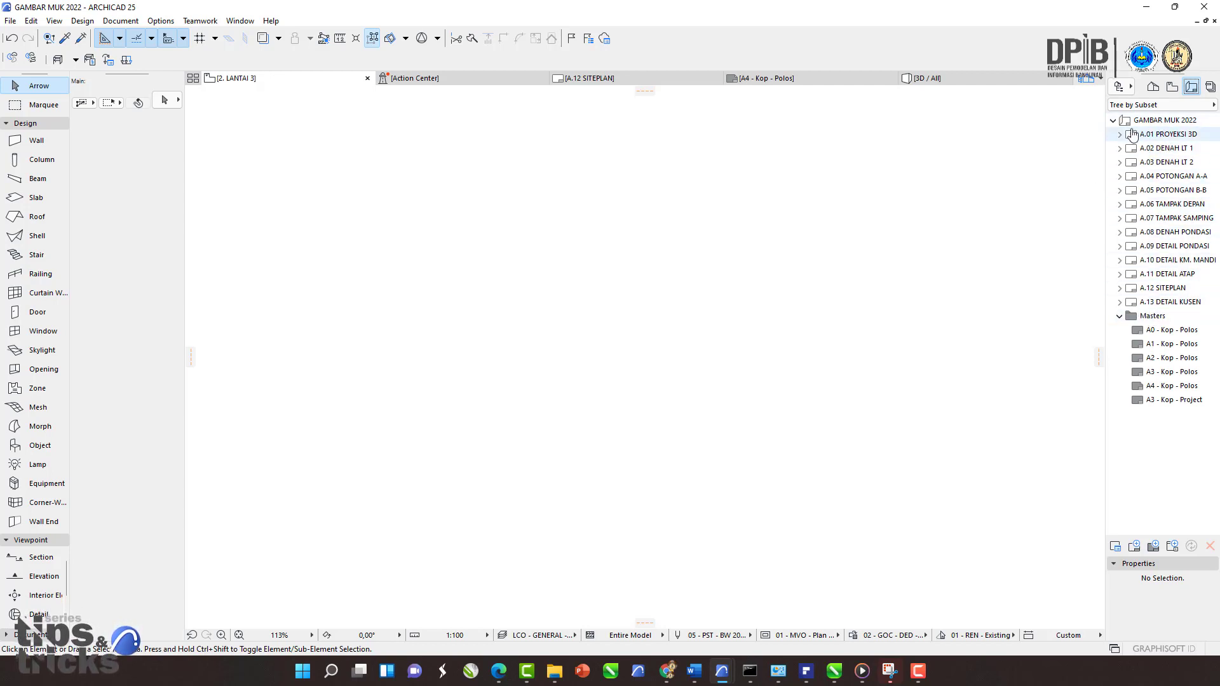
pyautogui.doubleClick(1162, 135)
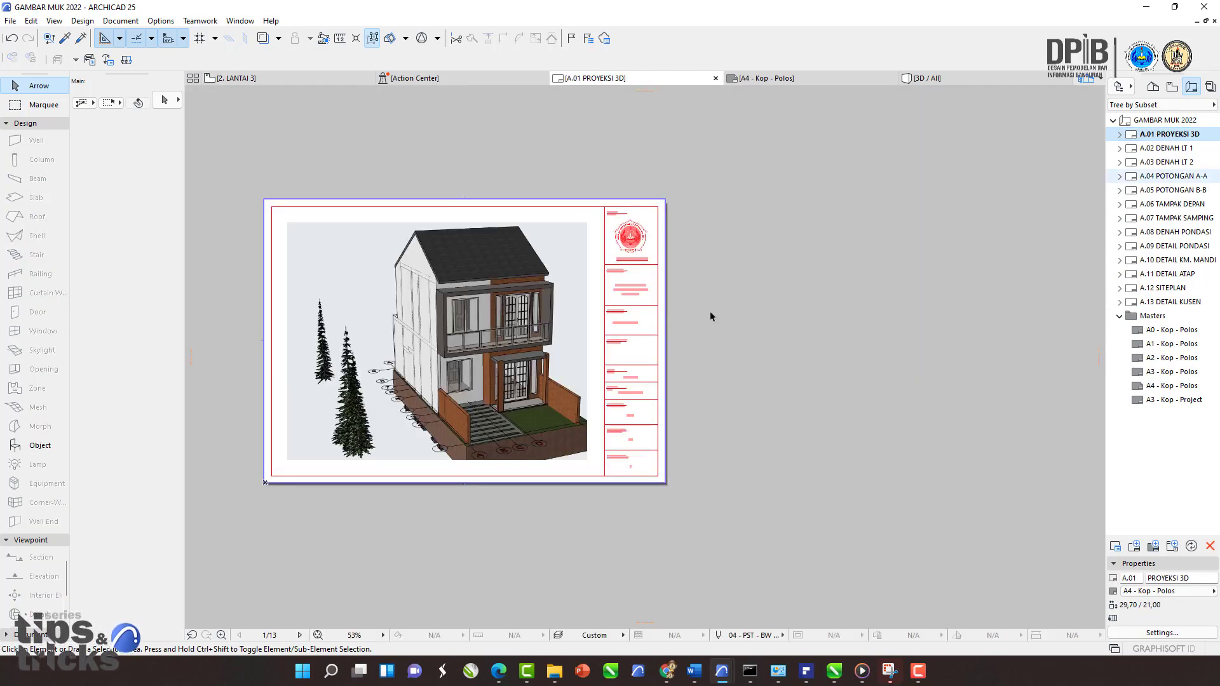
pyautogui.click(527, 339)
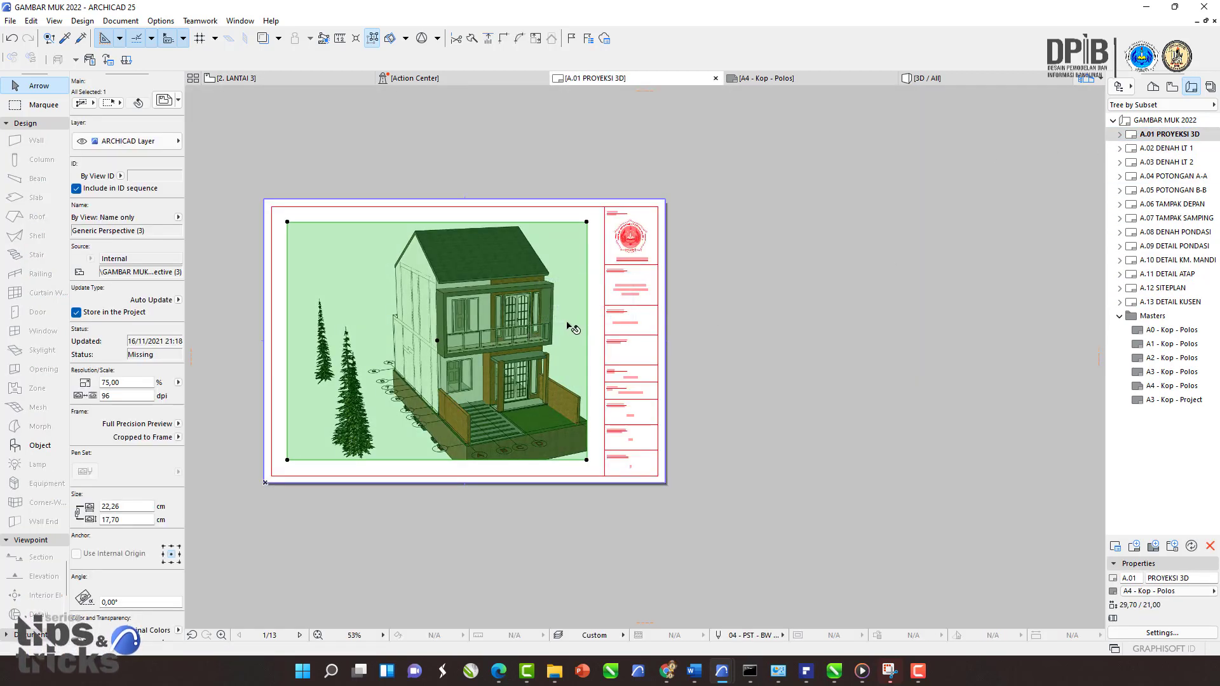
pyautogui.press('Delete')
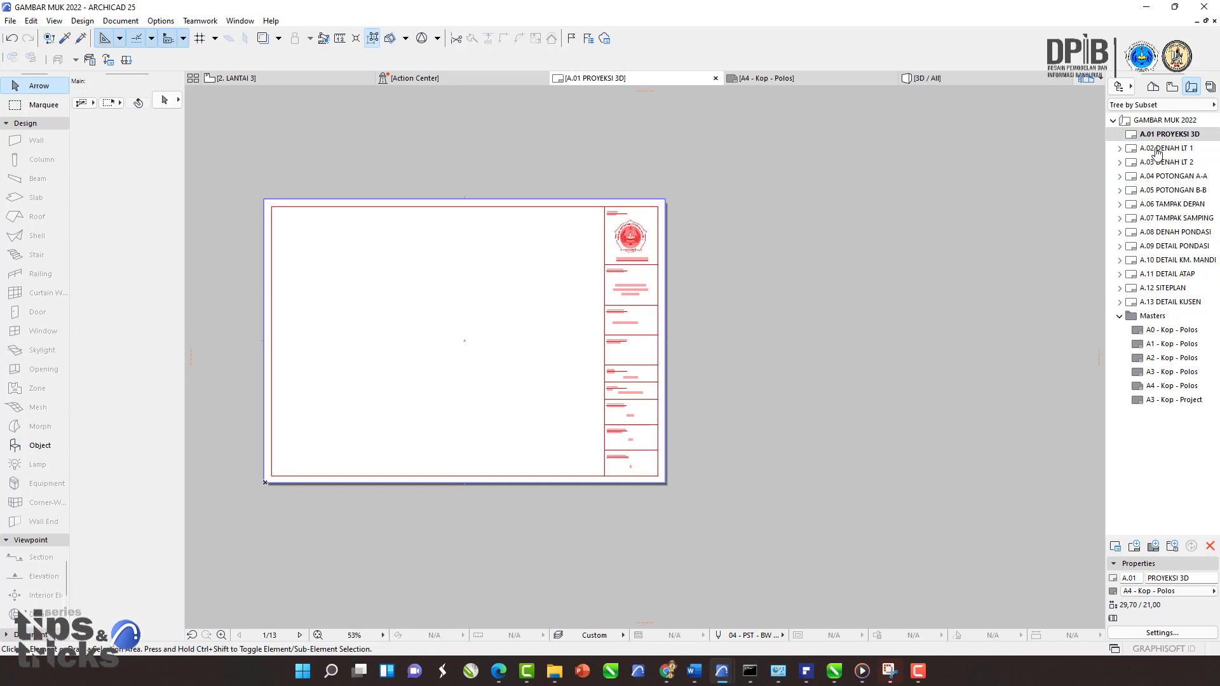
# Step: Open the A.02 DENAH LT 1 layout and delete its placed floor plan drawing
pyautogui.click(1151, 148)
pyautogui.doubleClick(1151, 149)
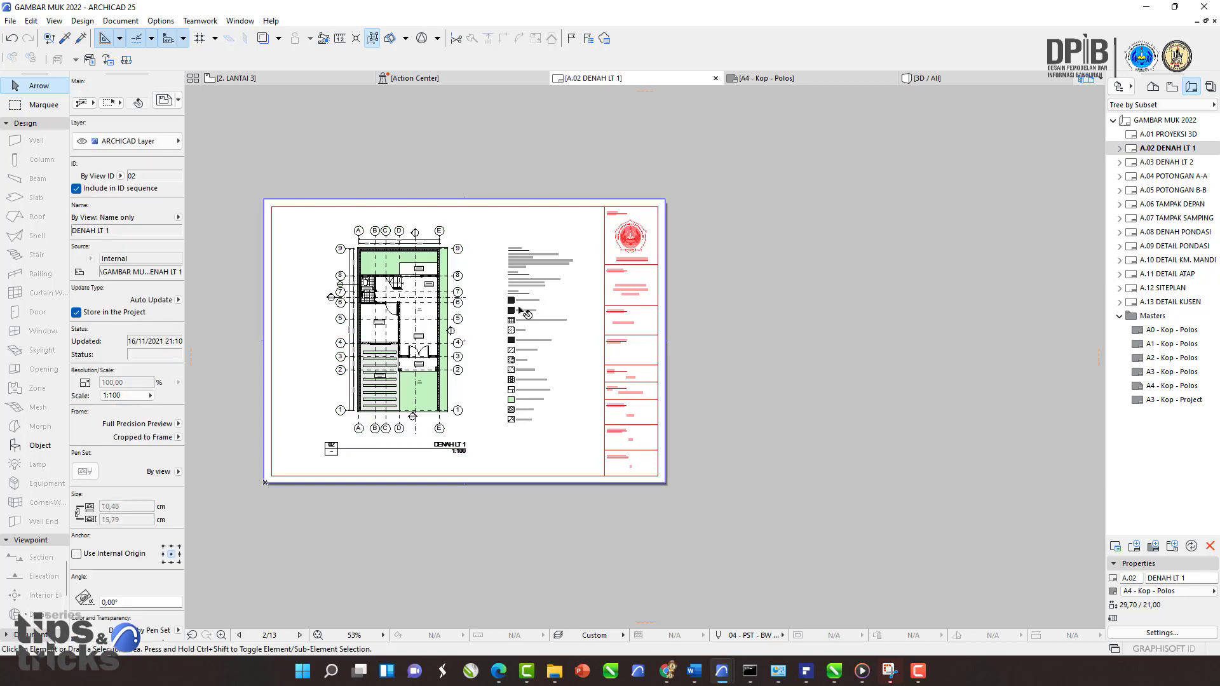
pyautogui.press('Delete')
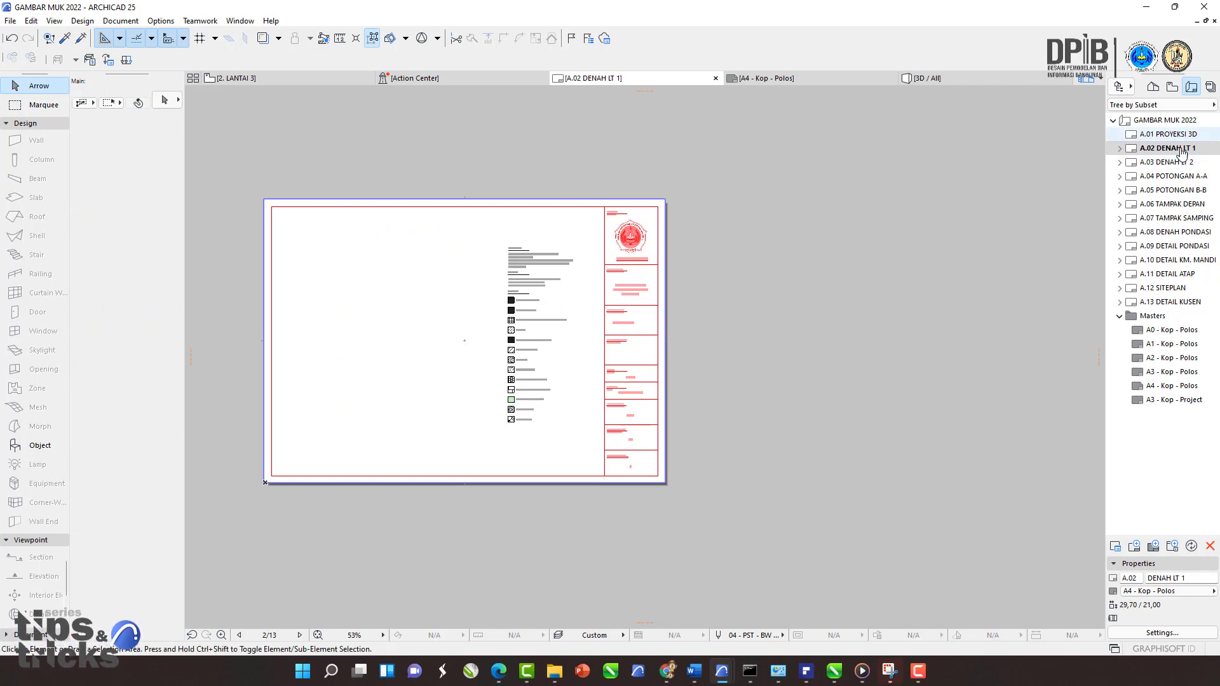
# Step: Open the A.03 DENAH LT 2 layout and delete its placed floor plan drawing
pyautogui.doubleClick(1153, 164)
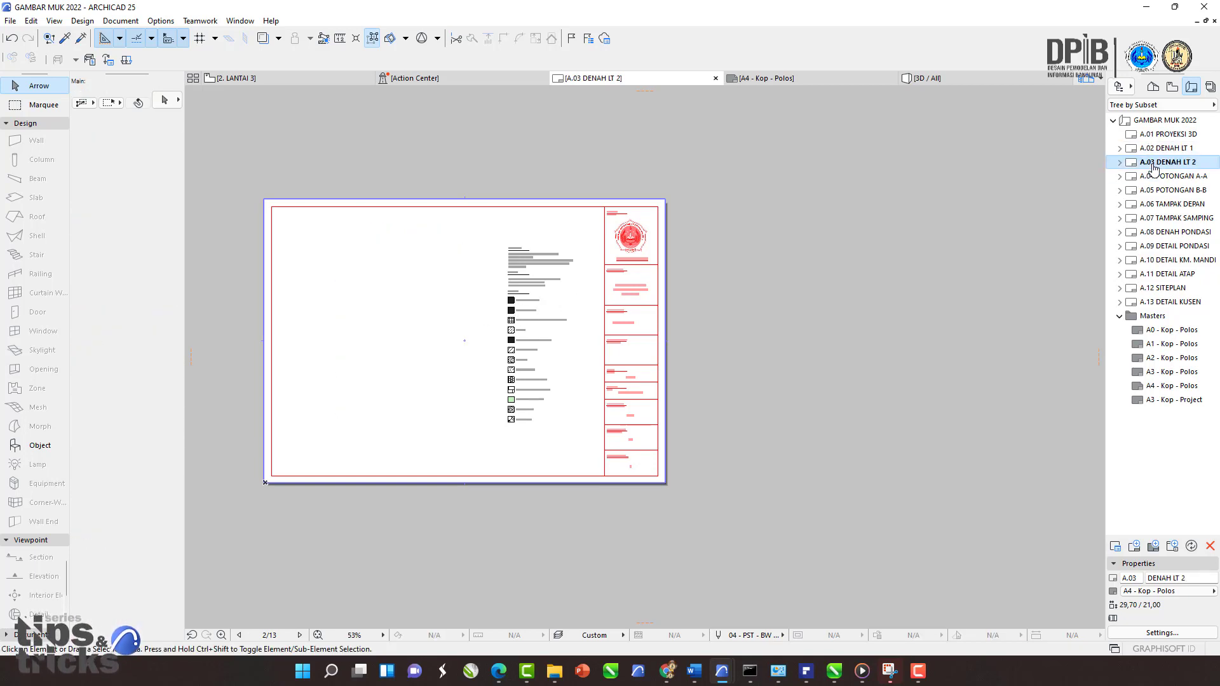
pyautogui.scroll(4, 503, 321)
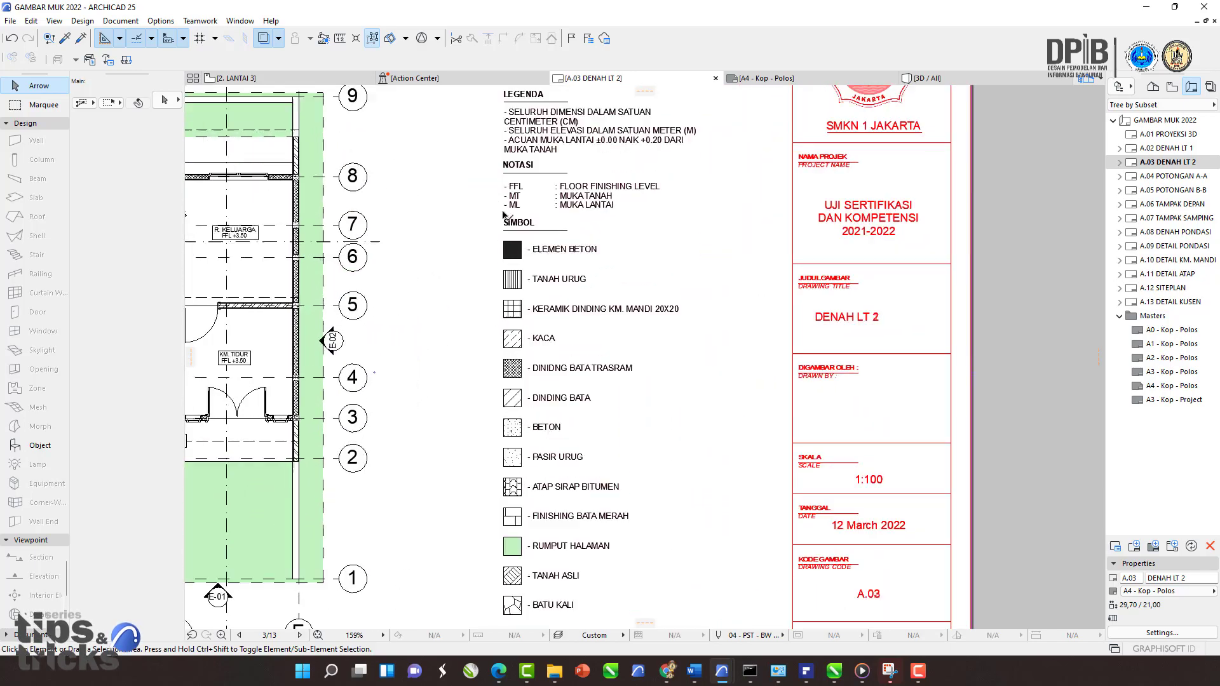
pyautogui.moveTo(553, 98); pyautogui.dragTo(597, 145, button='middle')
pyautogui.scroll(-3, 664, 242)
pyautogui.click(518, 258)
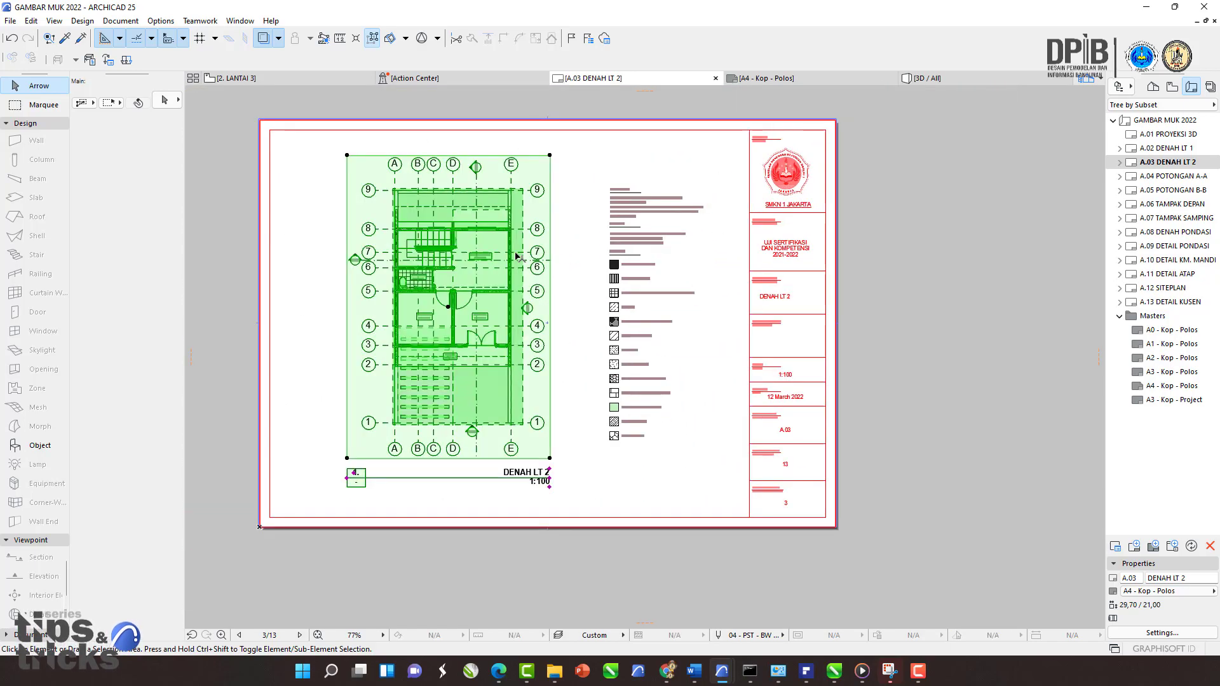
pyautogui.press('Delete')
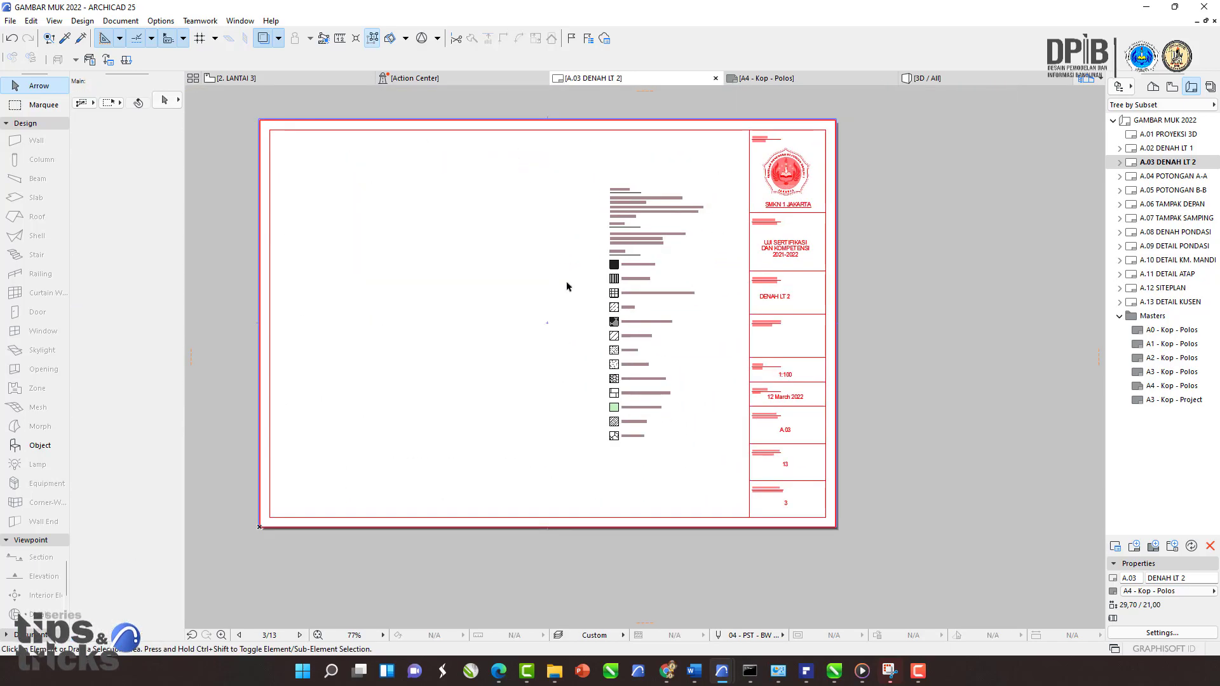
# Step: Open the A.04 POTONGAN A-A layout and delete its placed section drawing
pyautogui.click(1165, 177)
pyautogui.doubleClick(1165, 177)
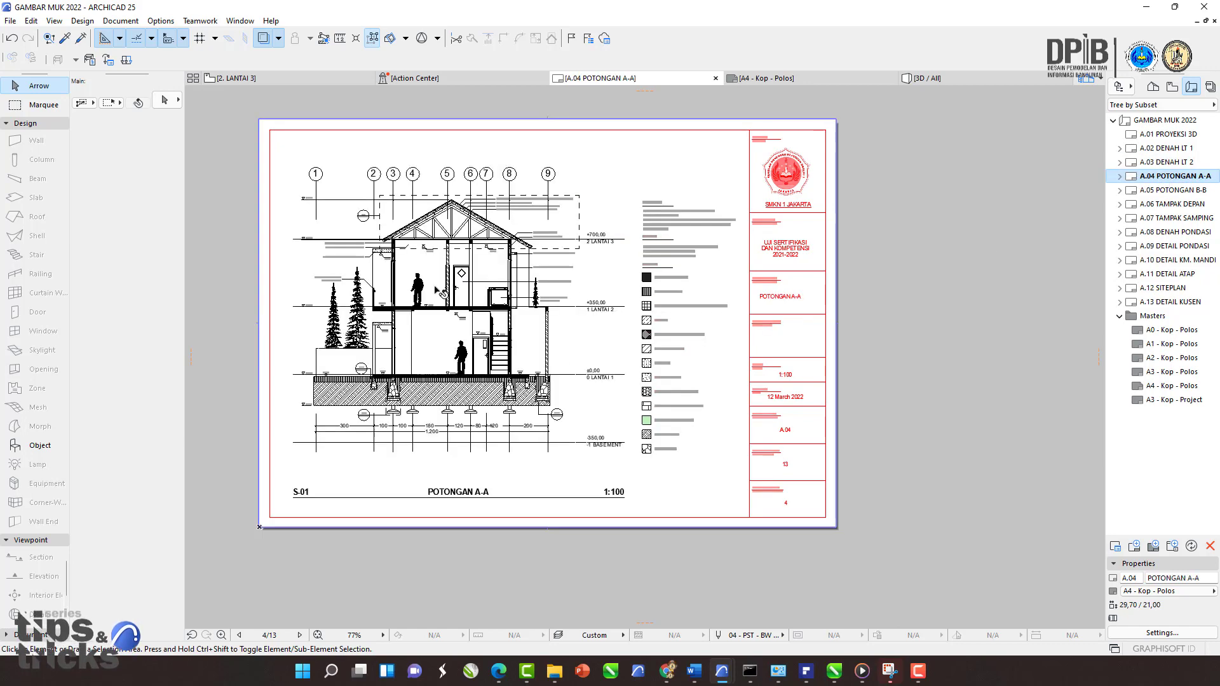
pyautogui.click(439, 293)
pyautogui.press('Delete')
# Step: Open the A.05 POTONGAN B-B layout and delete its placed section drawing
pyautogui.doubleClick(1165, 190)
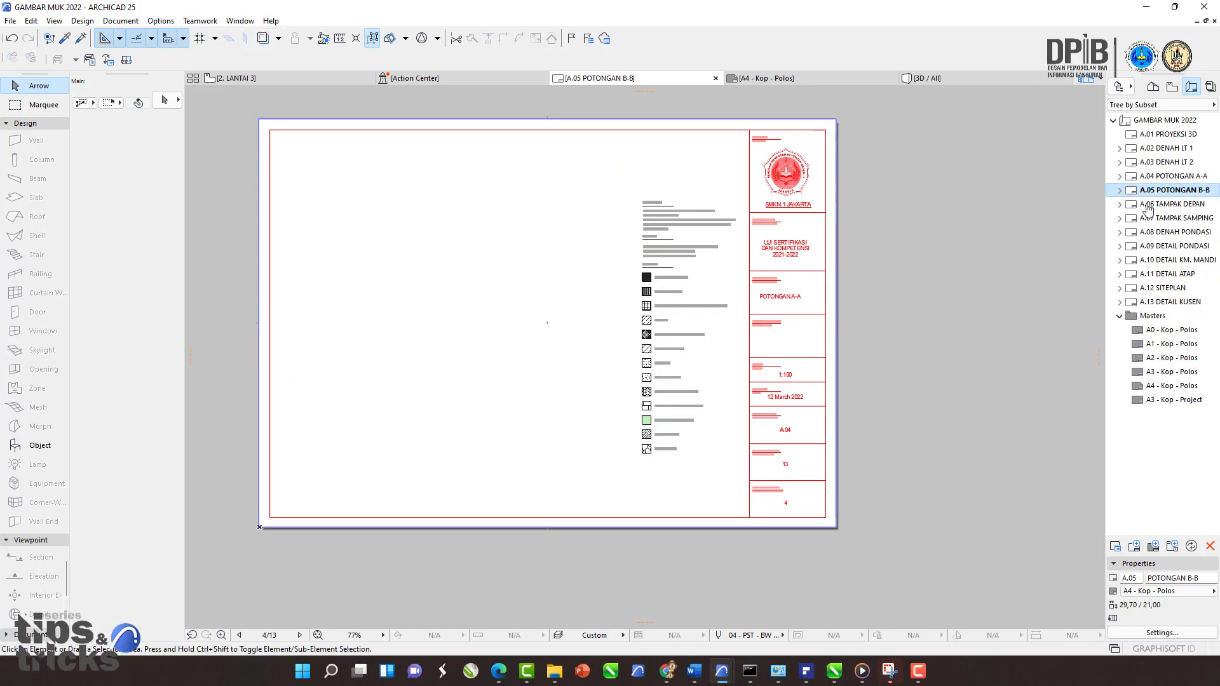
pyautogui.hotkey('ctrl', 'a')
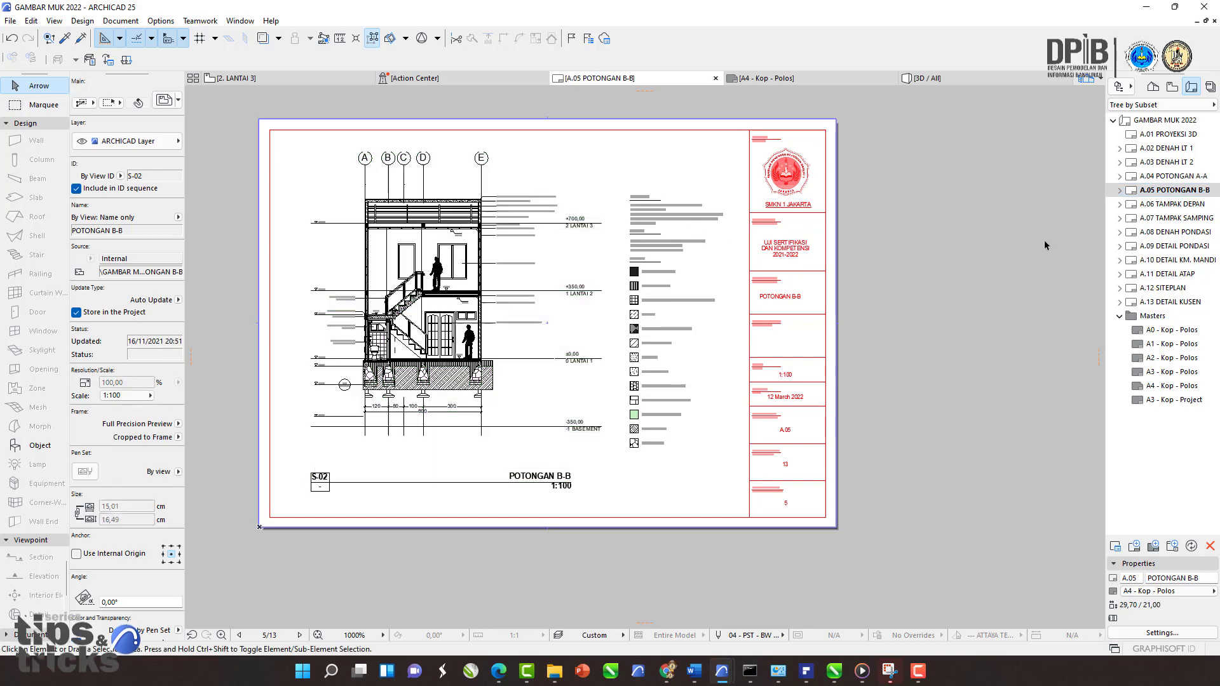
pyautogui.press('Delete')
# Step: Open the A.06 TAMPAK DEPAN layout and delete its placed elevation drawing
pyautogui.doubleClick(1175, 204)
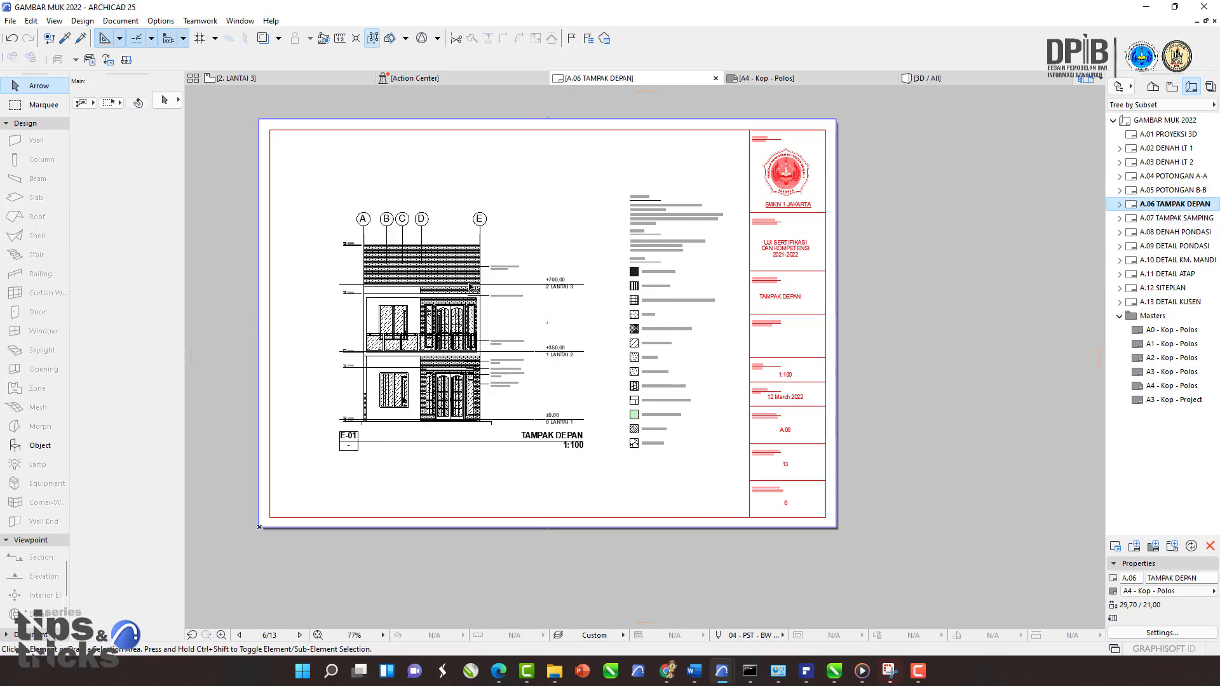
pyautogui.click(469, 284)
pyautogui.press('Delete')
# Step: Open the A.07 TAMPAK SAMPING layout and delete its placed drawing
pyautogui.doubleClick(1161, 220)
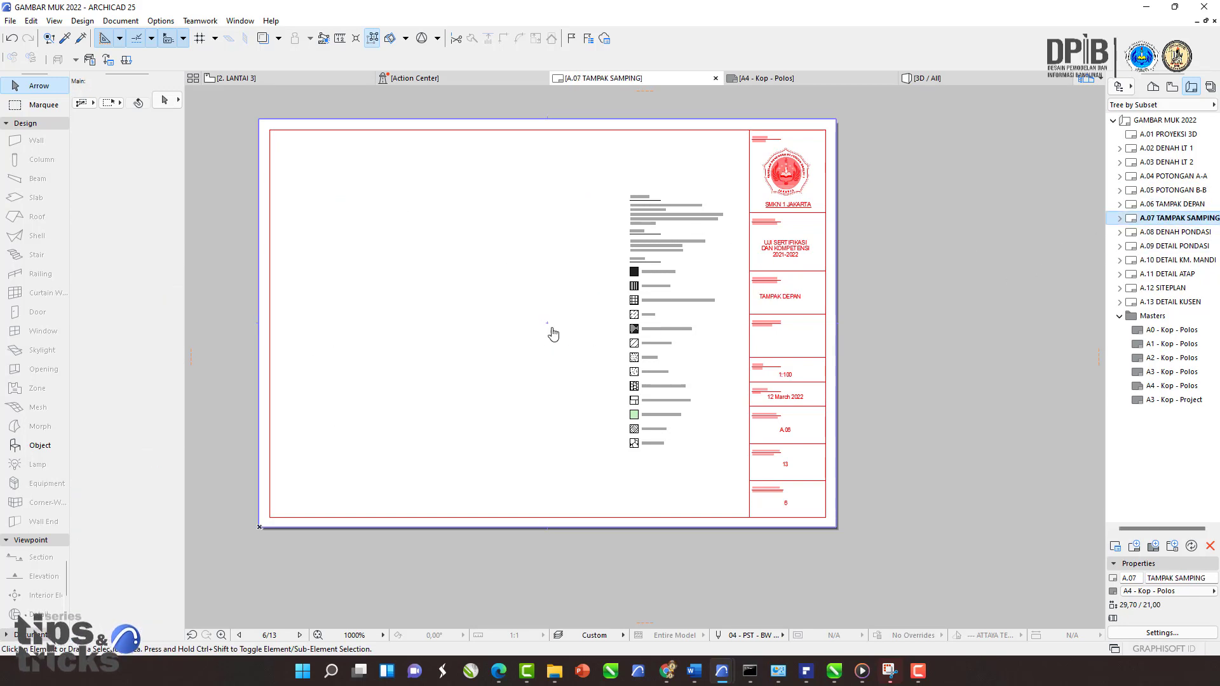
pyautogui.click(463, 307)
pyautogui.press('Delete')
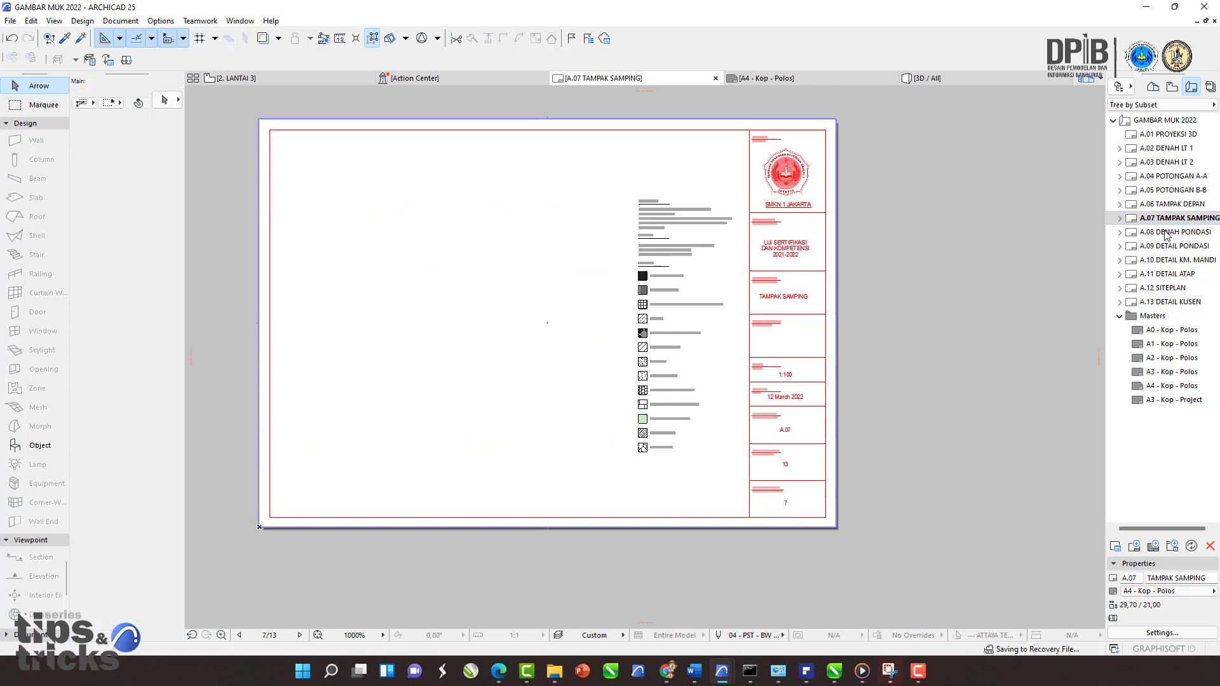
# Step: Open the A.08 DENAH PONDASI layout and delete its placed foundation plan drawing
pyautogui.doubleClick(1167, 233)
pyautogui.click(433, 302)
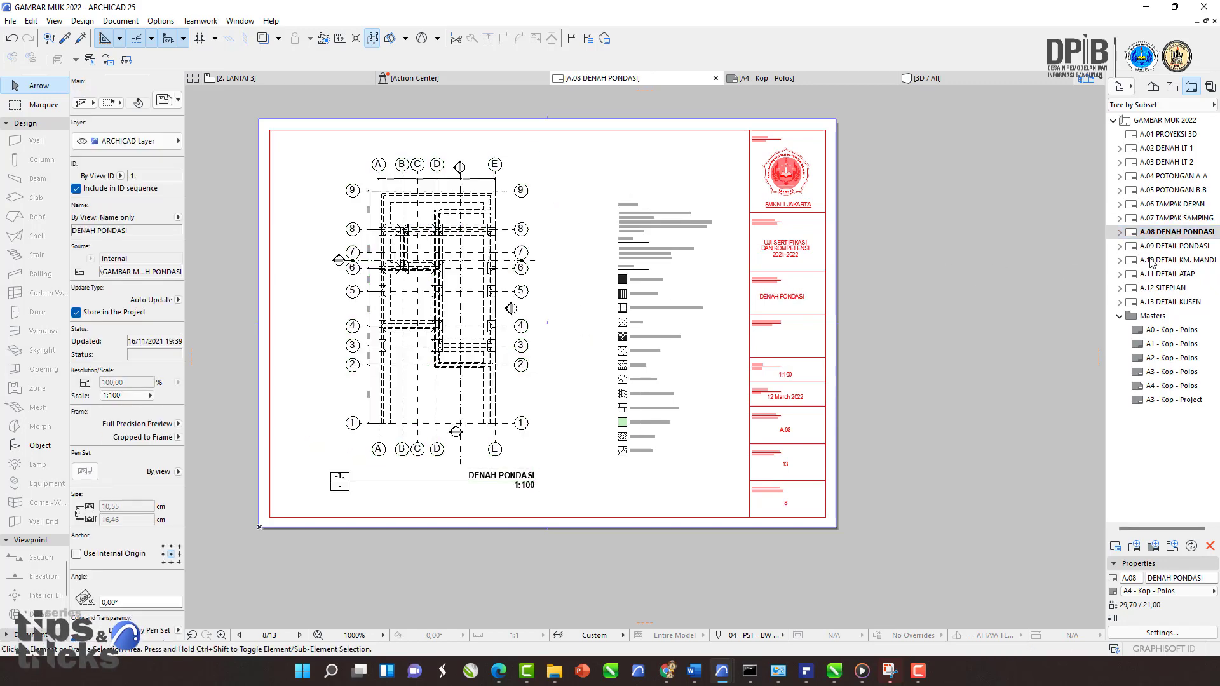
pyautogui.press('Delete')
# Step: Open the A.09 DETAIL PONDASI layout and delete its Detail Pondasi A, Detail Pondasi B and legend drawings
pyautogui.doubleClick(1176, 245)
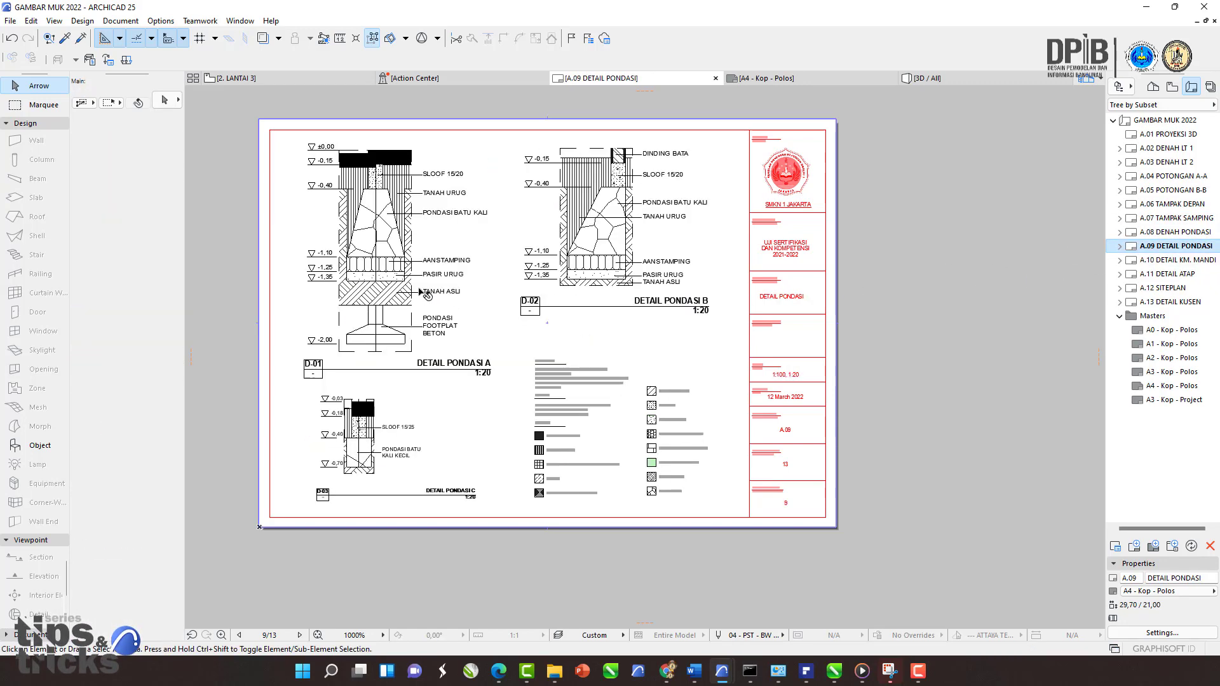
pyautogui.click(421, 296)
pyautogui.press('Delete')
pyautogui.click(608, 259)
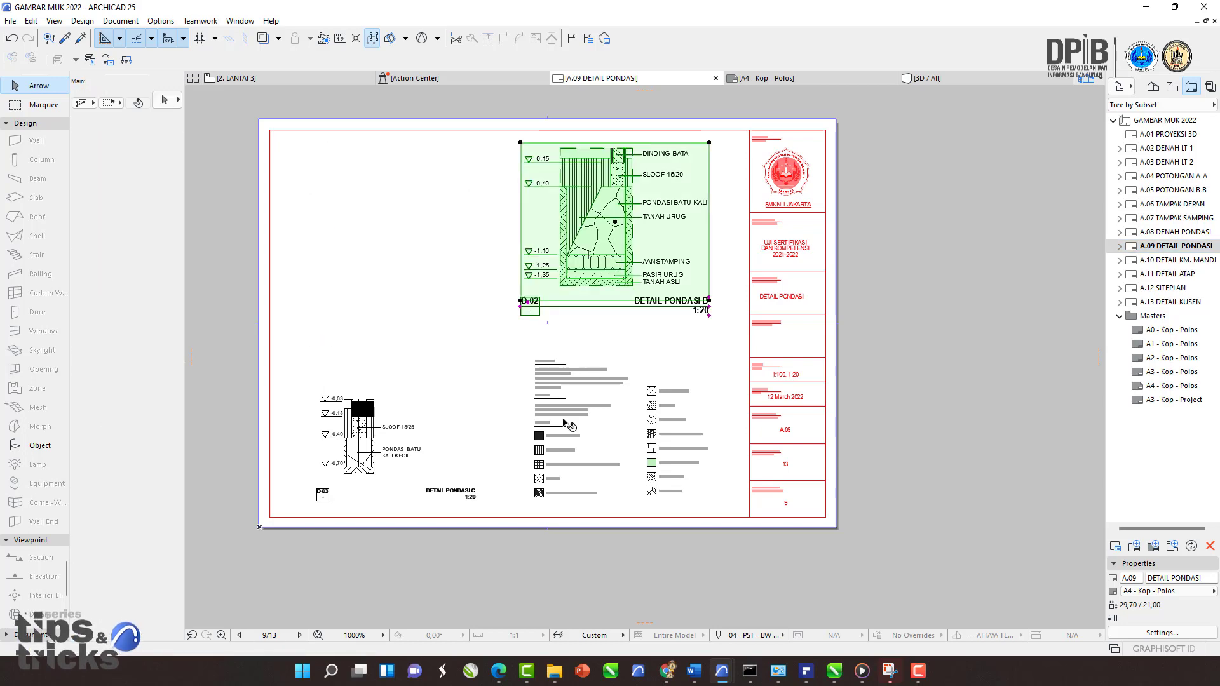
pyautogui.press('Delete')
pyautogui.click(470, 417)
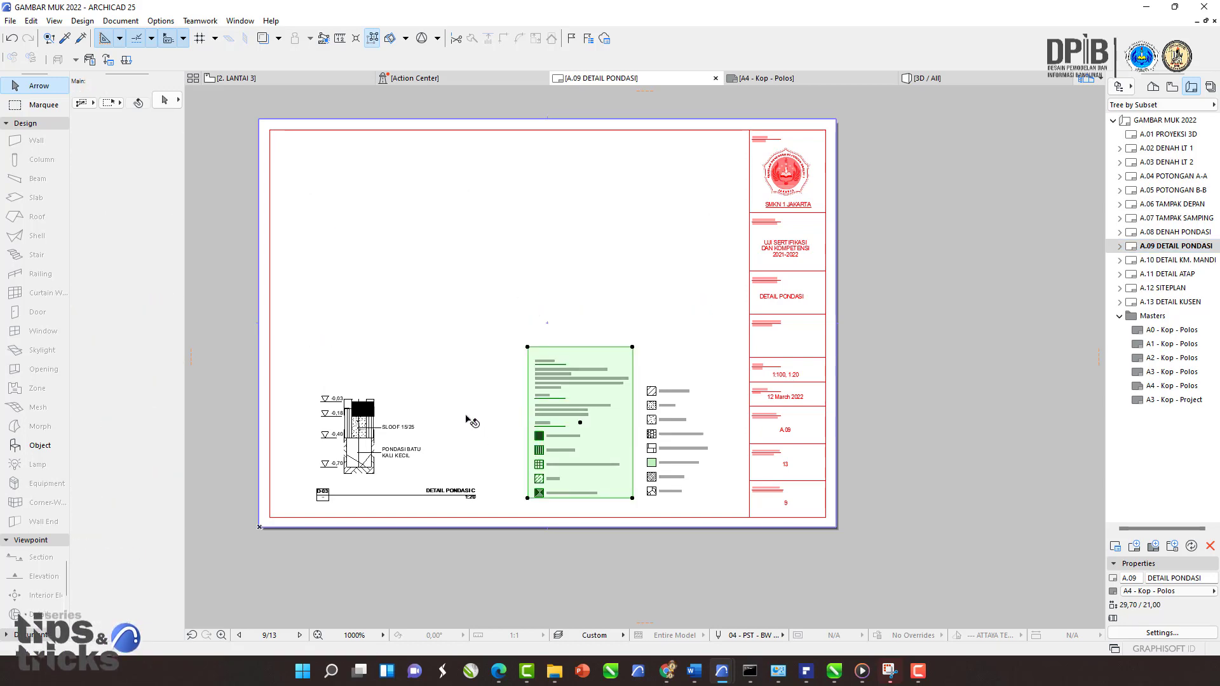
pyautogui.press('Delete')
pyautogui.click(359, 439)
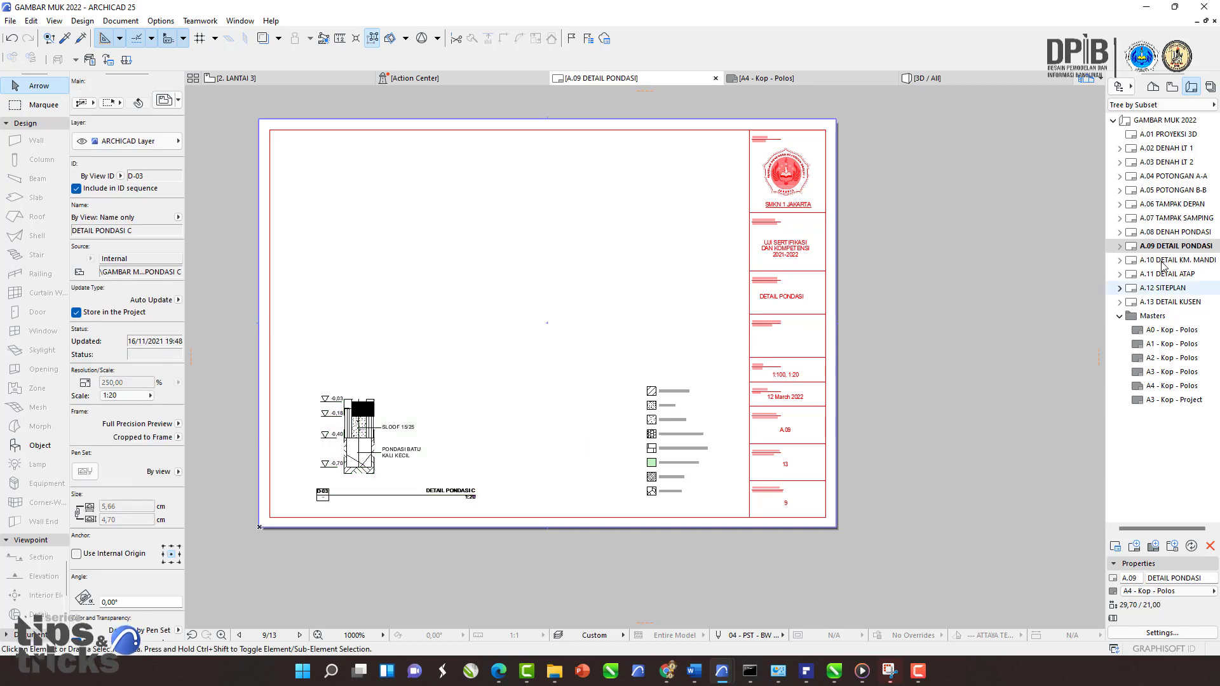
# Step: Open the A.10 DETAIL KM. MANDI layout and delete its bathroom plan detail and POTONGAN KM. MANDI drawings
pyautogui.click(1163, 260)
pyautogui.click(601, 287)
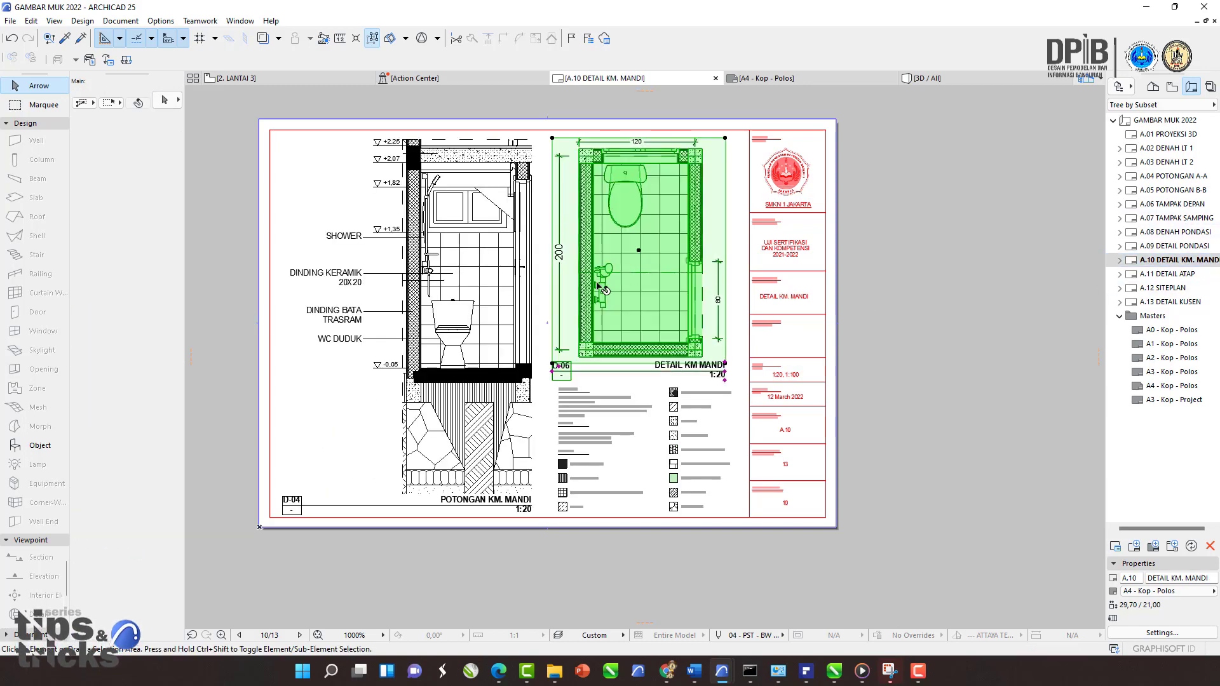
pyautogui.press('Delete')
pyautogui.click(467, 305)
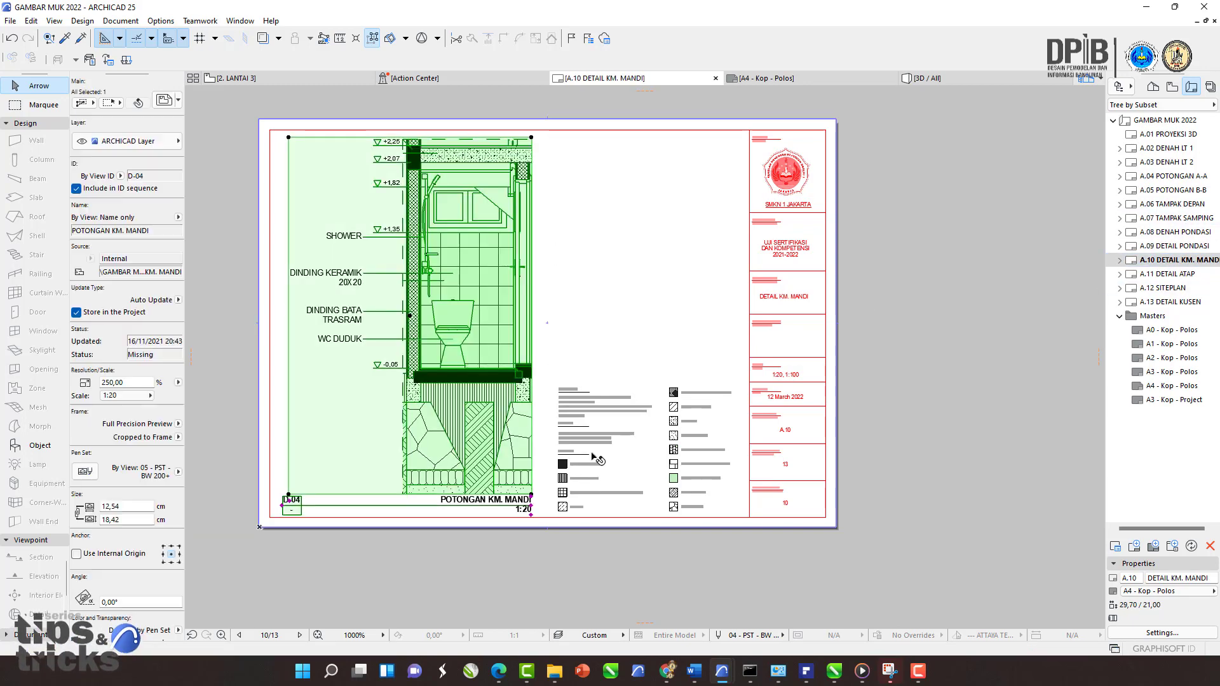
pyautogui.press('Delete')
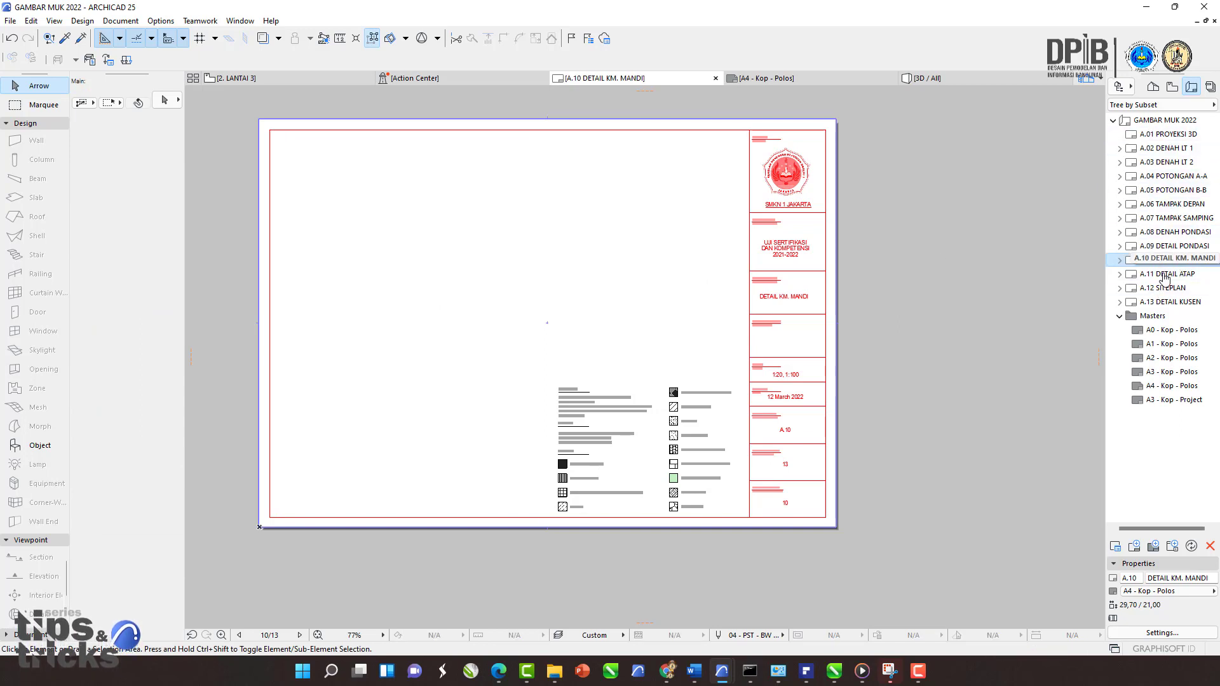
# Step: Open the A.11 DETAIL ATAP layout and delete its placed roof detail drawing
pyautogui.doubleClick(1164, 278)
pyautogui.click(454, 289)
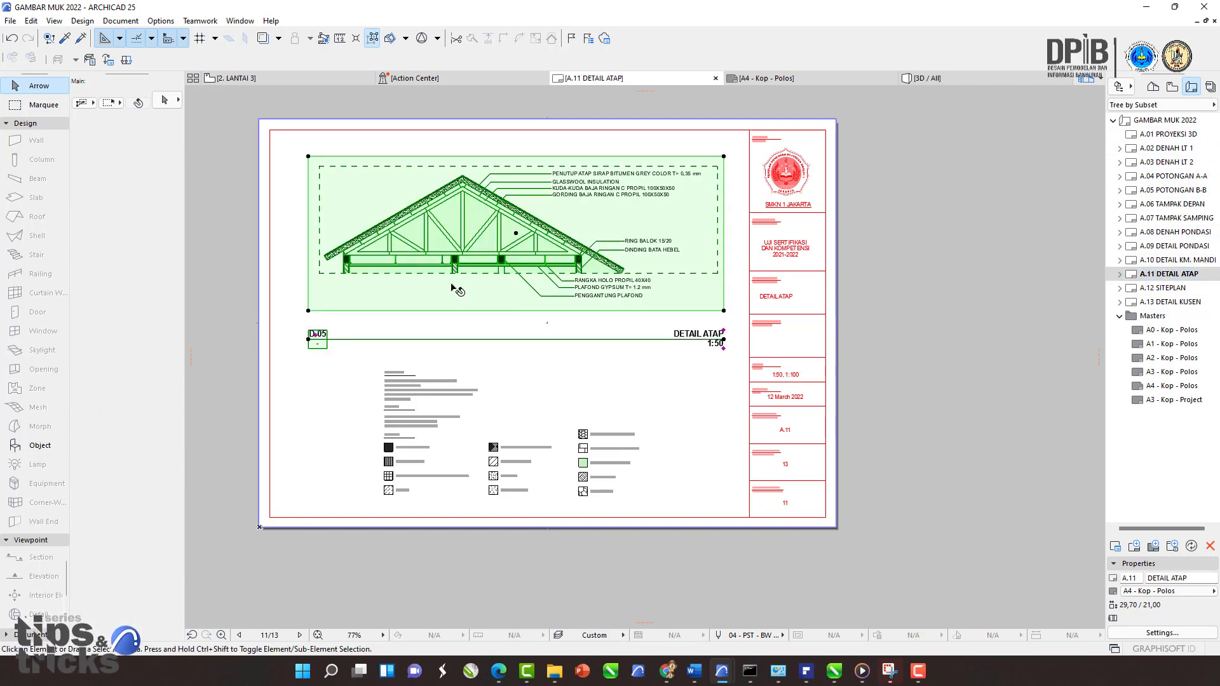
pyautogui.press('Delete')
pyautogui.click(434, 407)
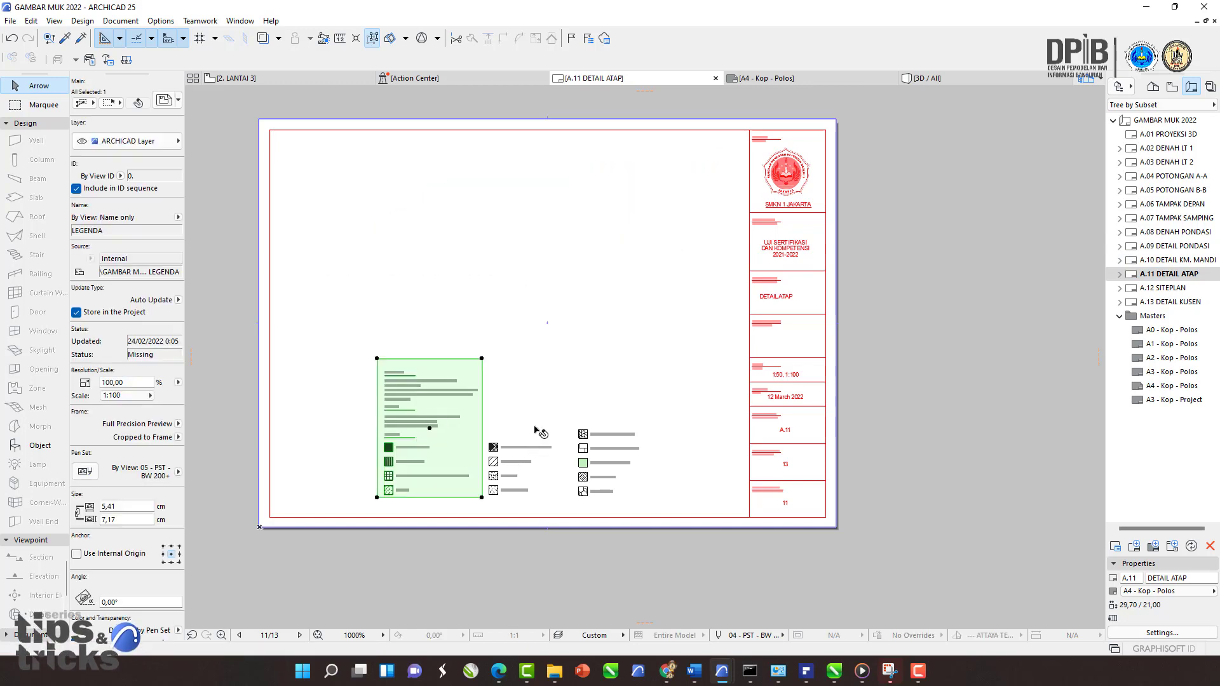
pyautogui.press('Delete')
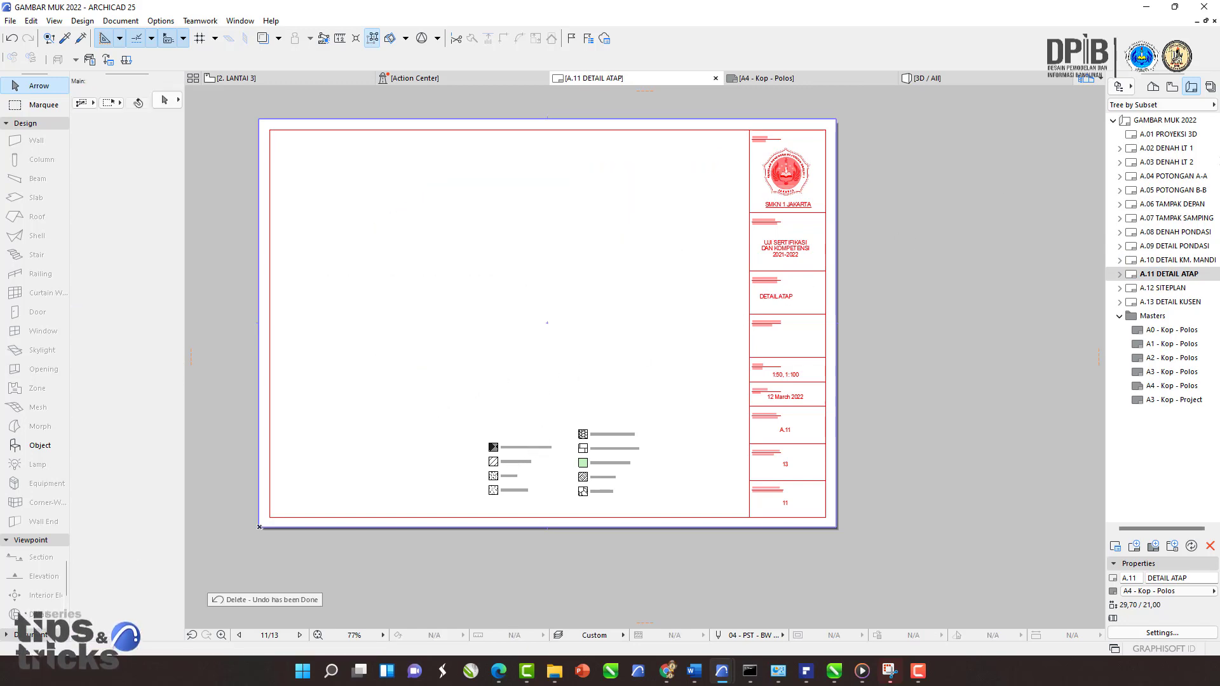
pyautogui.hotkey('ctrl', 'z')
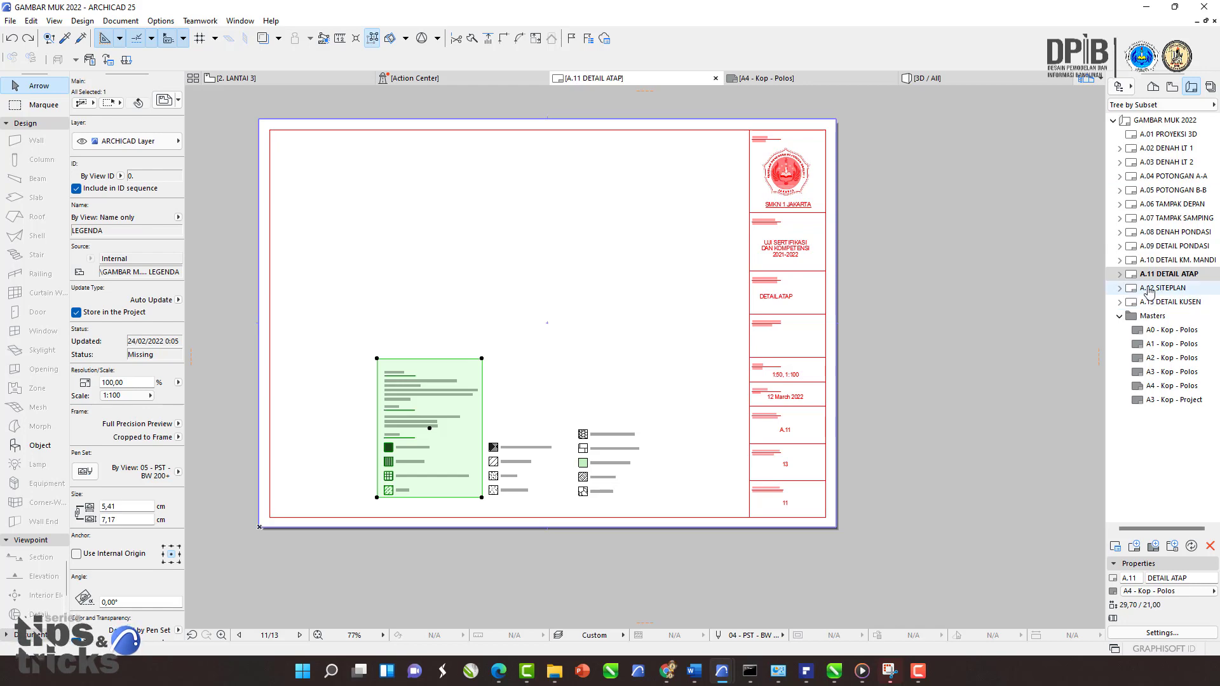
# Step: Open the A.12 SITEPLAN layout and delete its placed site plan drawing
pyautogui.click(1149, 289)
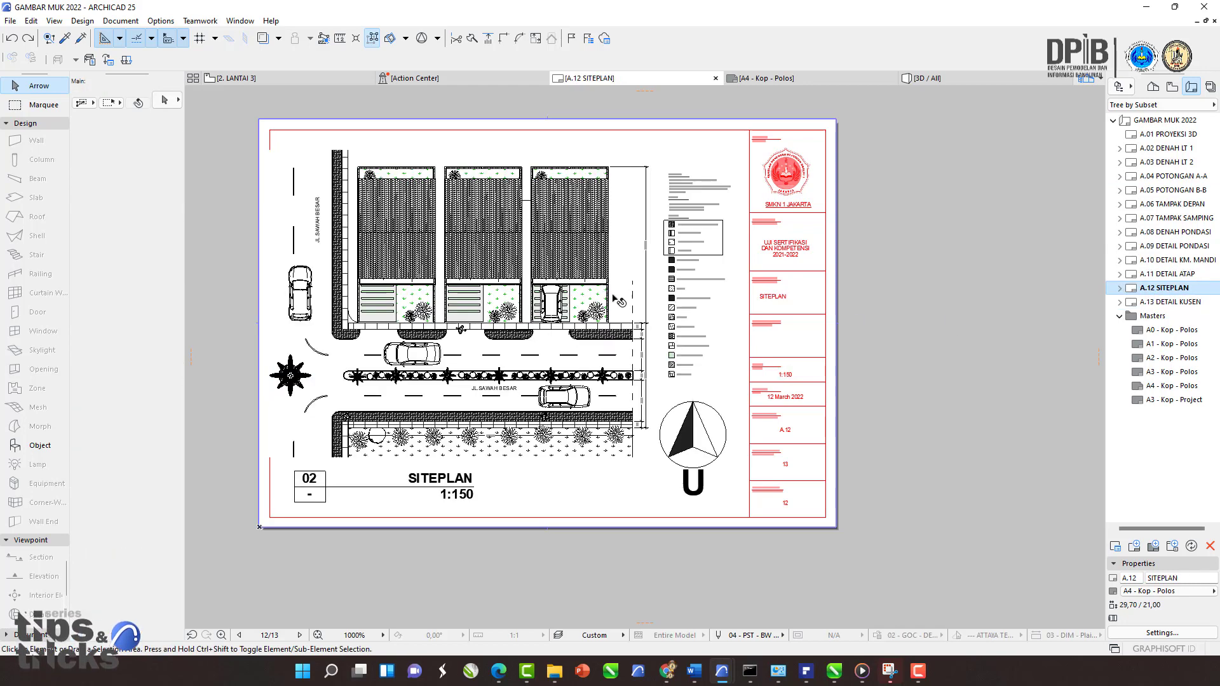
pyautogui.click(509, 295)
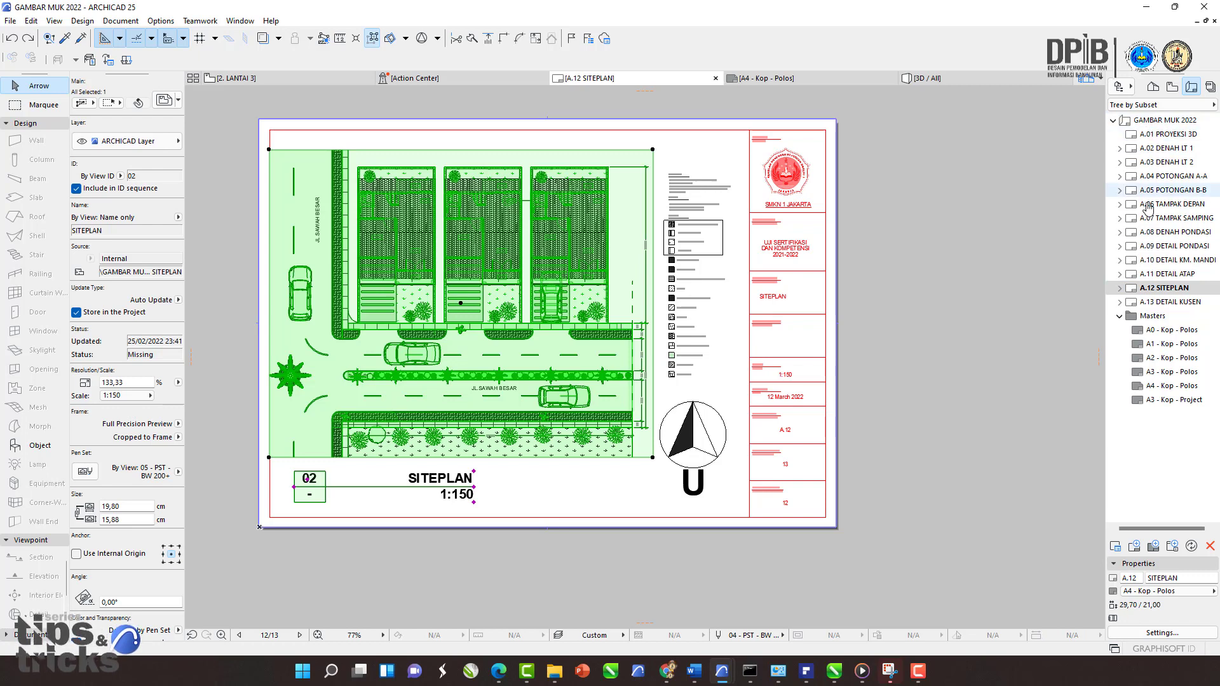
pyautogui.press('Delete')
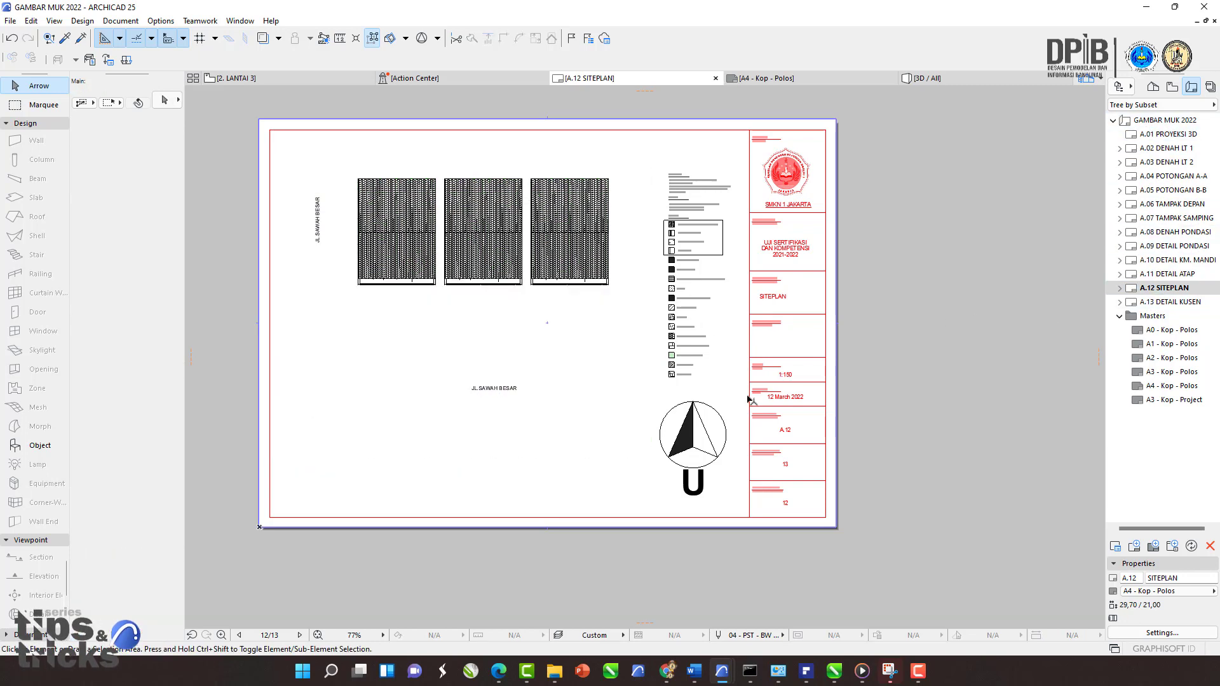
# Step: Delete the three remaining building roof drawings from the A.12 SITEPLAN layout
pyautogui.click(562, 265)
pyautogui.click(491, 257)
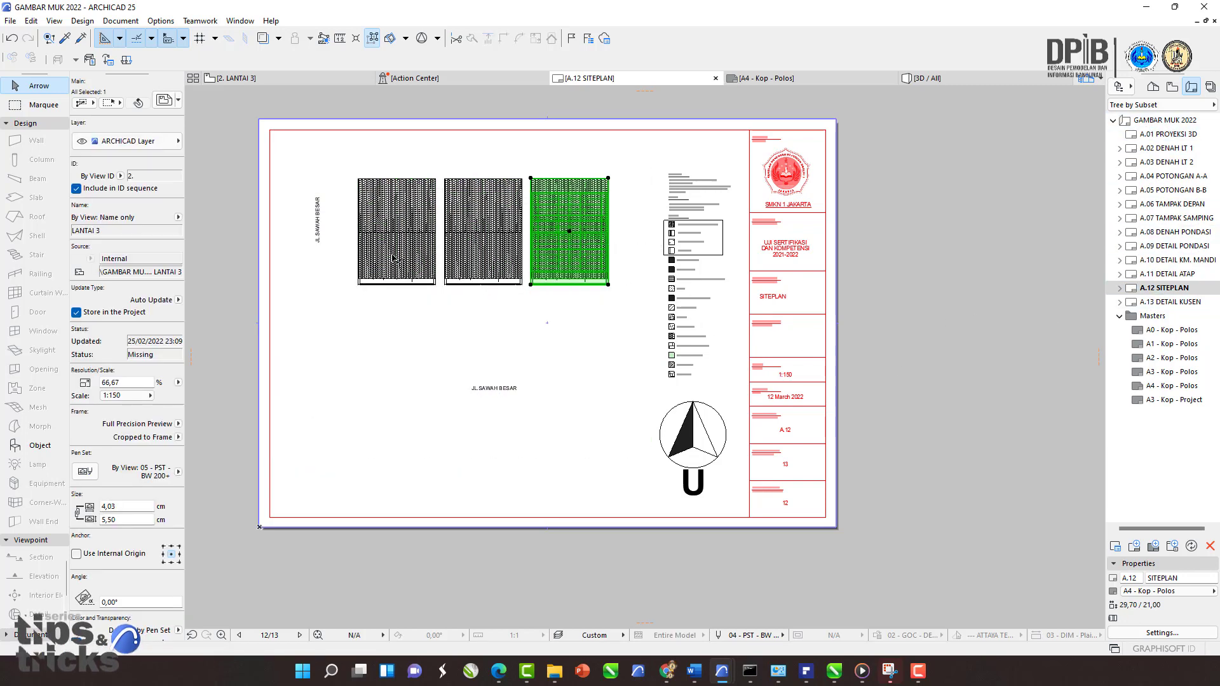
pyautogui.press('Delete')
pyautogui.click(407, 256)
pyautogui.press('Delete')
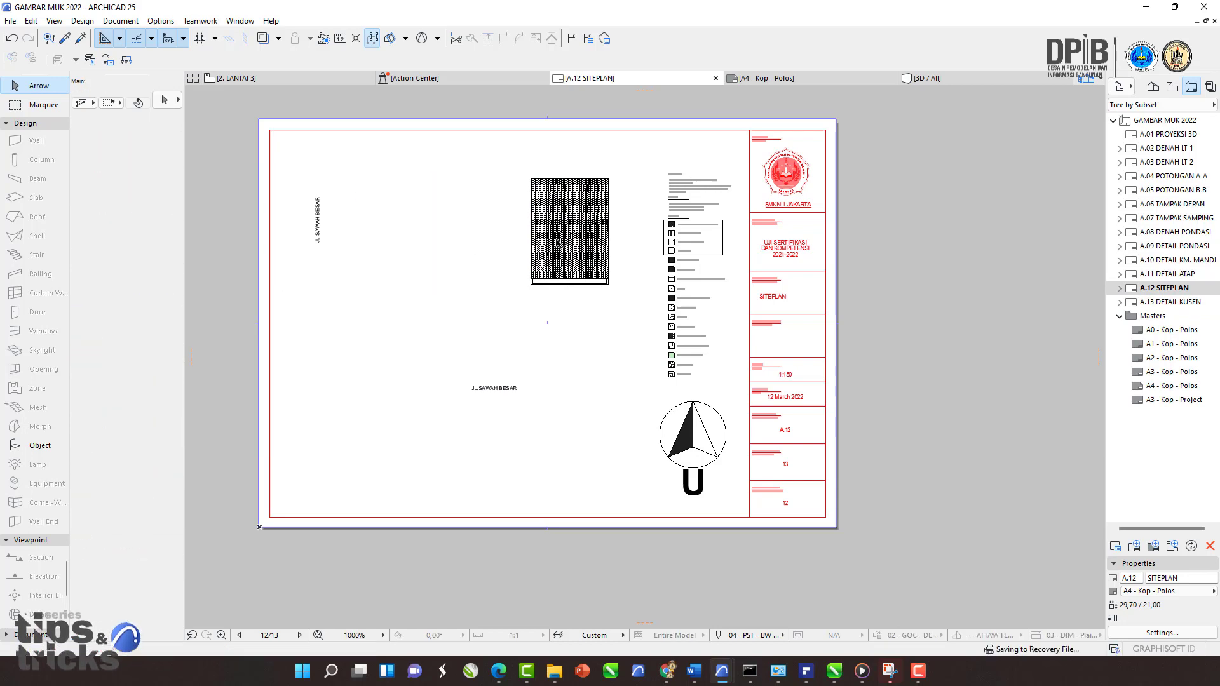
pyautogui.click(557, 242)
pyautogui.press('Delete')
# Step: Open the A.13 DETAIL KUSEN layout and delete its Detail kusen P1, Potongan P1 and Detail P1 drawings
pyautogui.doubleClick(1151, 305)
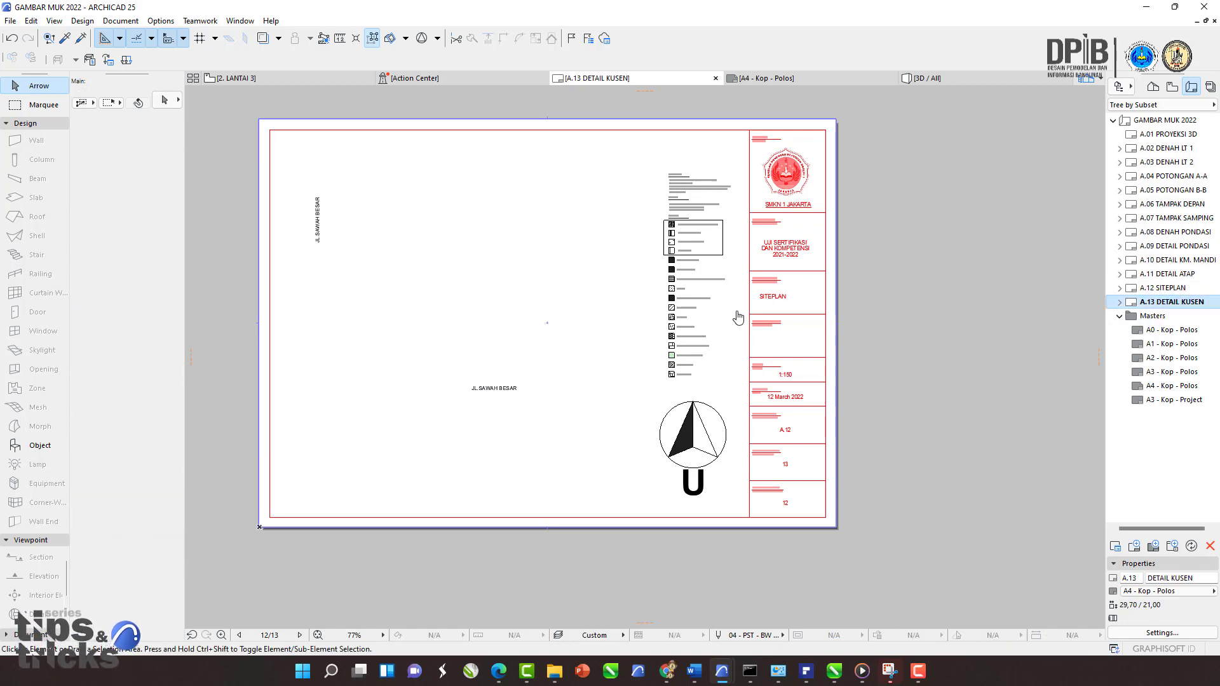
pyautogui.click(591, 270)
pyautogui.press('Delete')
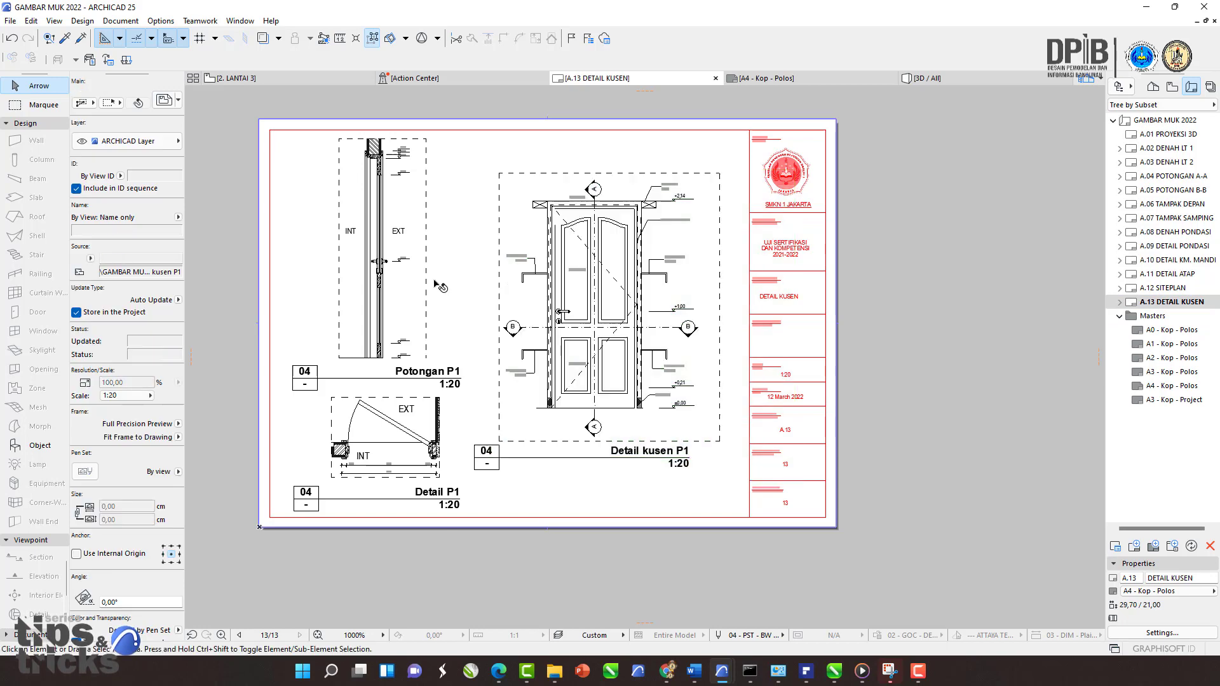
pyautogui.click(427, 288)
pyautogui.press('Delete')
pyautogui.click(398, 428)
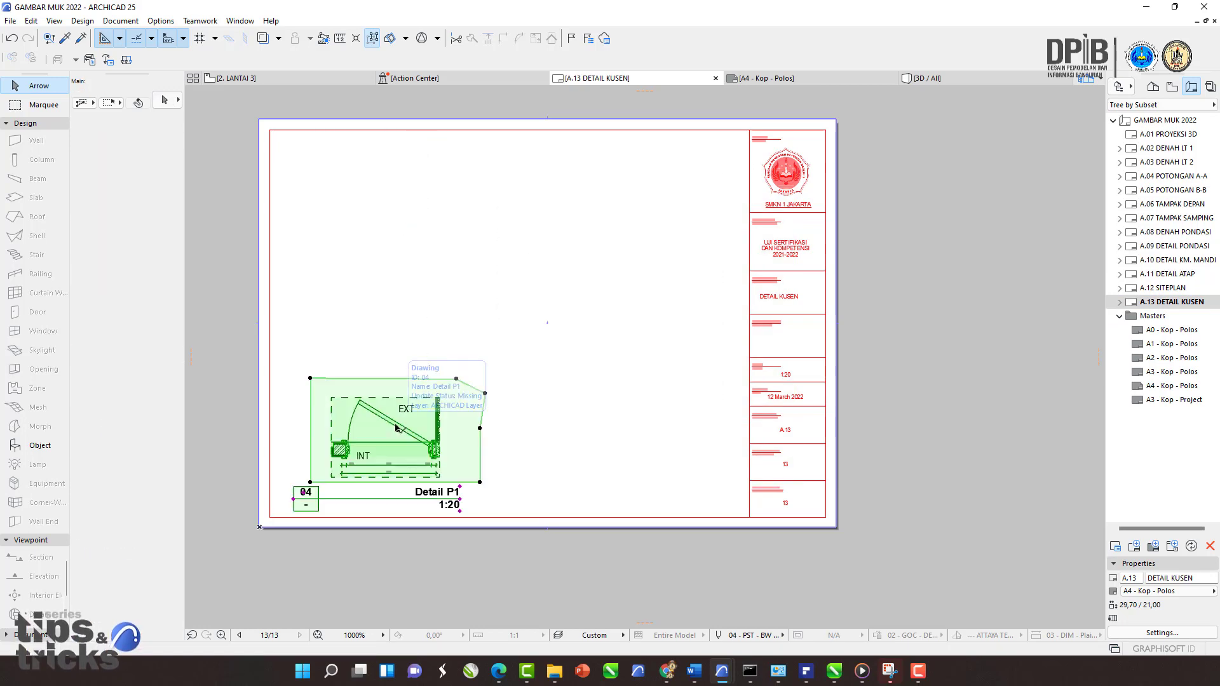
pyautogui.press('Delete')
# Step: Browse the master layouts and examine the A4 - Kop - Polos title block up close
pyautogui.click(1153, 318)
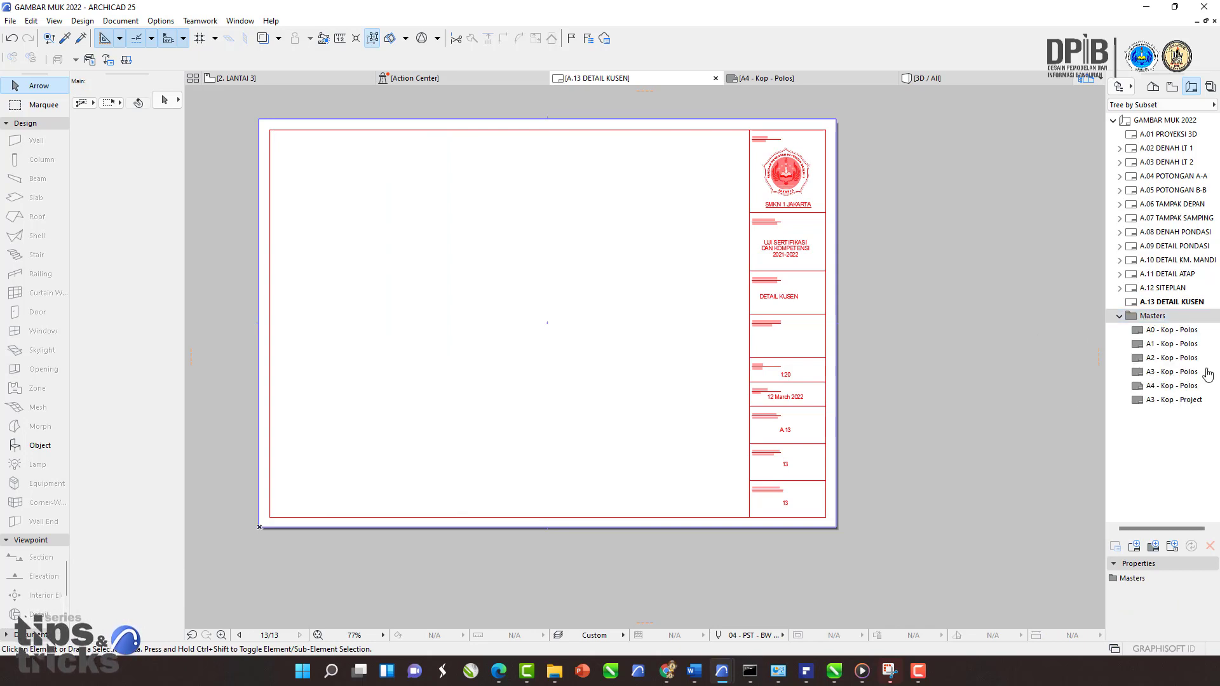
pyautogui.click(1152, 360)
pyautogui.click(1154, 372)
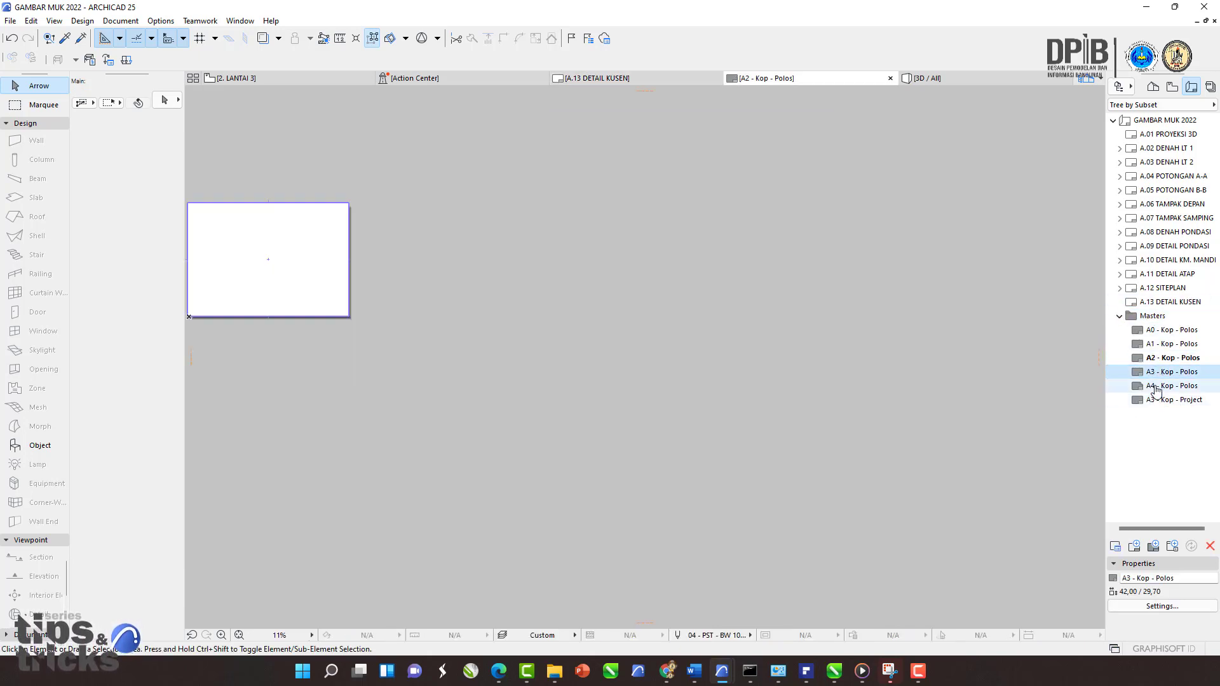
pyautogui.click(1155, 387)
pyautogui.moveTo(337, 324); pyautogui.dragTo(656, 316, button='middle')
pyautogui.scroll(7, 554, 288)
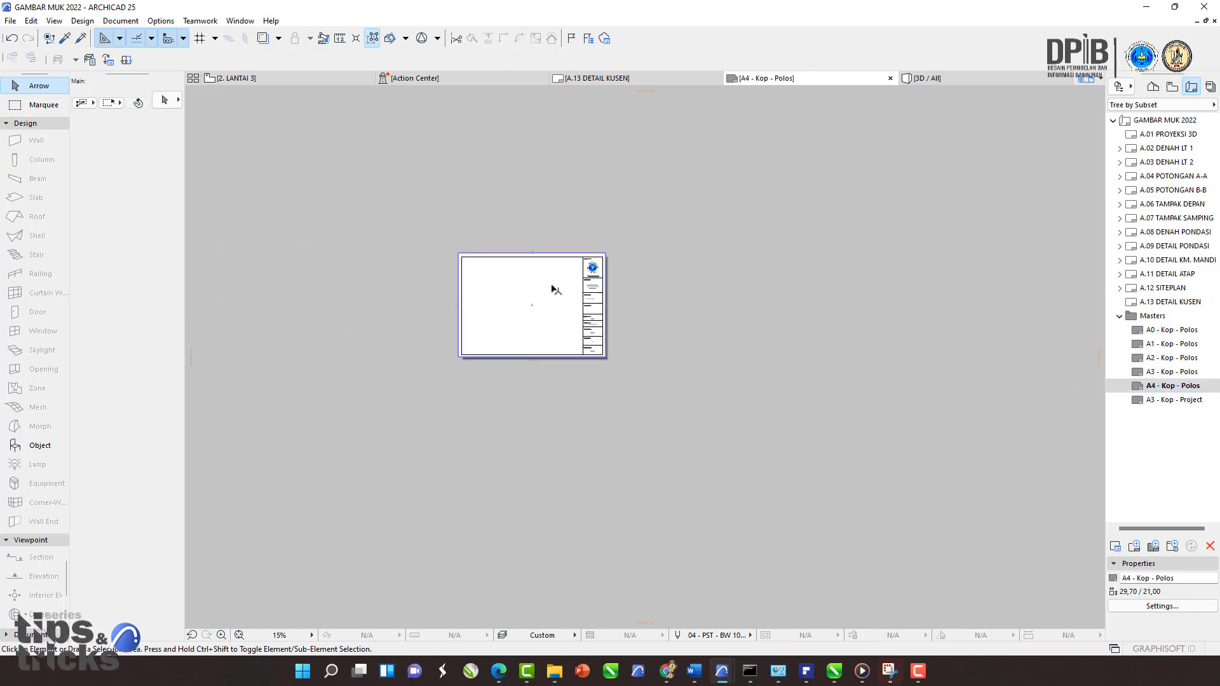
pyautogui.scroll(3, 578, 336)
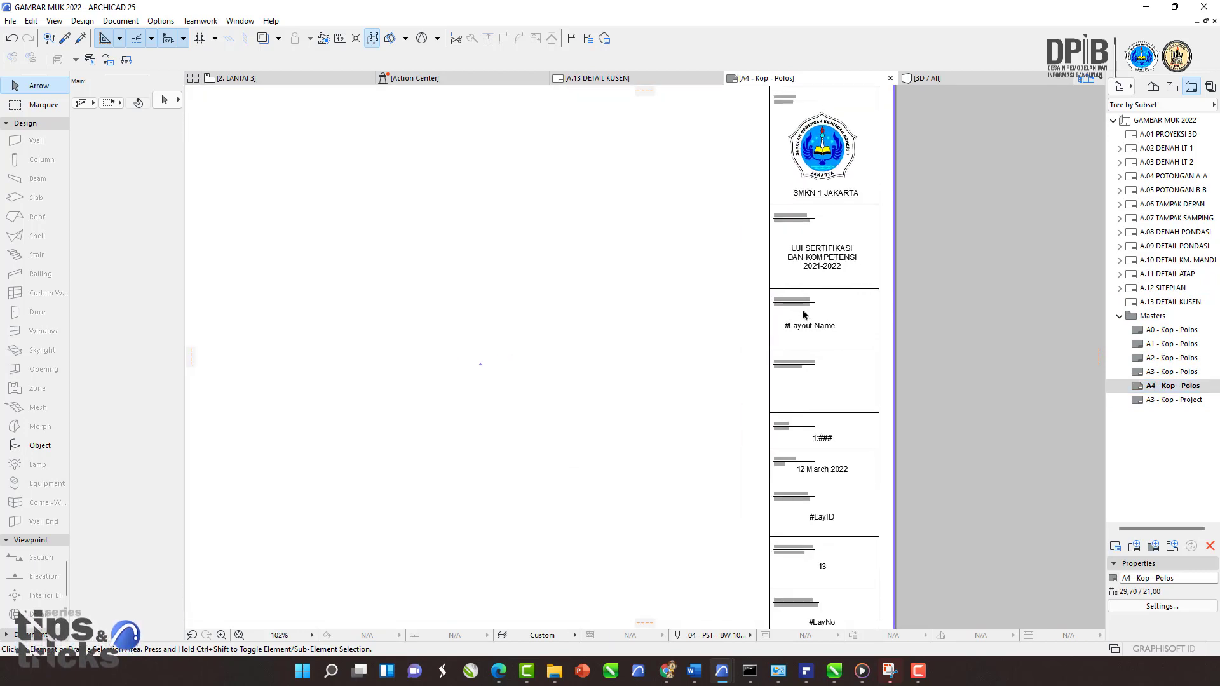
pyautogui.moveTo(829, 367); pyautogui.dragTo(819, 450, button='middle')
pyautogui.scroll(-1, 824, 188)
pyautogui.scroll(1, 851, 363)
pyautogui.moveTo(855, 368); pyautogui.dragTo(877, 425, button='middle')
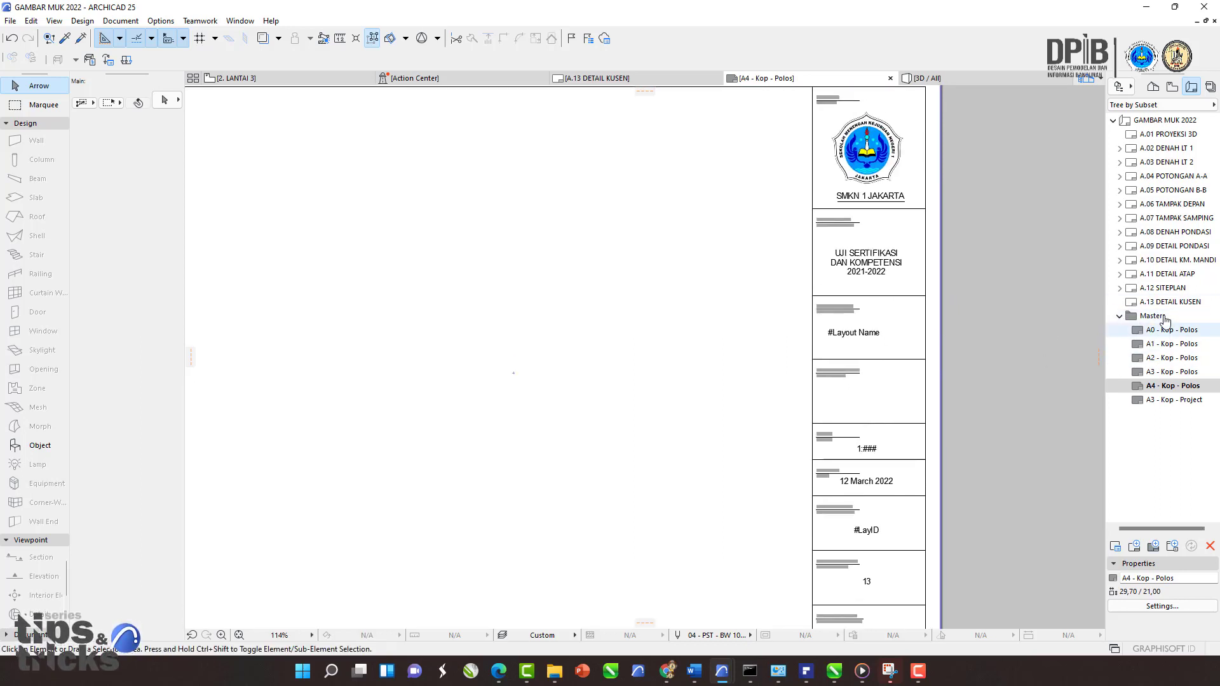
pyautogui.doubleClick(1140, 317)
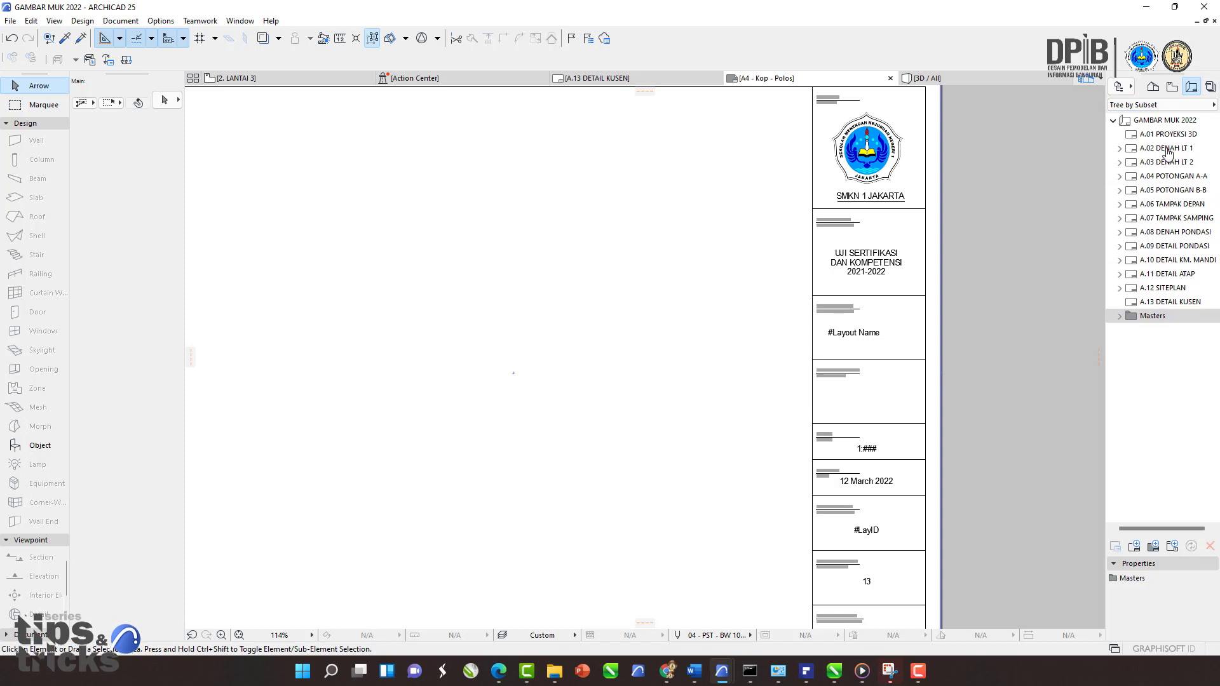
pyautogui.click(1163, 120)
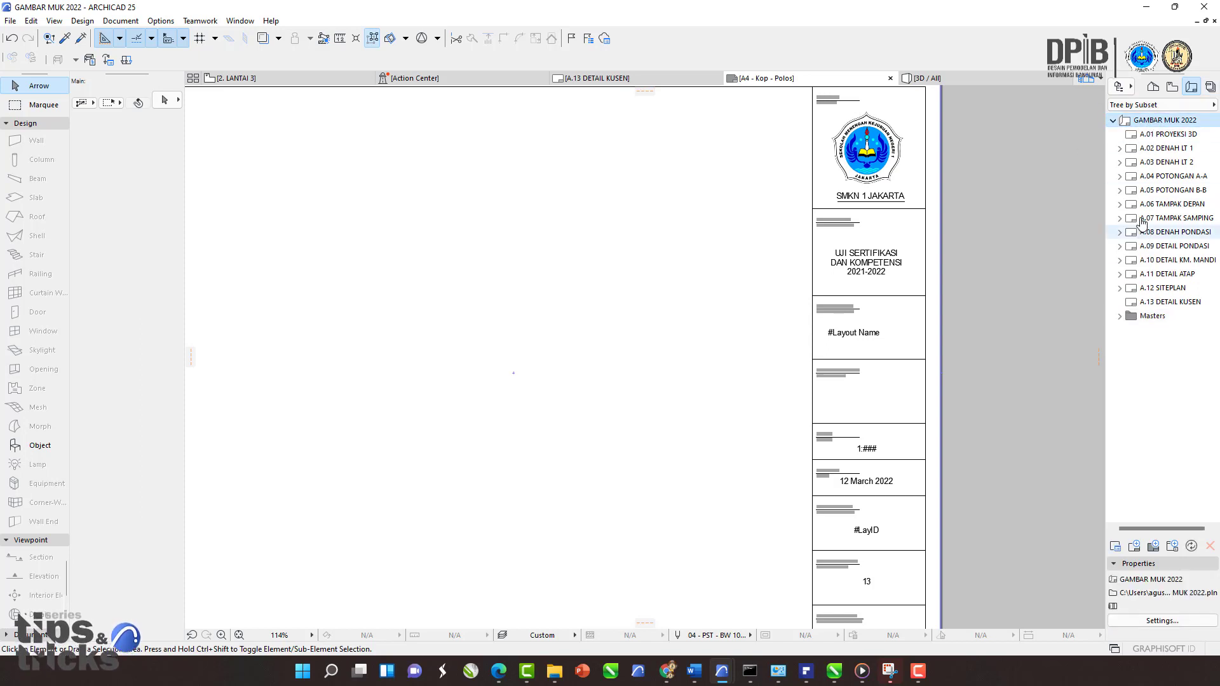
pyautogui.click(1134, 139)
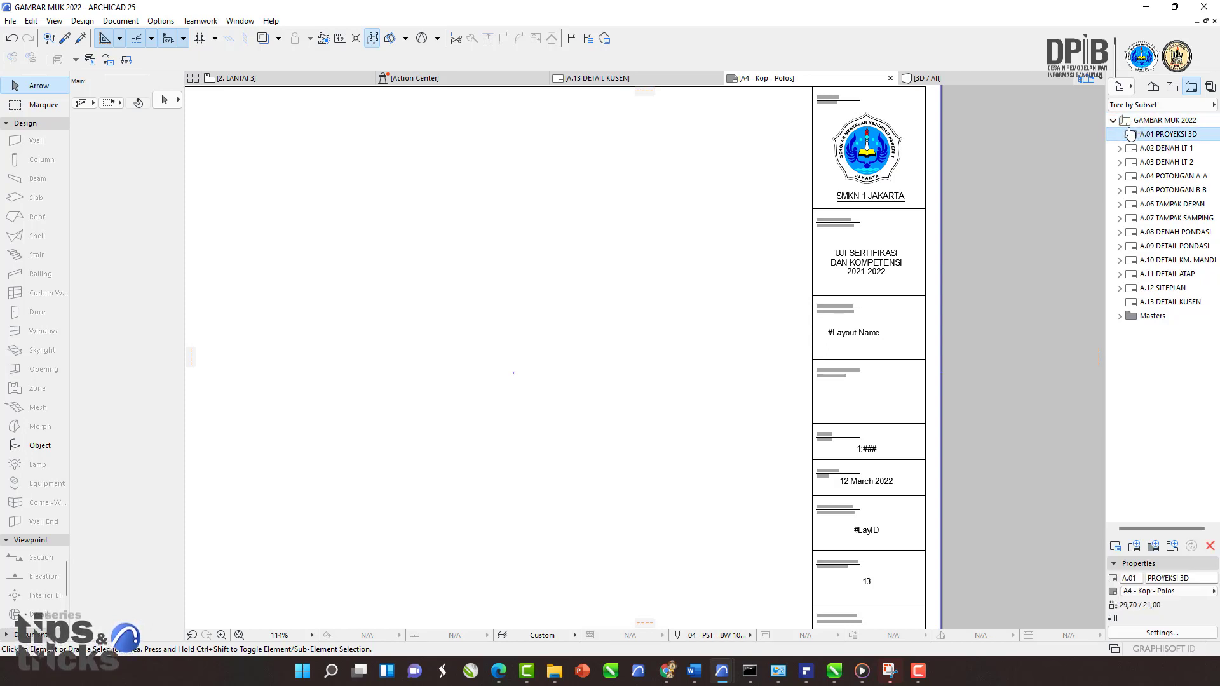
pyautogui.click(1135, 123)
pyautogui.click(1136, 136)
pyautogui.click(1138, 150)
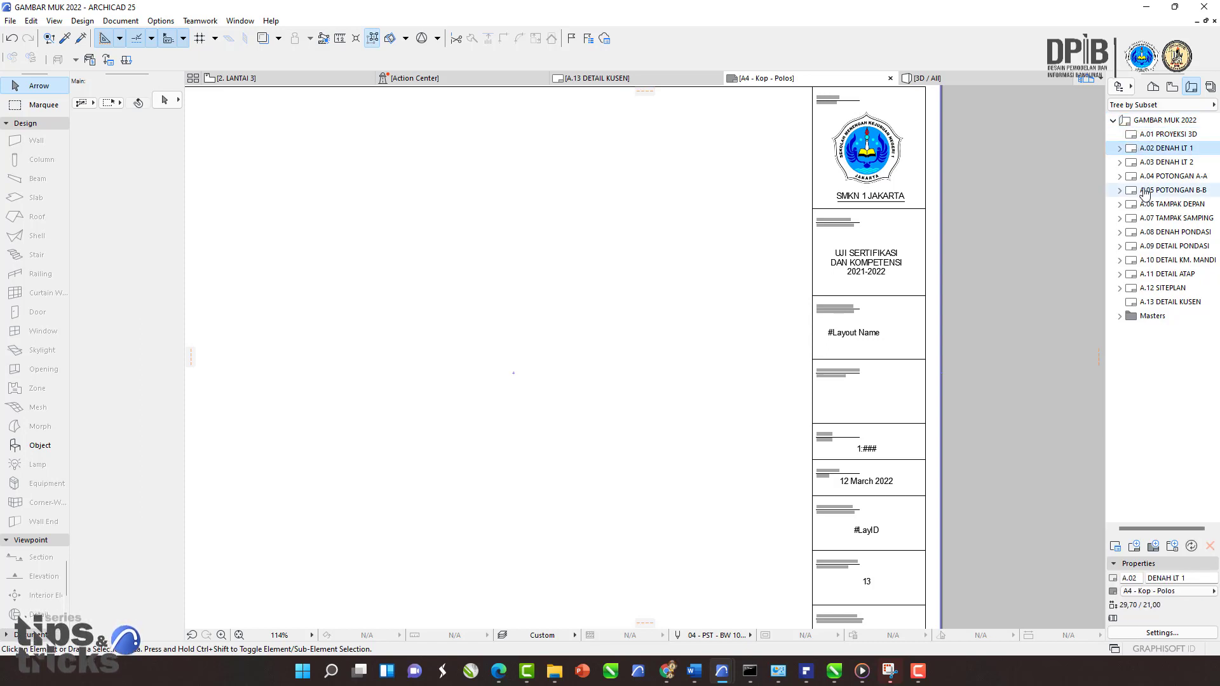
pyautogui.click(1146, 192)
pyautogui.click(1146, 232)
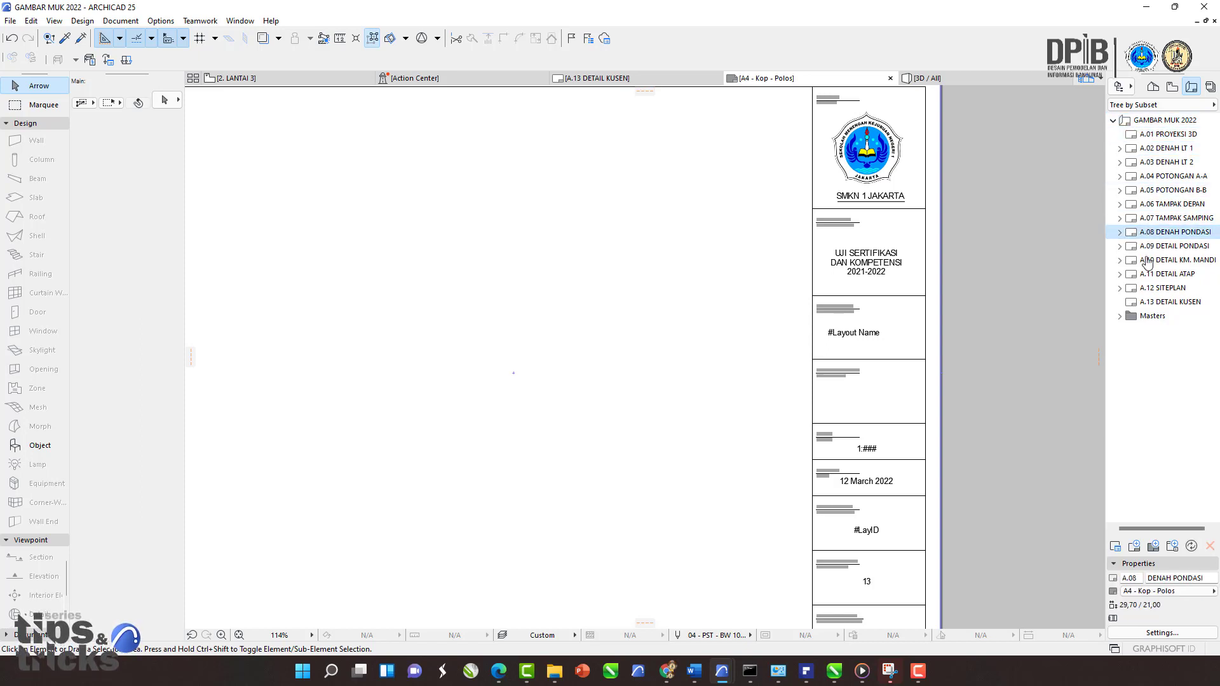
pyautogui.click(1151, 122)
pyautogui.rightClick(1165, 122)
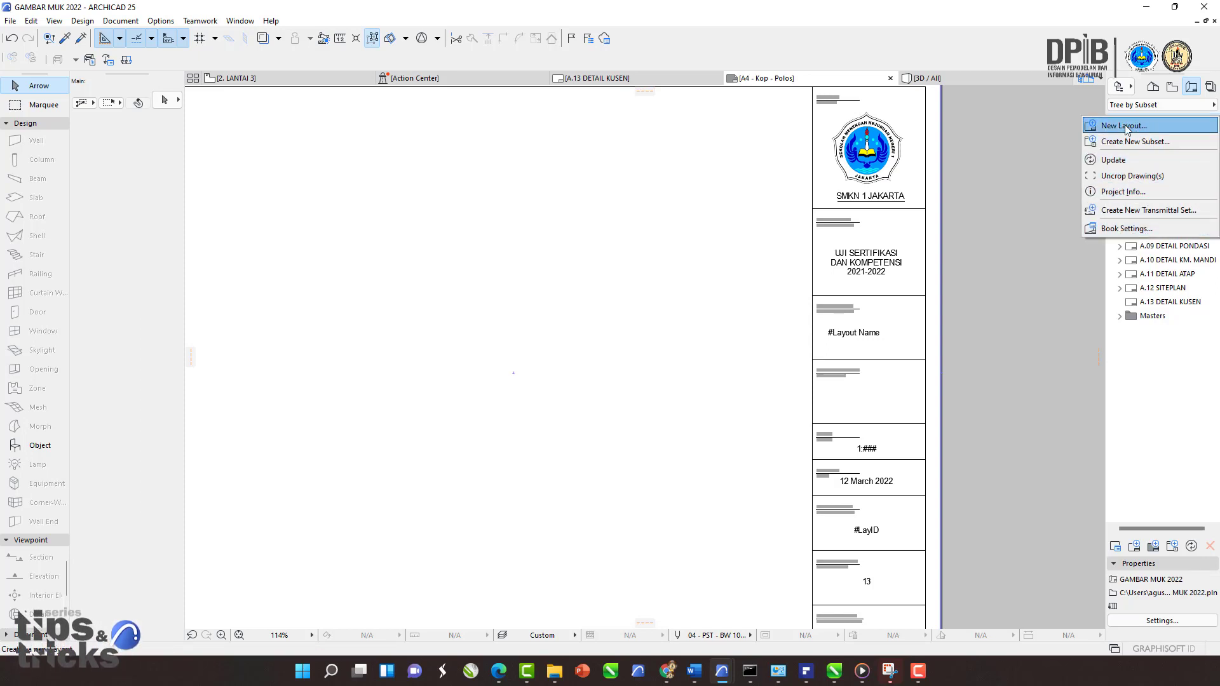
pyautogui.click(1148, 329)
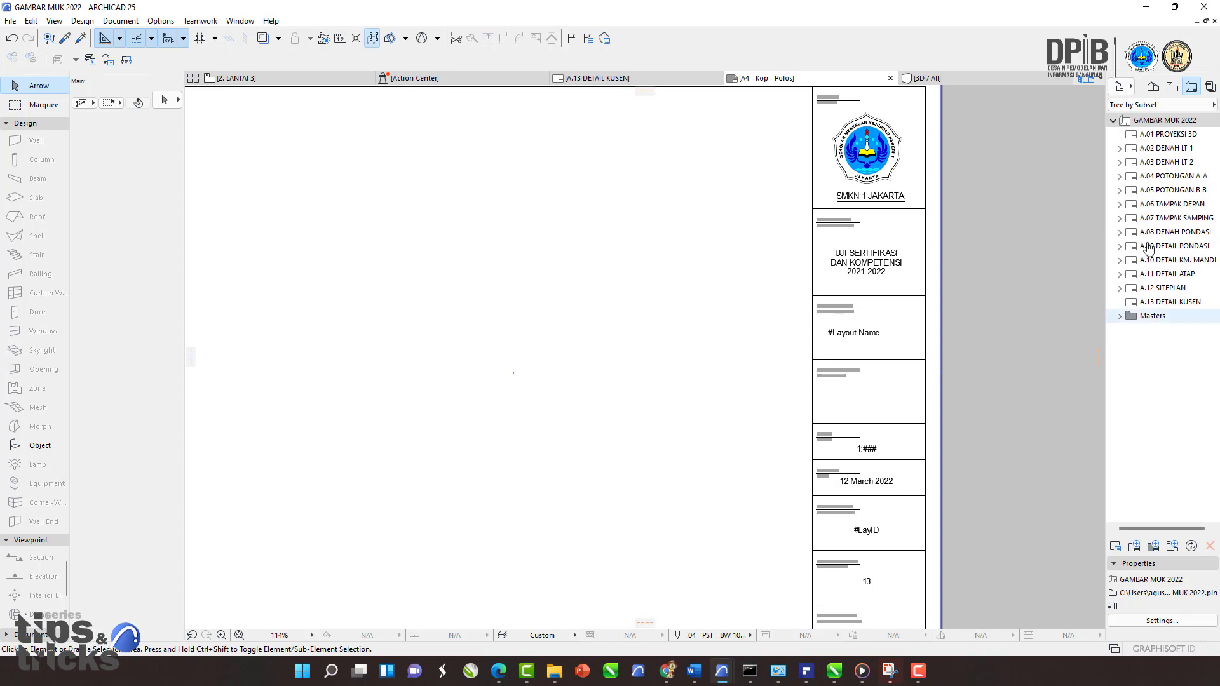
pyautogui.rightClick(1152, 128)
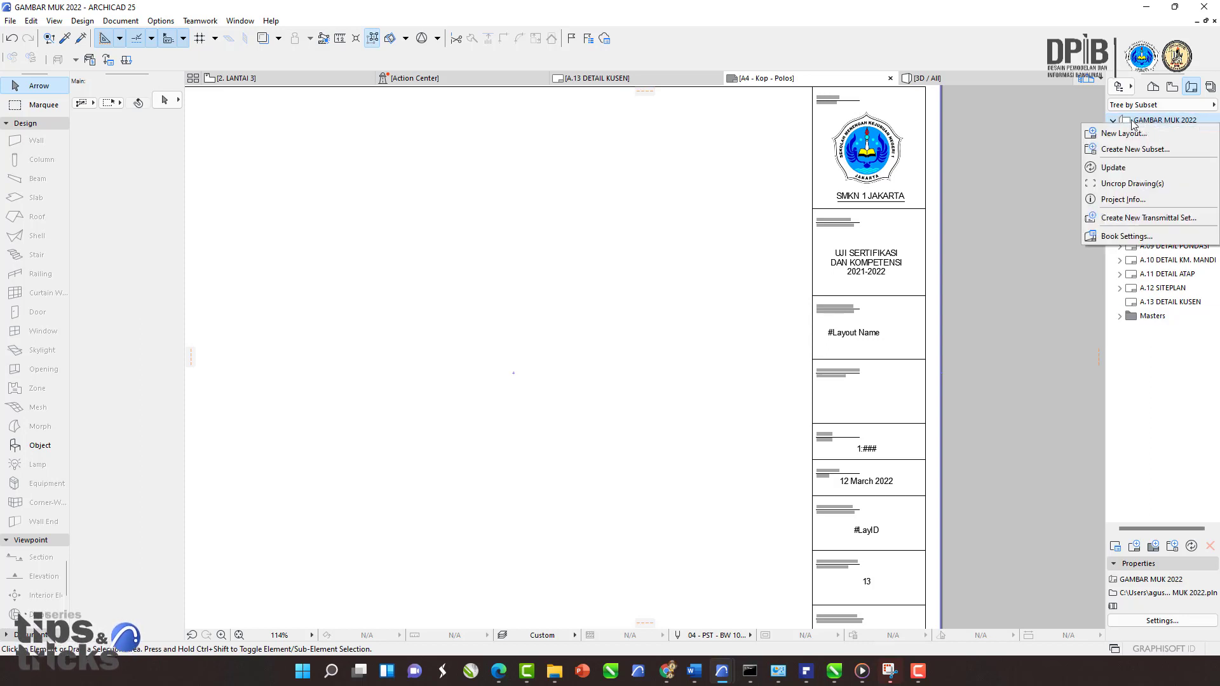
pyautogui.click(1174, 440)
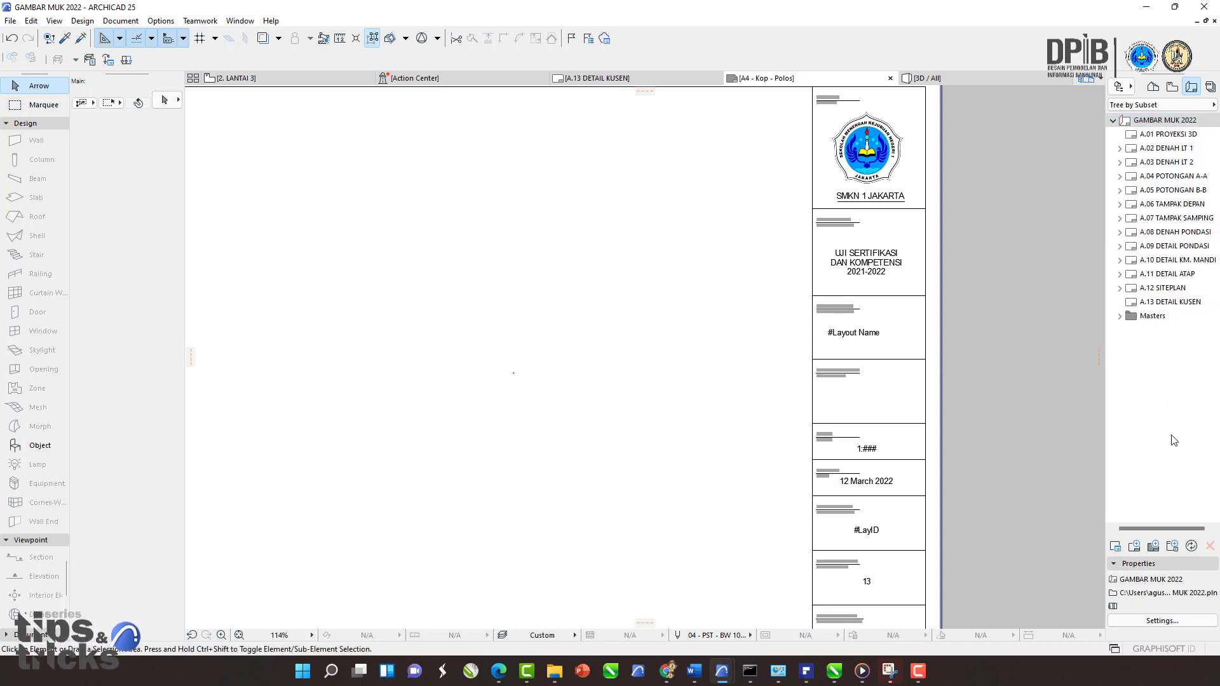
pyautogui.click(1174, 548)
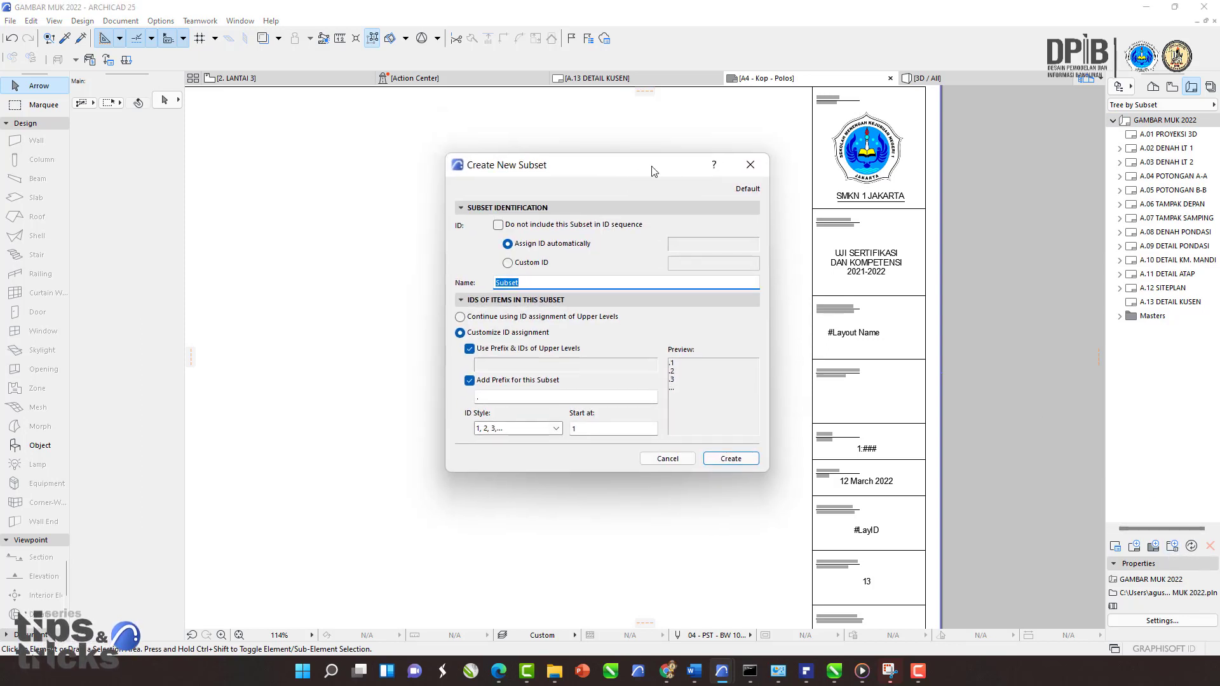
pyautogui.click(751, 164)
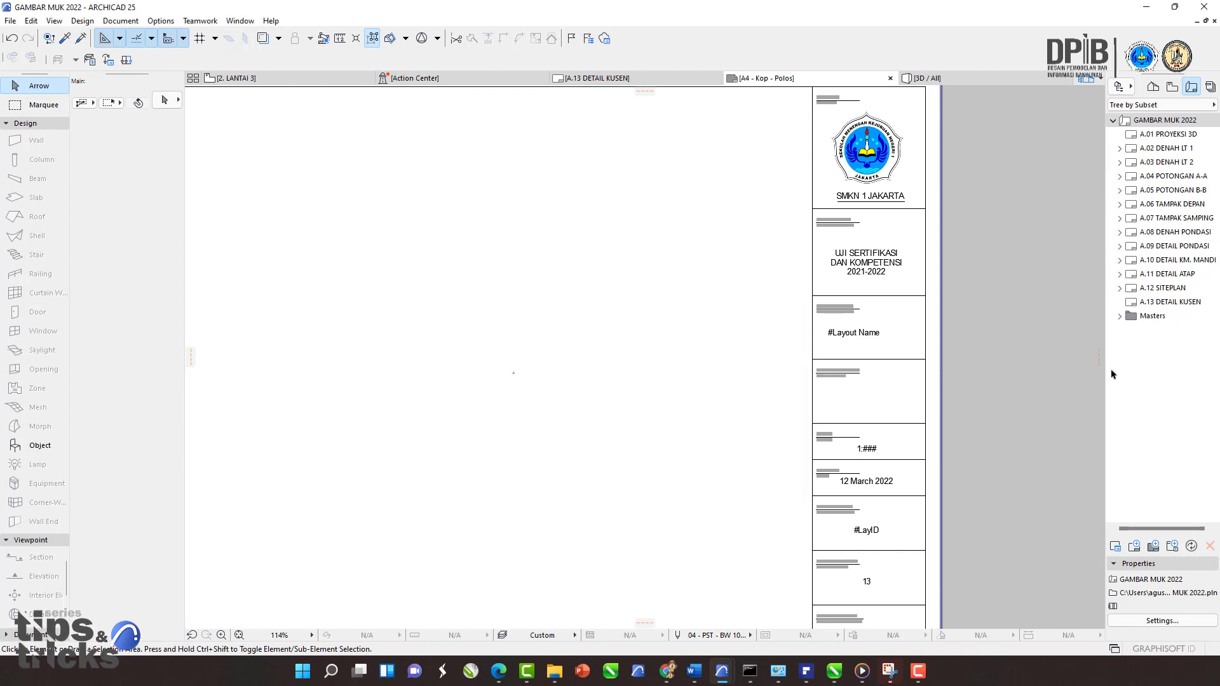
# Step: Switch the navigator to the Publisher Sets and display the 1 - Views publisher set
pyautogui.click(1211, 87)
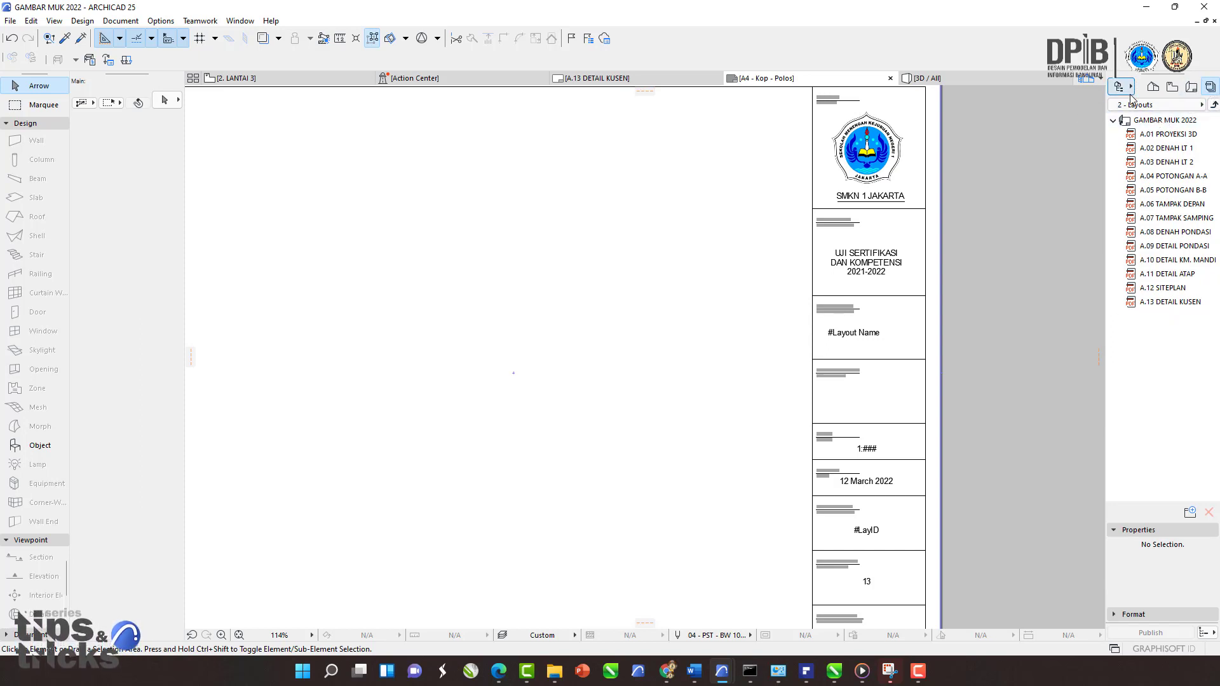
pyautogui.click(1151, 106)
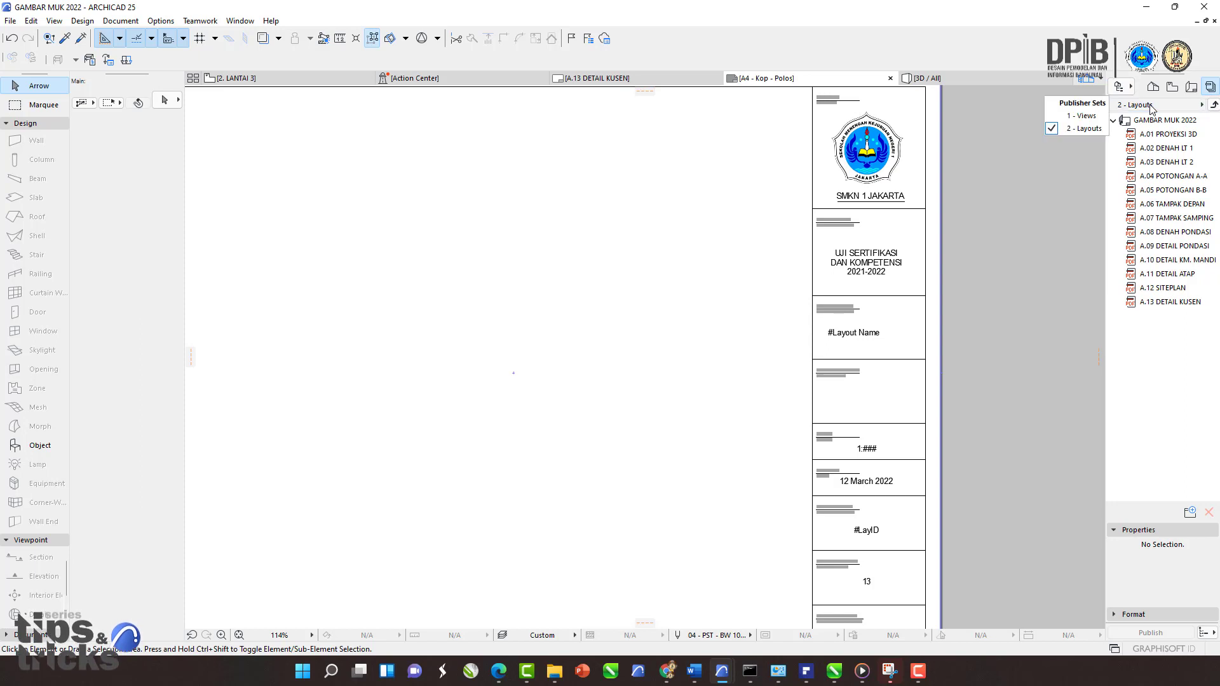
pyautogui.click(1087, 116)
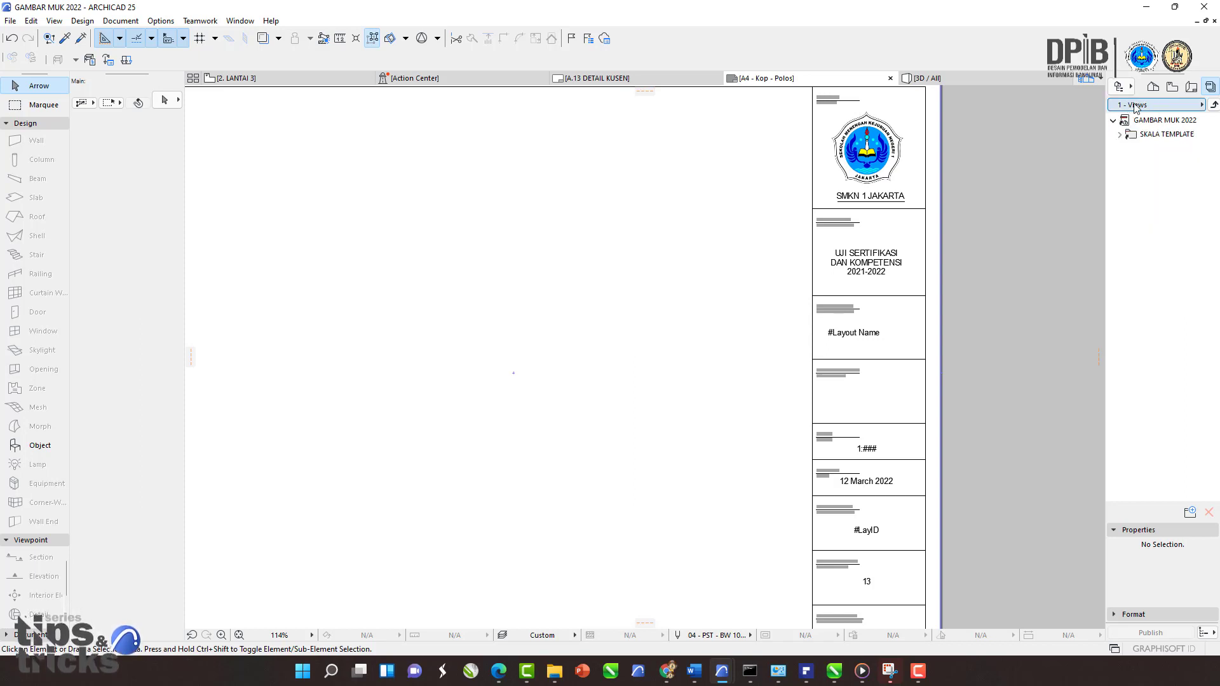
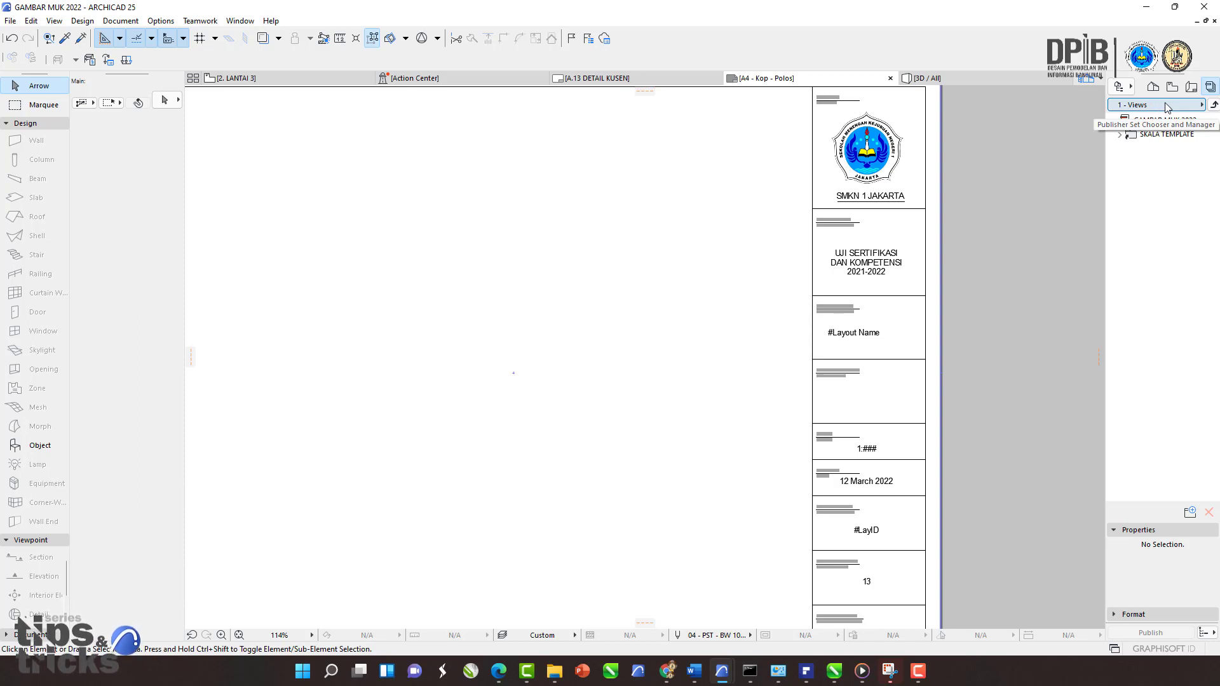
# Step: Switch the navigator to the 2 - Layouts publisher set
pyautogui.click(1176, 107)
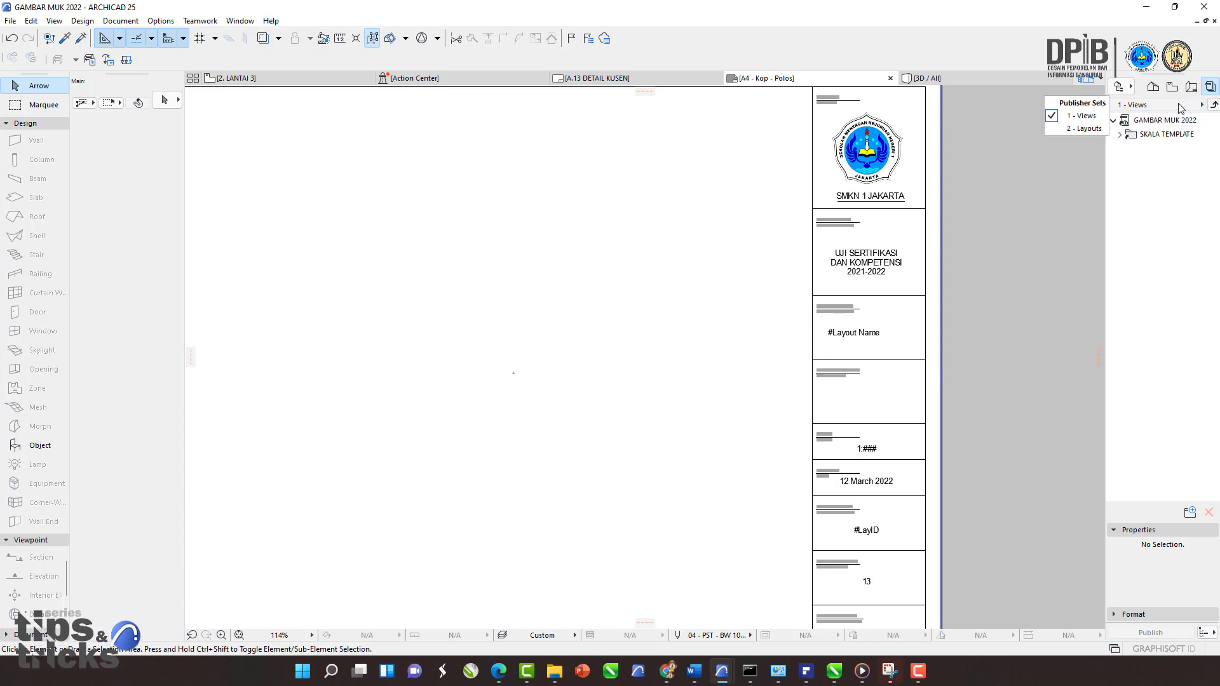
pyautogui.click(1066, 126)
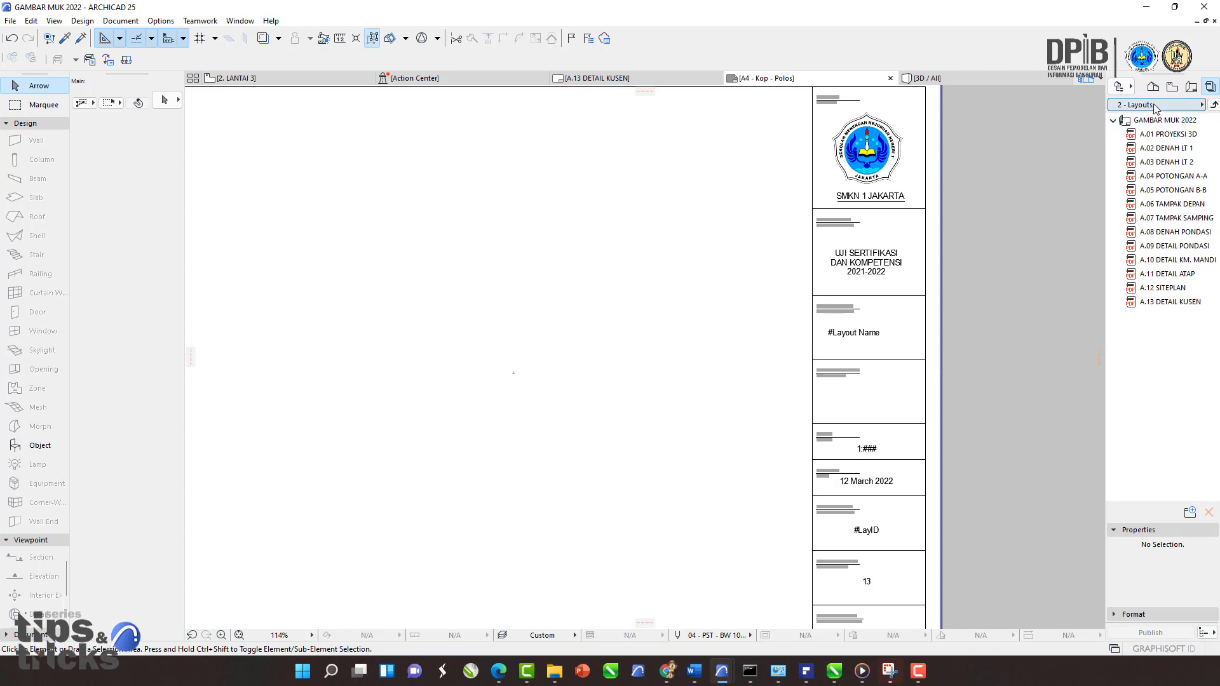
pyautogui.click(1155, 106)
pyautogui.click(1087, 129)
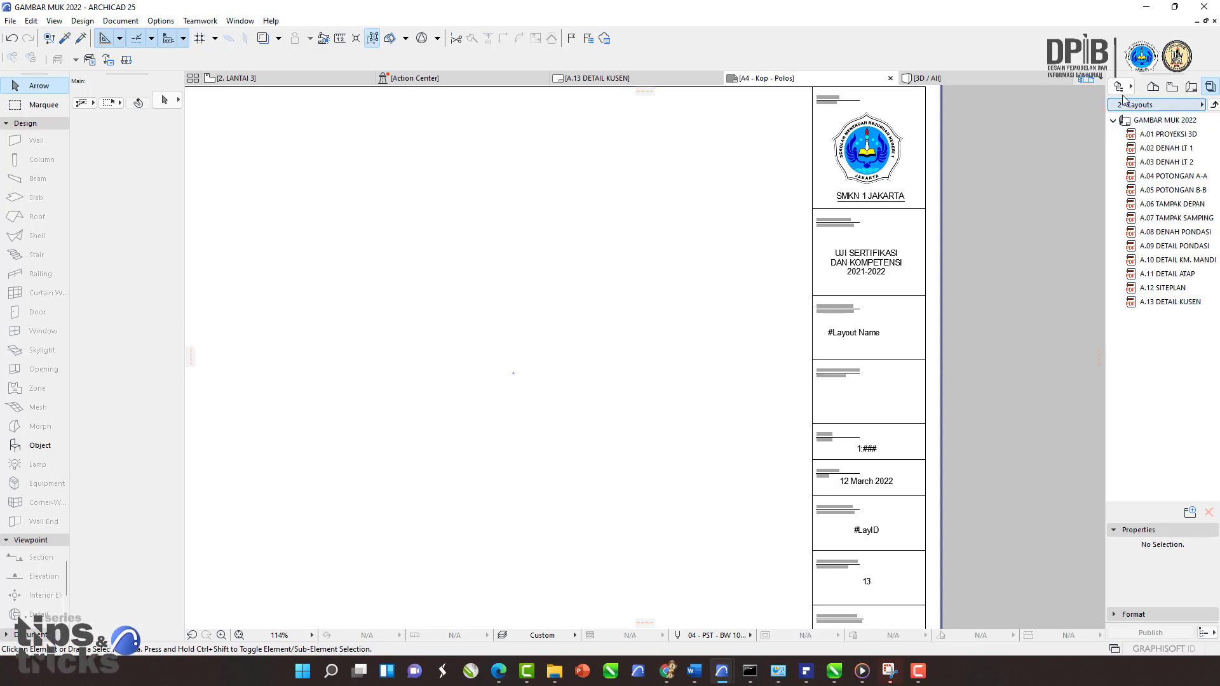
# Step: Open the A.01 PROYEKSI 3D layout from the publisher set
pyautogui.click(1139, 134)
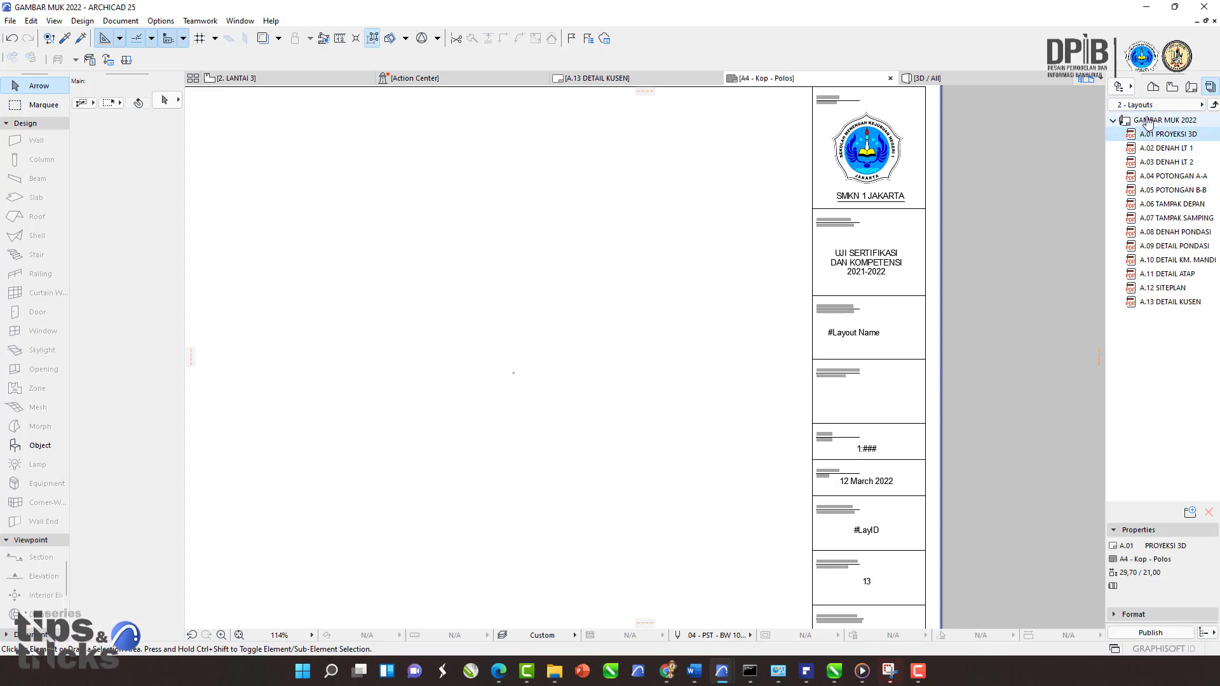
pyautogui.doubleClick(1160, 135)
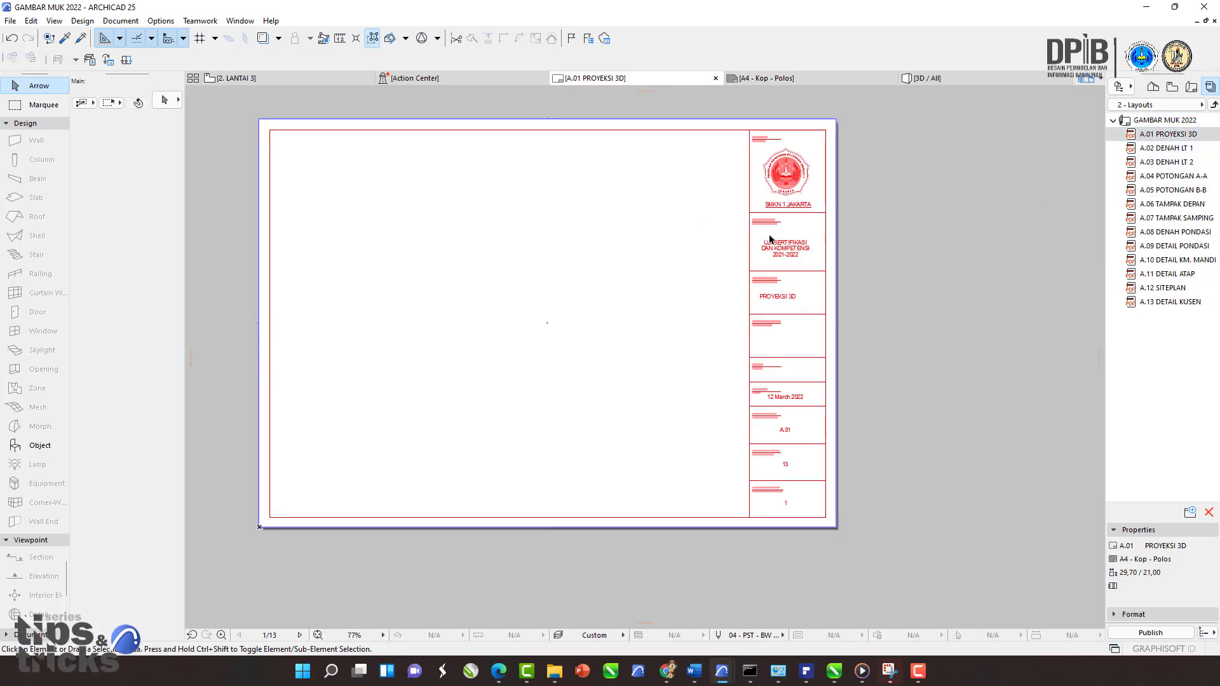
# Step: Select all layouts from A.01 to A.13 in the 2 - Layouts publisher set and try to remove them
pyautogui.click(1159, 137)
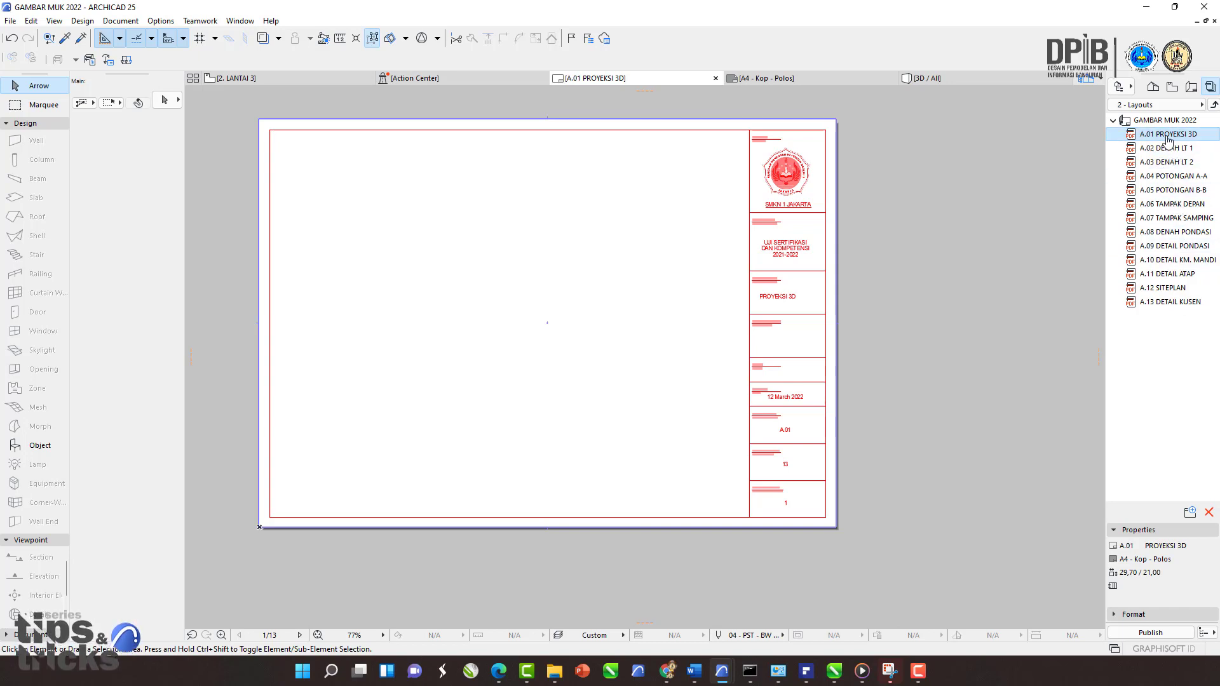
pyautogui.keyDown('shift'); pyautogui.click(1152, 309); pyautogui.keyUp('shift')
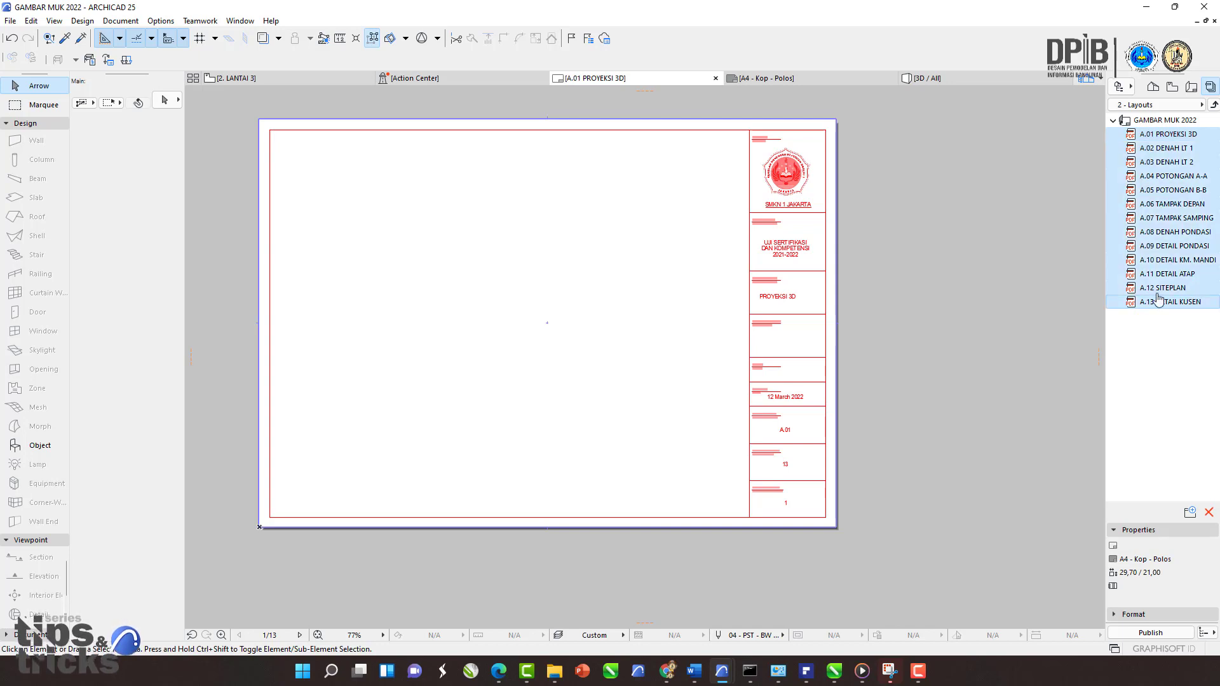
pyautogui.rightClick(1151, 204)
pyautogui.click(1171, 212)
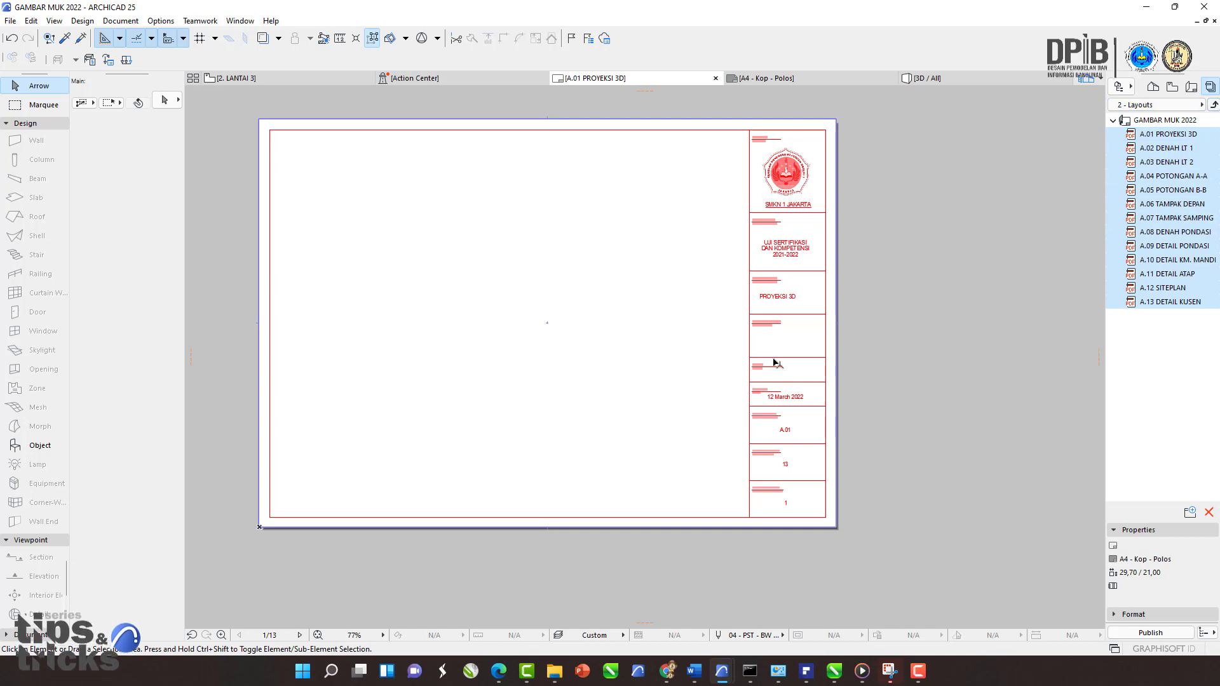
pyautogui.rightClick(1146, 196)
pyautogui.click(1150, 216)
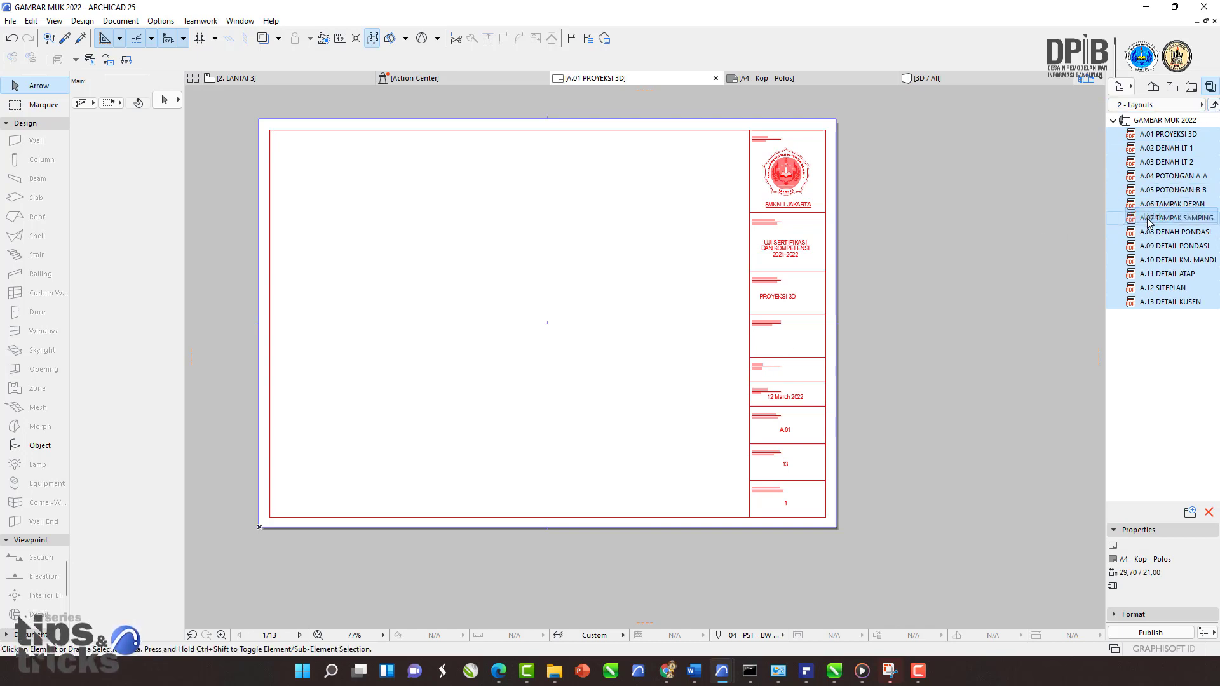
# Step: Compare the layout book's layout list with the publisher set's layout list
pyautogui.click(1192, 87)
pyautogui.click(1210, 87)
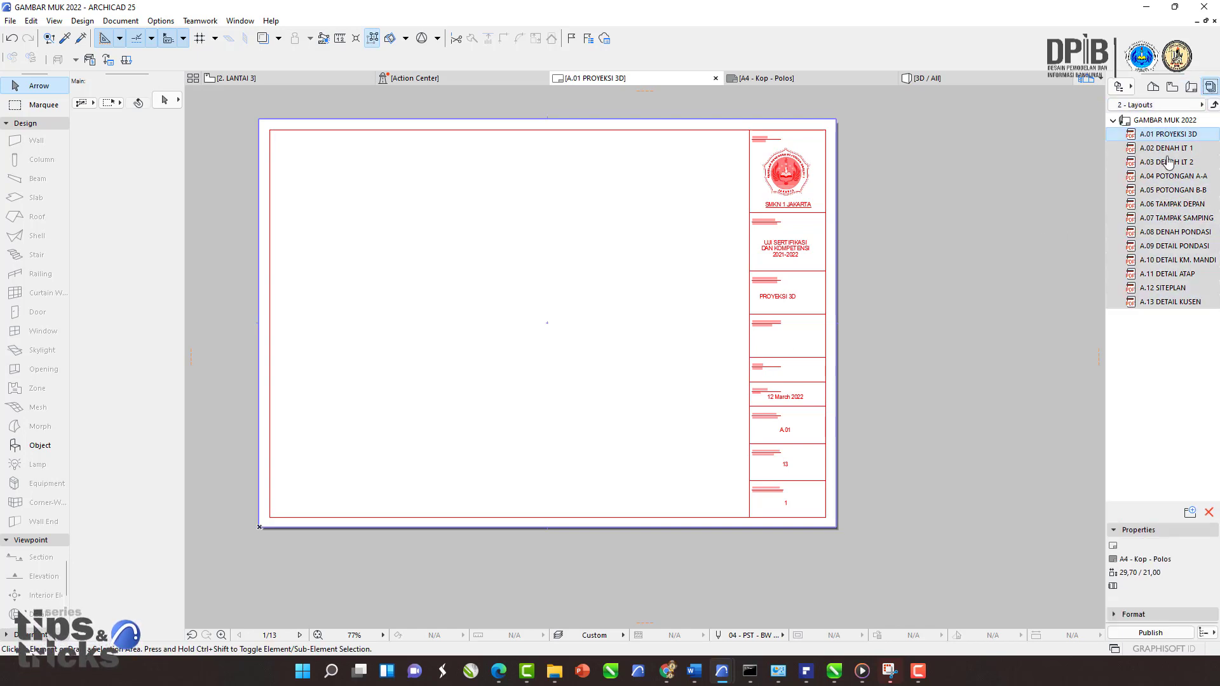
pyautogui.click(1169, 162)
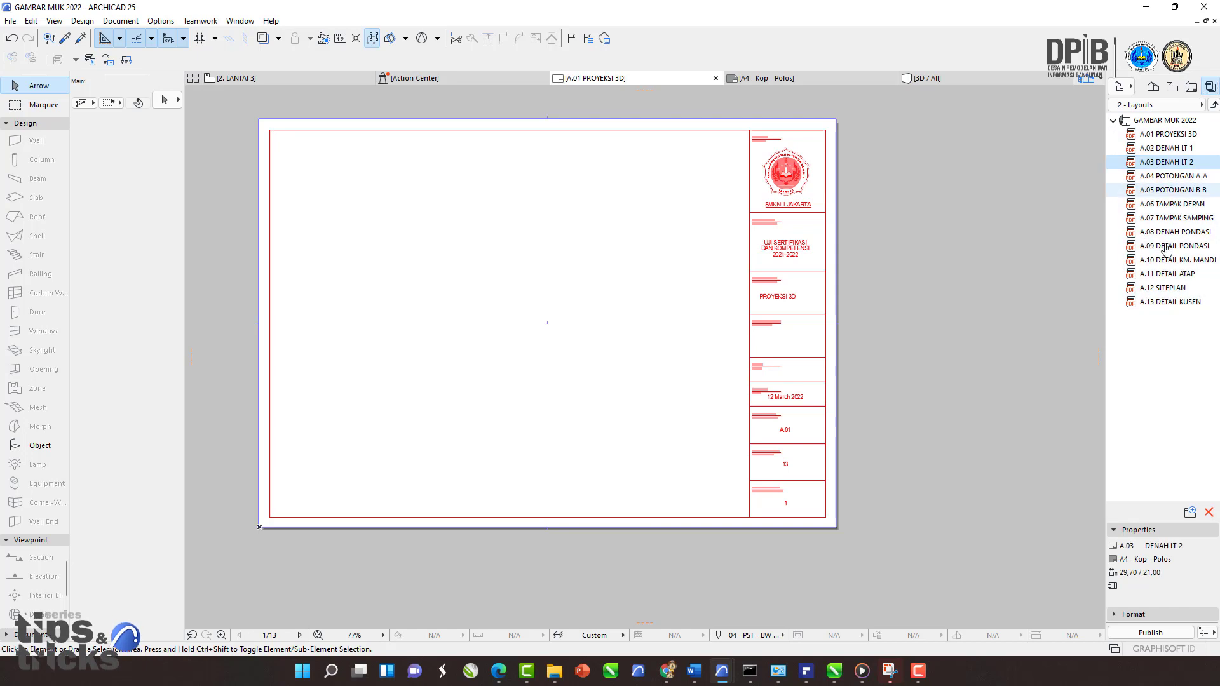
pyautogui.click(1192, 87)
pyautogui.click(1157, 150)
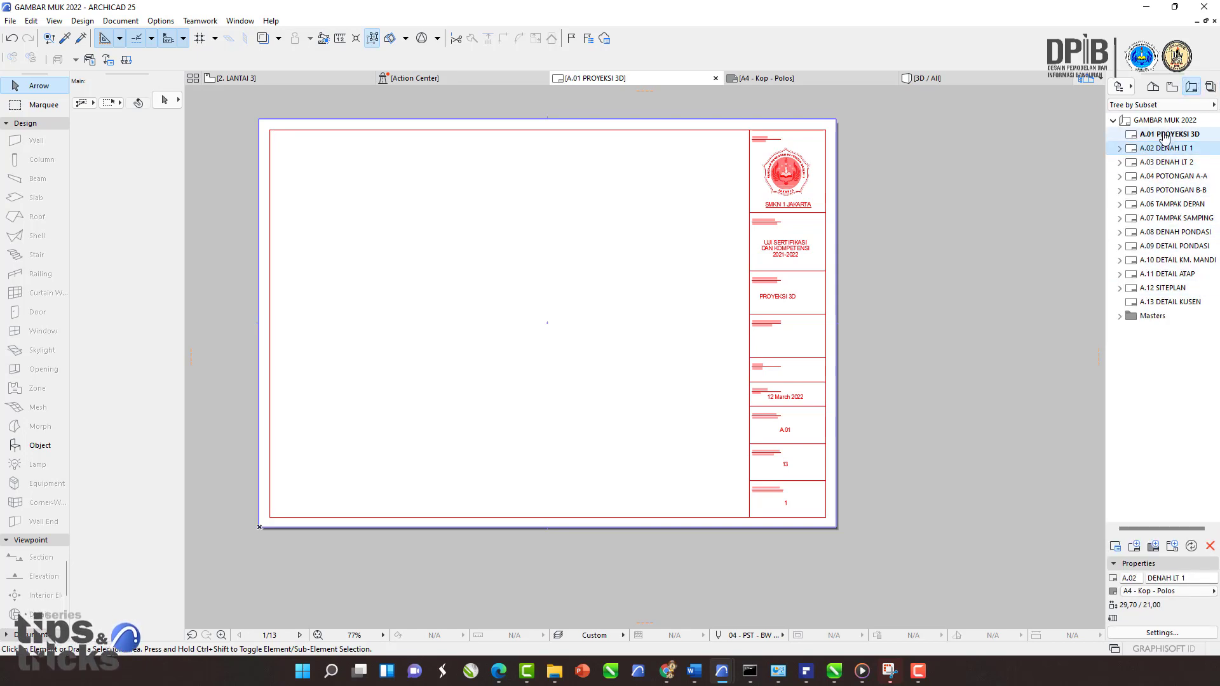
pyautogui.click(1210, 87)
pyautogui.click(1162, 136)
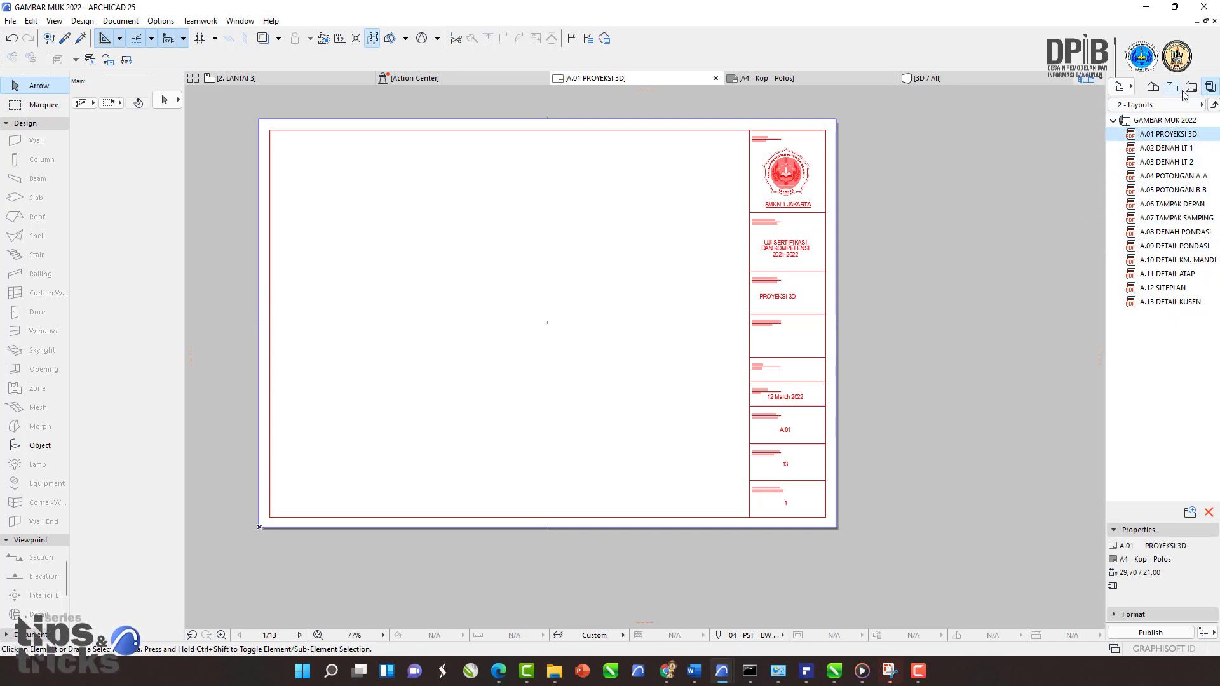
pyautogui.click(662, 224)
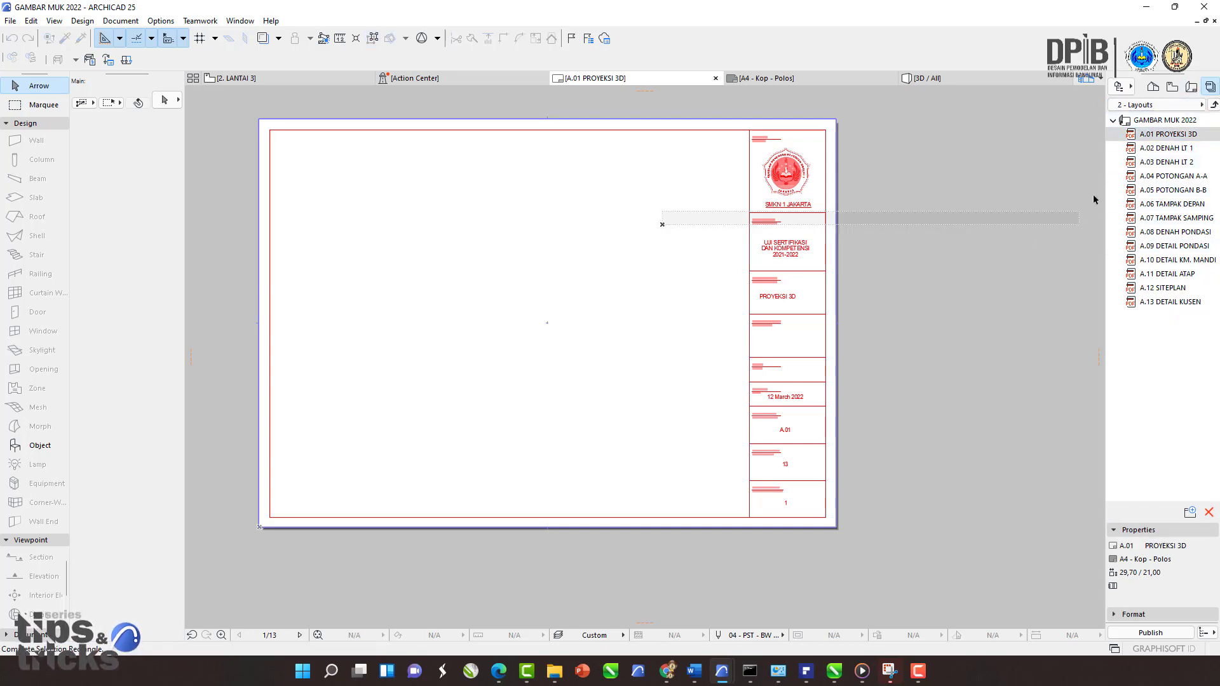
pyautogui.click(694, 258)
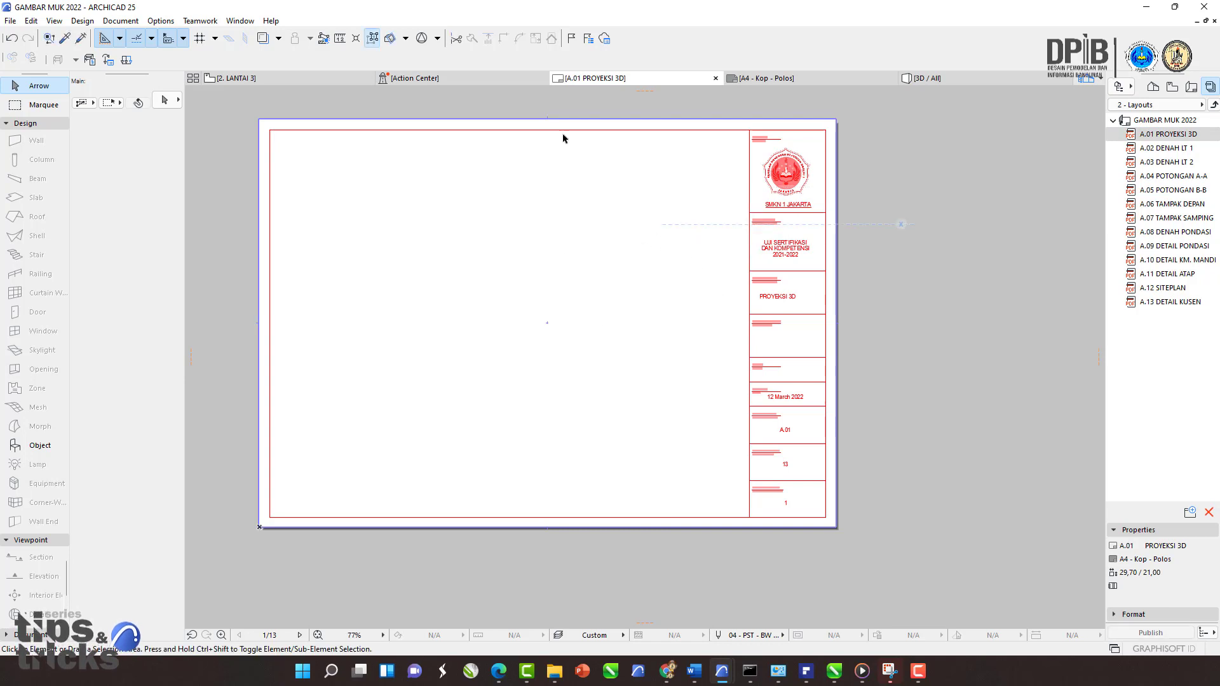
# Step: Return to the project map and open the 0. LANTAI 1 story floor plan
pyautogui.click(1192, 88)
pyautogui.click(1172, 87)
pyautogui.click(1191, 89)
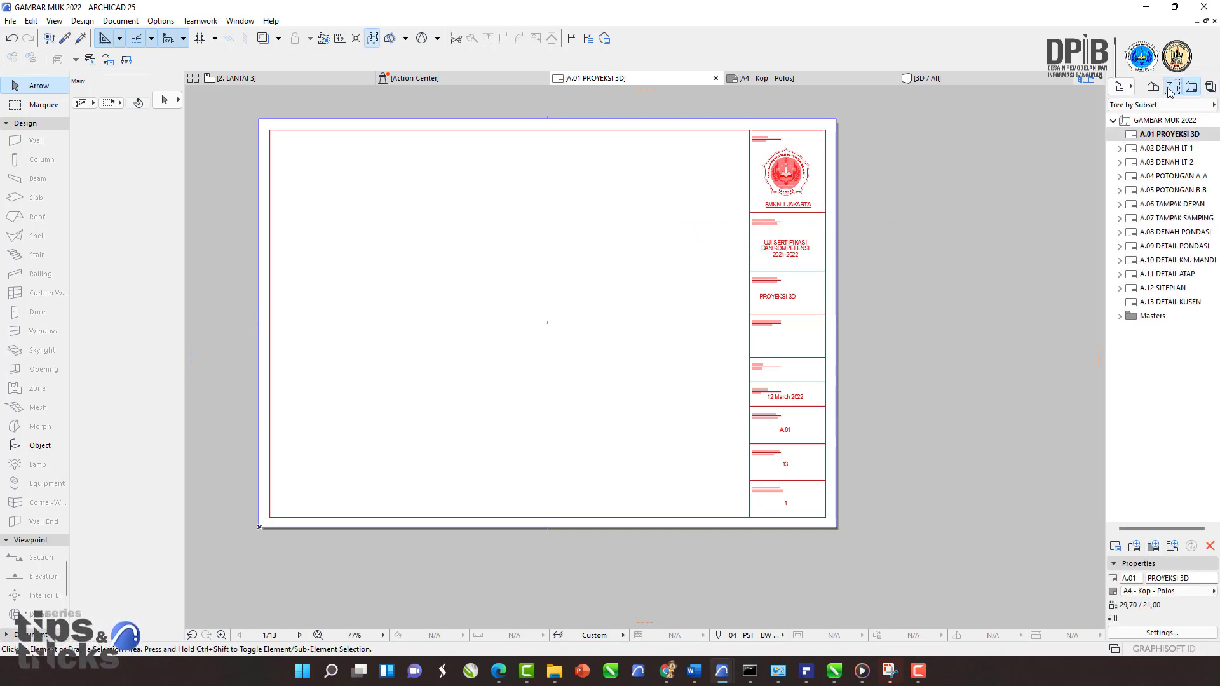
pyautogui.click(1172, 89)
pyautogui.click(1186, 92)
pyautogui.click(1174, 91)
pyautogui.click(1190, 91)
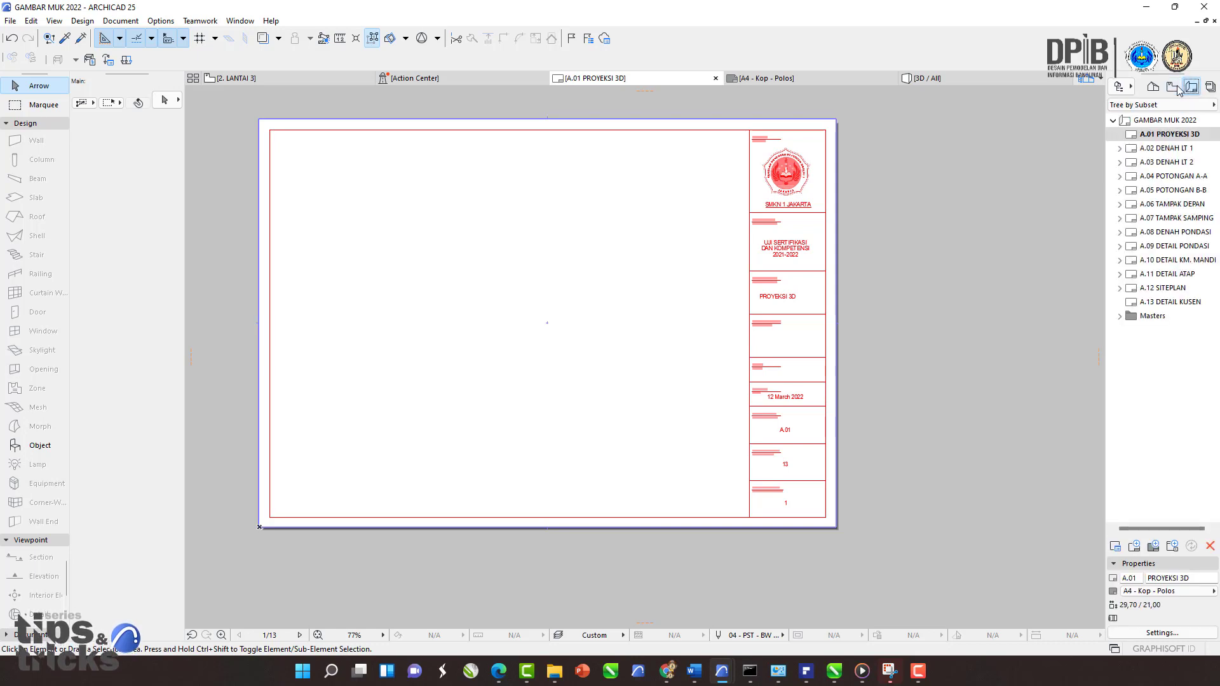
pyautogui.click(1174, 91)
pyautogui.click(1154, 87)
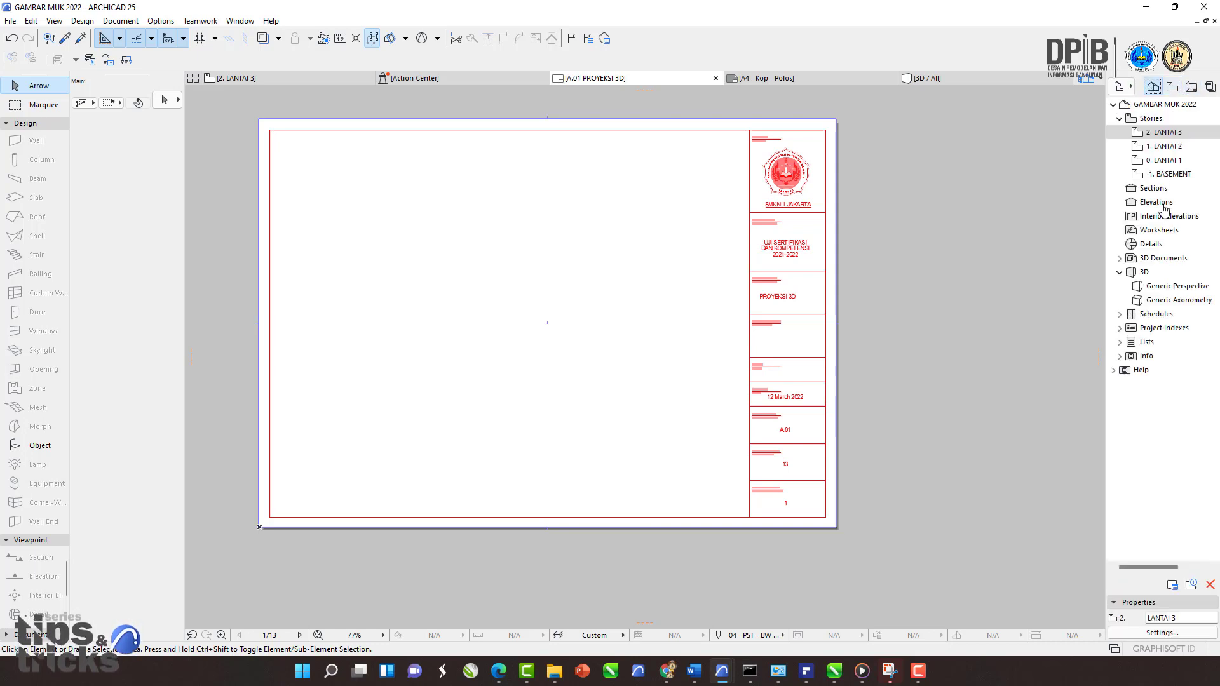
pyautogui.click(934, 78)
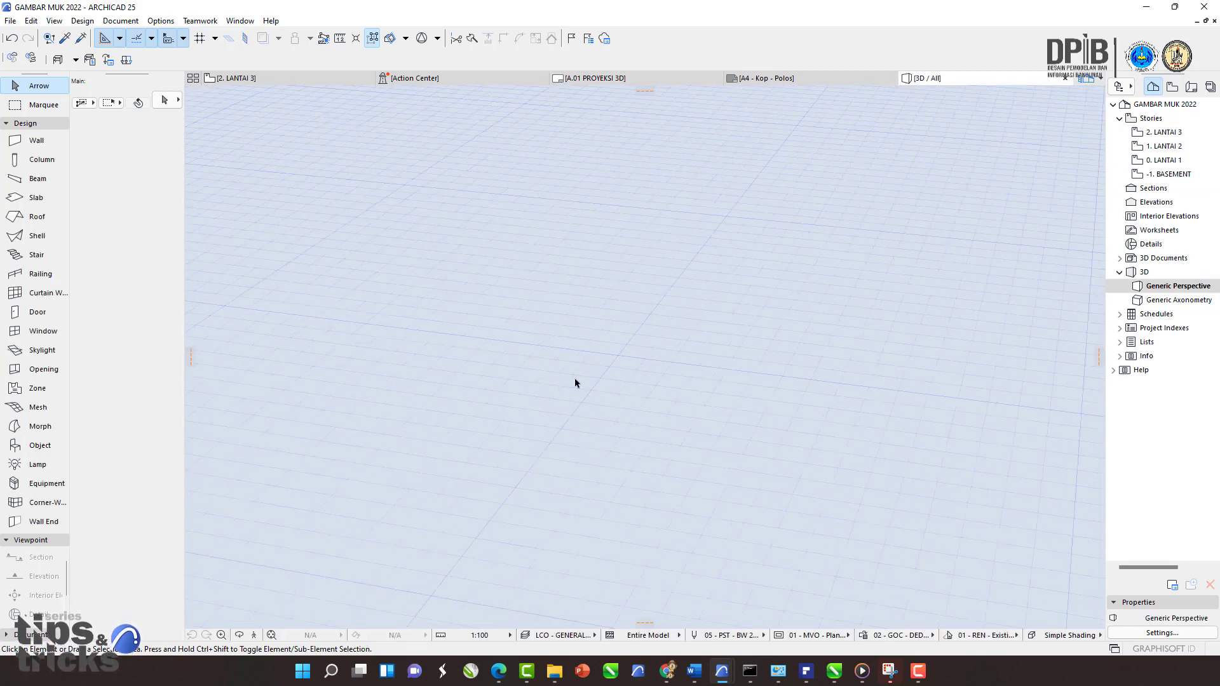
pyautogui.click(236, 77)
pyautogui.click(1160, 161)
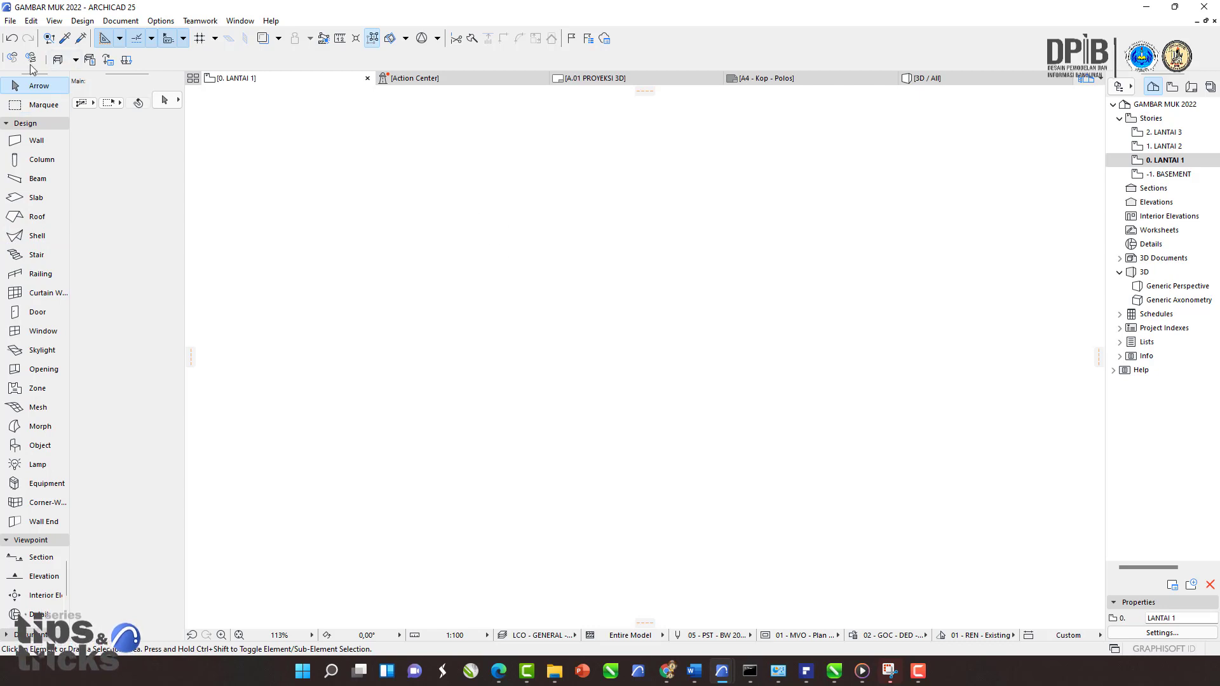
# Step: Open the Profile Manager to edit profiles and browse the list of saved profiles, then close it
pyautogui.click(160, 23)
pyautogui.moveTo(166, 36)
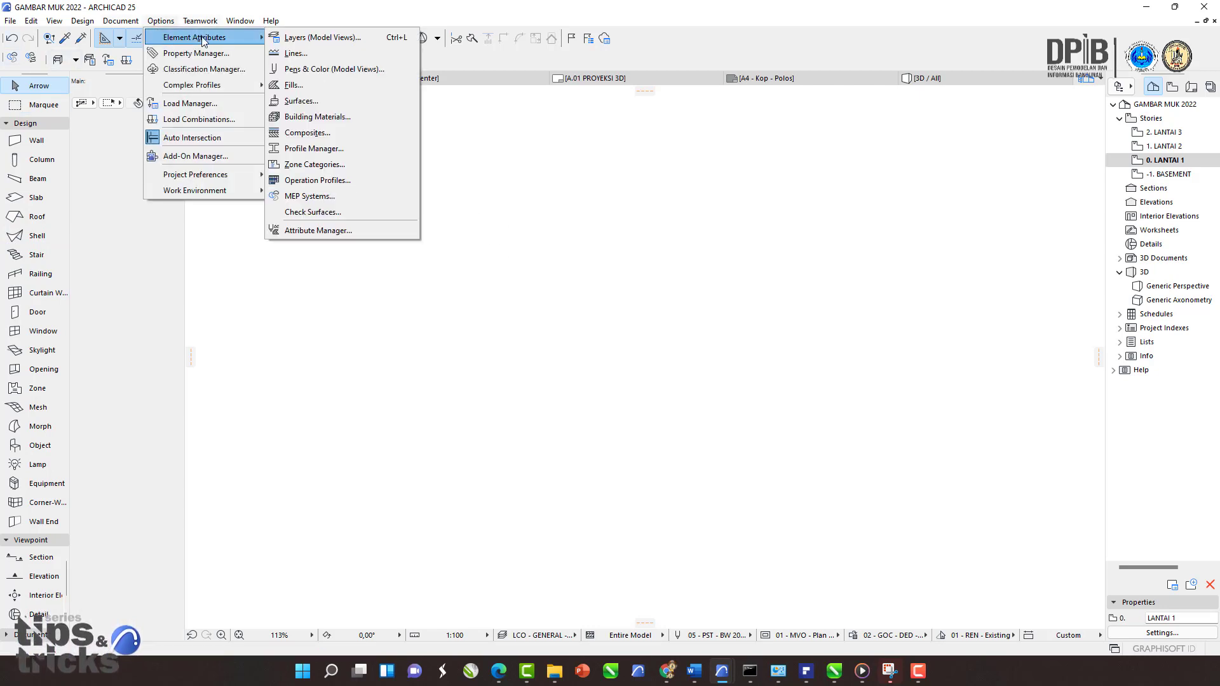
pyautogui.click(321, 146)
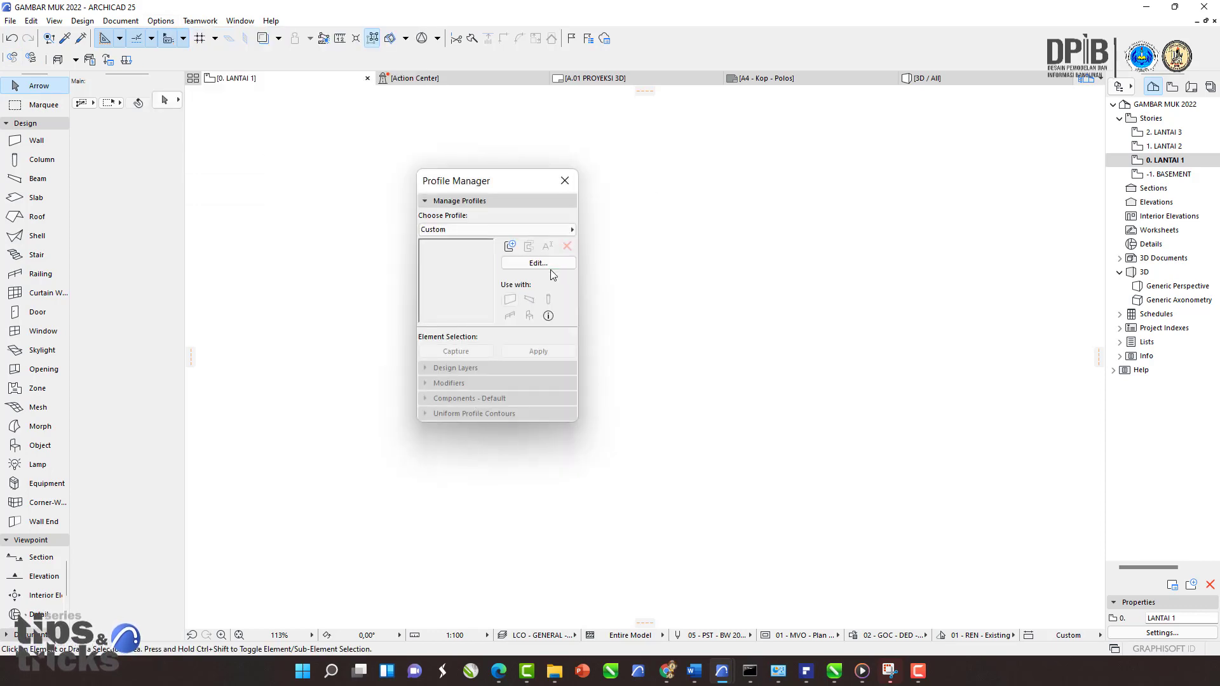
pyautogui.click(529, 262)
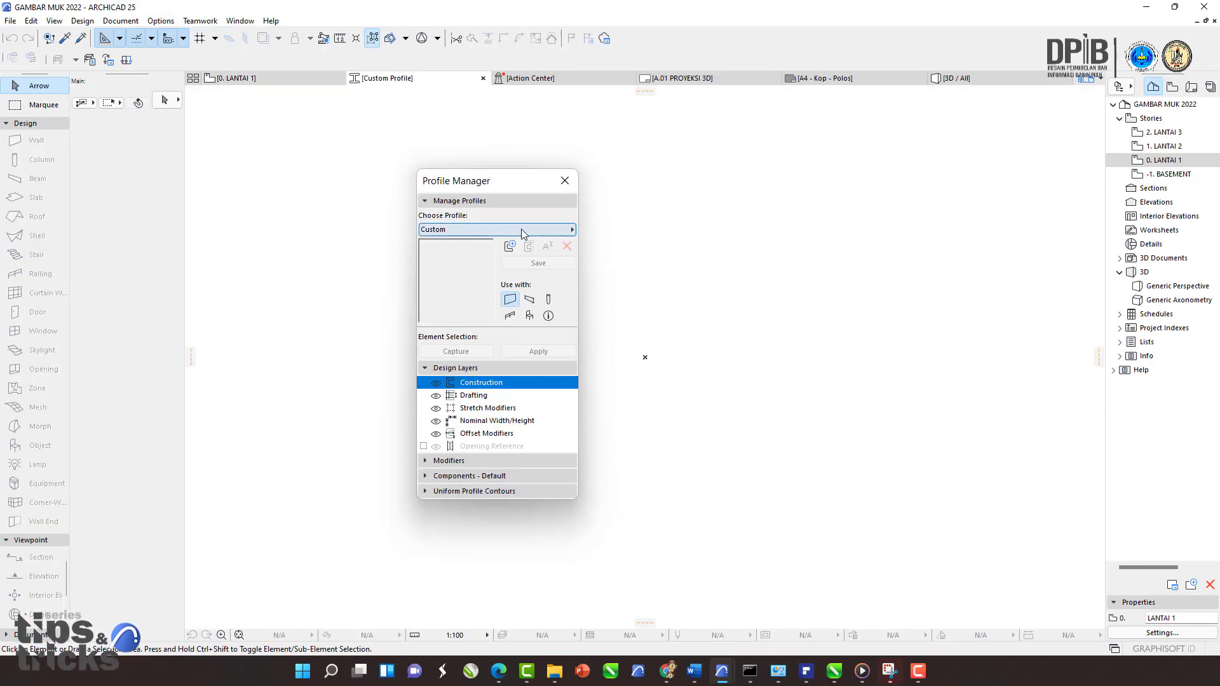
pyautogui.click(521, 228)
pyautogui.scroll(-8, 622, 322)
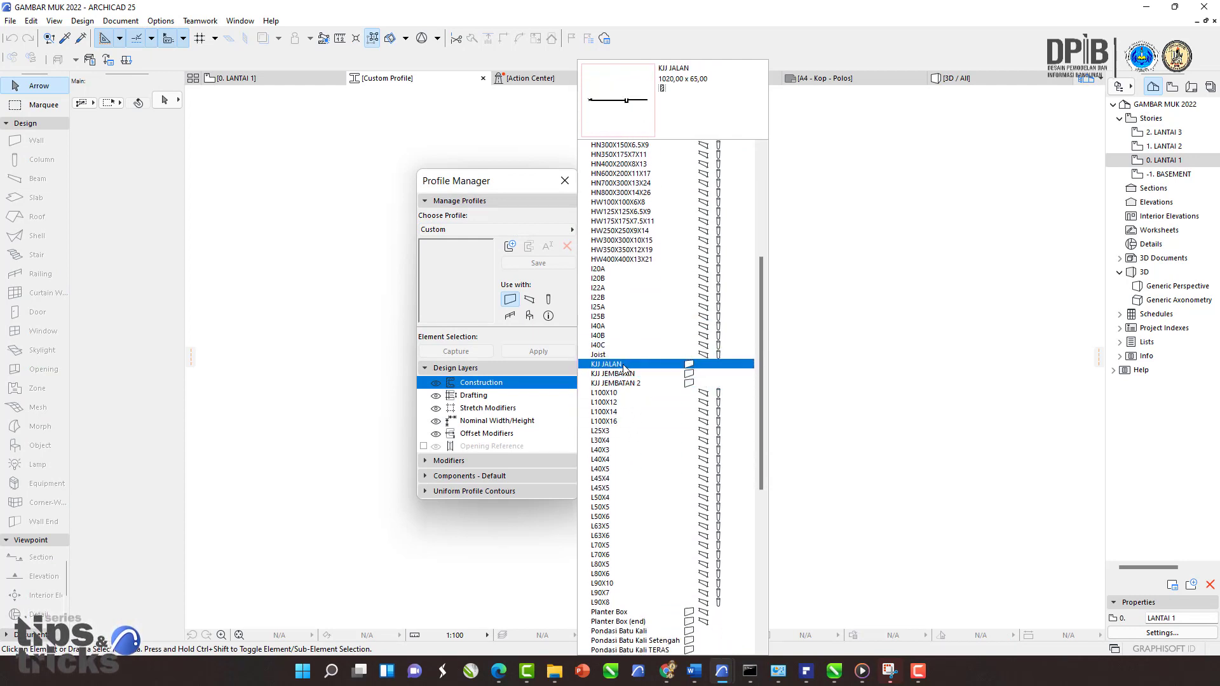
pyautogui.click(448, 287)
pyautogui.click(564, 181)
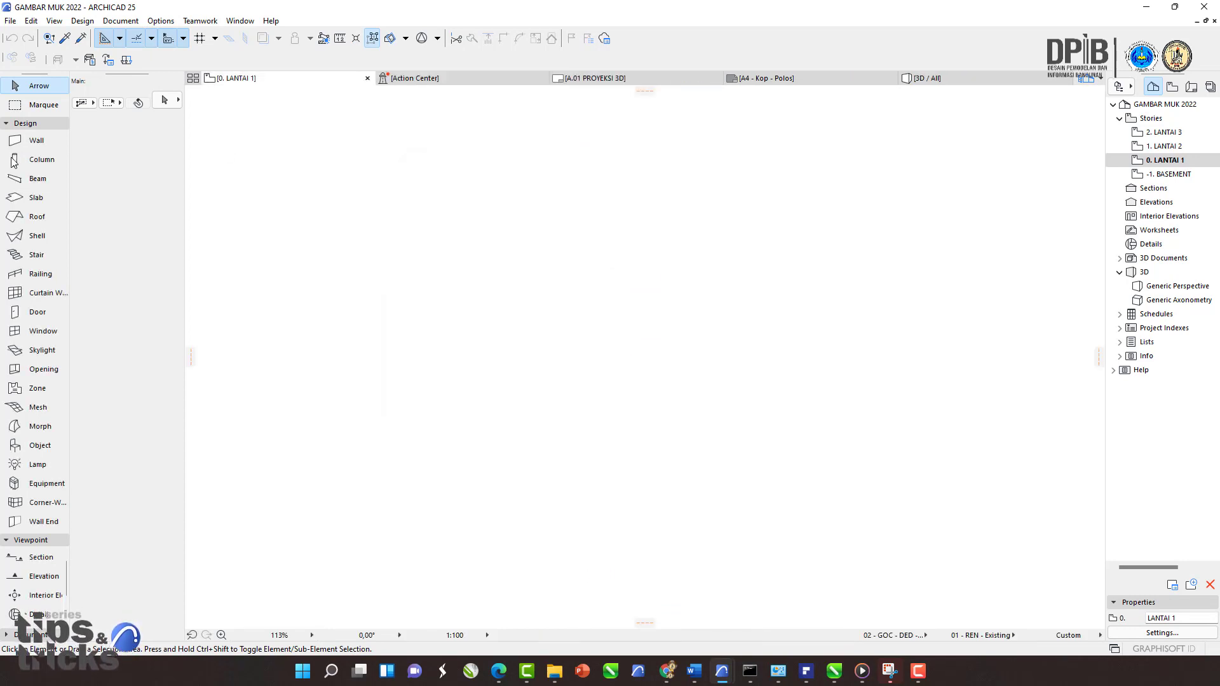
# Step: Open the Object tool's default settings and search the library parts for struk
pyautogui.click(38, 446)
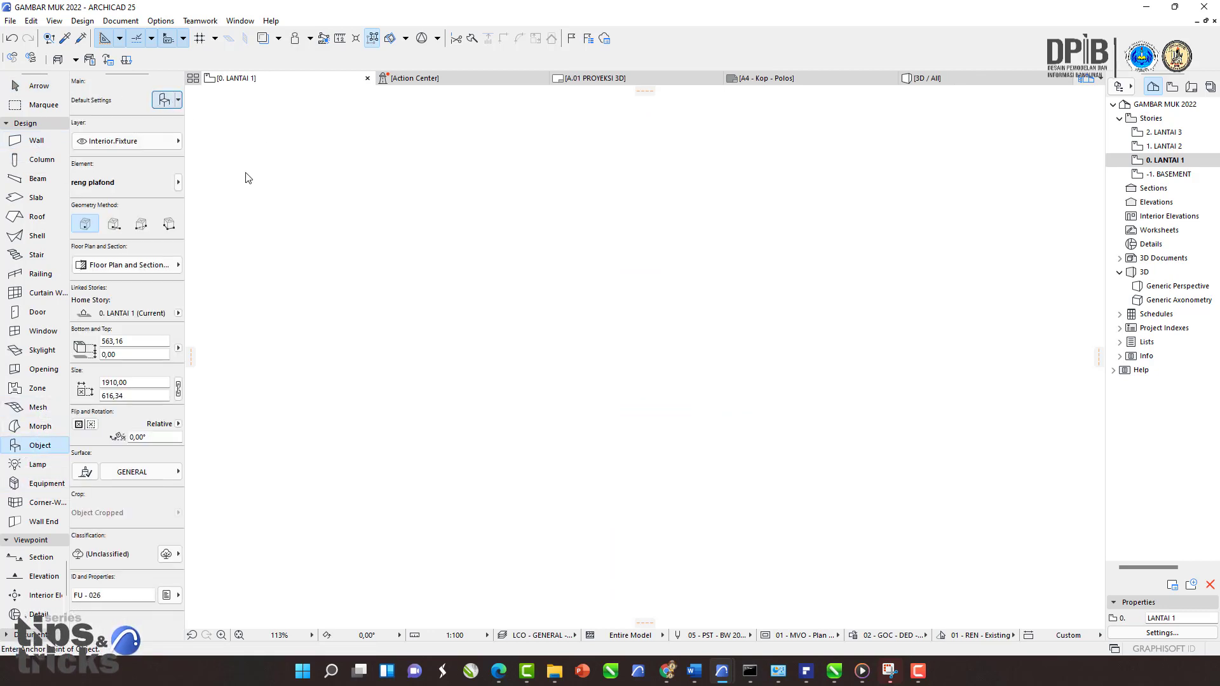
pyautogui.click(244, 254)
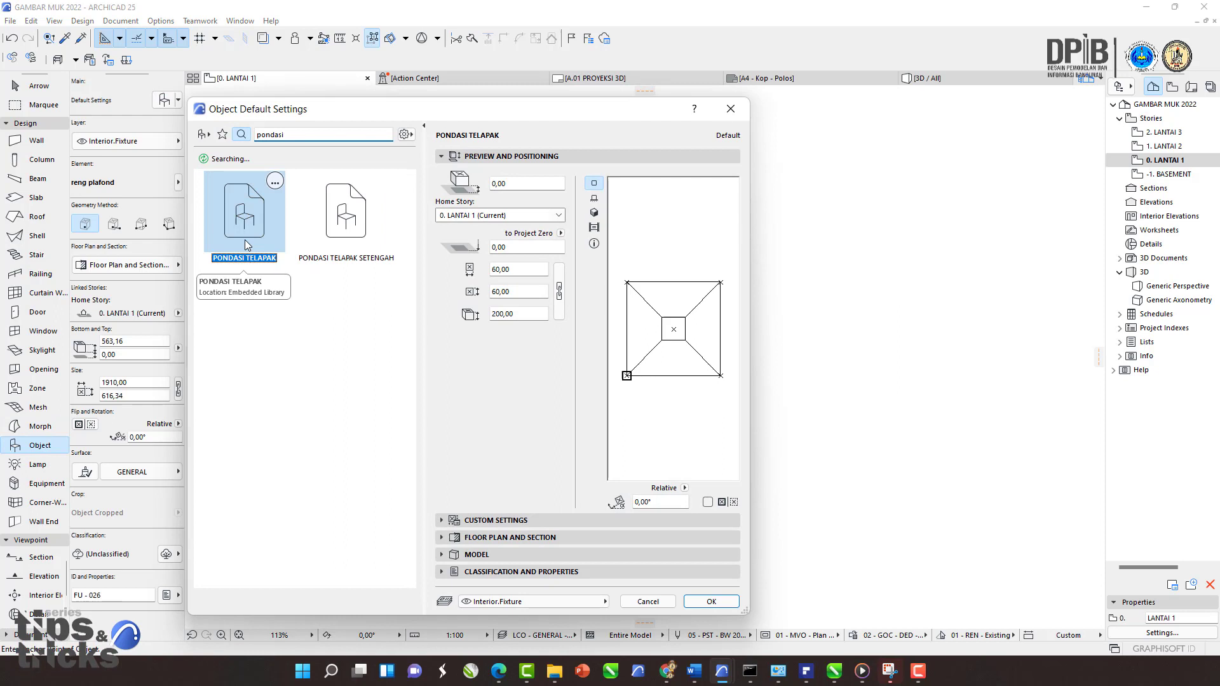
pyautogui.click(339, 240)
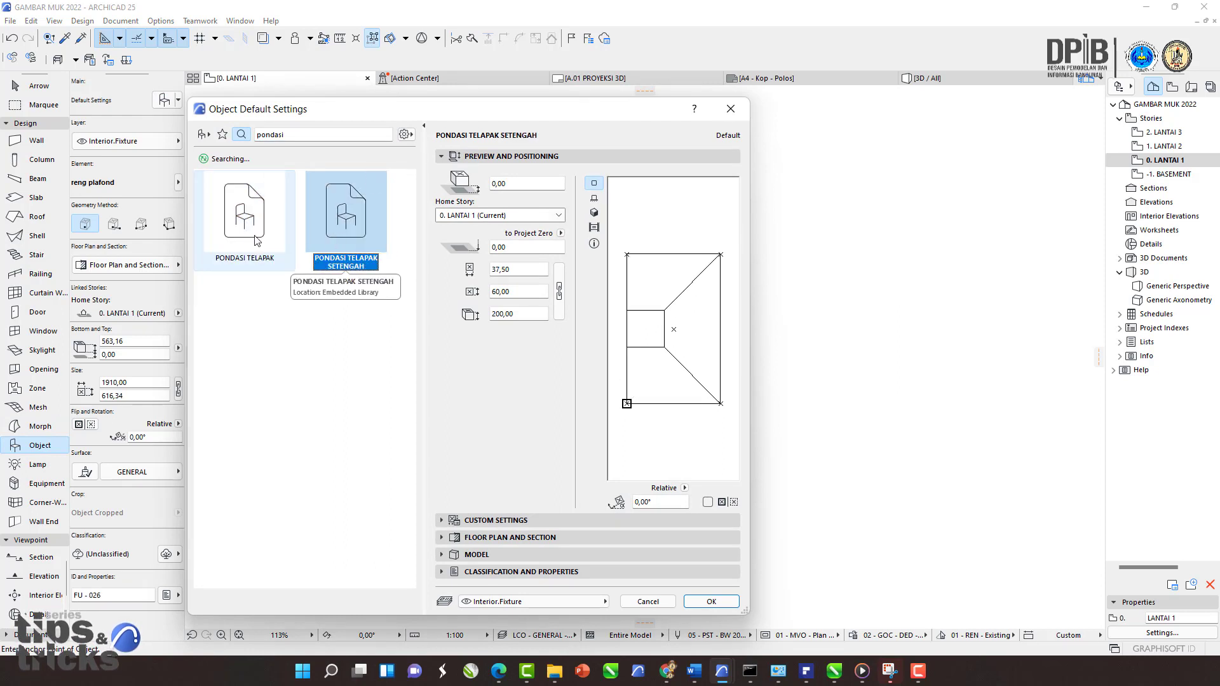
pyautogui.doubleClick(307, 136)
pyautogui.write('struk')
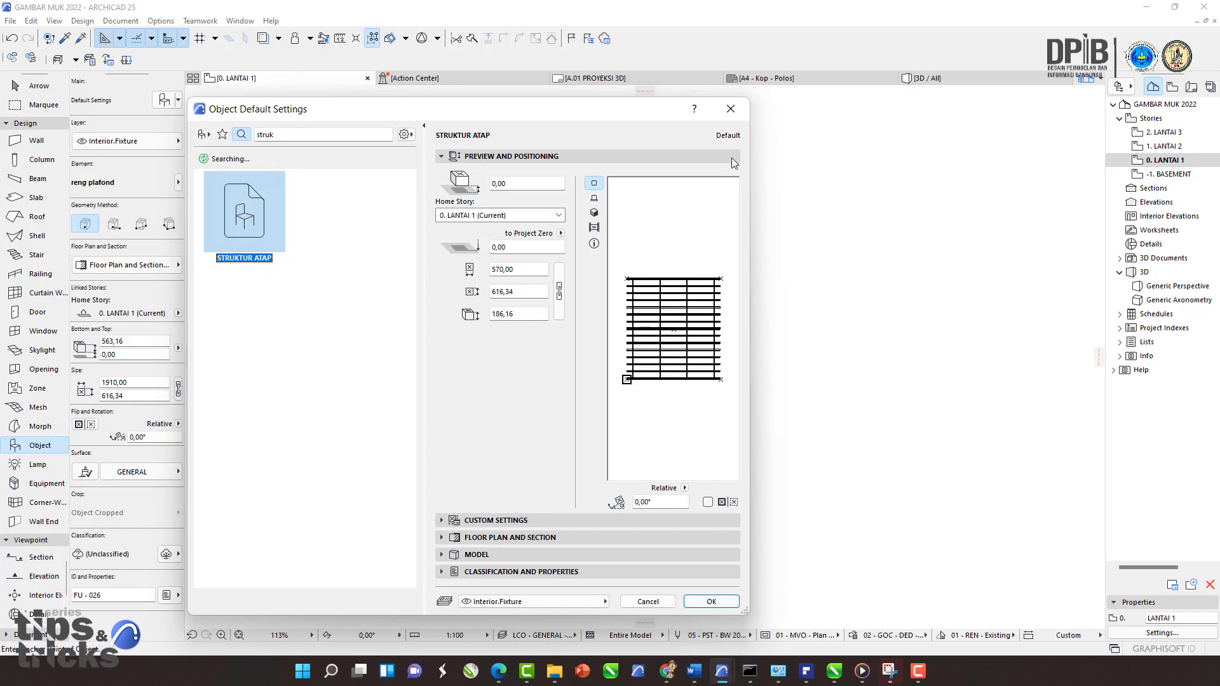
pyautogui.click(731, 108)
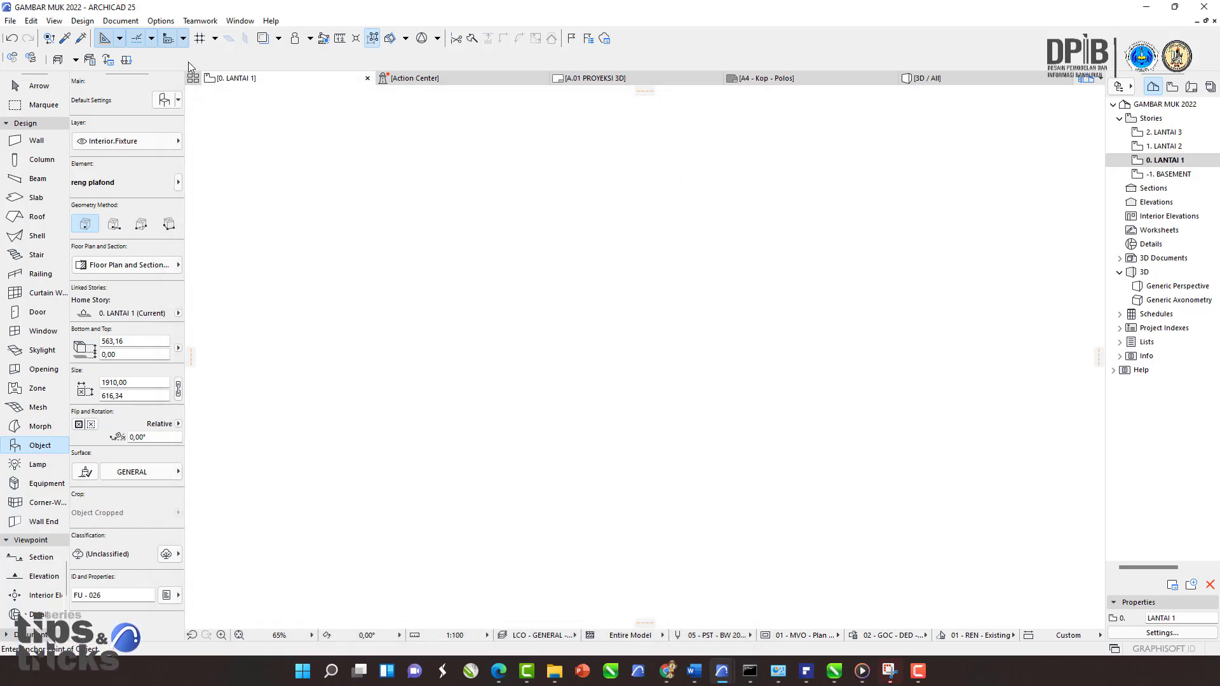
# Step: Open the A.04 POTONGAN A-A layout from the layout book
pyautogui.click(160, 21)
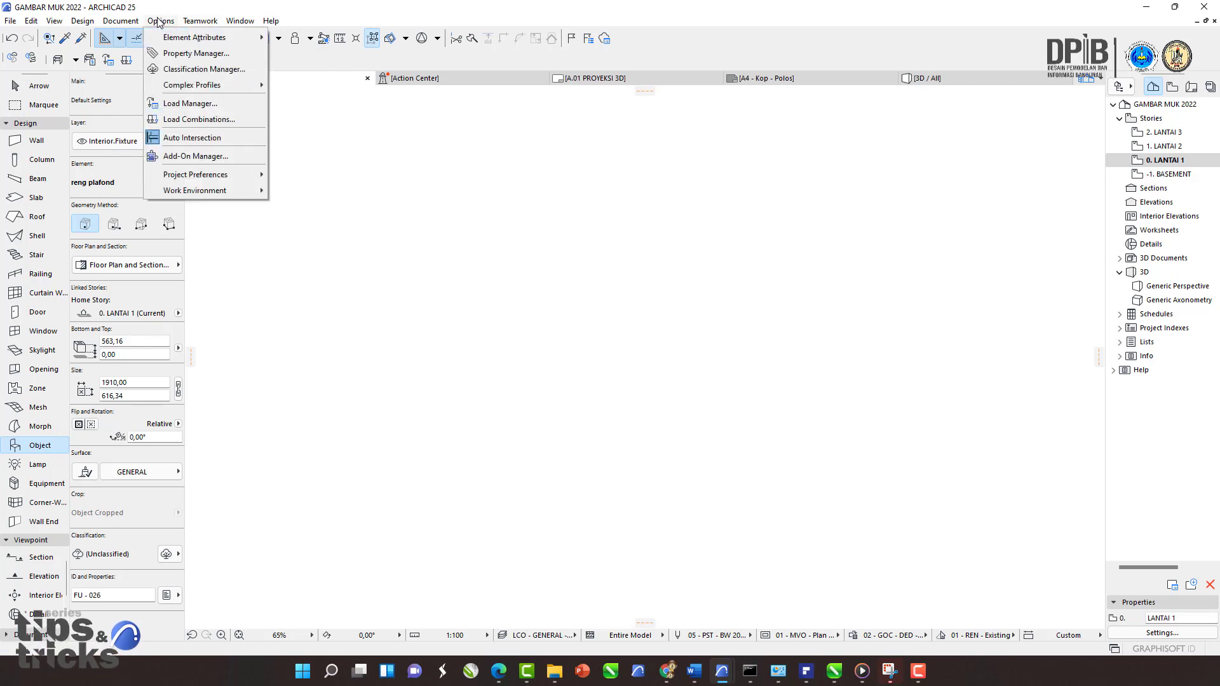
pyautogui.click(26, 357)
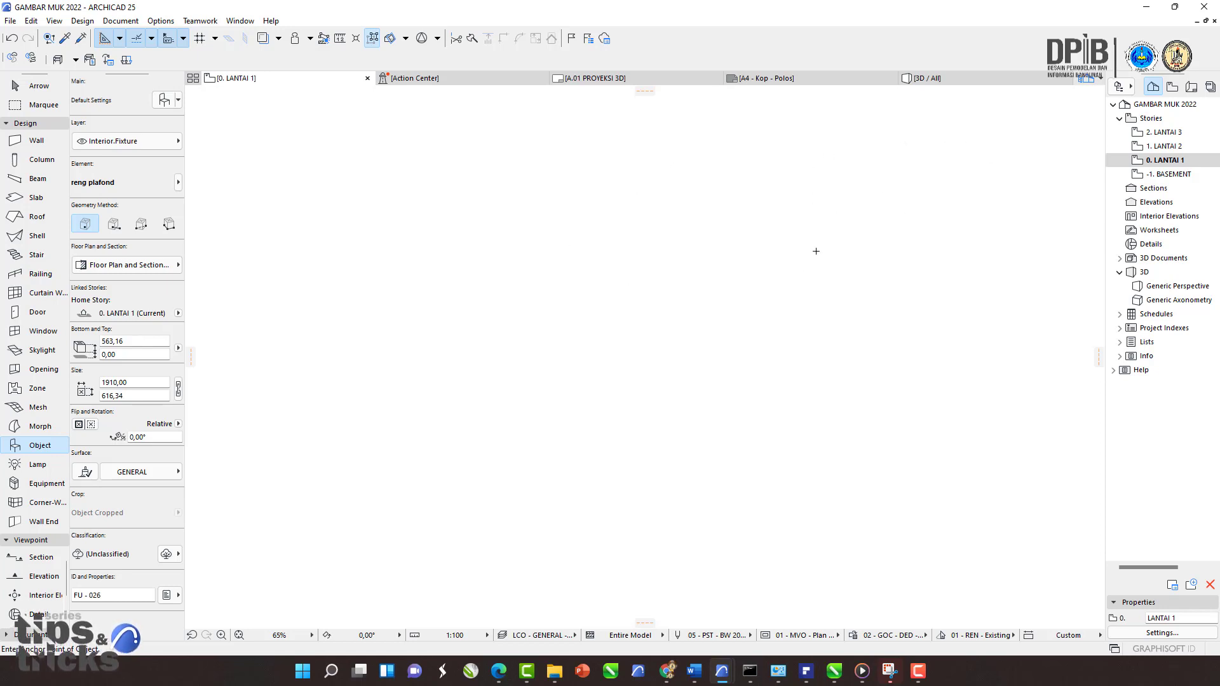
pyautogui.click(1191, 87)
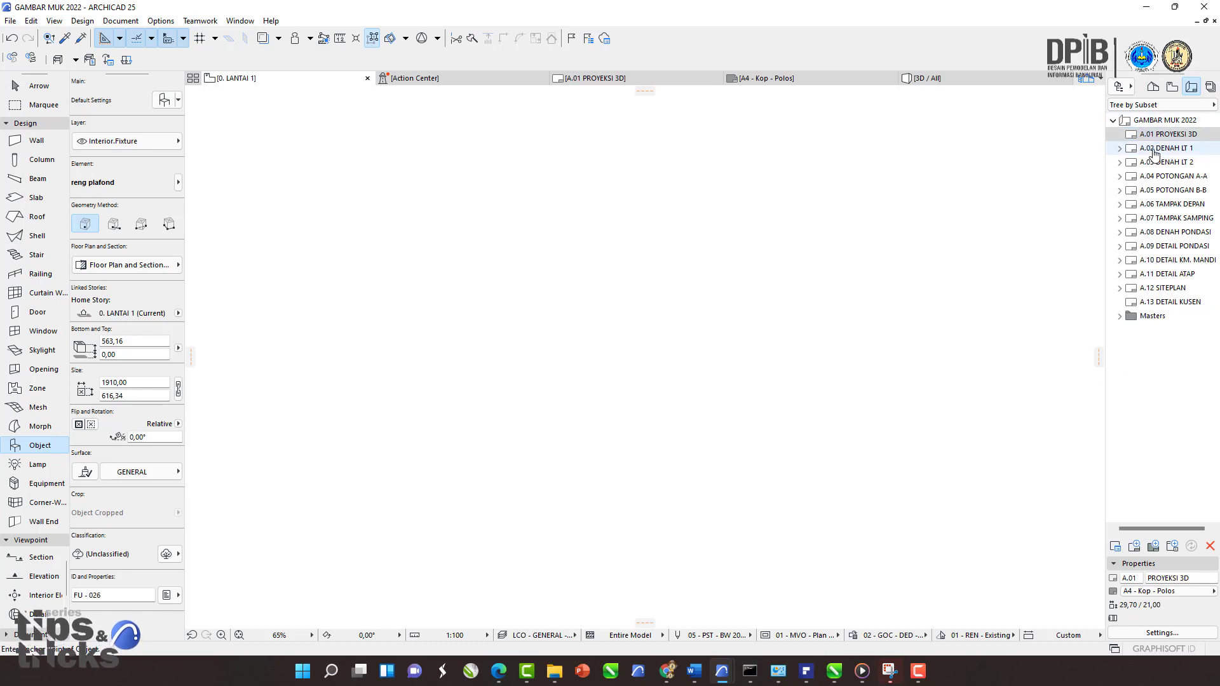
pyautogui.click(1137, 191)
pyautogui.click(1160, 151)
pyautogui.click(1166, 178)
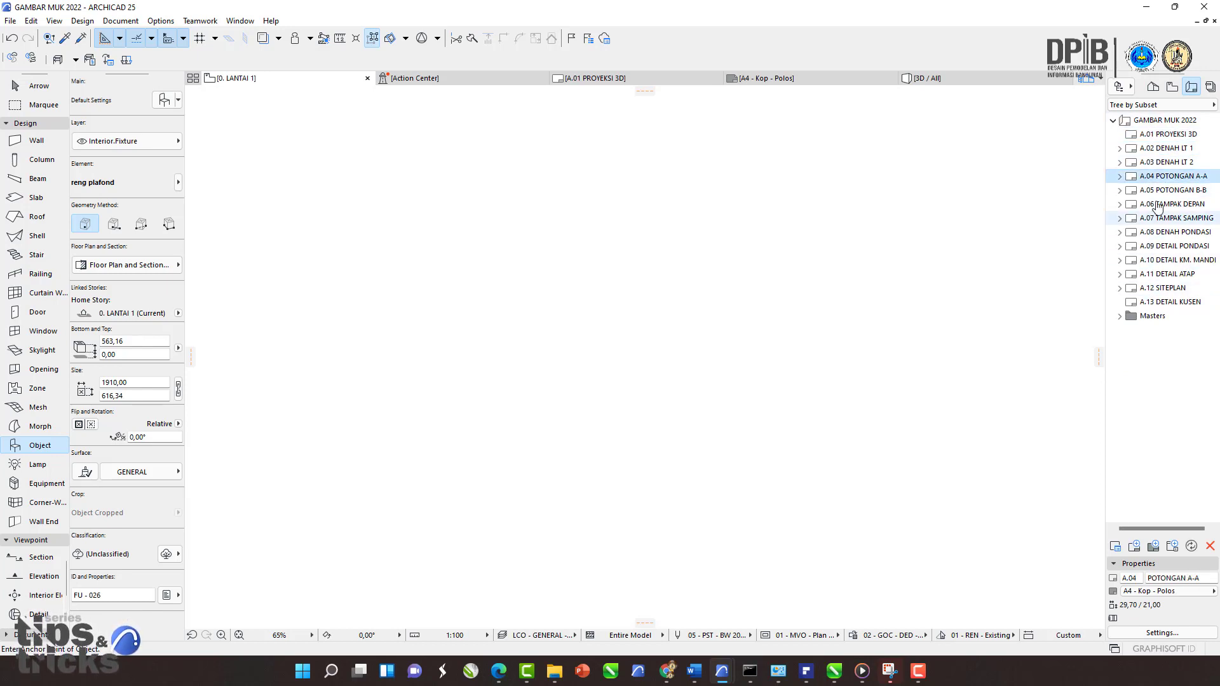
pyautogui.doubleClick(1160, 177)
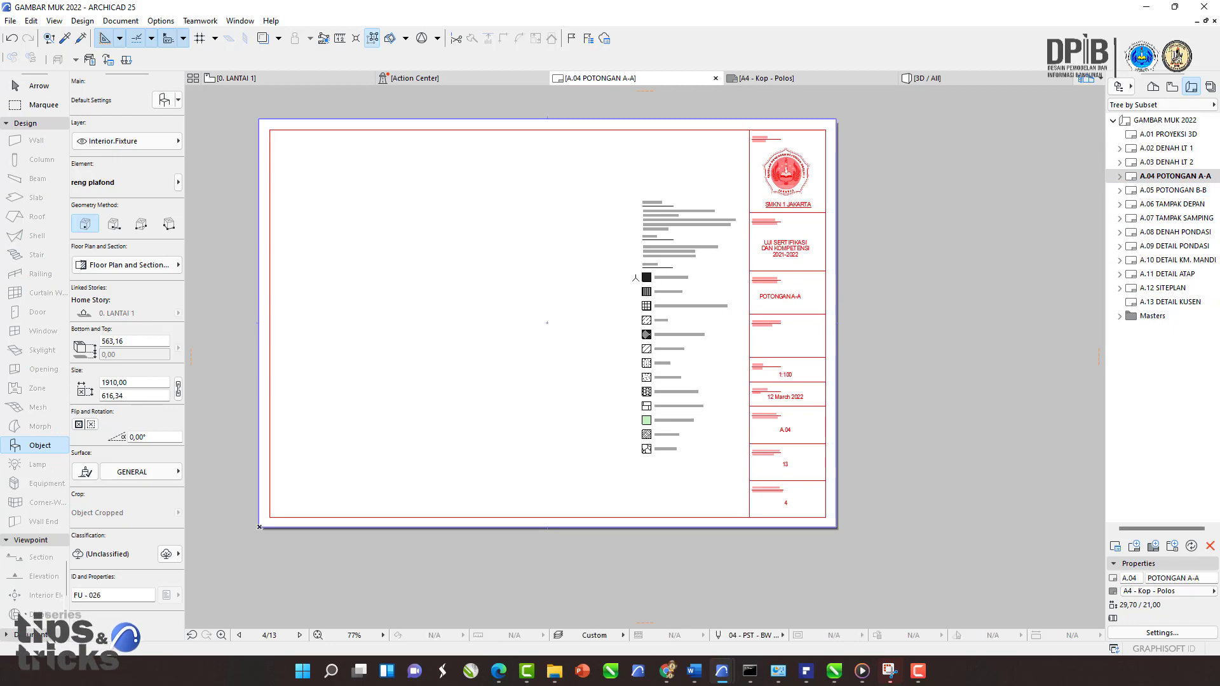
# Step: Zoom in to examine the A.04 POTONGAN A-A layout's legend and title block
pyautogui.scroll(1, 898, 120)
pyautogui.scroll(4, 636, 146)
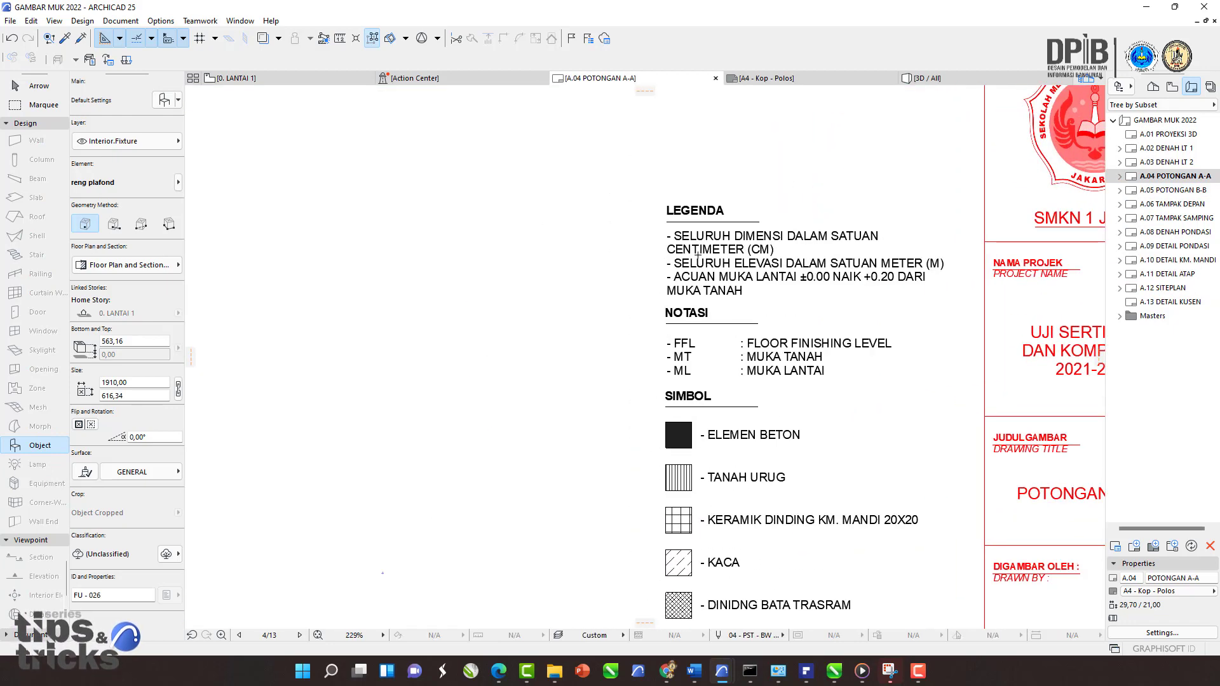
pyautogui.scroll(-7, 720, 276)
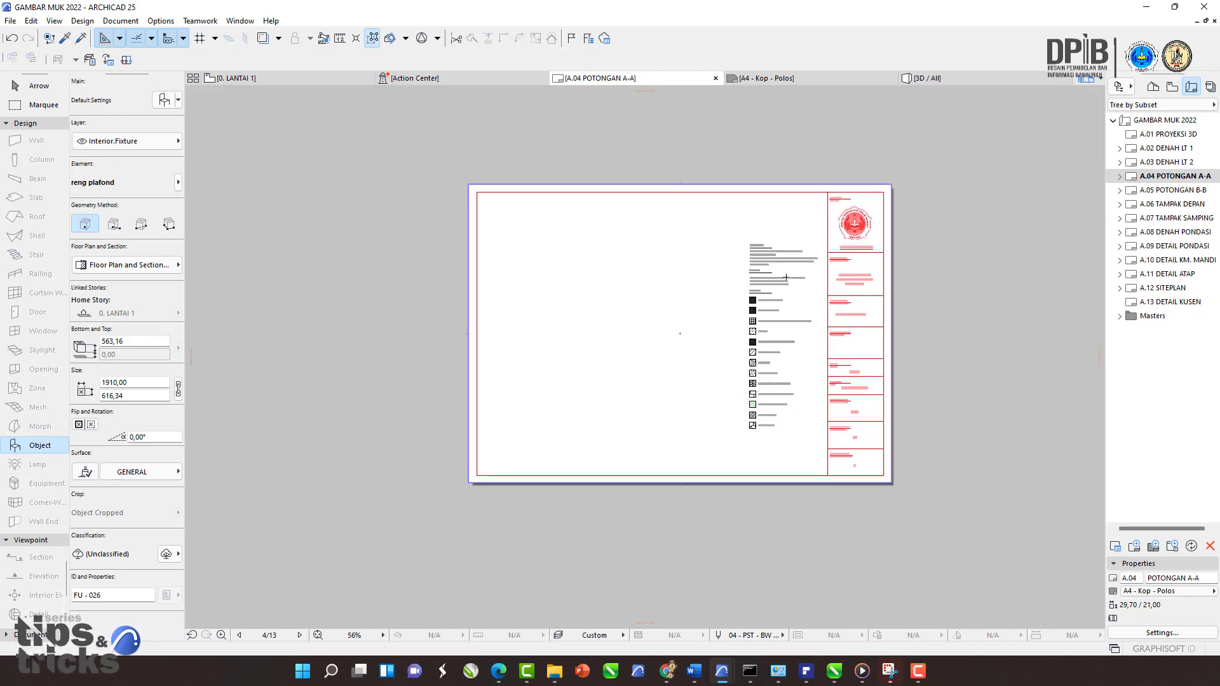
pyautogui.scroll(3, 720, 276)
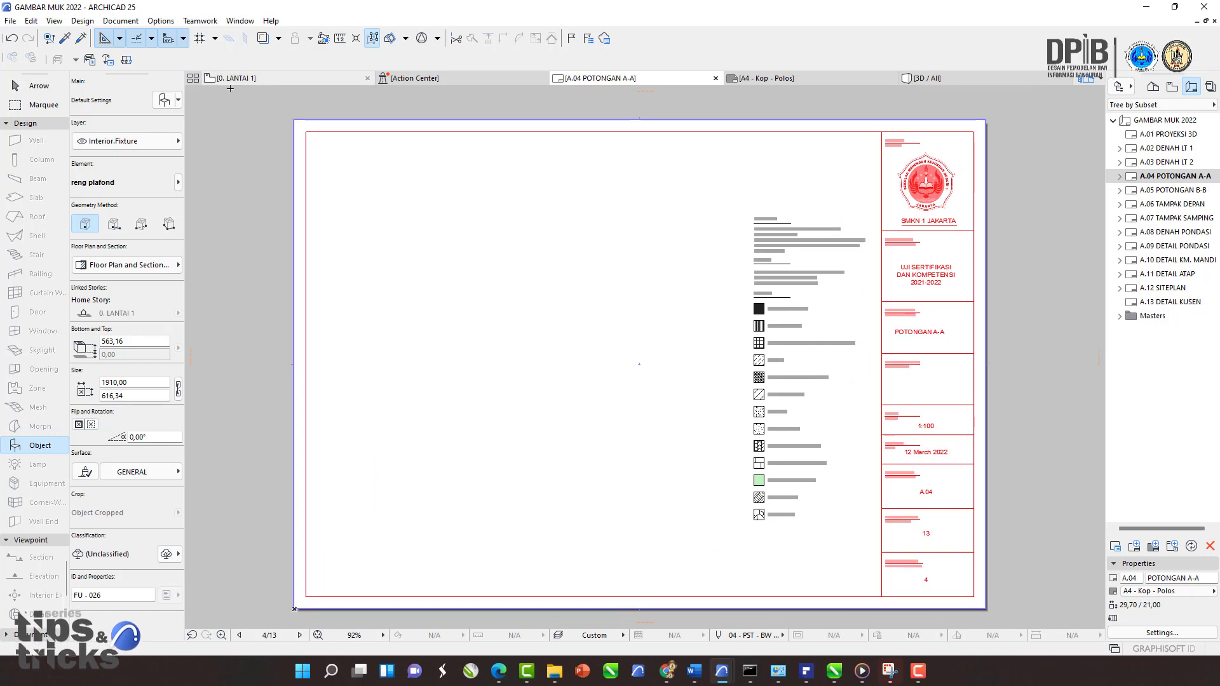
# Step: Return to the 0. LANTAI 1 floor plan and show its stories in the project map
pyautogui.click(251, 79)
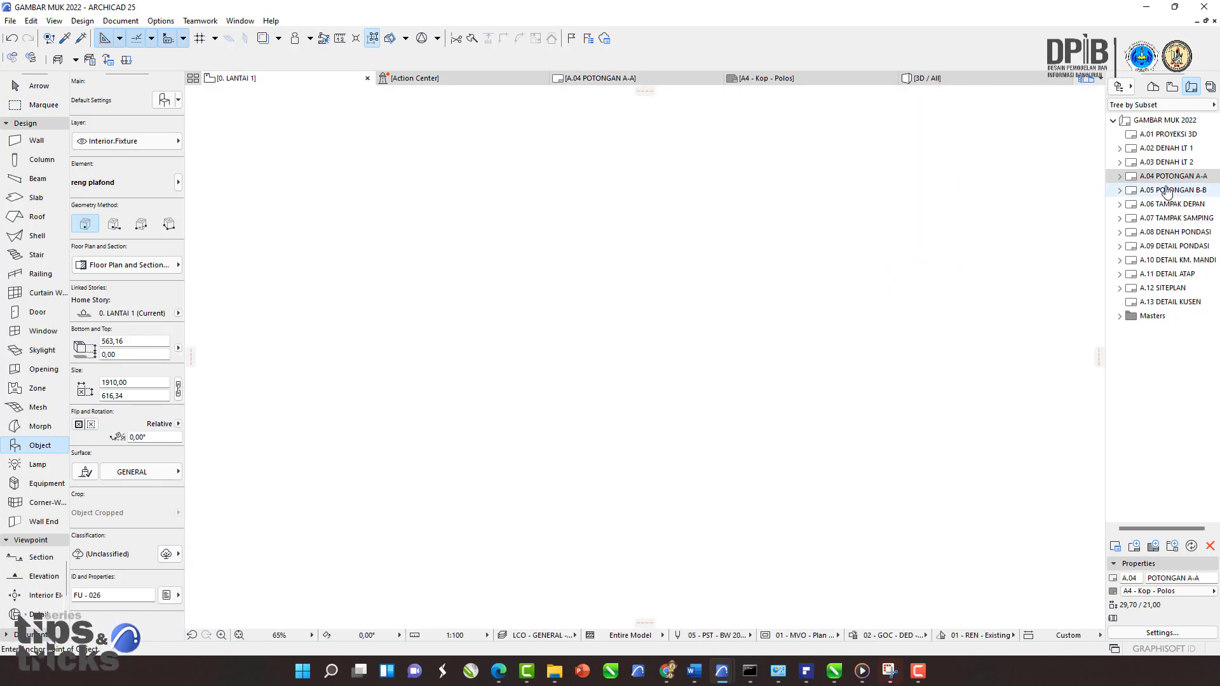
pyautogui.click(1154, 87)
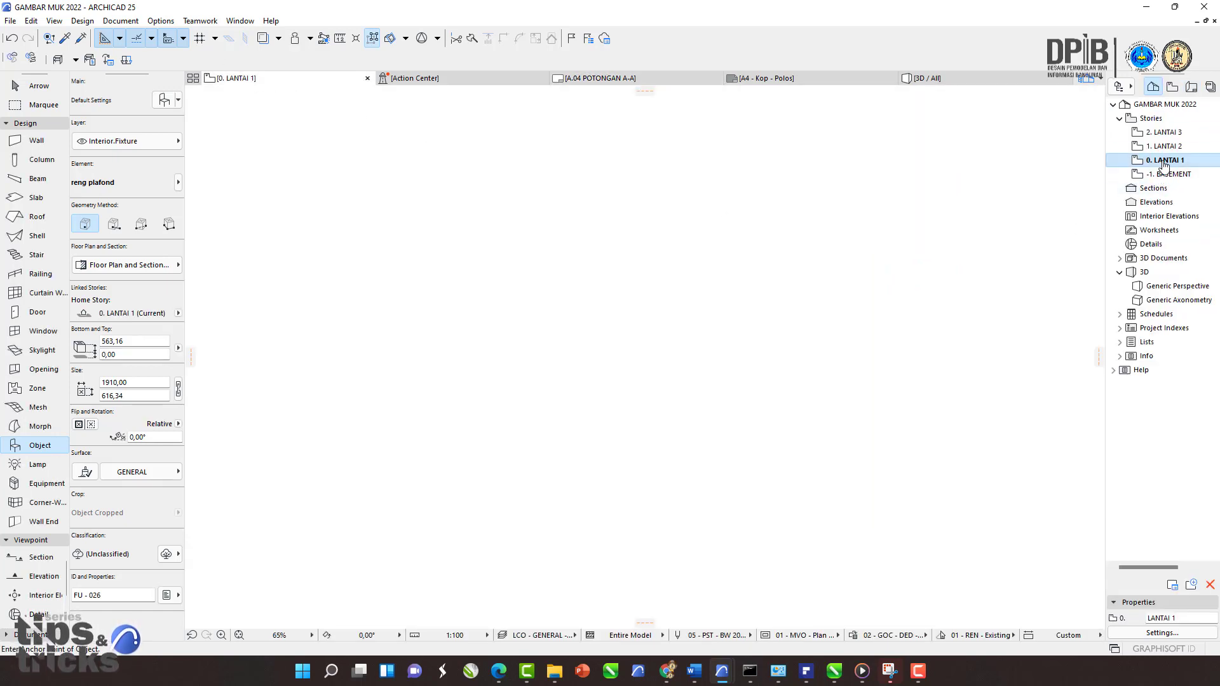
pyautogui.scroll(-2, 551, 292)
pyautogui.moveTo(552, 293); pyautogui.dragTo(558, 292, button='middle')
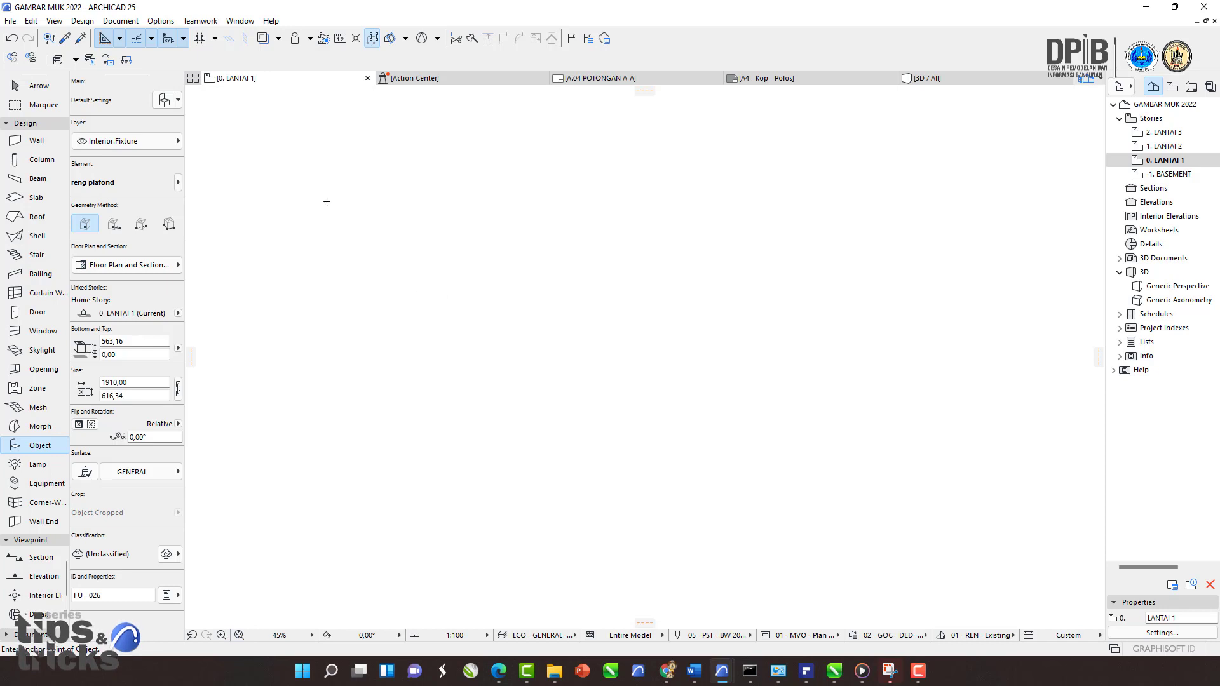
# Step: Save the project as an ARCHICAD Project Template named TEMPLATE UJIAN AGUS.tpl in the GAMBAR MUK 2022 folder
pyautogui.click(11, 21)
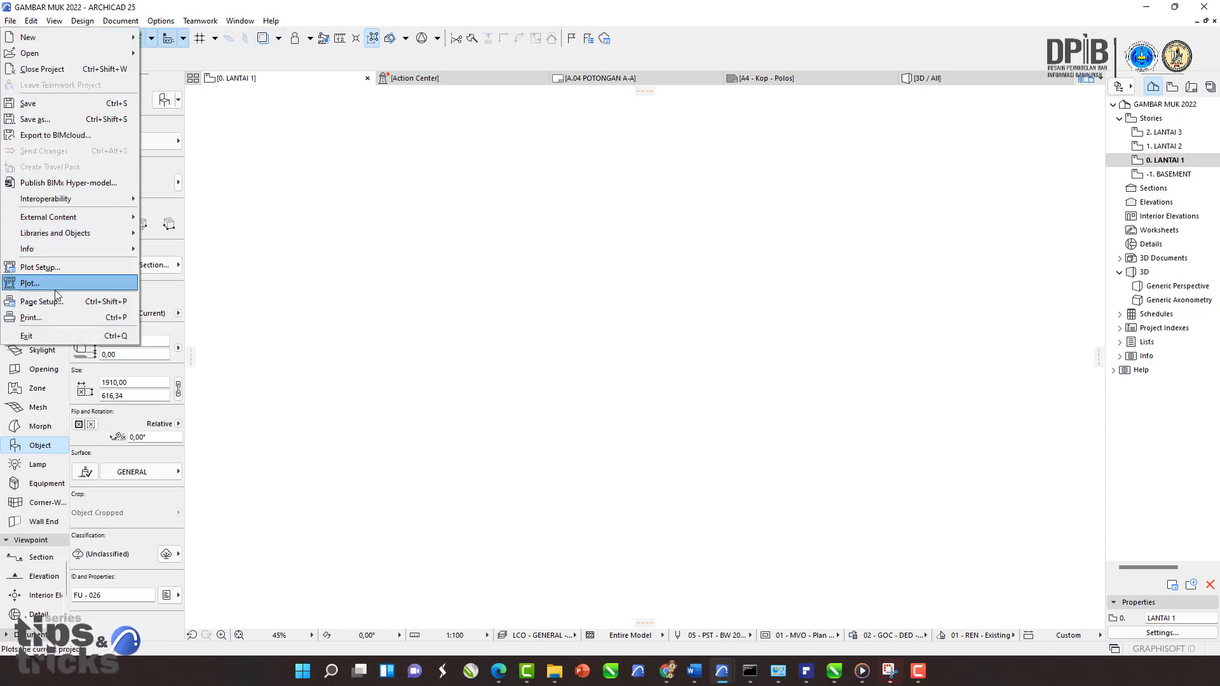
pyautogui.click(44, 121)
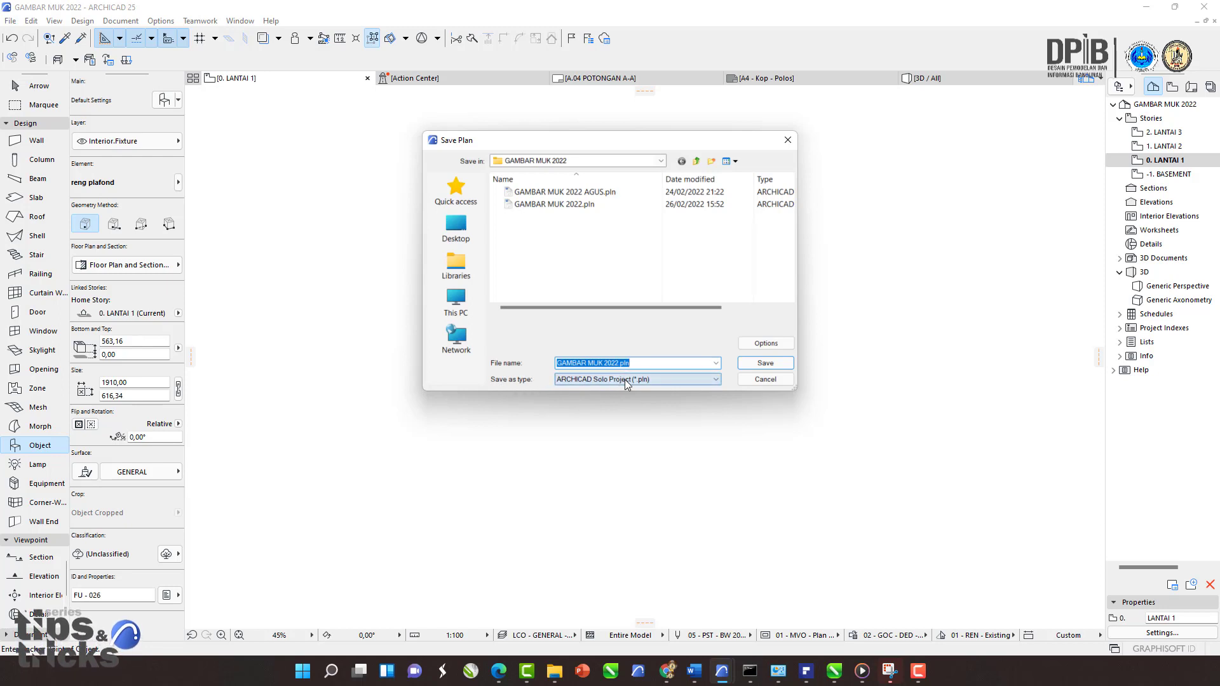
pyautogui.click(669, 380)
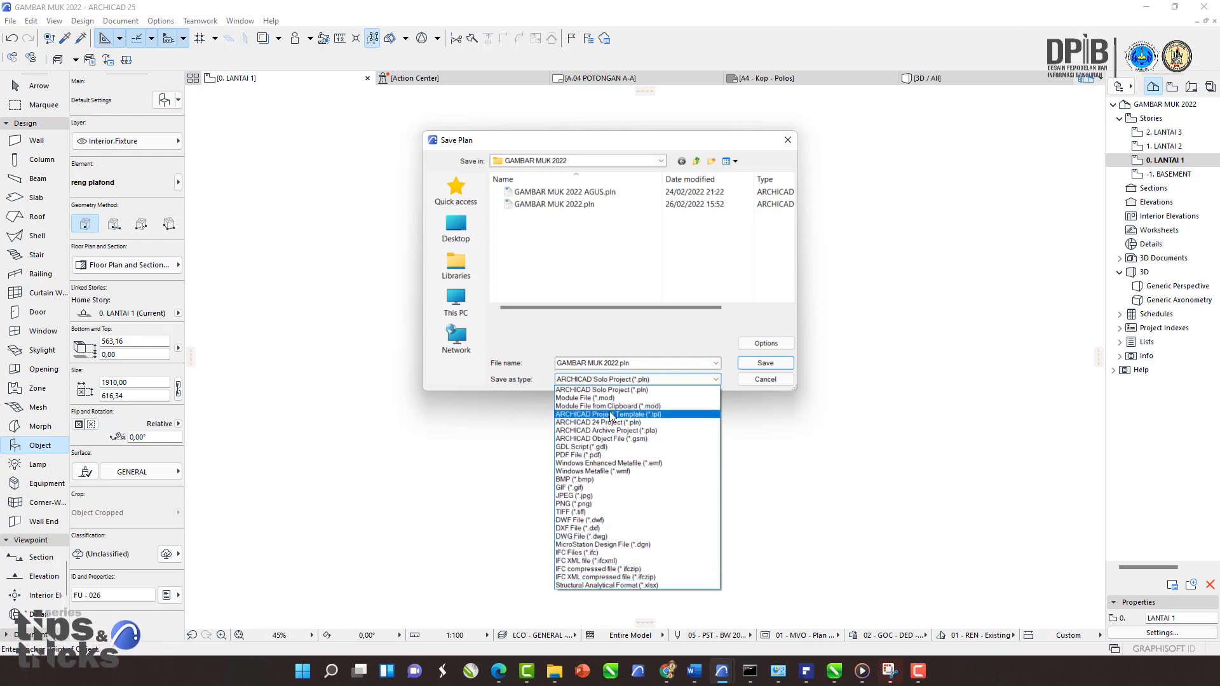
pyautogui.click(659, 417)
pyautogui.click(579, 361)
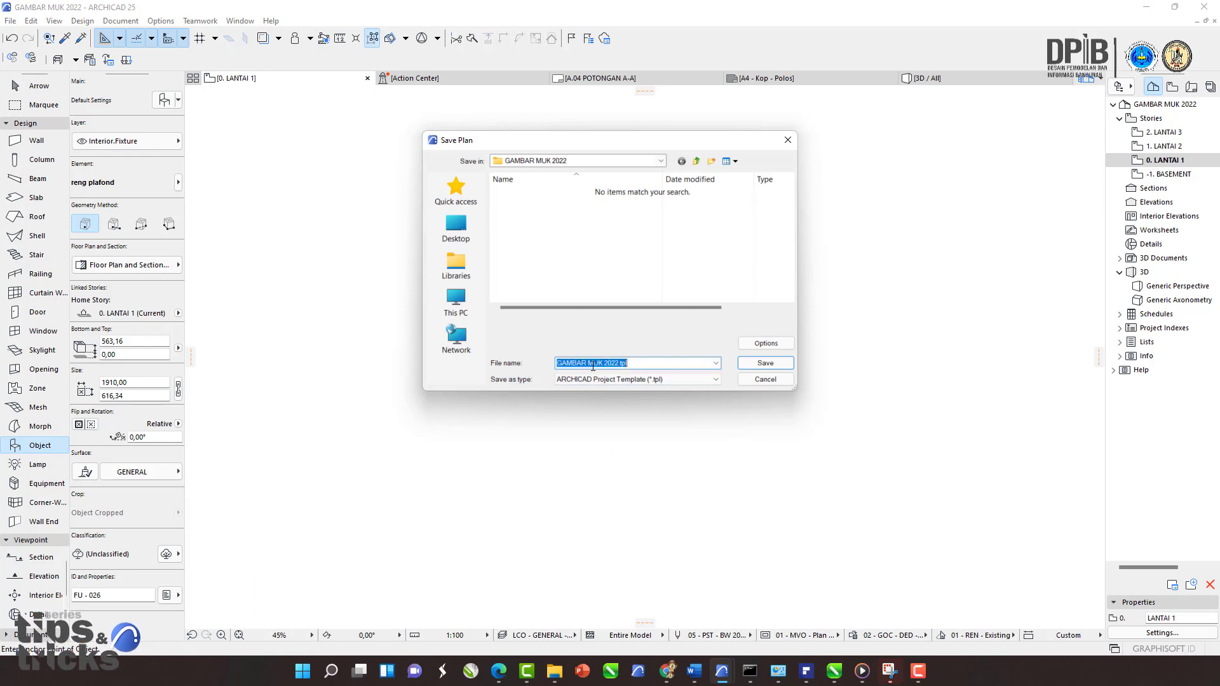
pyautogui.click(622, 362)
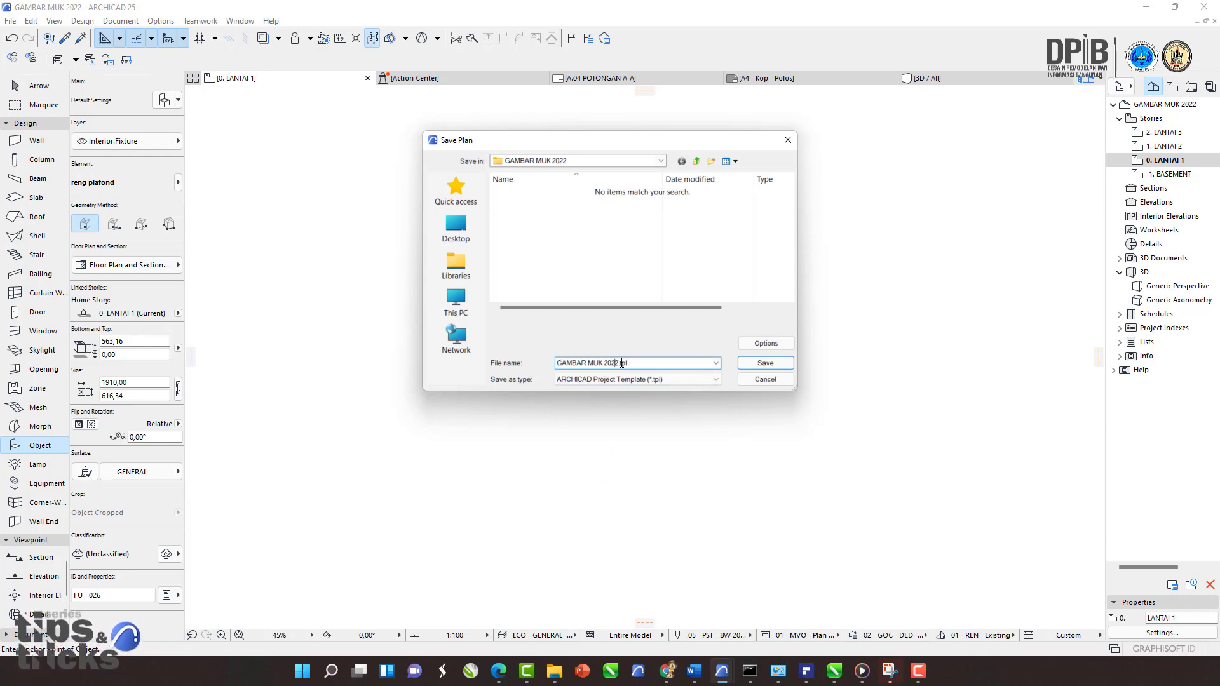
pyautogui.moveTo(618, 363); pyautogui.dragTo(510, 363)
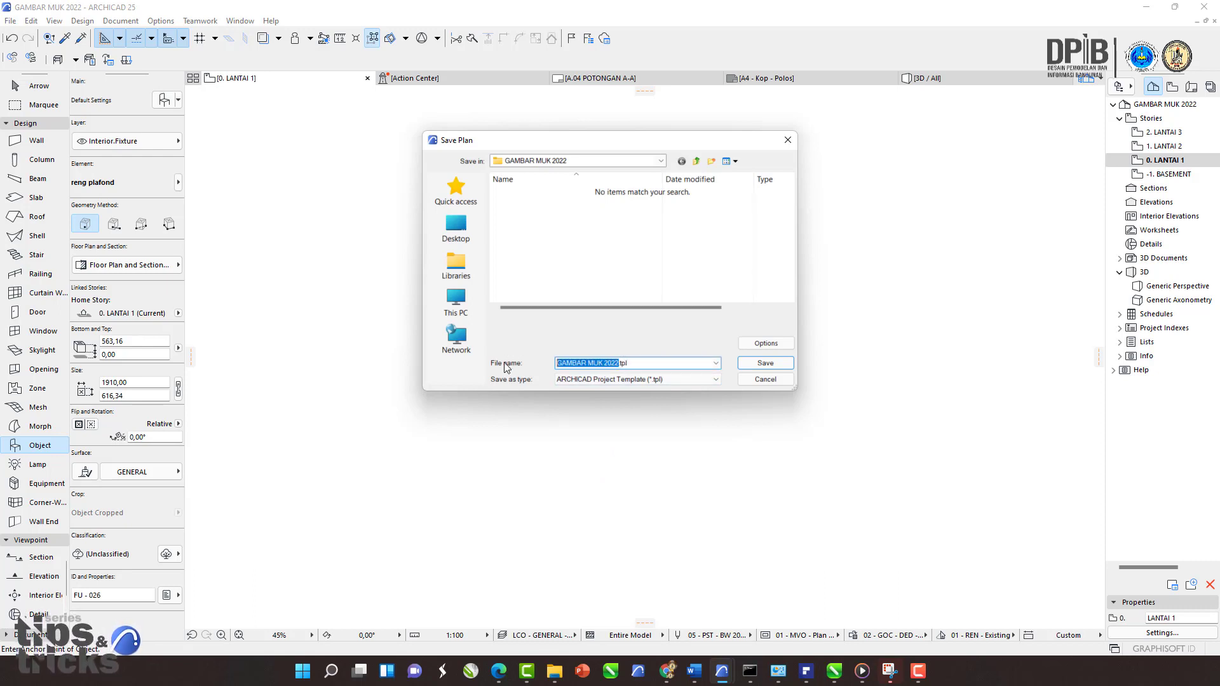
pyautogui.write('TEMPLATE UJIAN AGUS')
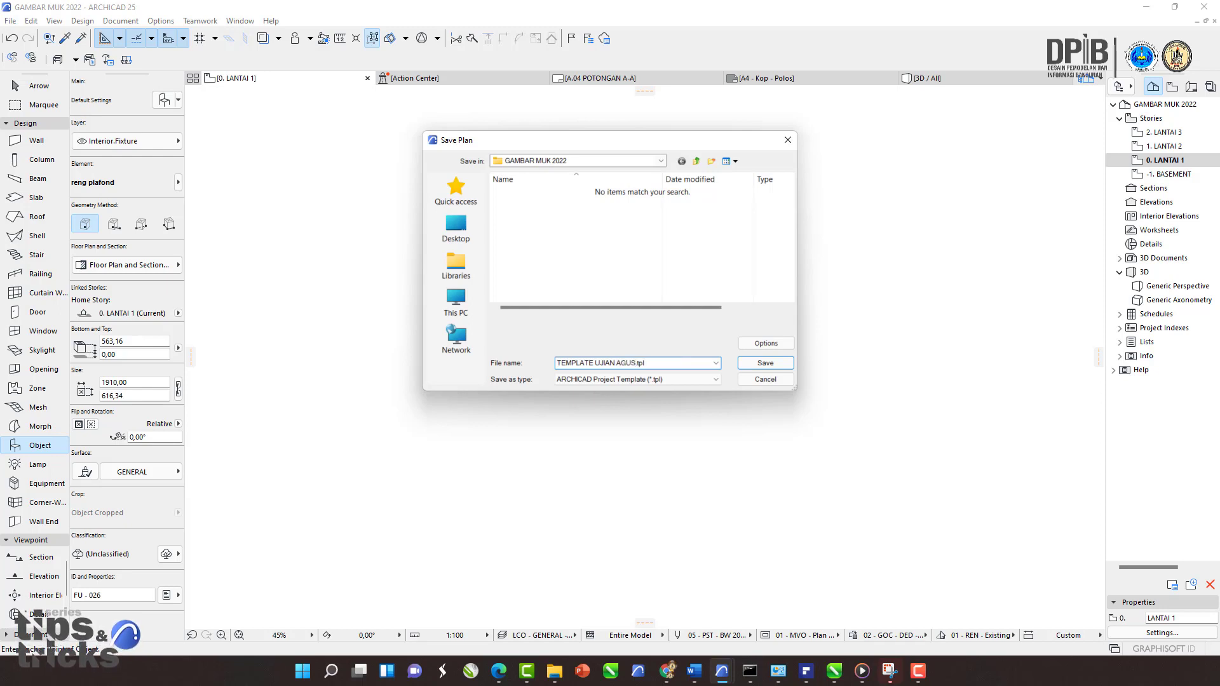
pyautogui.press('Return')
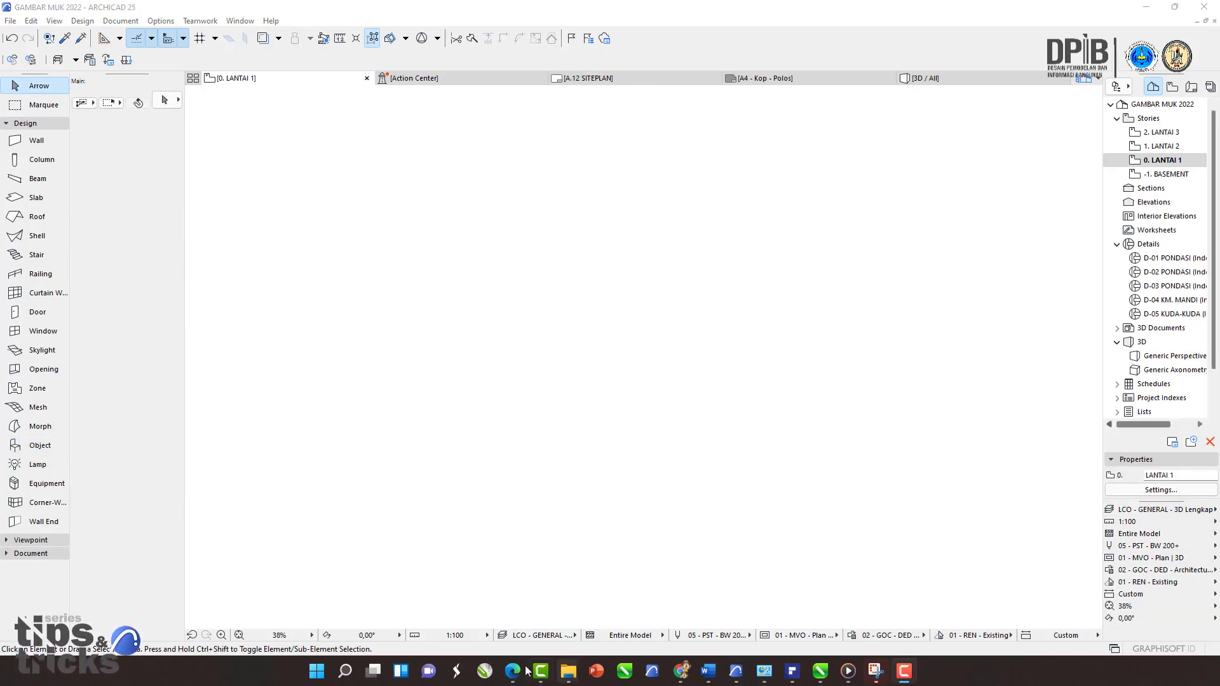
# Step: Switch to File Explorer to check the saved template file in the GAMBAR MUK 2022 folder, then close it
pyautogui.moveTo(572, 671)
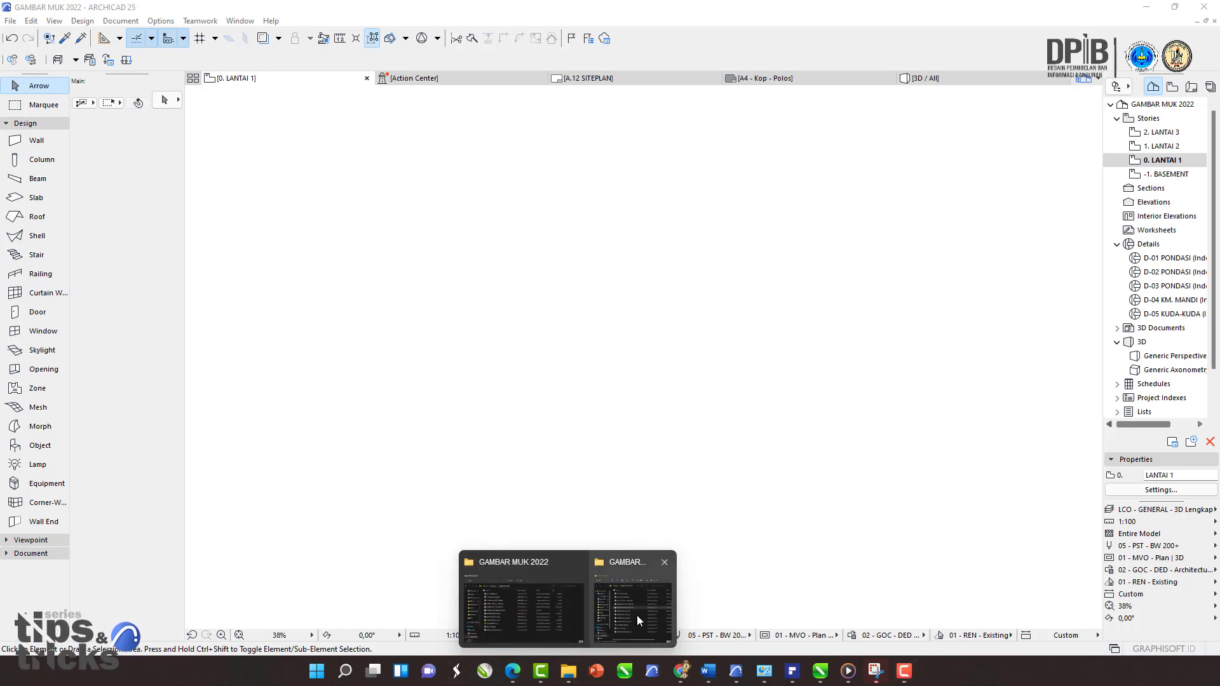
pyautogui.moveTo(637, 616)
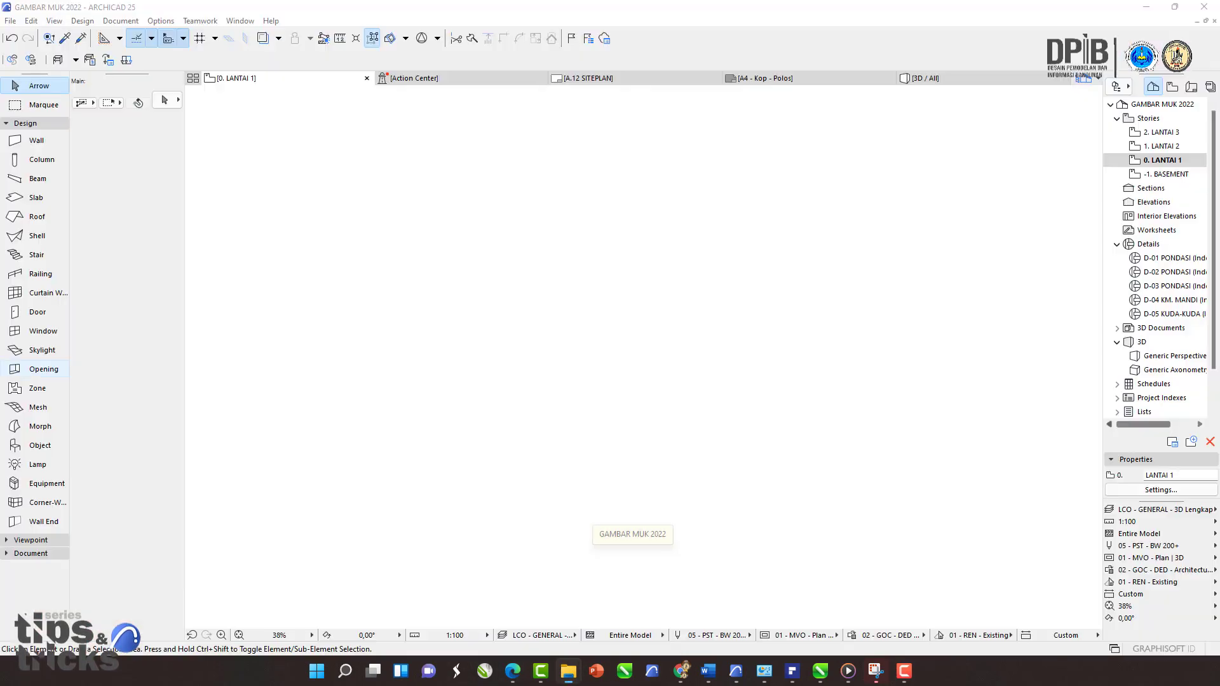
pyautogui.moveTo(0, 130); pyautogui.dragTo(509, 141)
pyautogui.click(380, 459)
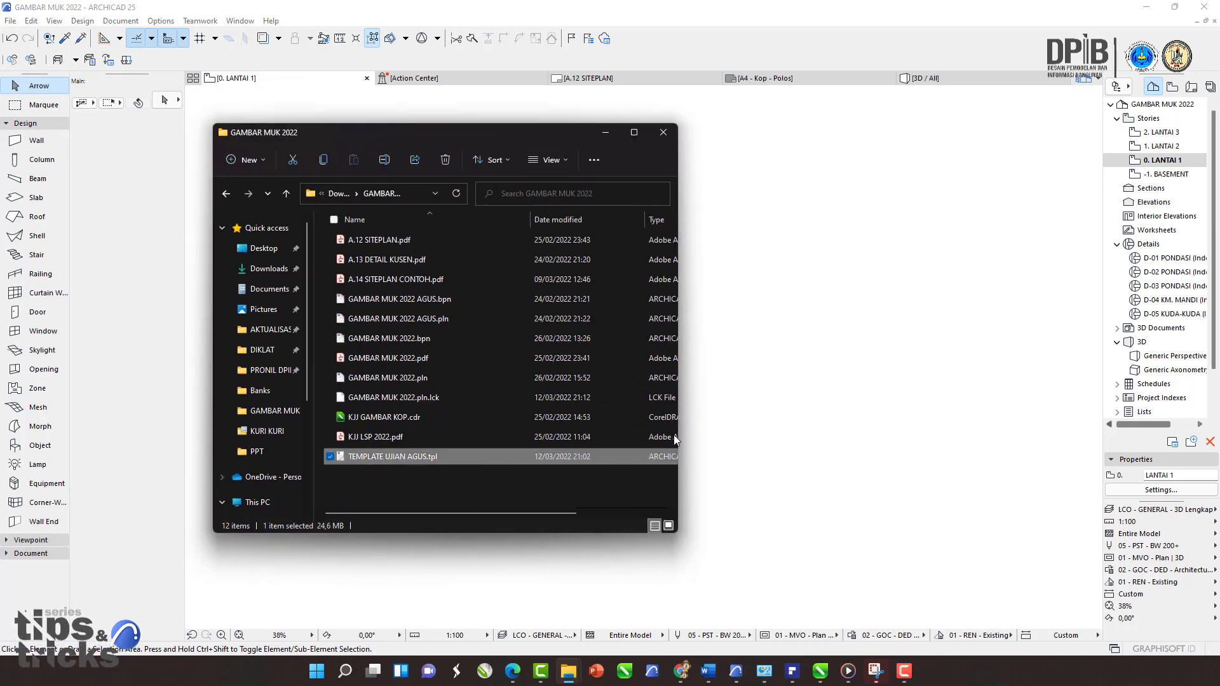
pyautogui.moveTo(679, 409); pyautogui.dragTo(983, 415)
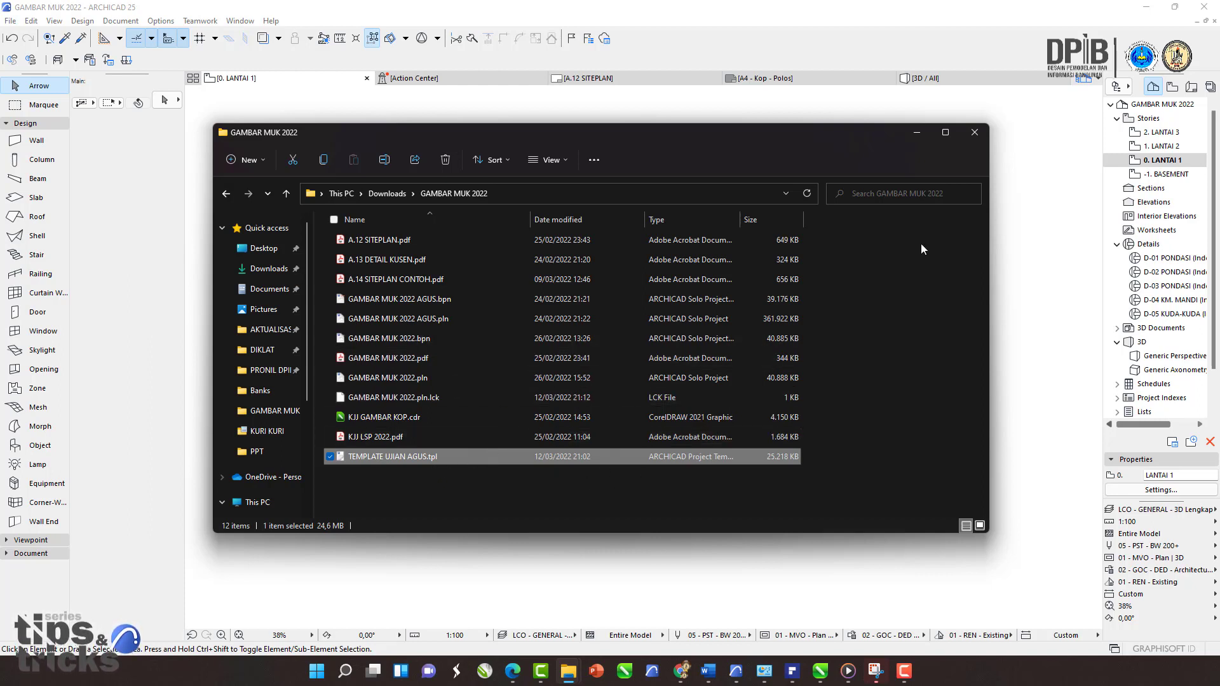
pyautogui.click(917, 132)
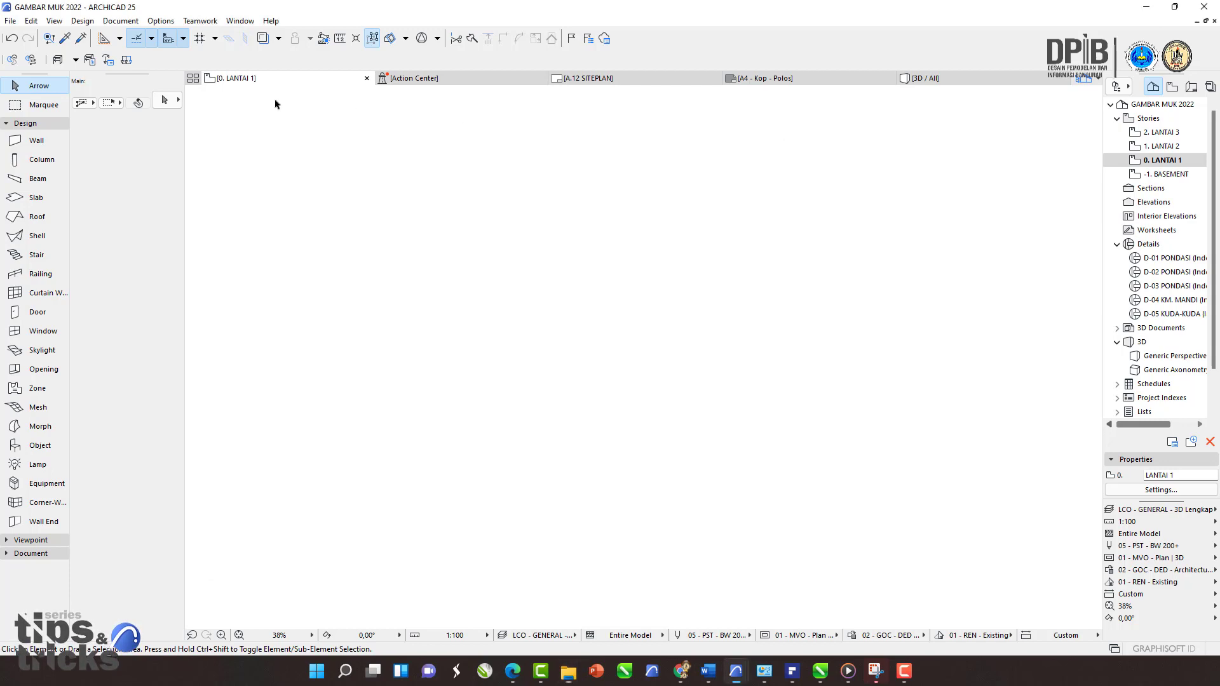
# Step: Start a new project and browse to select TEMPLATE UJIAN AGUS.tpl from recent files as its template
pyautogui.click(9, 21)
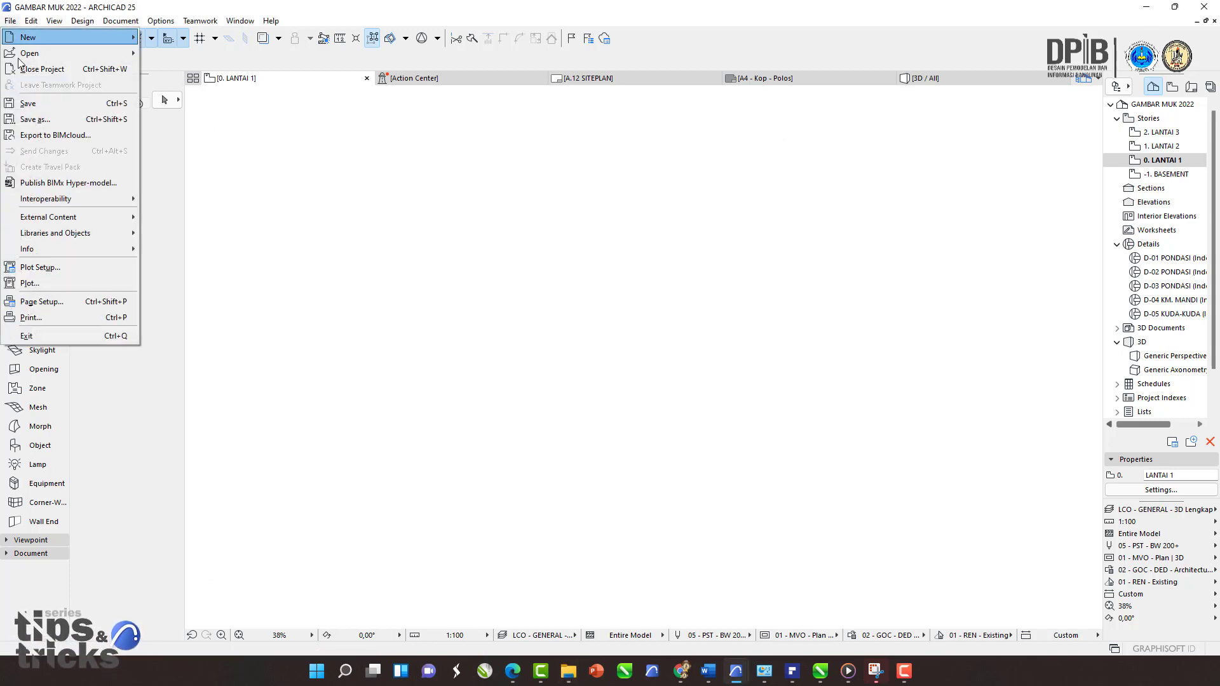
pyautogui.moveTo(53, 37)
pyautogui.hotkey('ctrl', 'n')
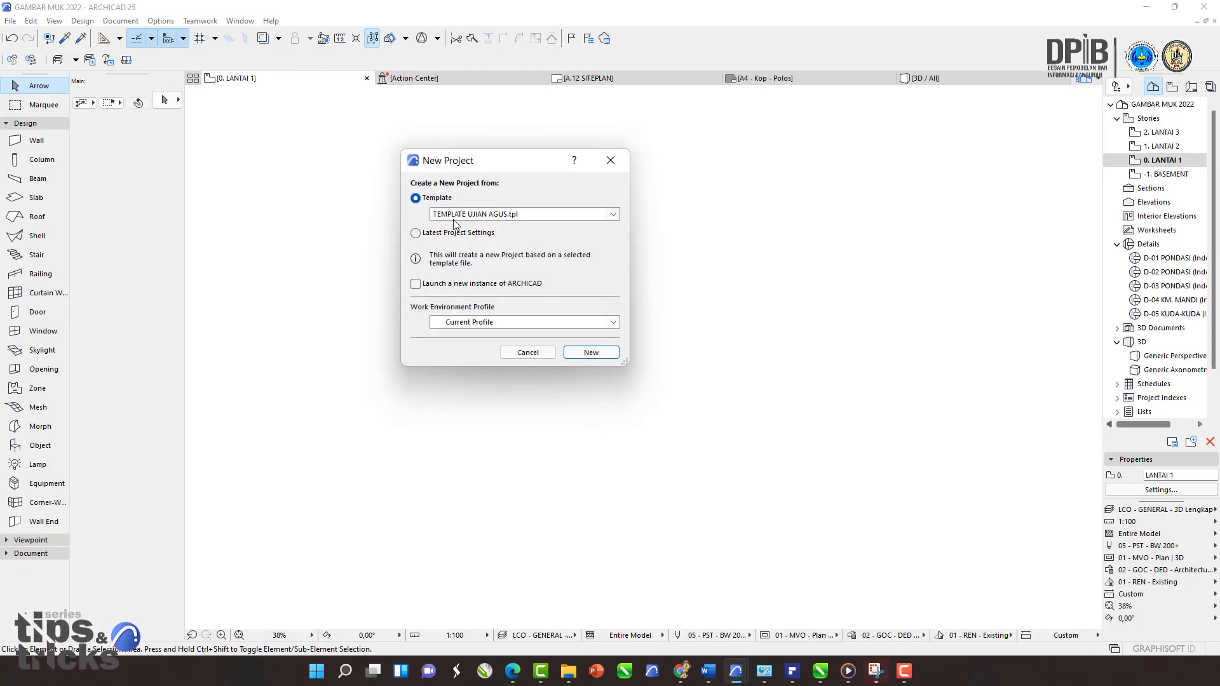
pyautogui.click(477, 215)
pyautogui.click(490, 214)
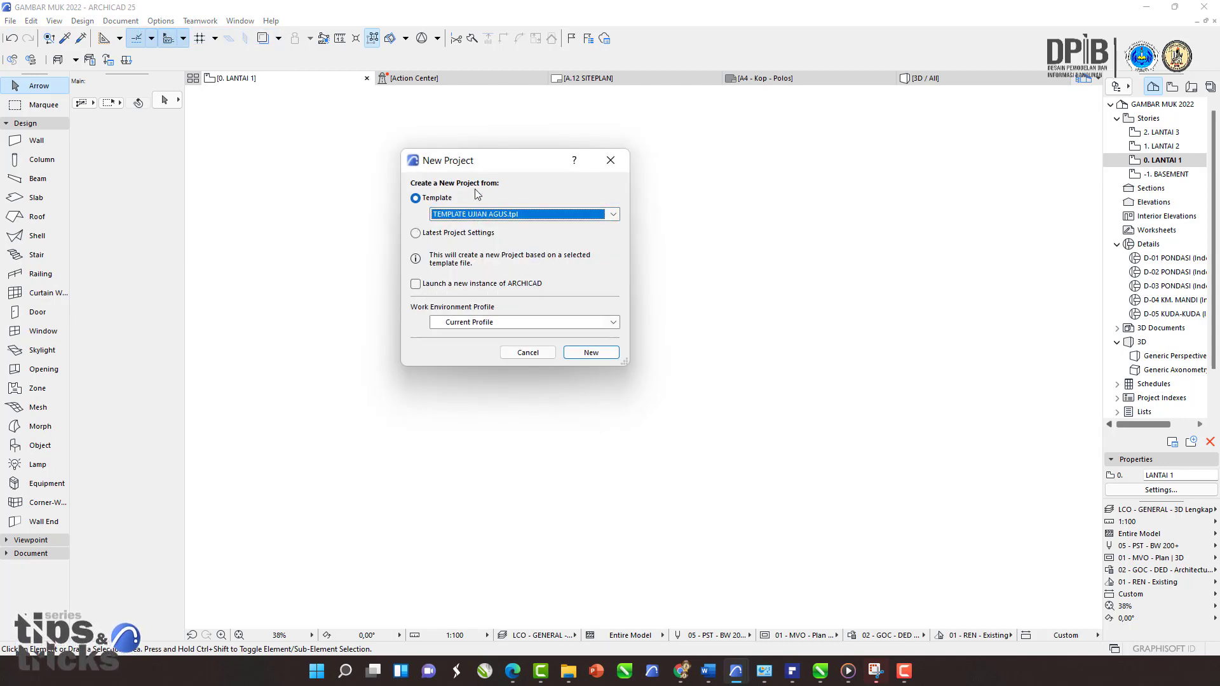
pyautogui.click(478, 214)
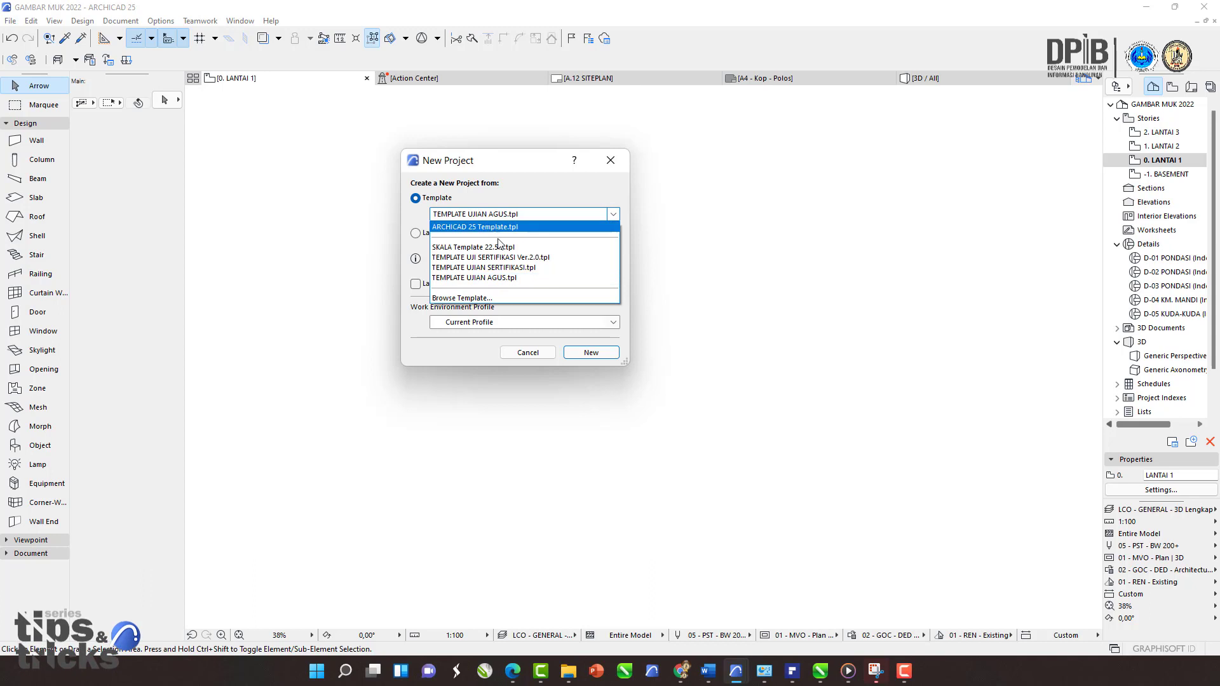
pyautogui.click(472, 297)
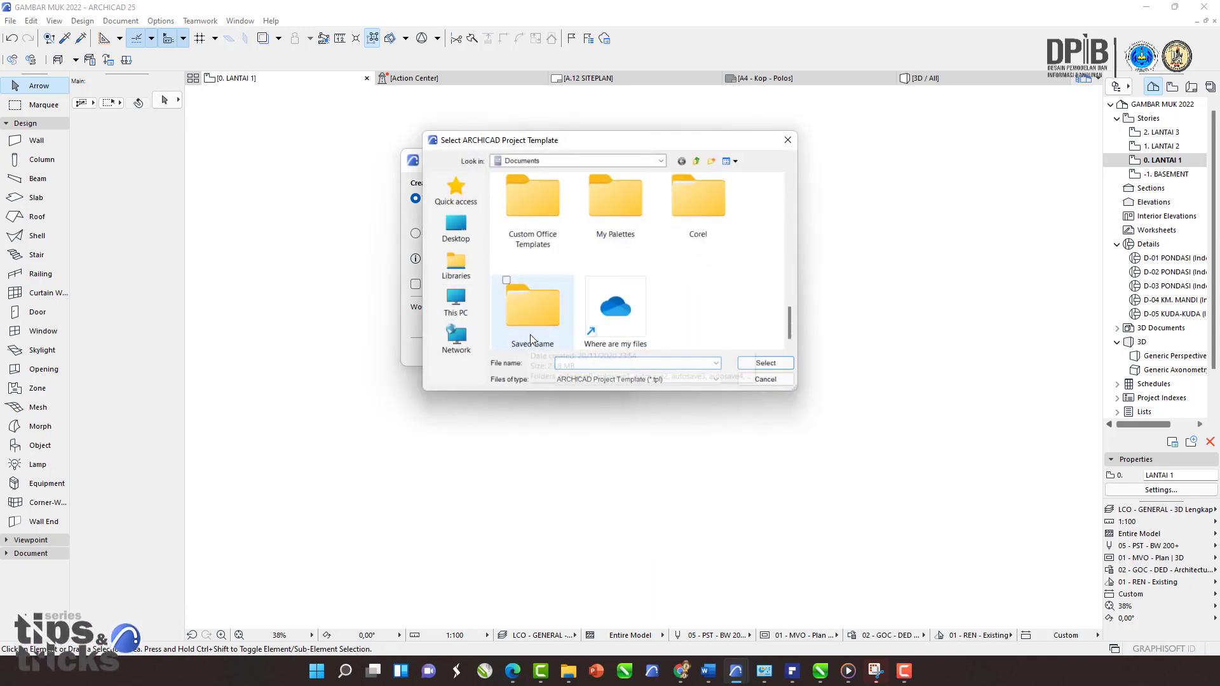
pyautogui.click(463, 191)
pyautogui.scroll(-2, 551, 322)
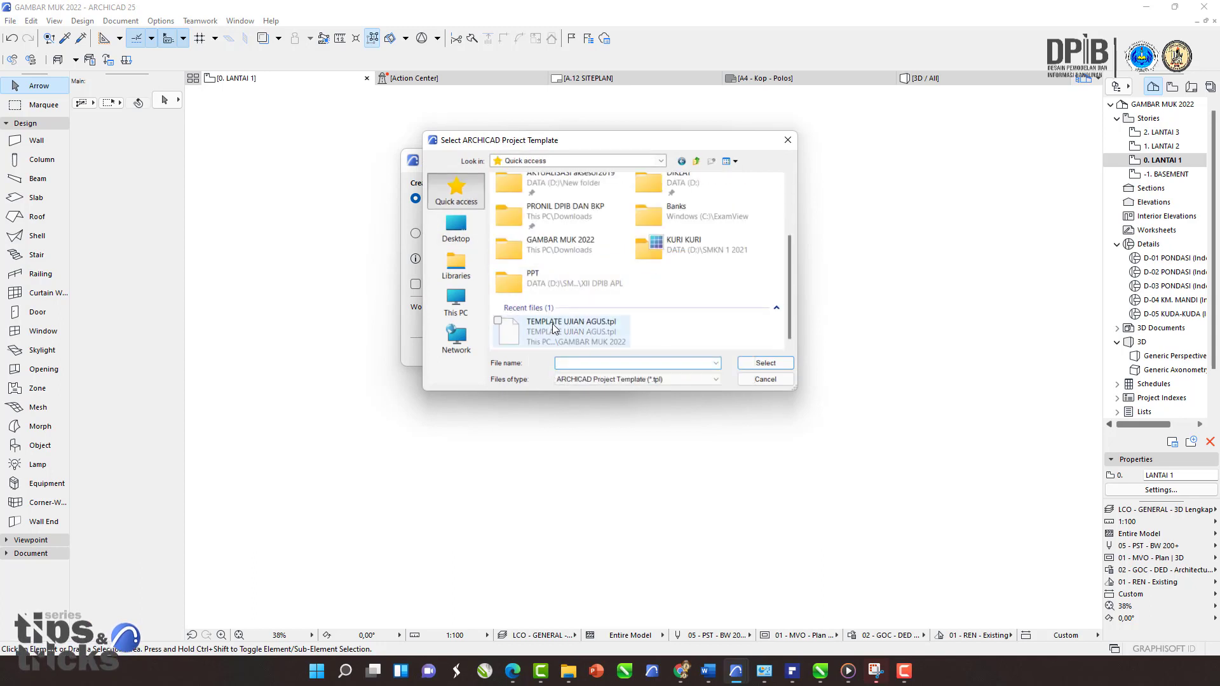
pyautogui.click(549, 329)
pyautogui.click(756, 364)
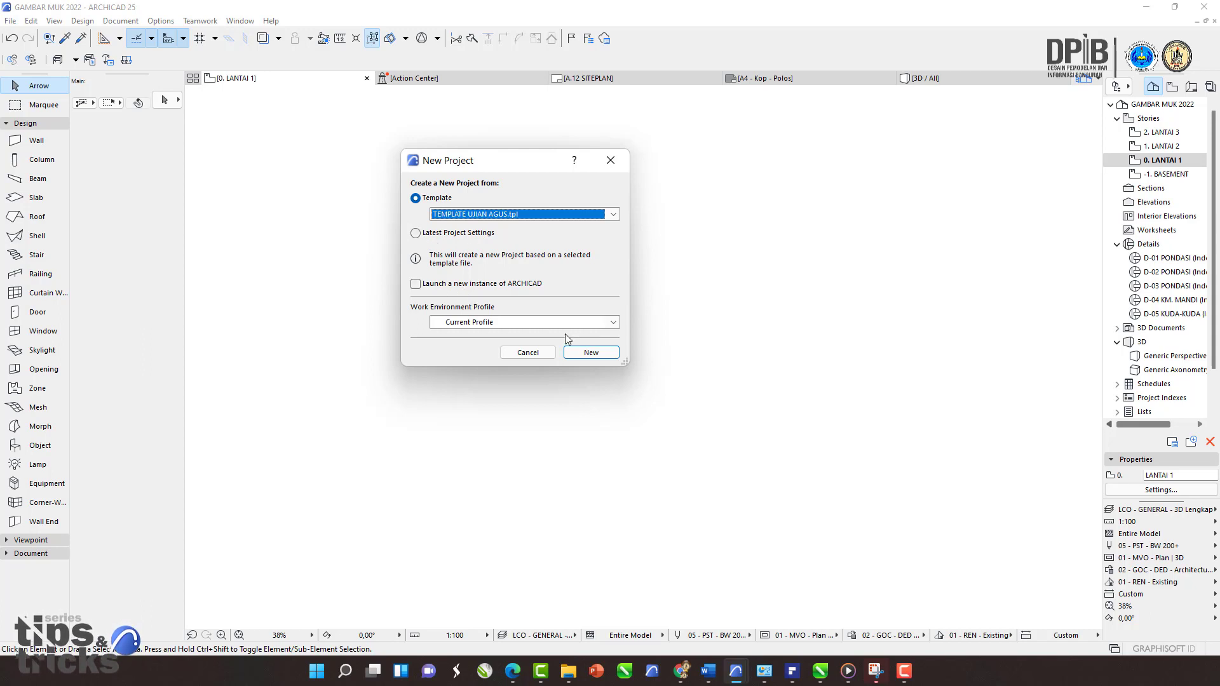
# Step: Create the new project without saving changes to GAMBAR MUK 2022, skipping library migration
pyautogui.click(591, 352)
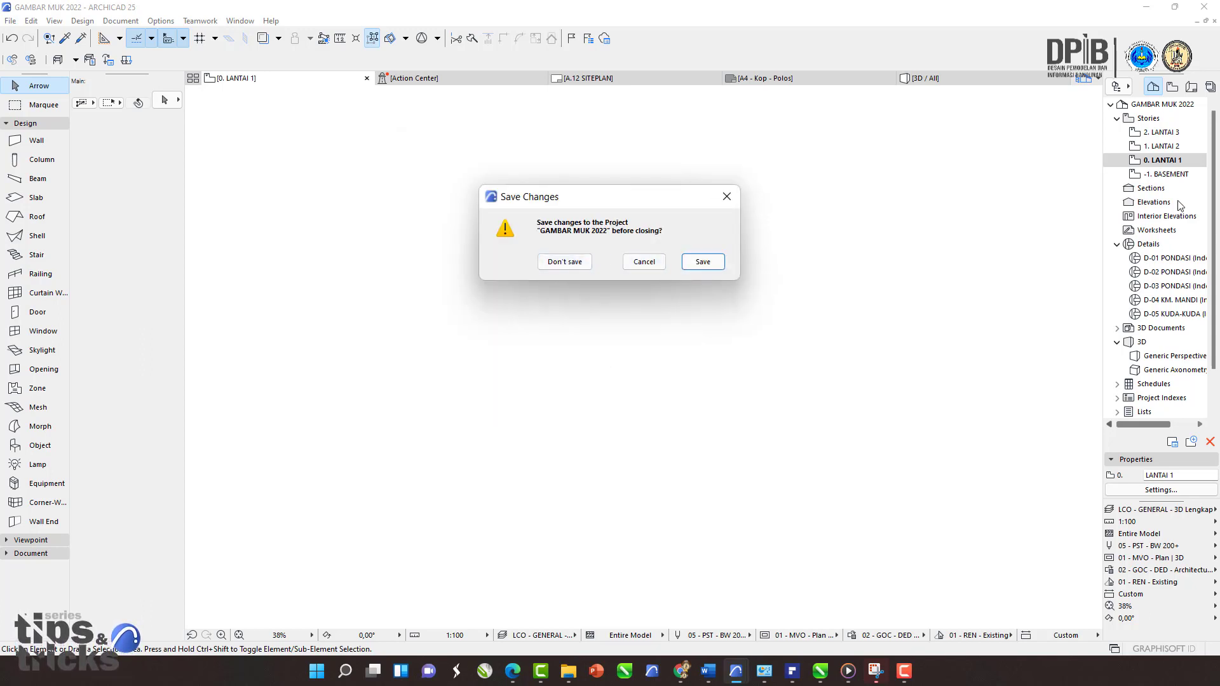
pyautogui.click(562, 262)
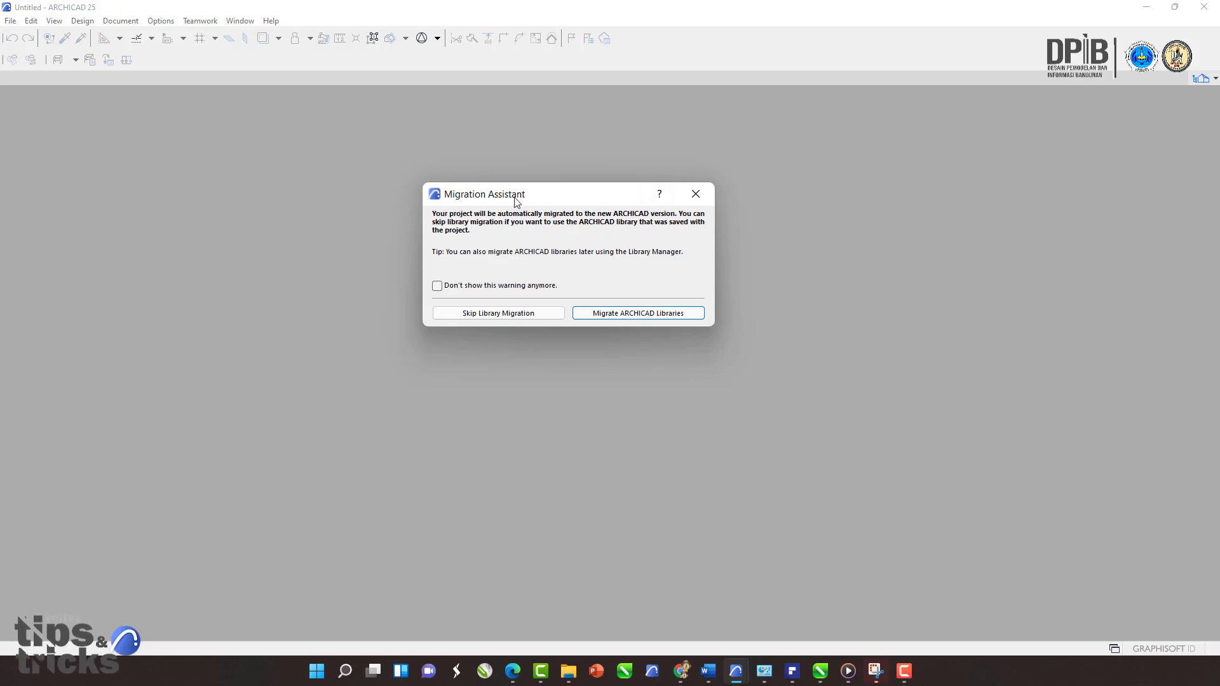
pyautogui.click(500, 313)
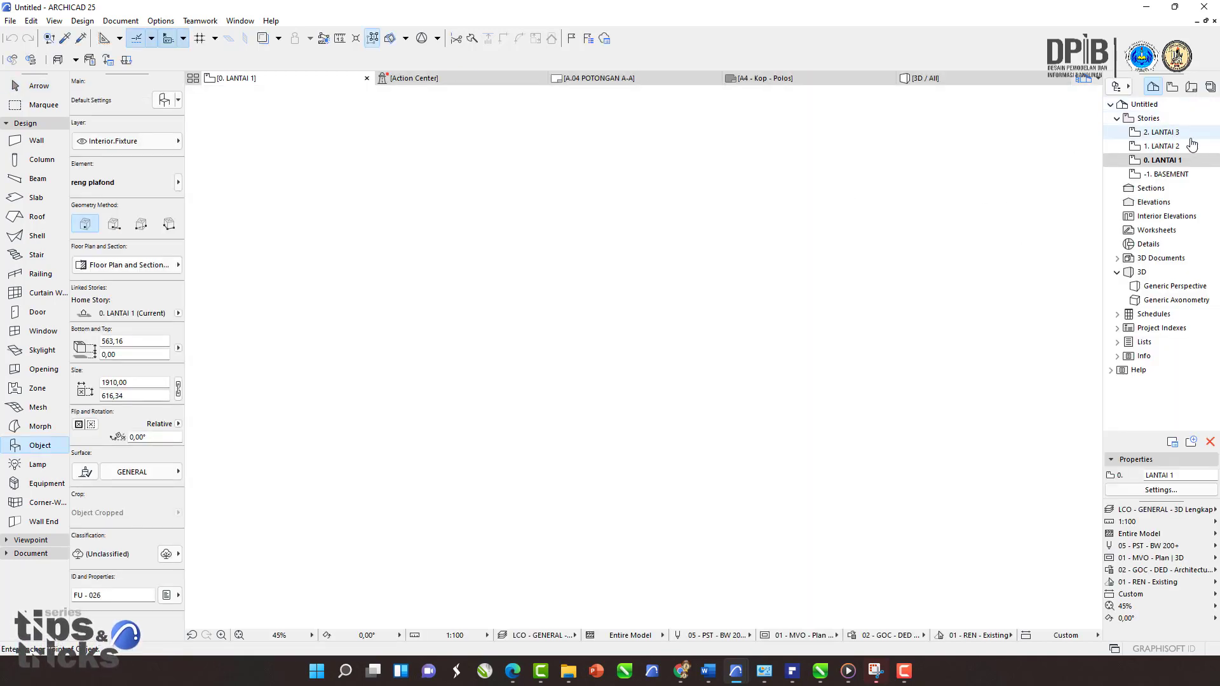
# Step: Open each story of the new project in turn, then browse its view map and layout book
pyautogui.click(1155, 178)
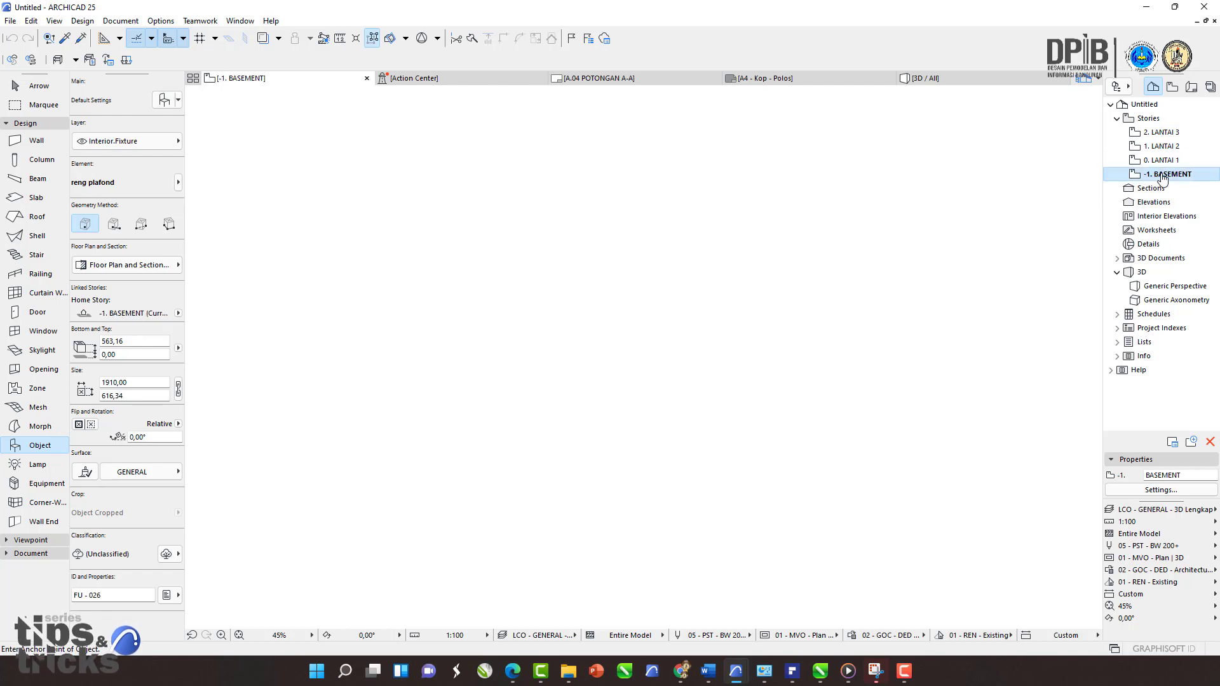
pyautogui.doubleClick(1163, 161)
pyautogui.click(1167, 147)
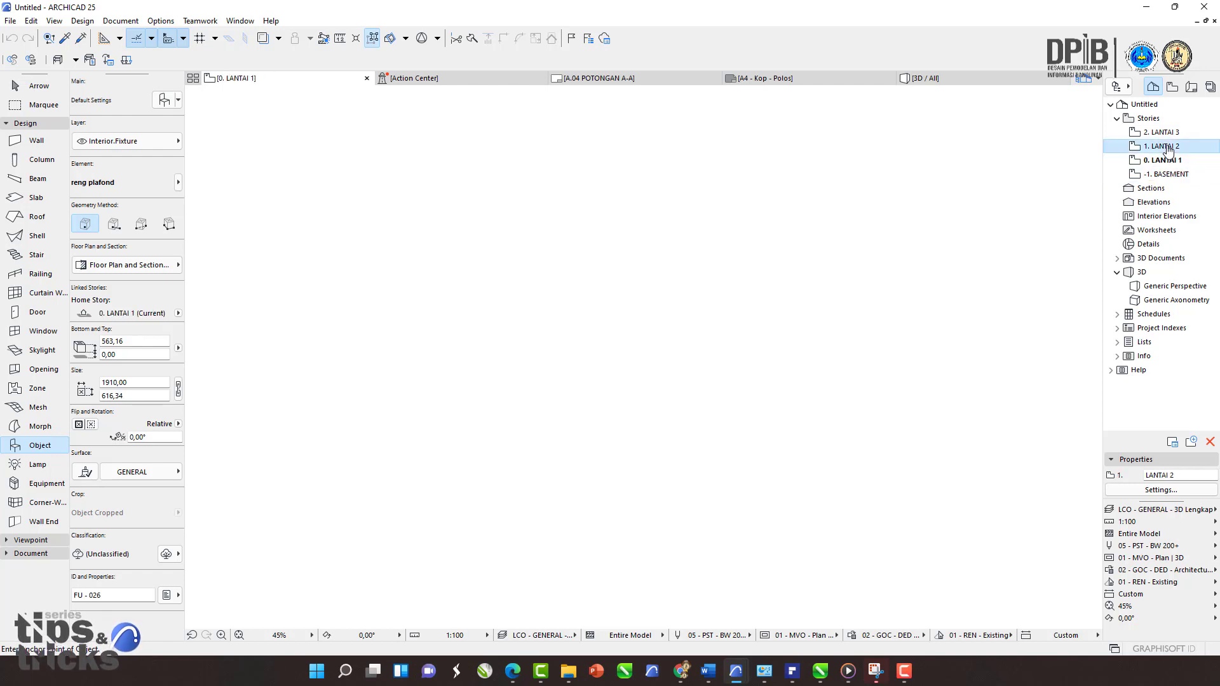
pyautogui.doubleClick(1168, 148)
pyautogui.doubleClick(1169, 135)
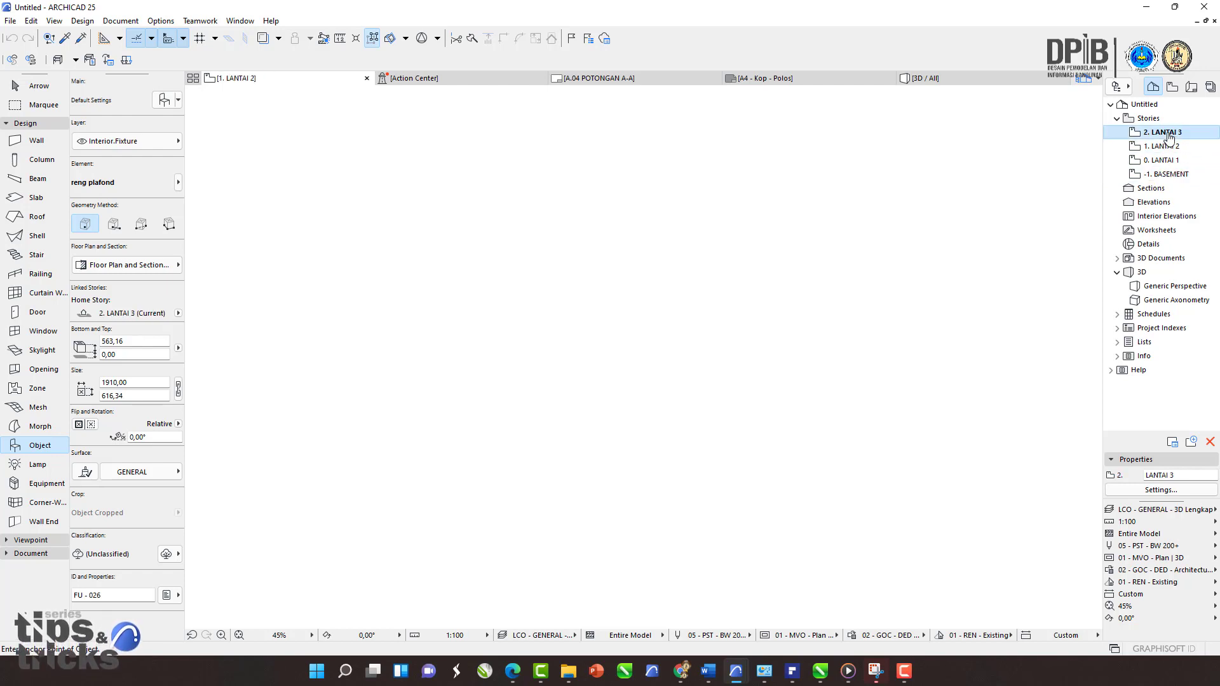
pyautogui.doubleClick(1165, 174)
pyautogui.doubleClick(1163, 161)
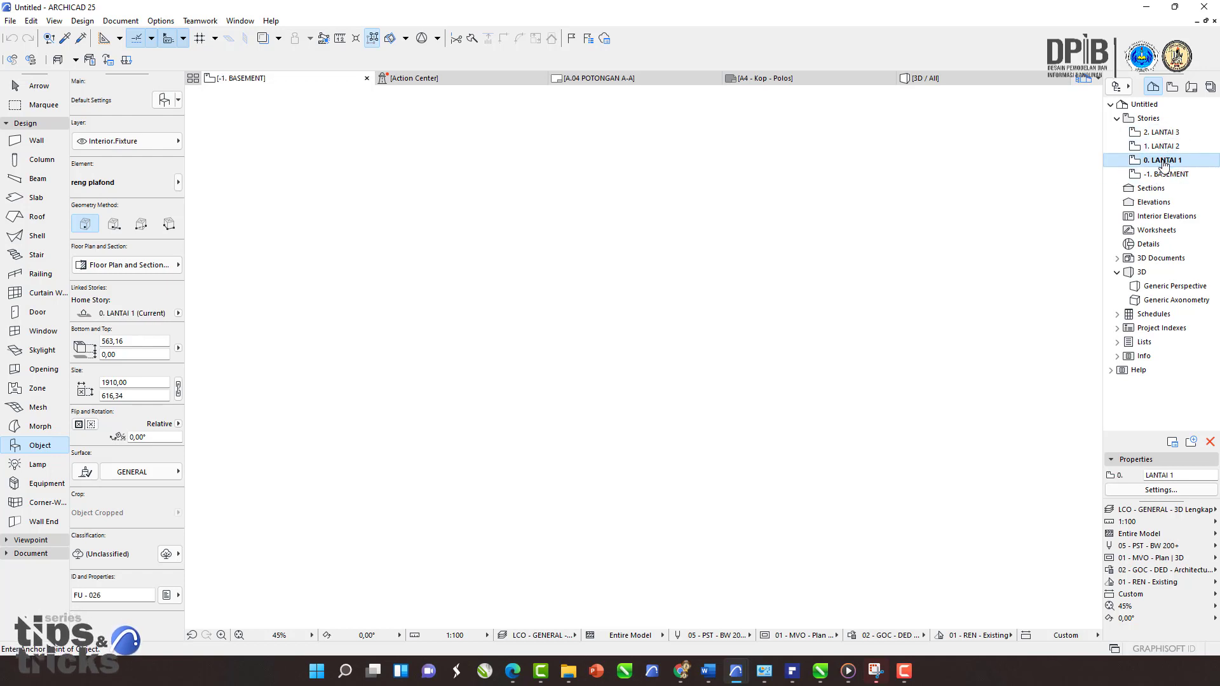
pyautogui.click(1173, 89)
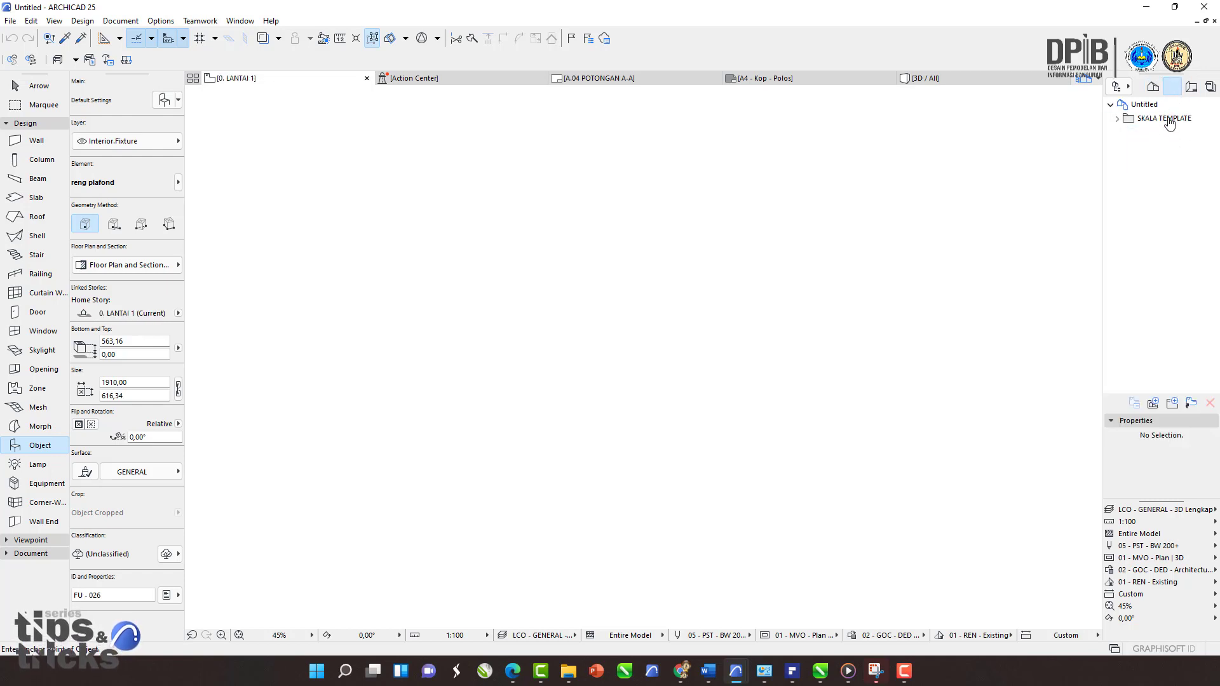
pyautogui.click(1192, 89)
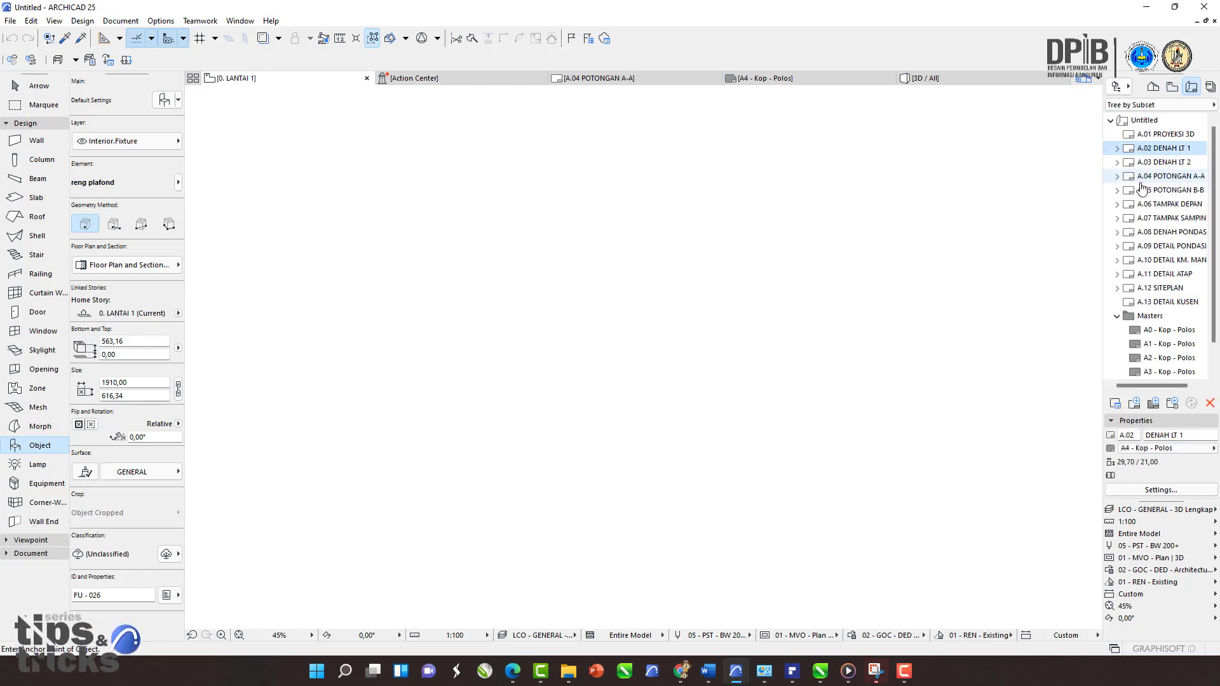
# Step: Browse the layouts in the view map and layout book, opening A.09 DETAIL PONDASI and A.01 PROYEKSI 3D
pyautogui.doubleClick(1144, 248)
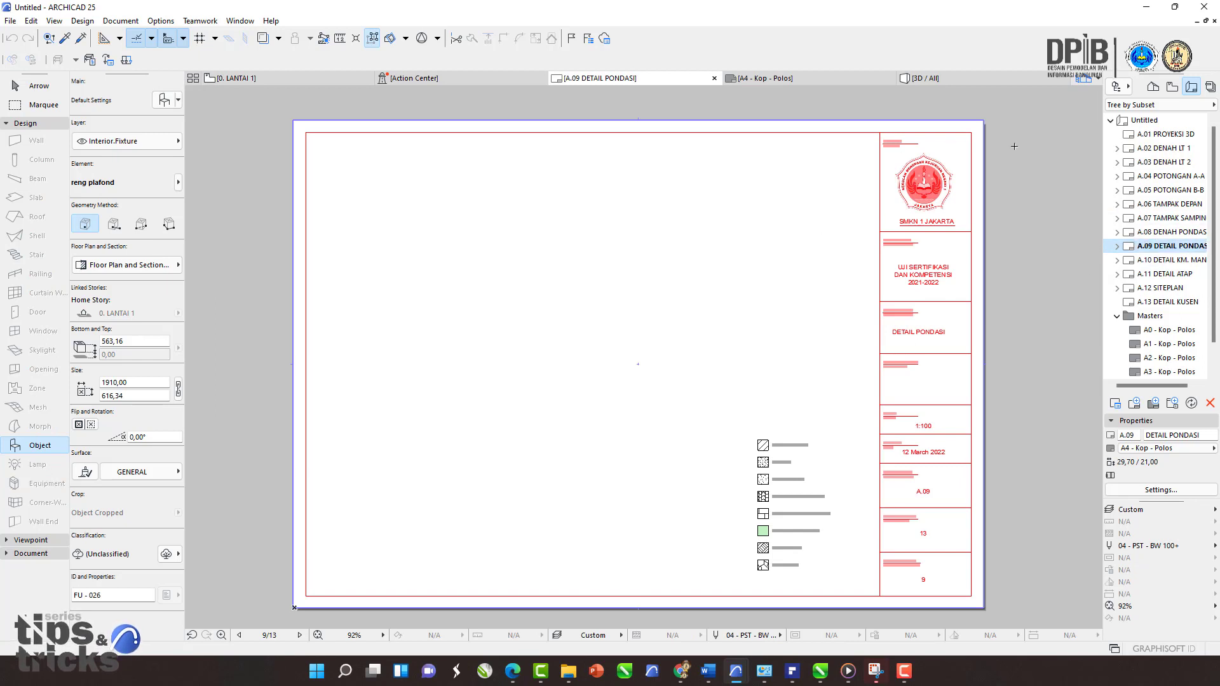
pyautogui.click(1173, 136)
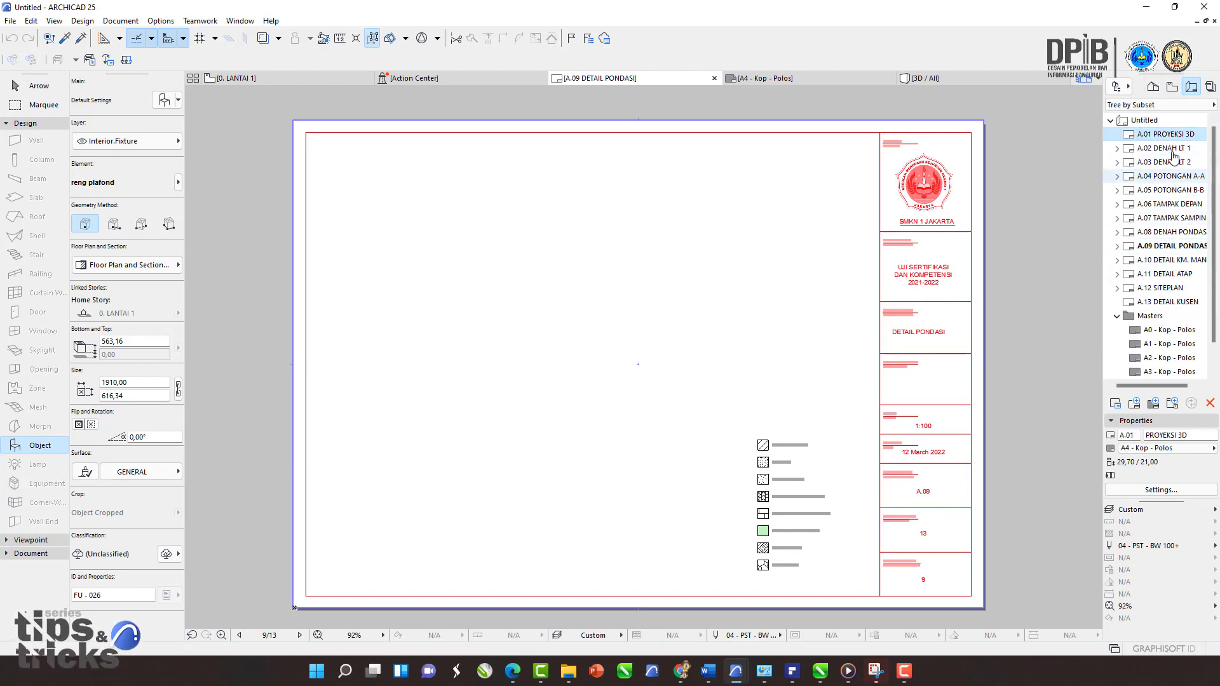
pyautogui.click(1211, 87)
pyautogui.doubleClick(1180, 135)
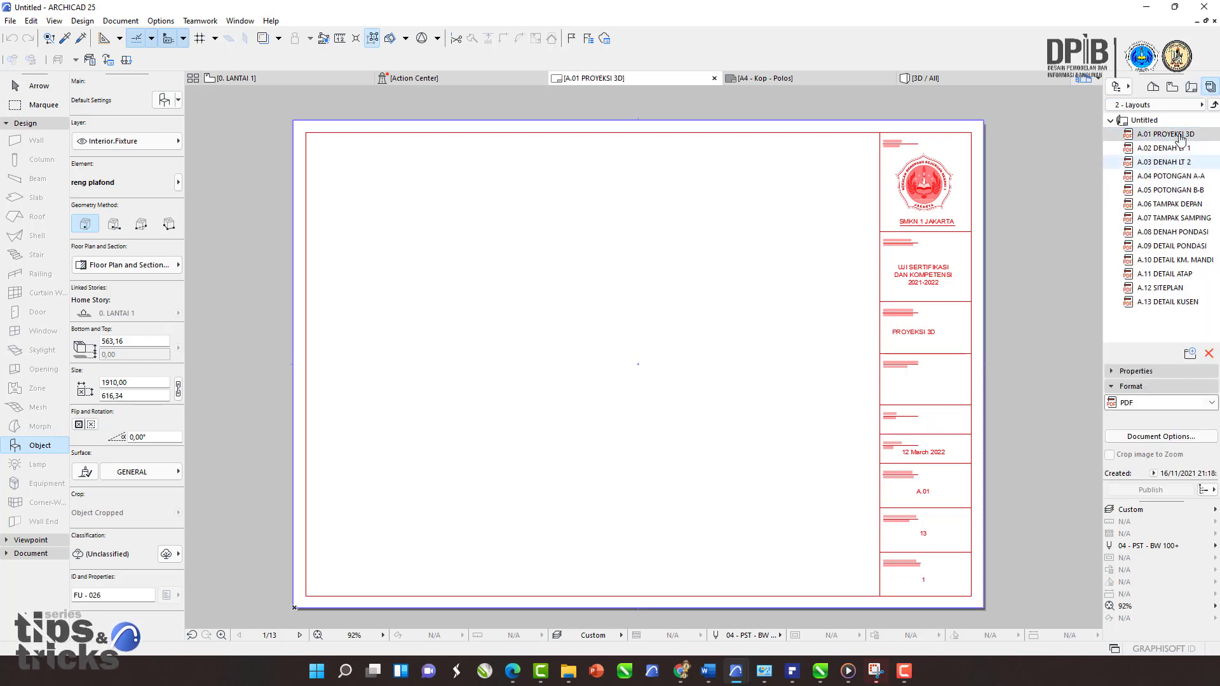
pyautogui.click(1153, 87)
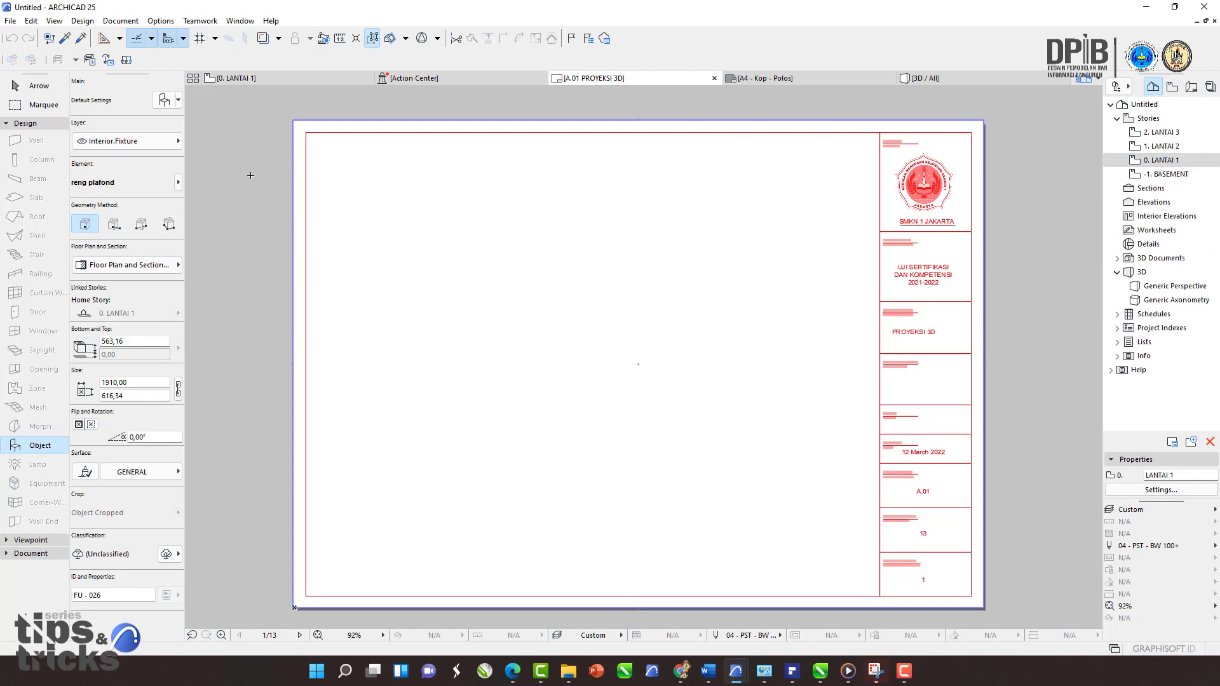
# Step: Open the Profile Manager and scroll through the list of available profiles, then close it
pyautogui.click(167, 24)
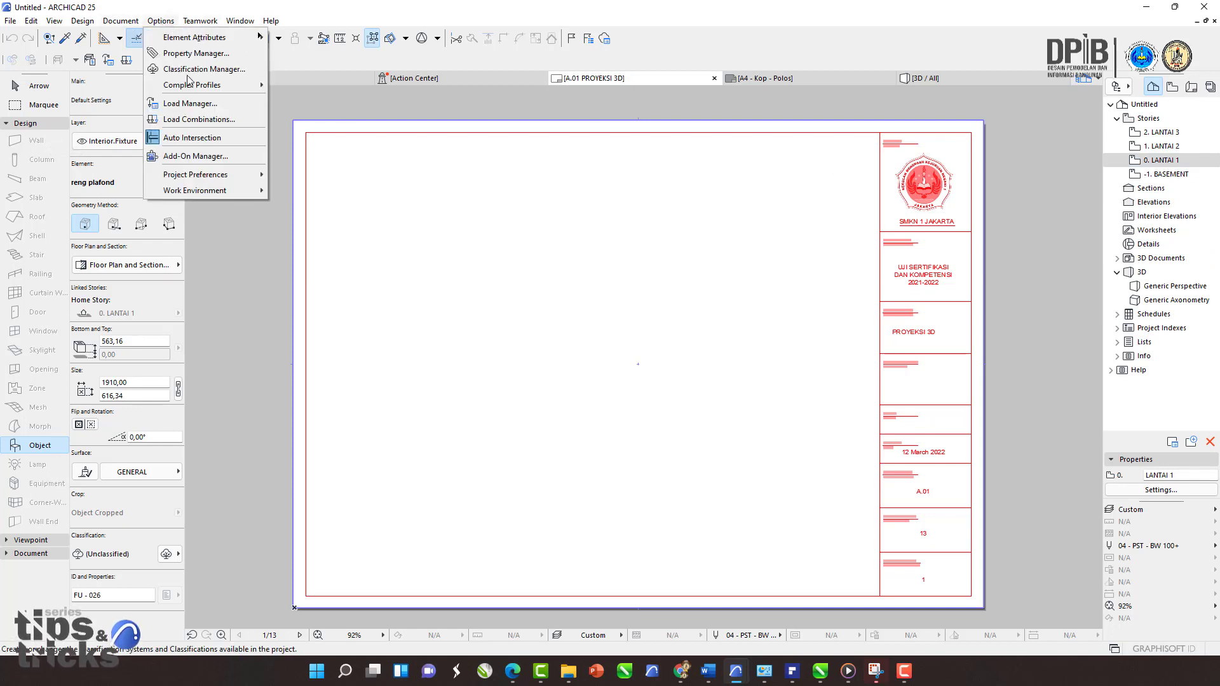
pyautogui.moveTo(203, 39)
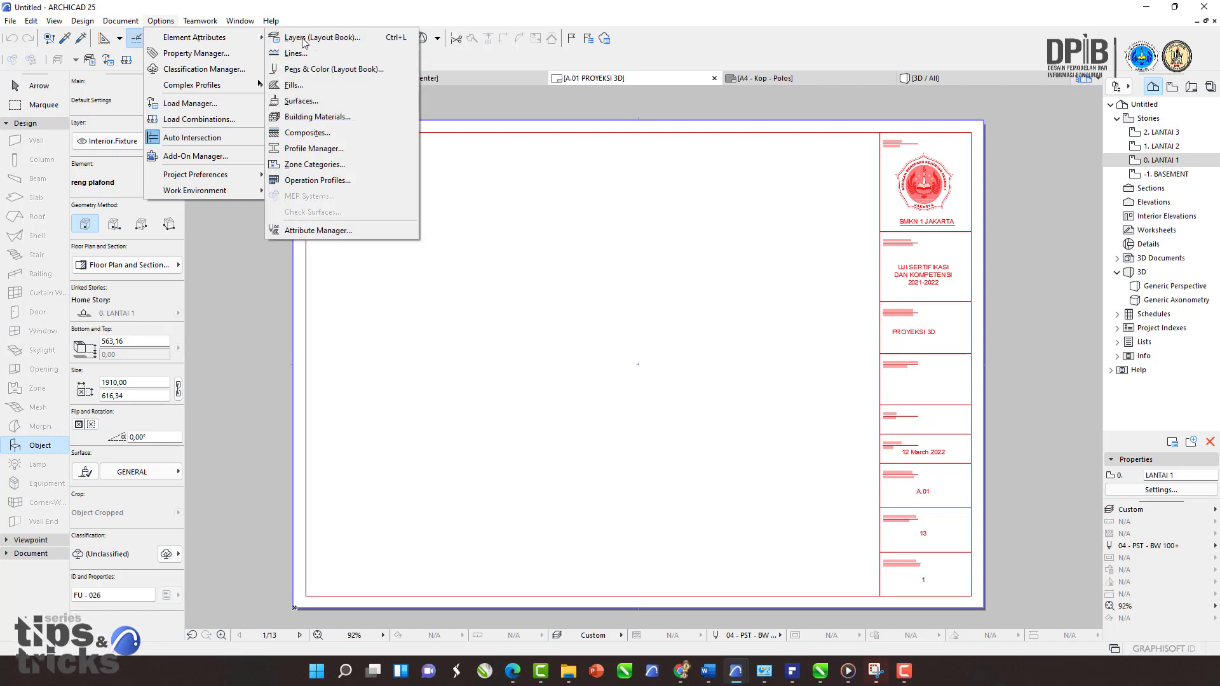
pyautogui.click(318, 148)
pyautogui.click(483, 230)
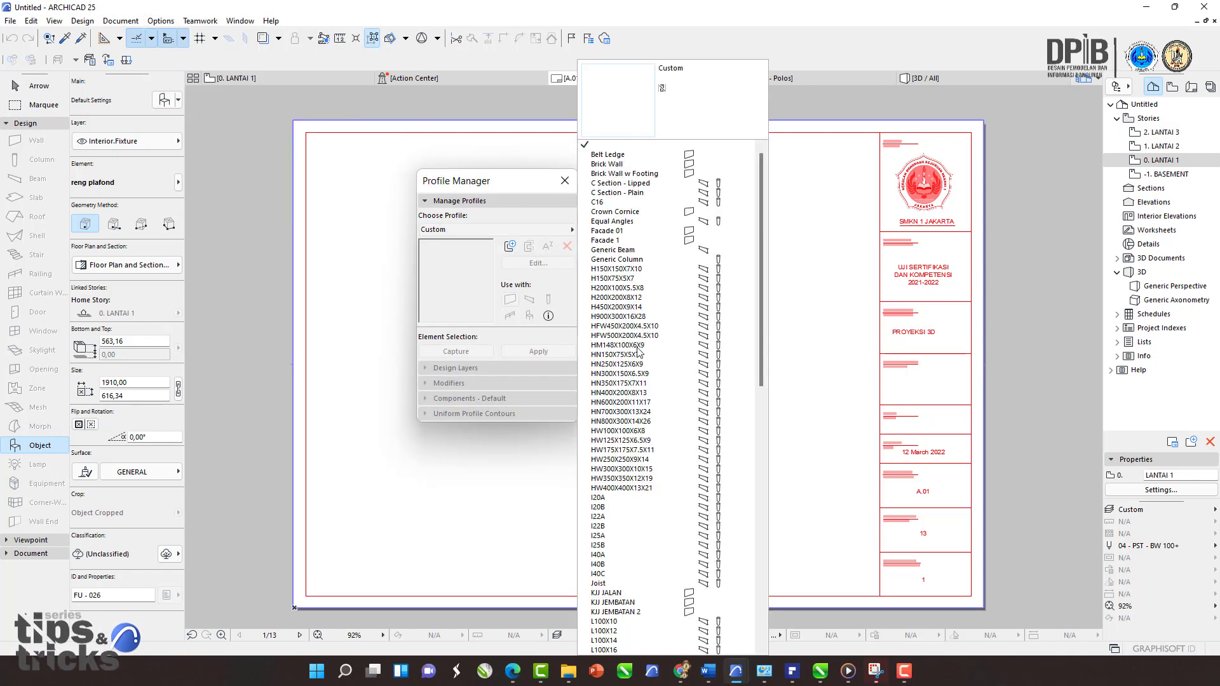
pyautogui.scroll(-5, 652, 418)
pyautogui.scroll(-3, 651, 419)
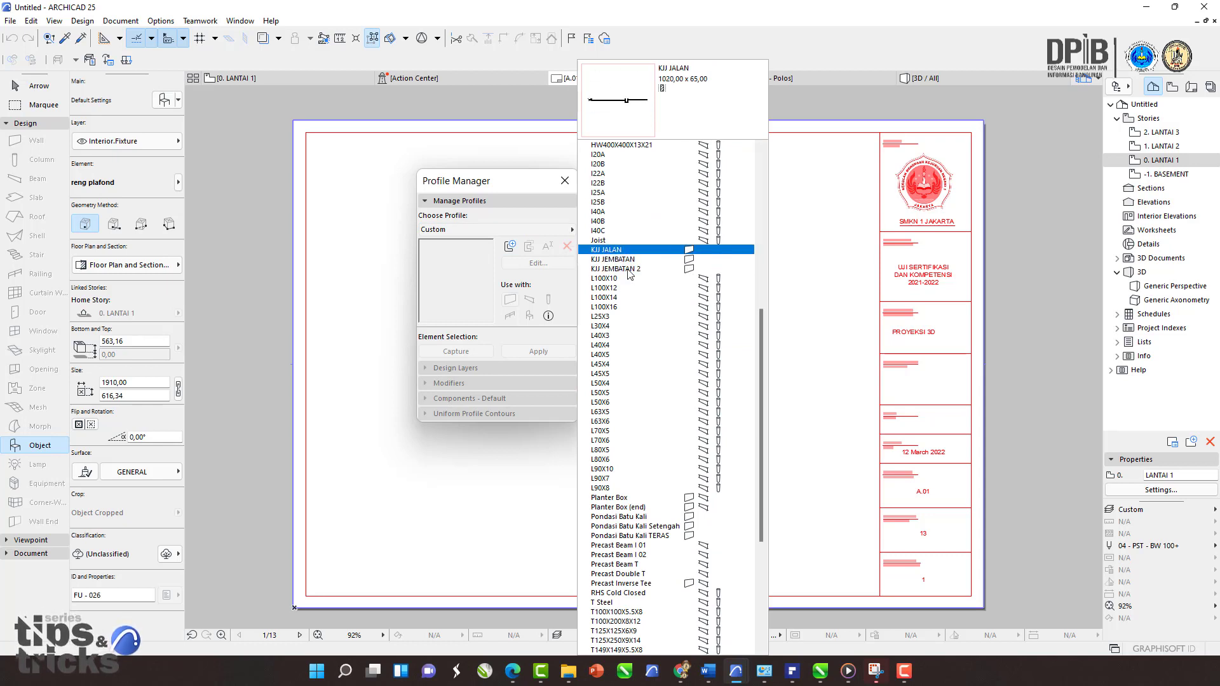
pyautogui.scroll(-5, 620, 381)
pyautogui.scroll(-1, 621, 384)
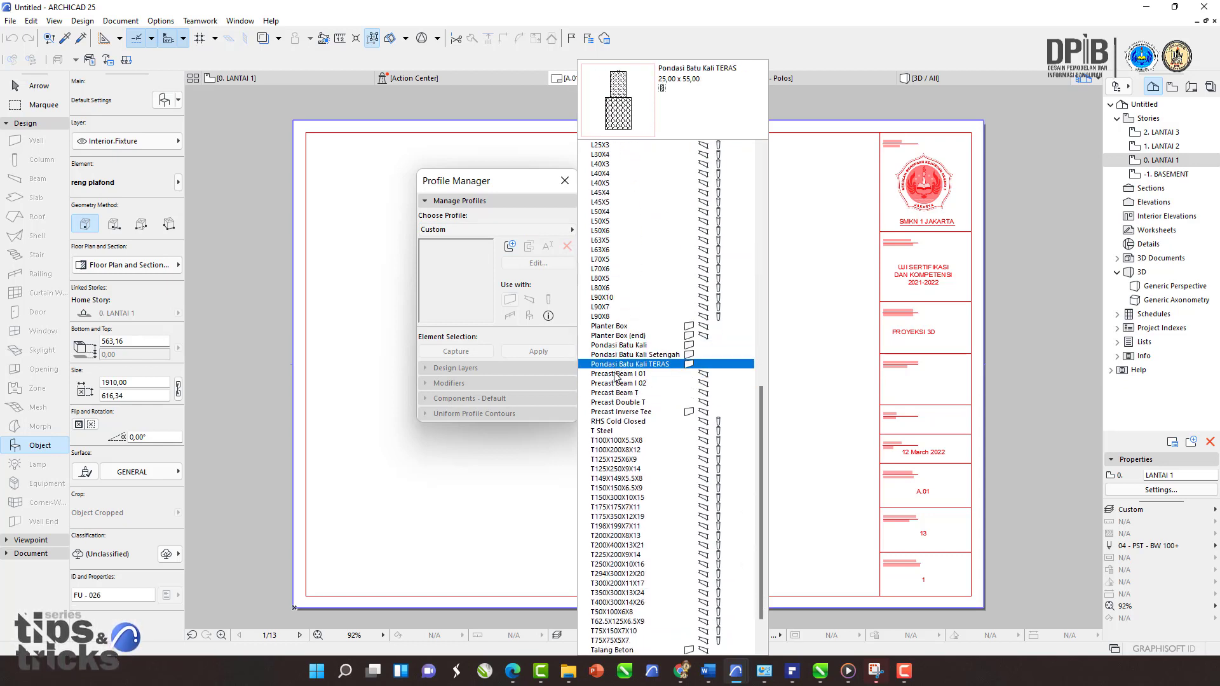
pyautogui.click(183, 158)
pyautogui.click(564, 181)
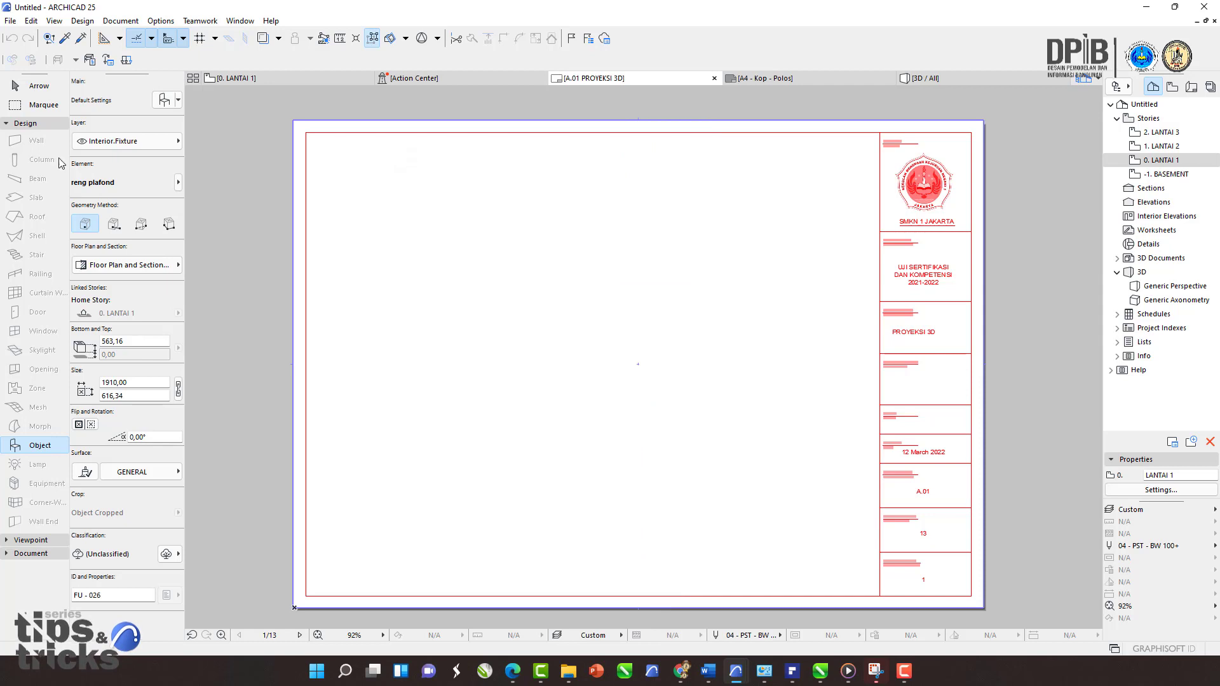
# Step: Place the STRUKTUR ATAP library object, found by searching STRUK, on the 0. LANTAI 1 floor plan
pyautogui.click(258, 79)
pyautogui.click(48, 142)
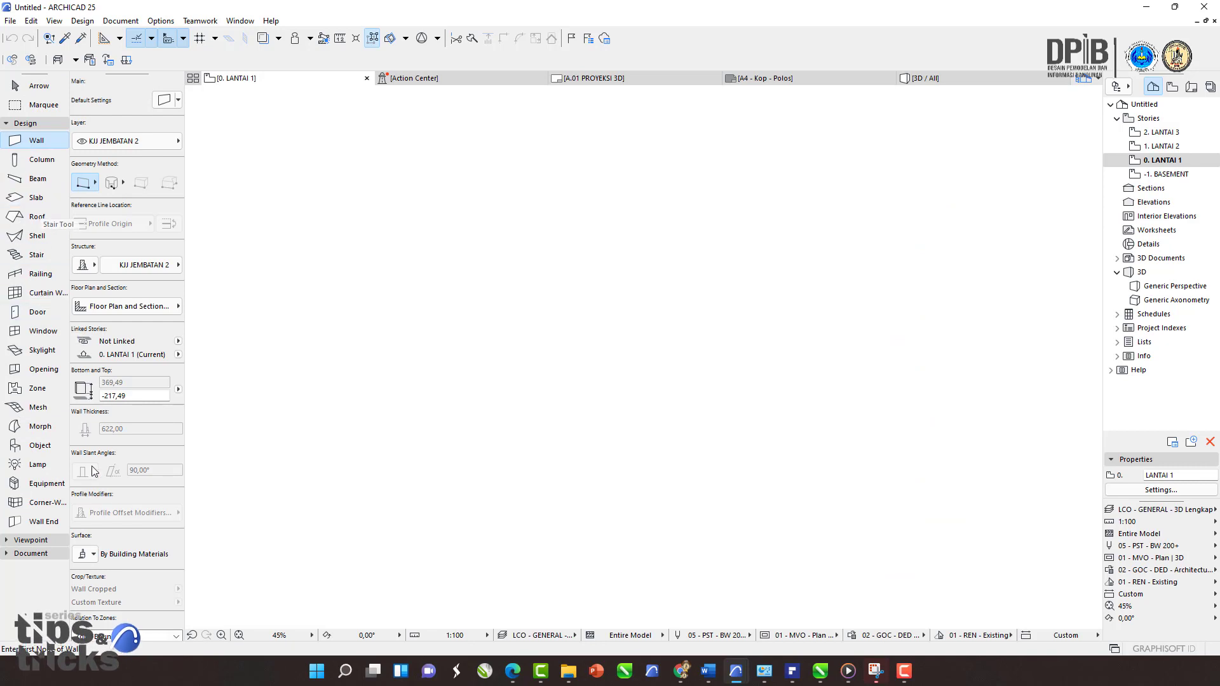
pyautogui.click(44, 445)
pyautogui.click(164, 100)
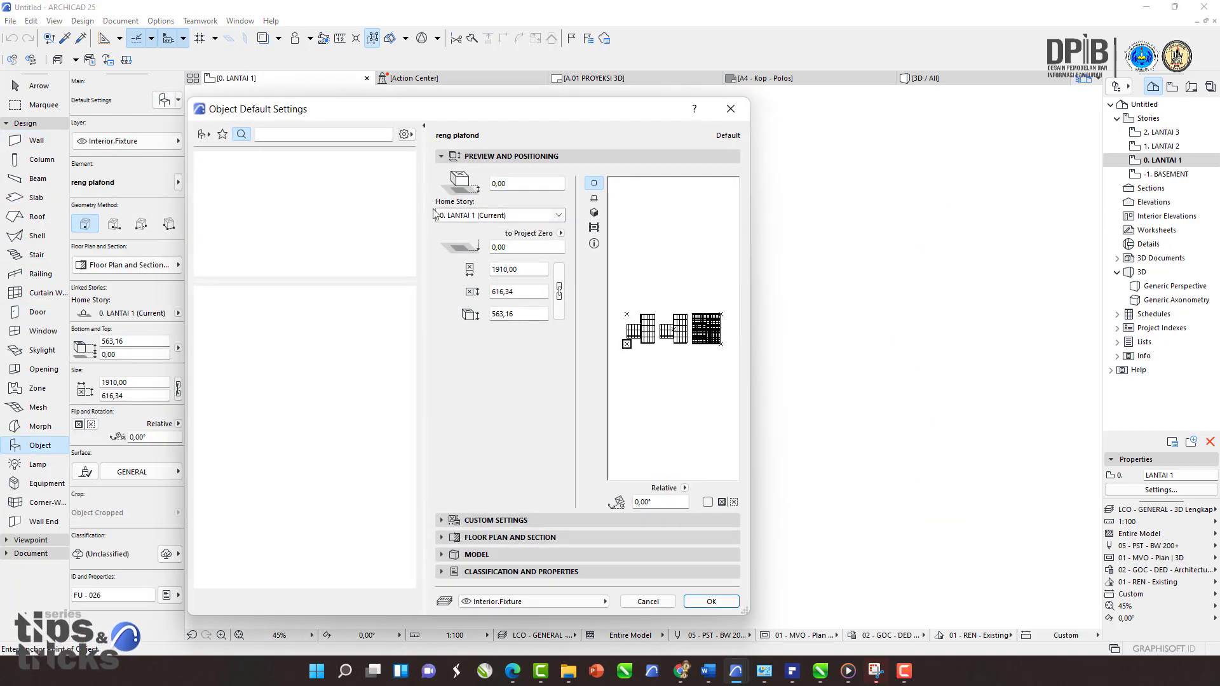
pyautogui.click(302, 132)
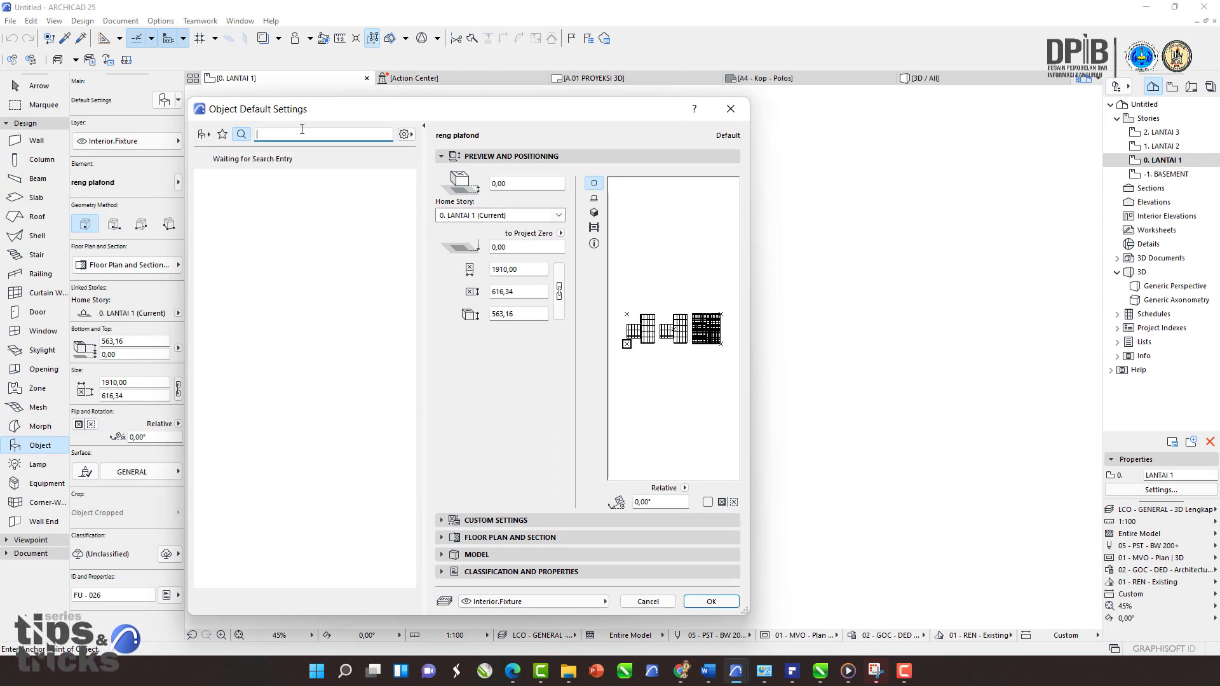
pyautogui.write('STRUK')
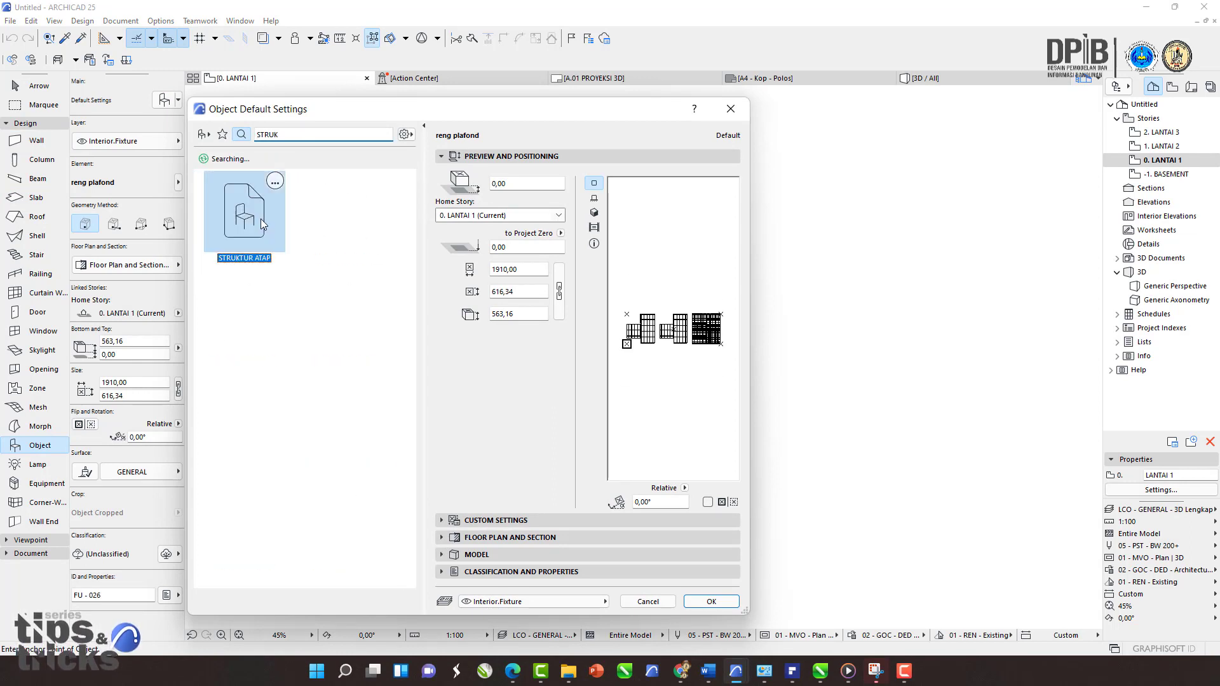
pyautogui.click(711, 602)
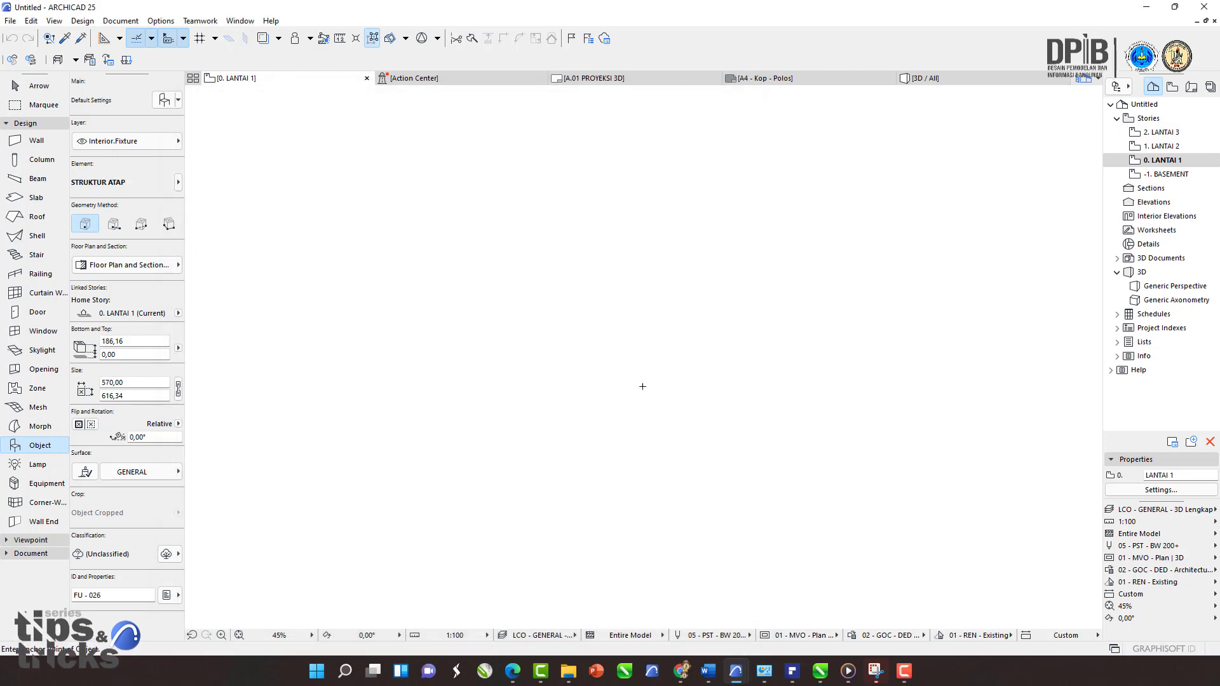
pyautogui.scroll(-2, 692, 359)
pyautogui.scroll(5, 631, 351)
pyautogui.moveTo(546, 324); pyautogui.dragTo(564, 251, button='middle')
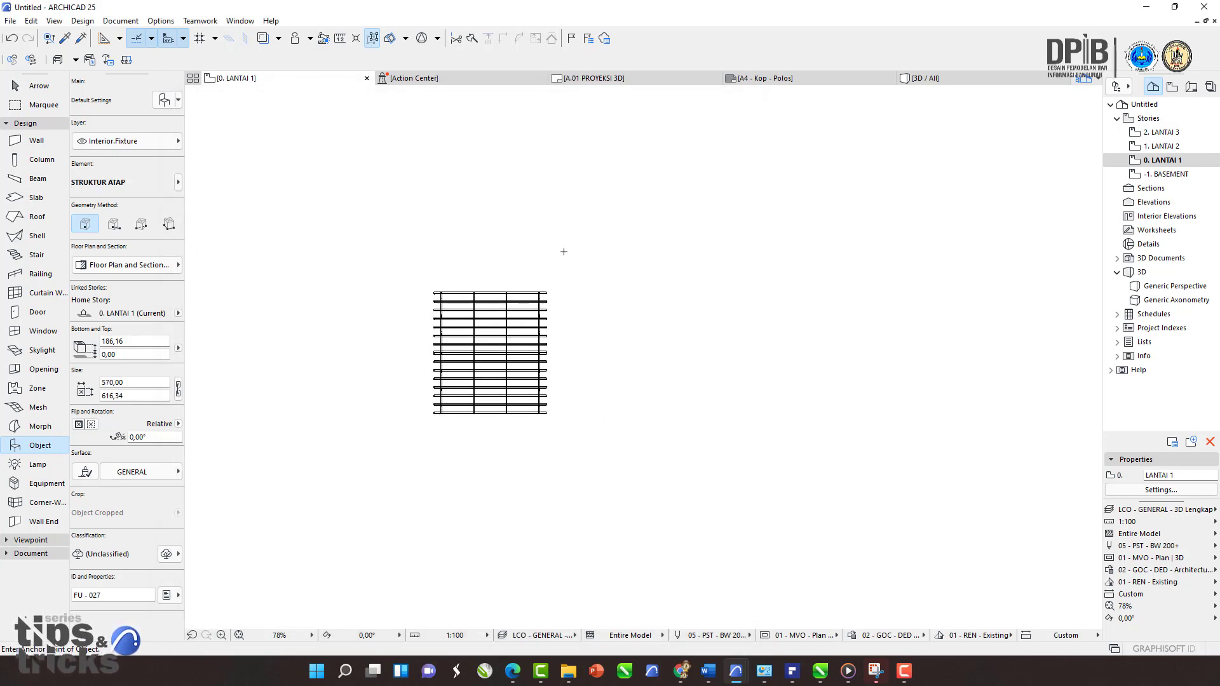
# Step: Inspect the placed roof truss object in the 3D window from several angles and zoom levels
pyautogui.click(933, 80)
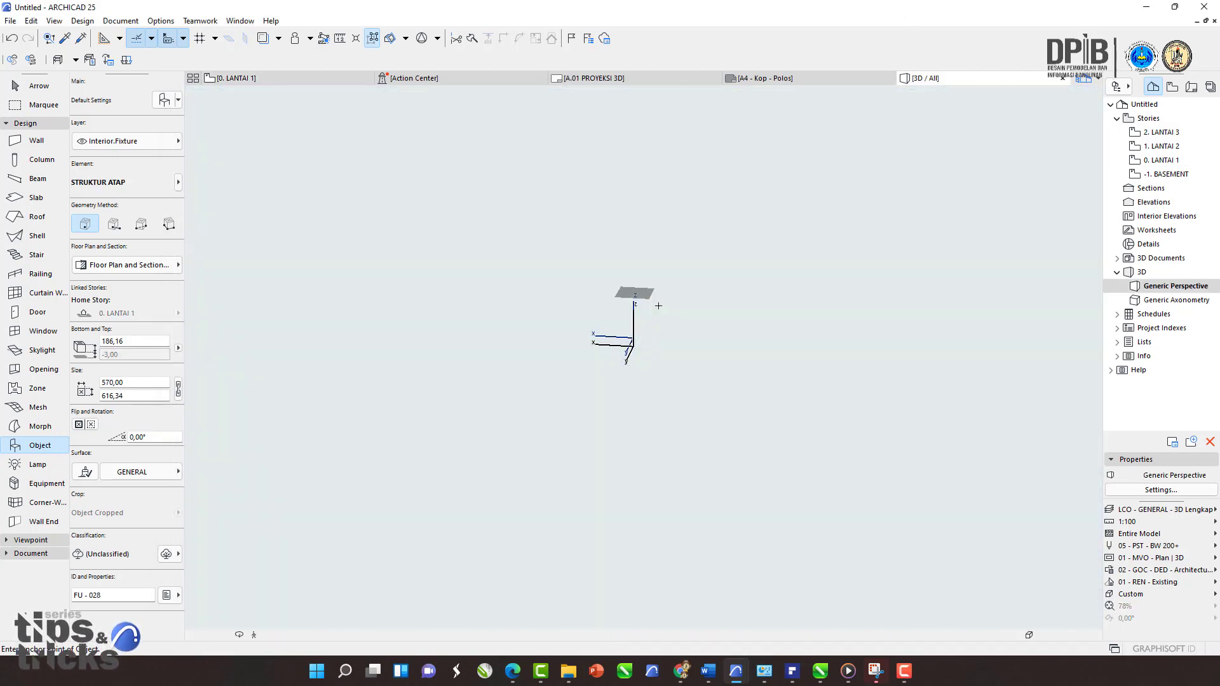
pyautogui.scroll(3, 646, 351)
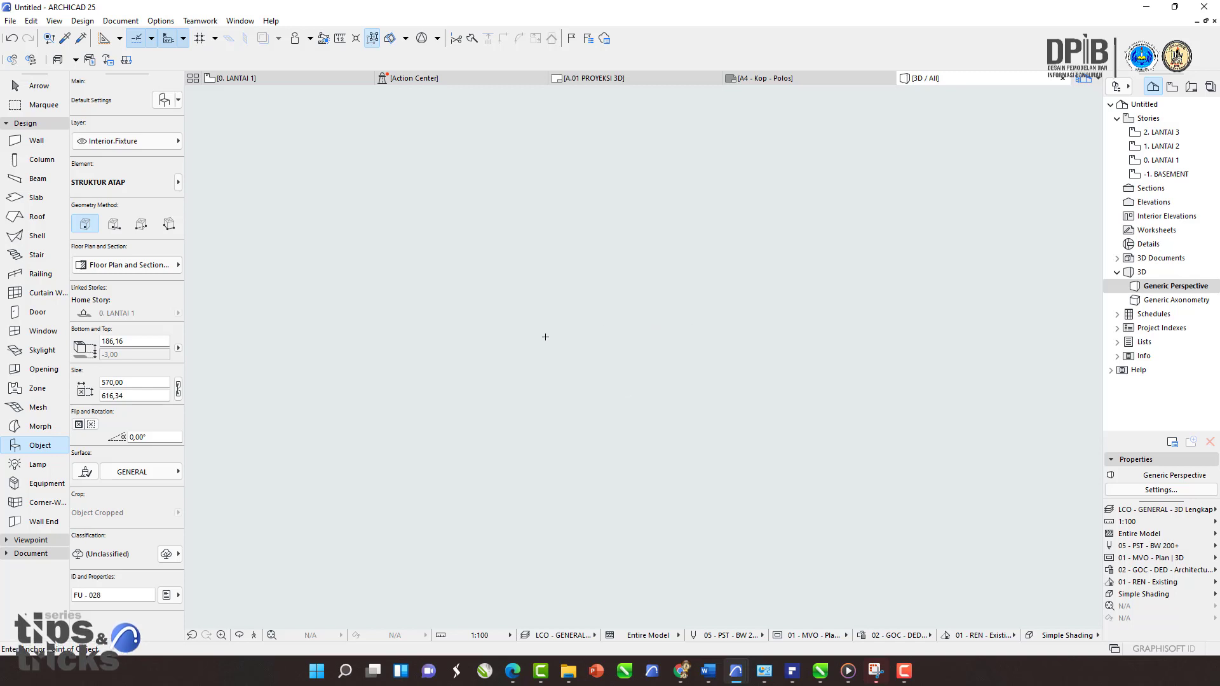
pyautogui.click(270, 635)
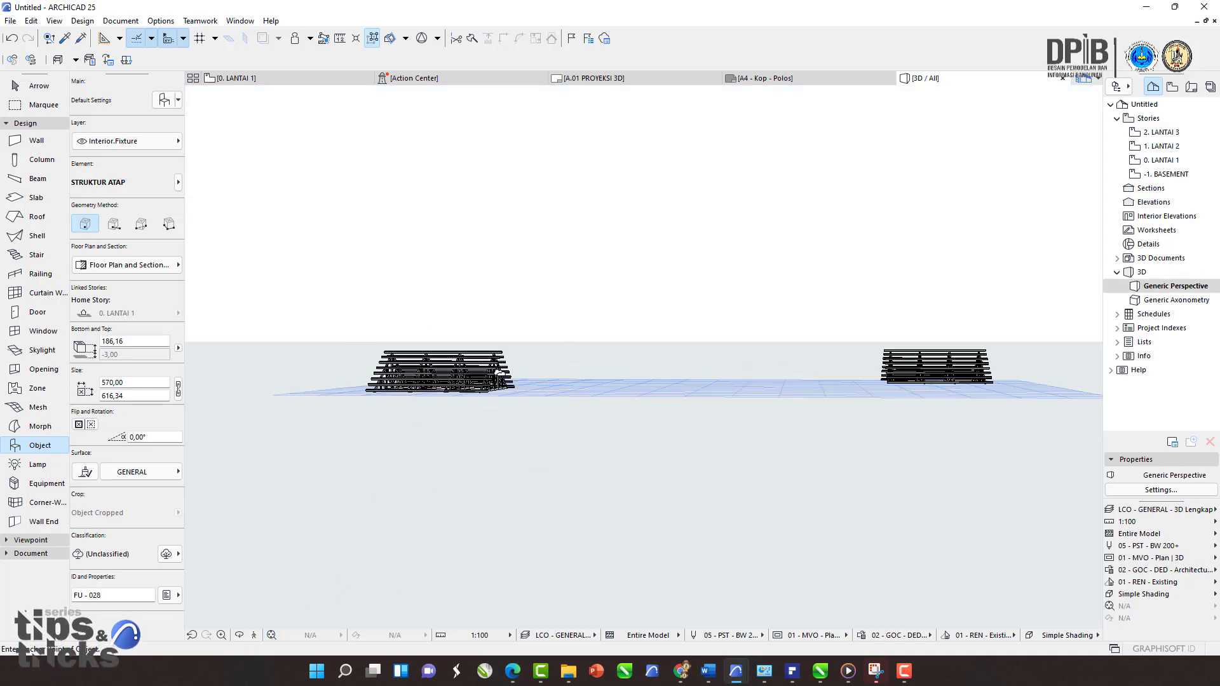
pyautogui.keyDown('shift'); pyautogui.moveTo(496, 377); pyautogui.dragTo(620, 400, button='middle'); pyautogui.keyUp('shift')
pyautogui.scroll(3, 439, 357)
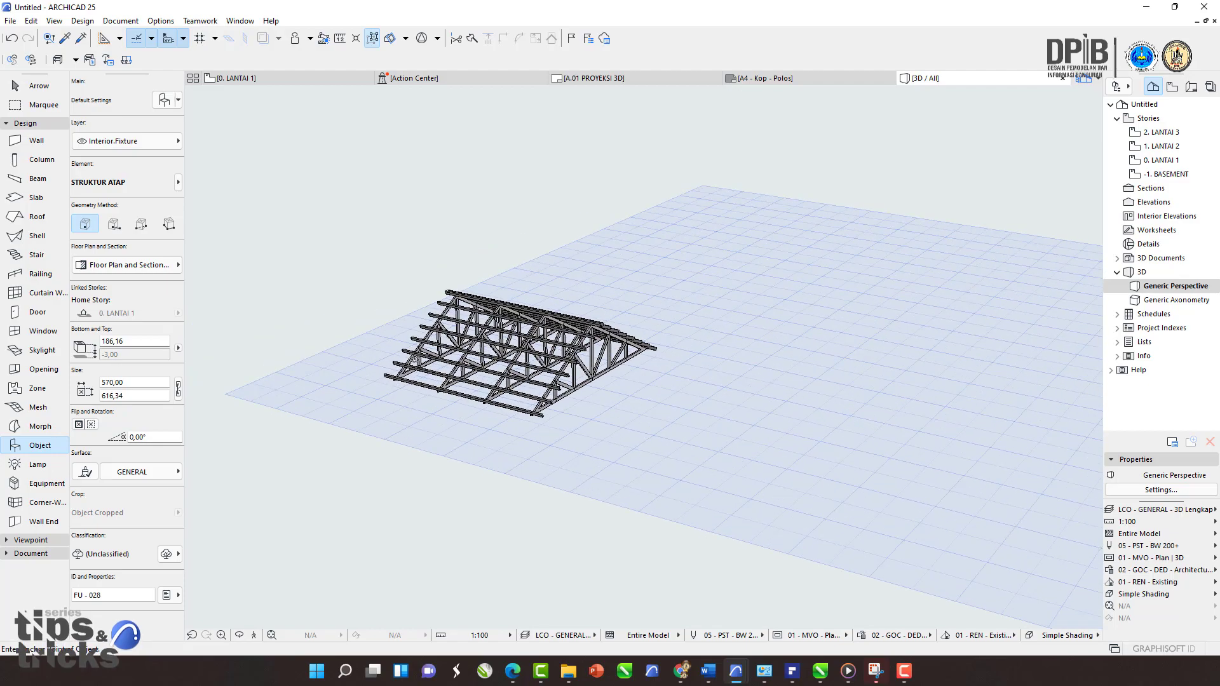
pyautogui.click(39, 85)
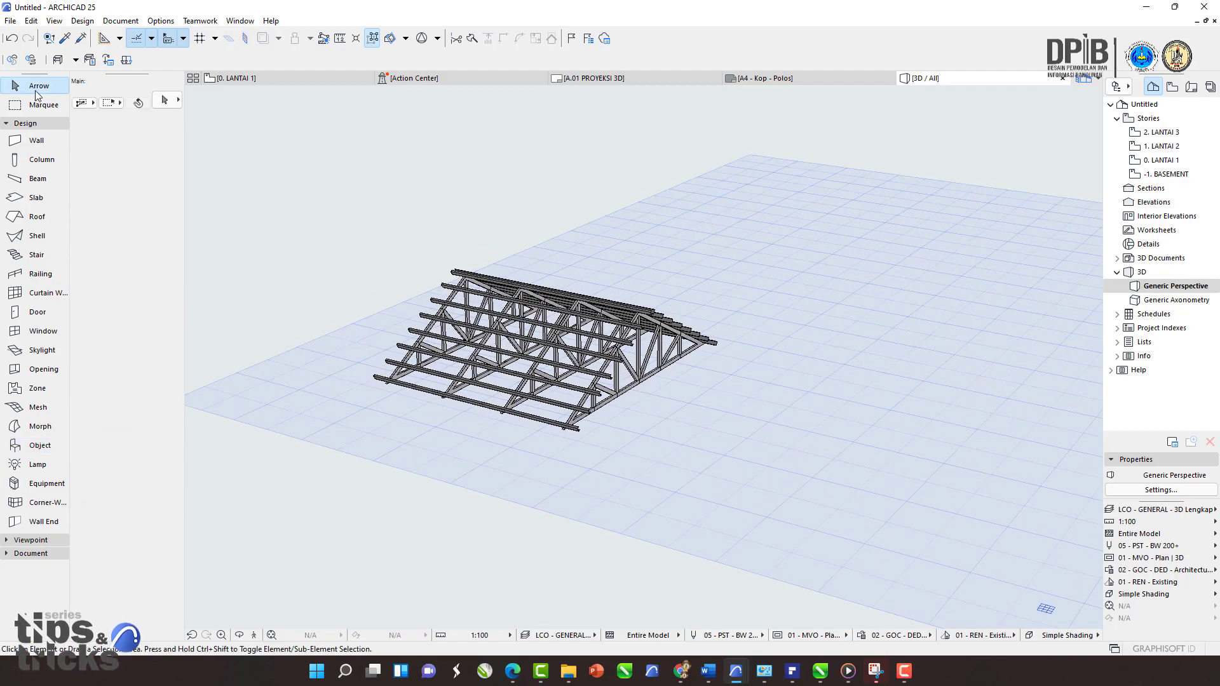
pyautogui.click(598, 337)
pyautogui.press('Escape')
pyautogui.scroll(3, 637, 330)
pyautogui.keyDown('shift'); pyautogui.moveTo(641, 332); pyautogui.dragTo(294, 460, button='middle'); pyautogui.keyUp('shift')
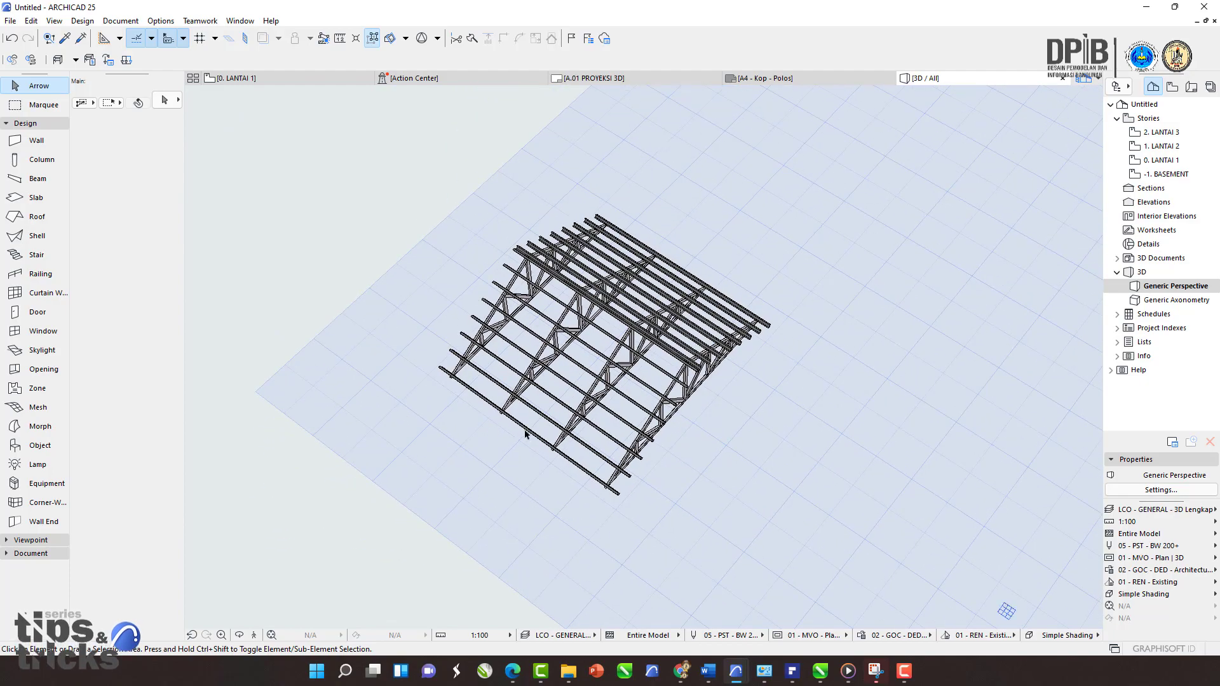
pyautogui.keyDown('shift'); pyautogui.moveTo(525, 434); pyautogui.dragTo(662, 400, button='middle'); pyautogui.keyUp('shift')
pyautogui.scroll(3, 629, 410)
pyautogui.scroll(2, 706, 411)
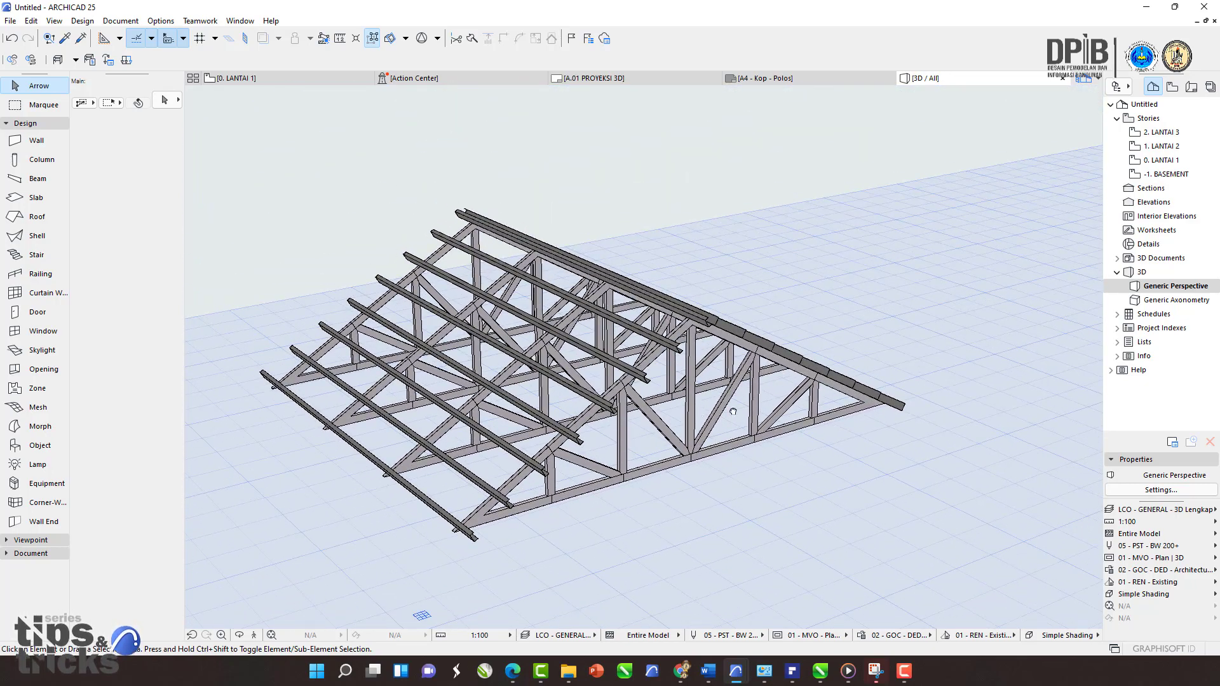
pyautogui.moveTo(733, 411)
pyautogui.mouseDown(button='middle')
pyautogui.moveTo(794, 408)
pyautogui.moveTo(734, 419)
pyautogui.moveTo(641, 352)
pyautogui.moveTo(651, 358)
pyautogui.mouseUp(button='middle')
pyautogui.scroll(1, 693, 410)
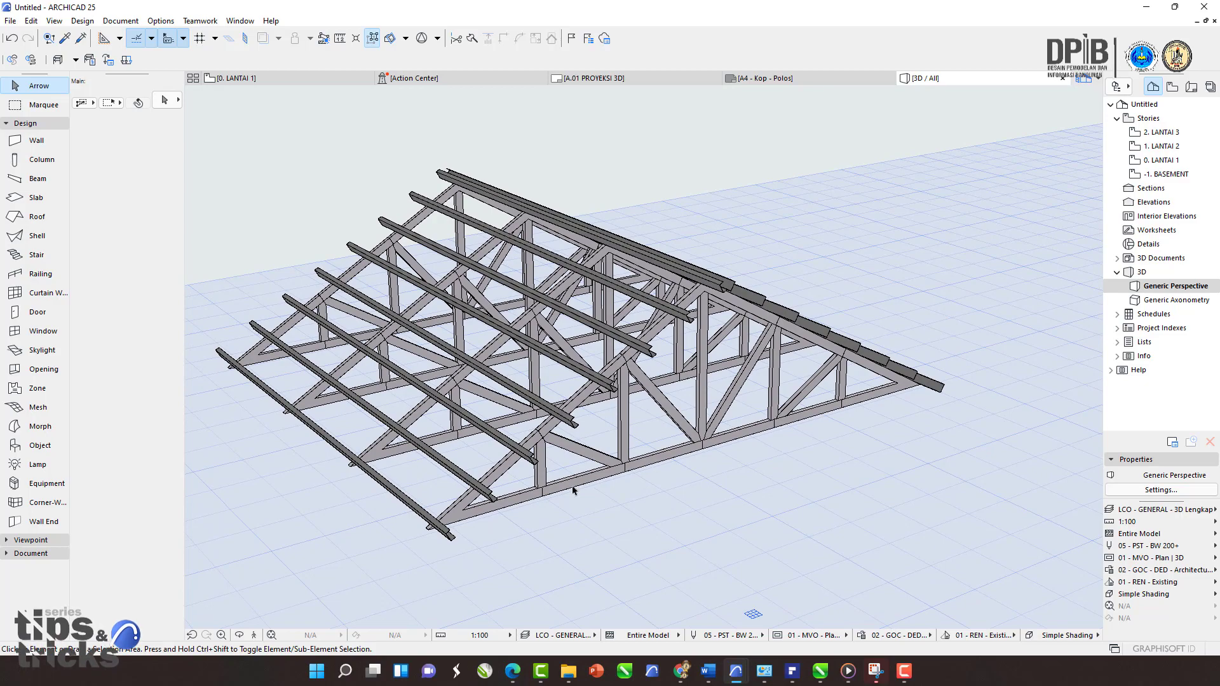